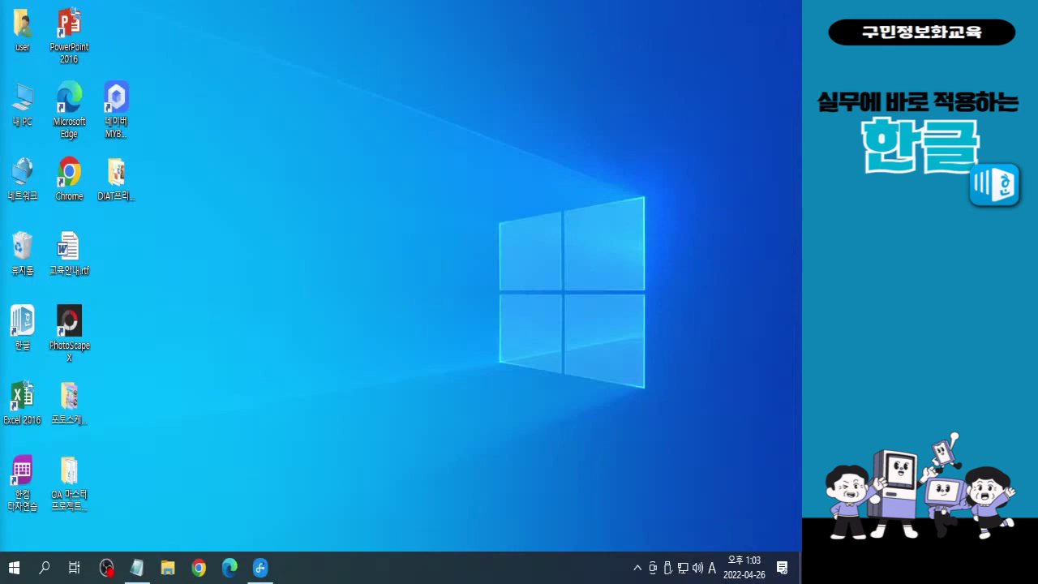
Launch the Hangul word processor from the desktop and maximize its blank document window
key(Hangul)
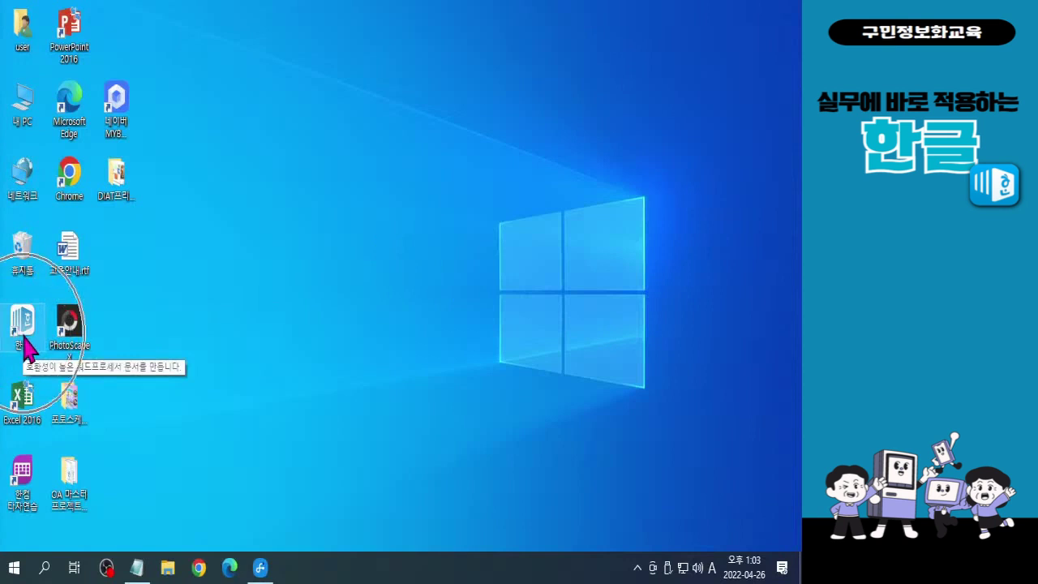
double_click(23, 339)
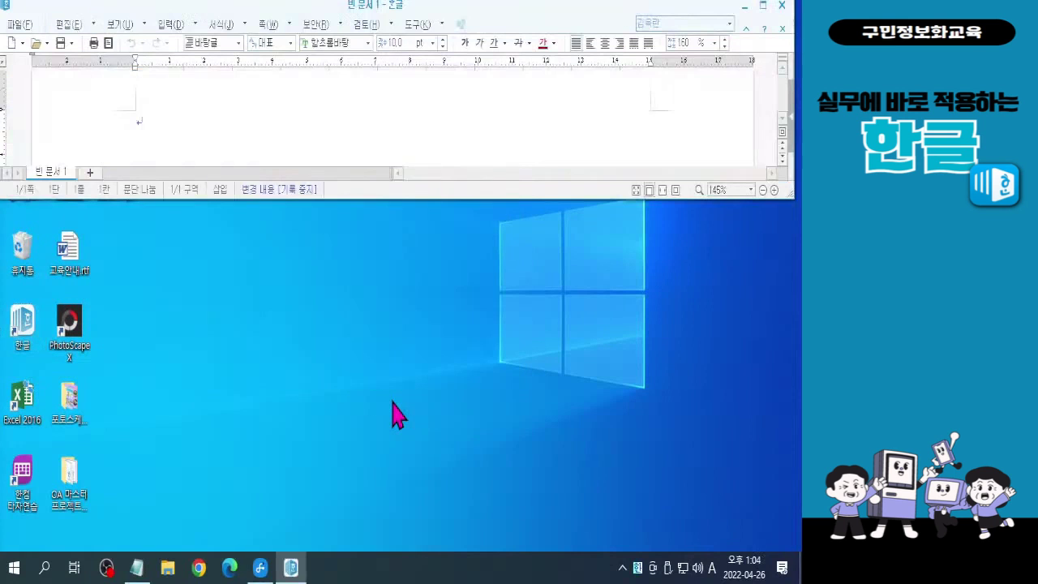
click(762, 7)
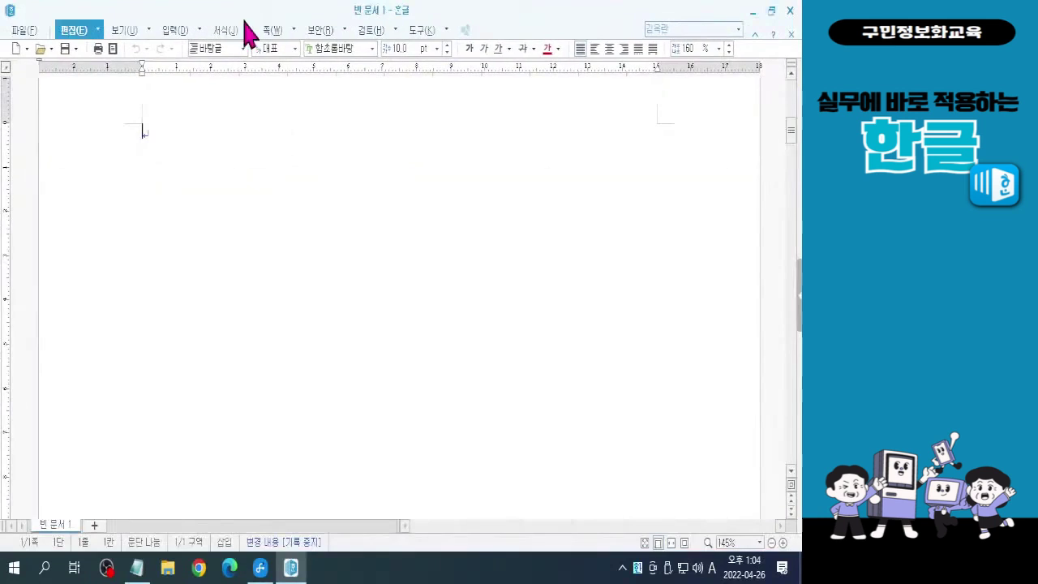
Expand the collapsed ribbon so that its tools stay displayed above the document
click(81, 30)
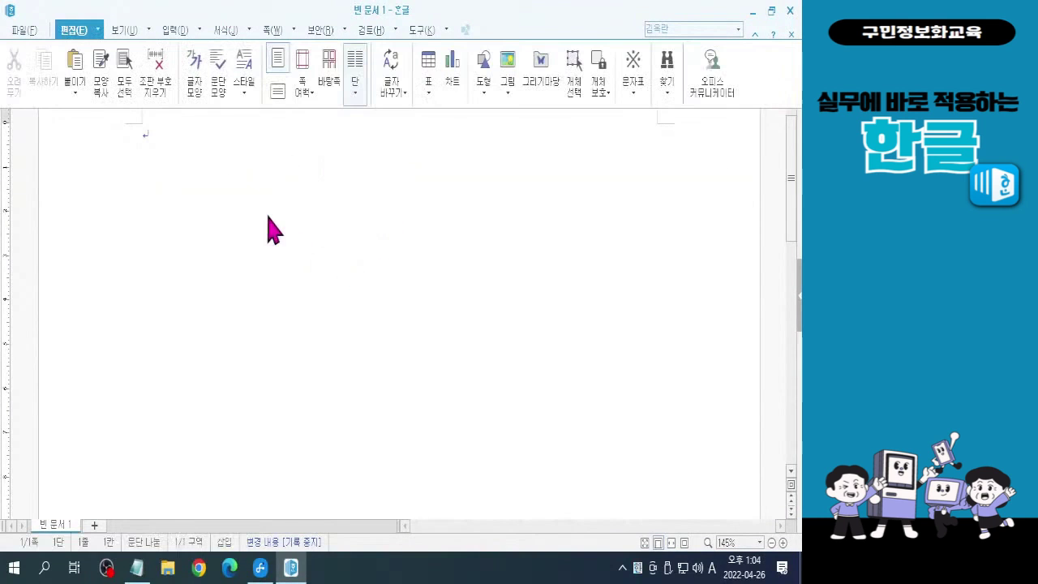
scroll(374, 285, up, 2)
click(256, 305)
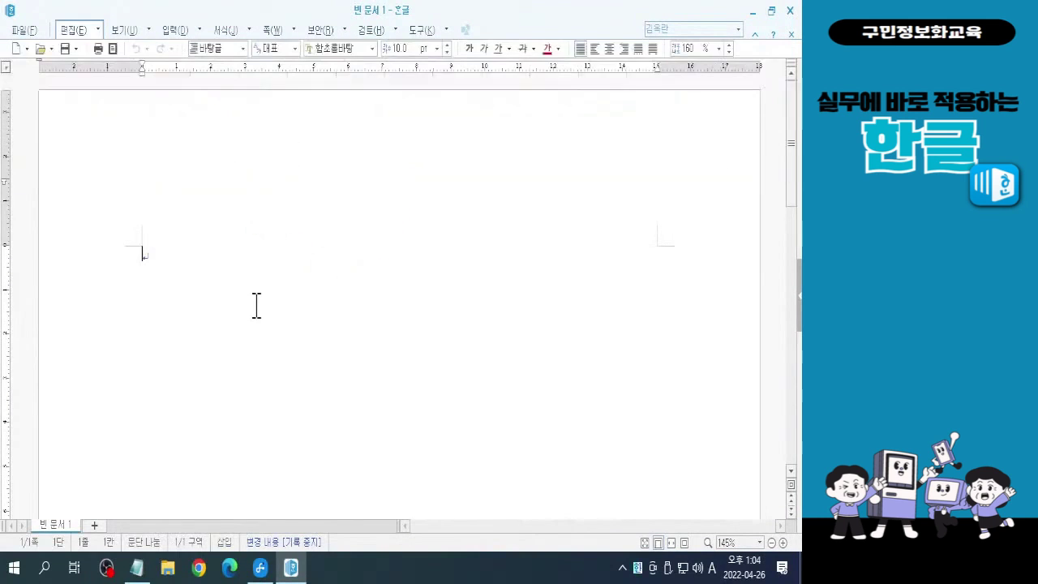
click(70, 31)
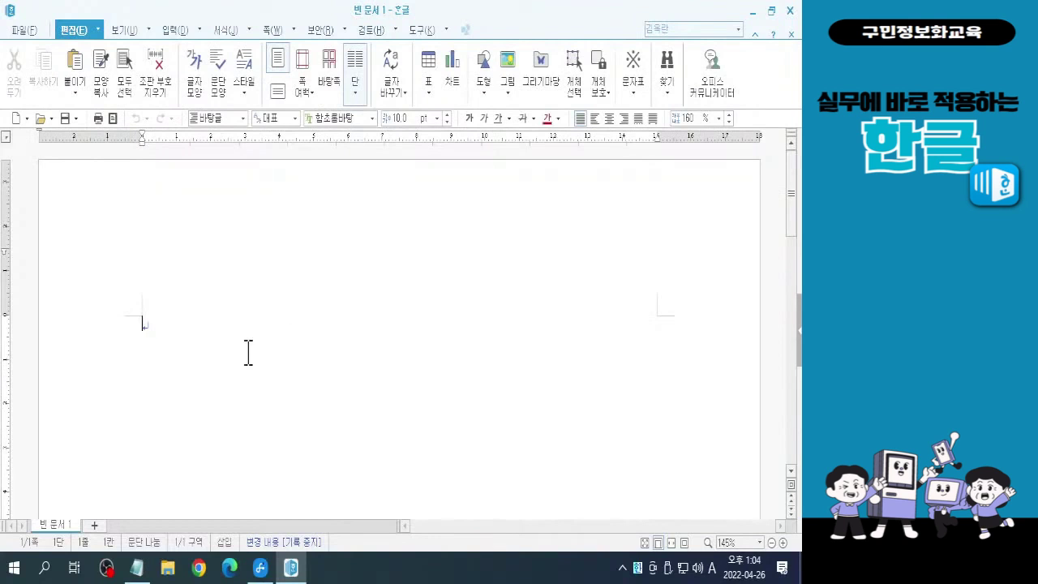
Open the page setup (편집 용지) and set the paper orientation to landscape (가로)
click(273, 31)
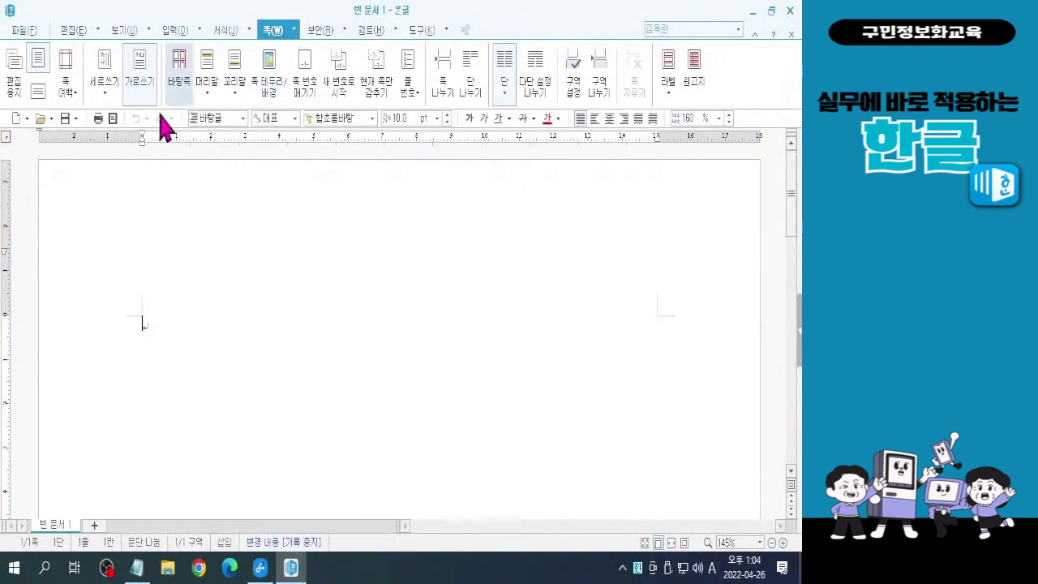
click(13, 81)
key(ctrl+2)
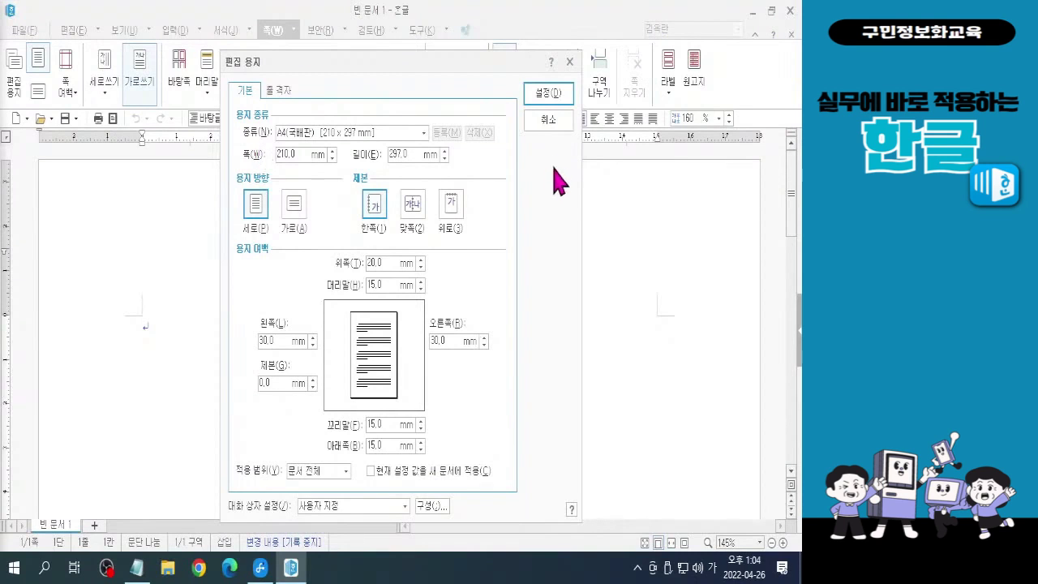
click(300, 217)
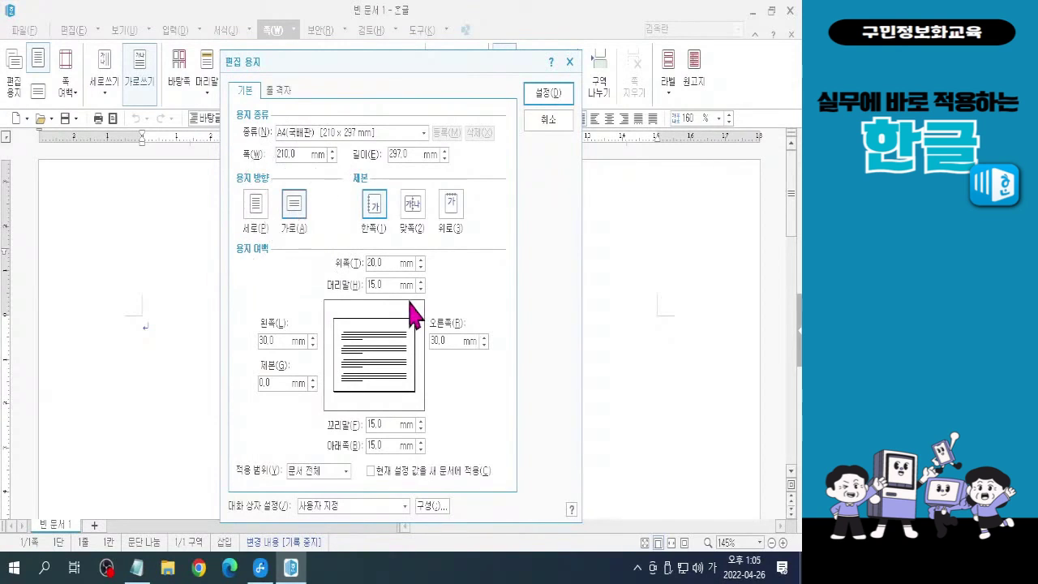
Set the top, bottom, left and right page margins to 10 mm each
click(386, 263)
key(BackSpace)
key(BackSpace)
key(BackSpace)
key(BackSpace)
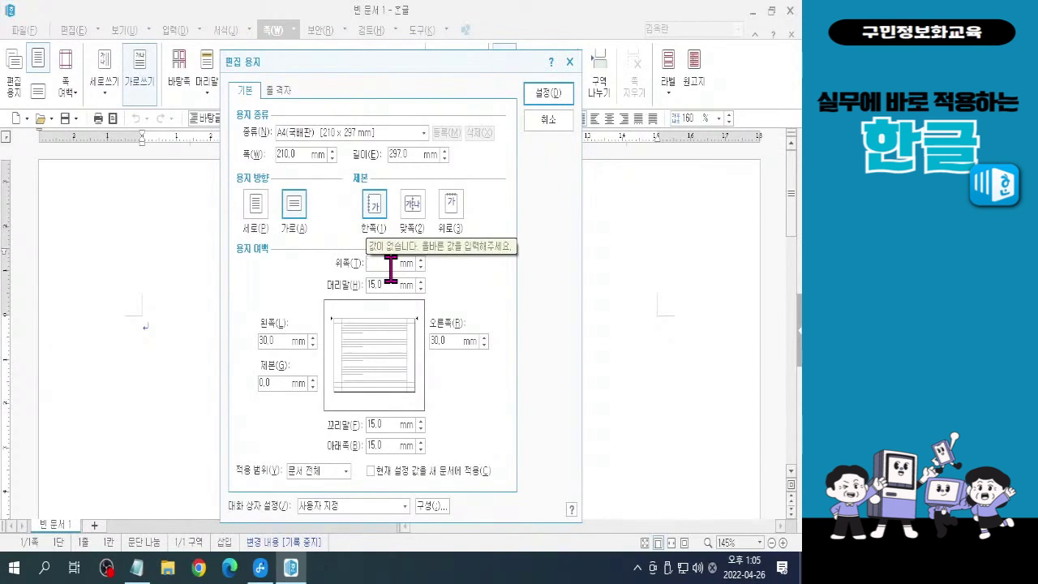
text(10)
key(Tab)
text(10)
key(Tab)
text(10)
key(Tab)
text(10)
key(Tab)
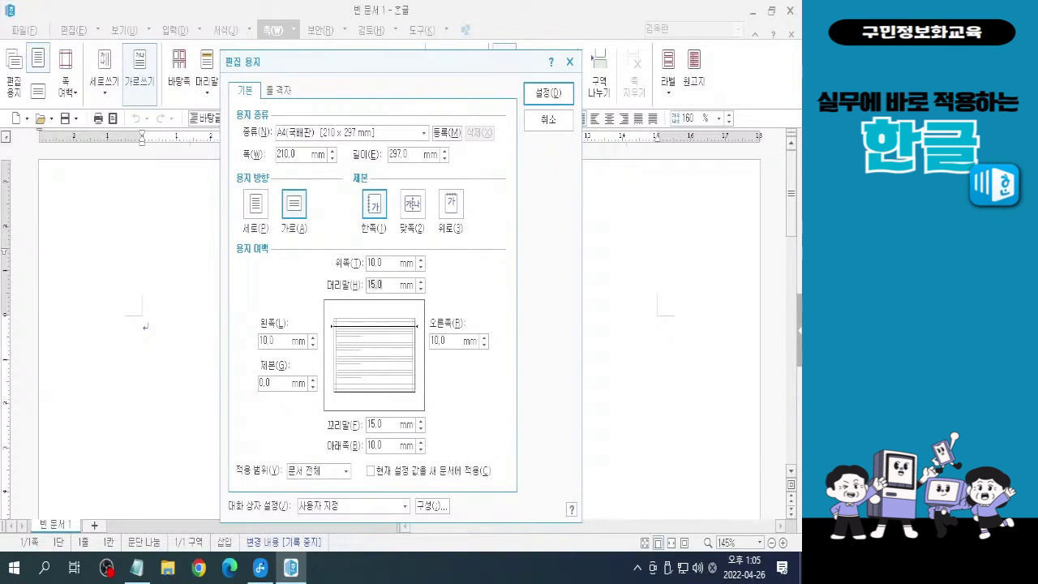
Set the header, footer and binding (제본) margins to 0 mm
text(0)
key(Tab)
text(0)
key(Tab)
text(0)
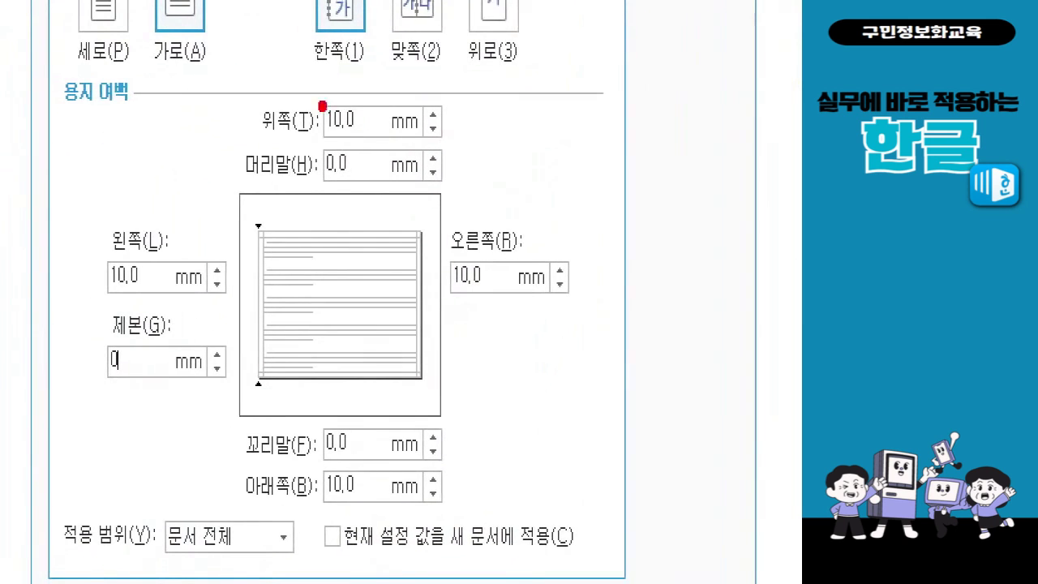
mouse_move(314, 97)
mouse_down()
mouse_move(358, 124)
mouse_move(451, 145)
mouse_up()
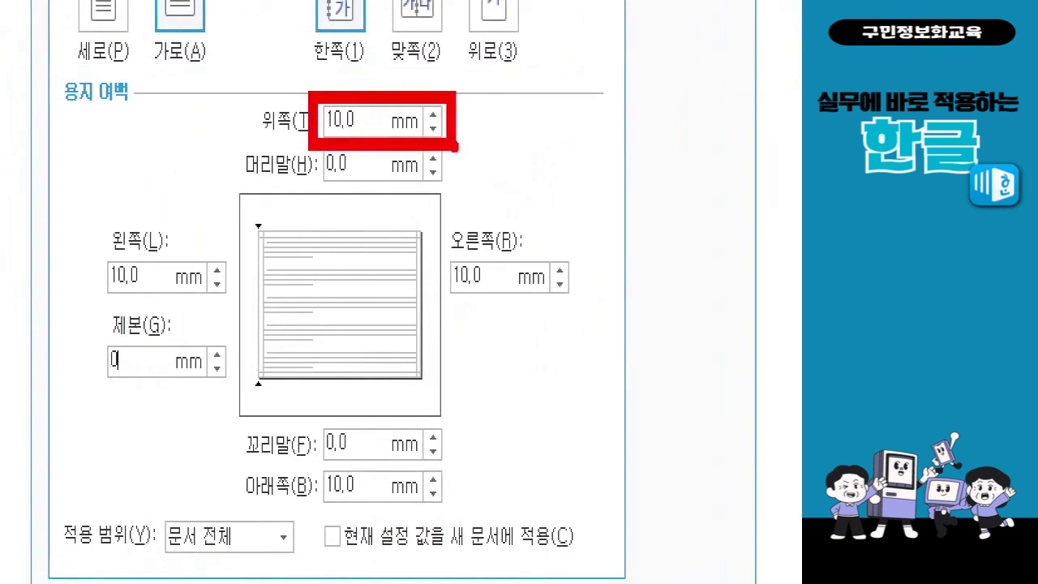
drag(306, 464, 464, 522)
mouse_move(93, 246)
mouse_down()
mouse_move(217, 293)
mouse_move(240, 315)
mouse_up()
drag(436, 247, 581, 310)
drag(459, 311, 530, 403)
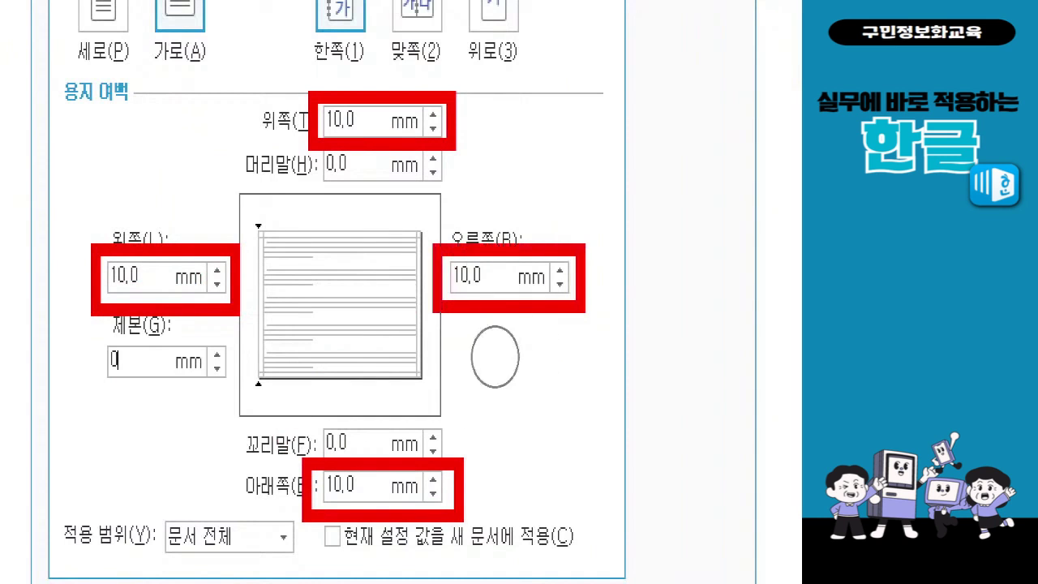
drag(322, 190, 350, 191)
drag(324, 420, 350, 419)
drag(97, 383, 141, 383)
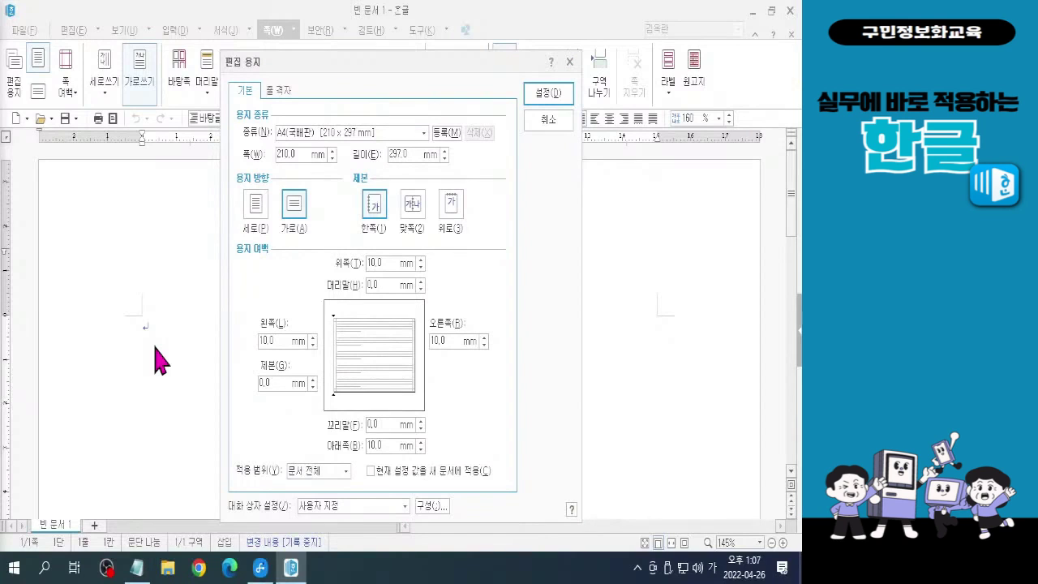
key(Hangul)
key(Hangul)
key(Hangul)
key(Hangul)
Apply the page setup and fit the whole page in the view (쪽 맞춤)
click(548, 93)
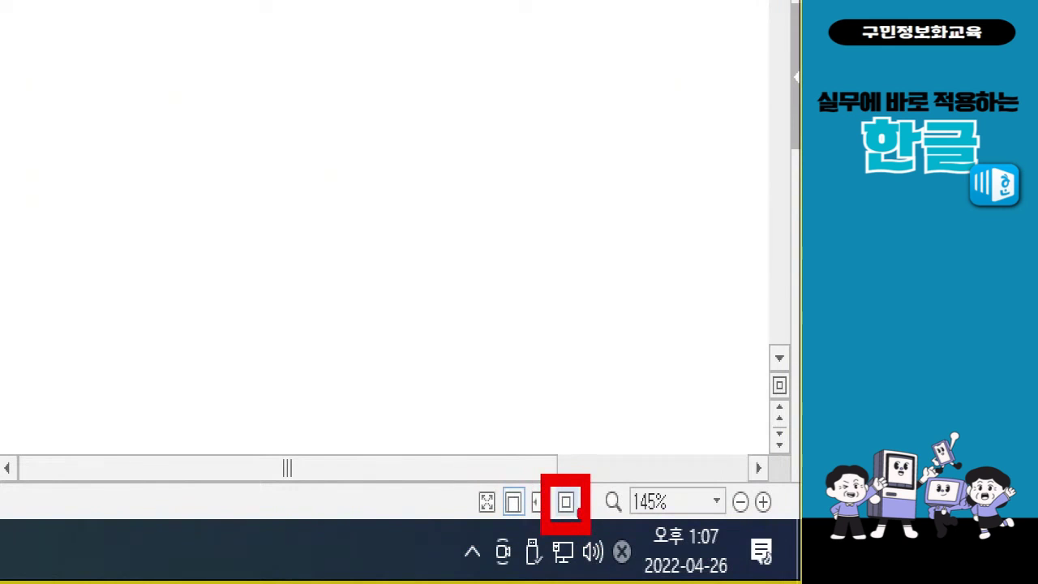
click(567, 504)
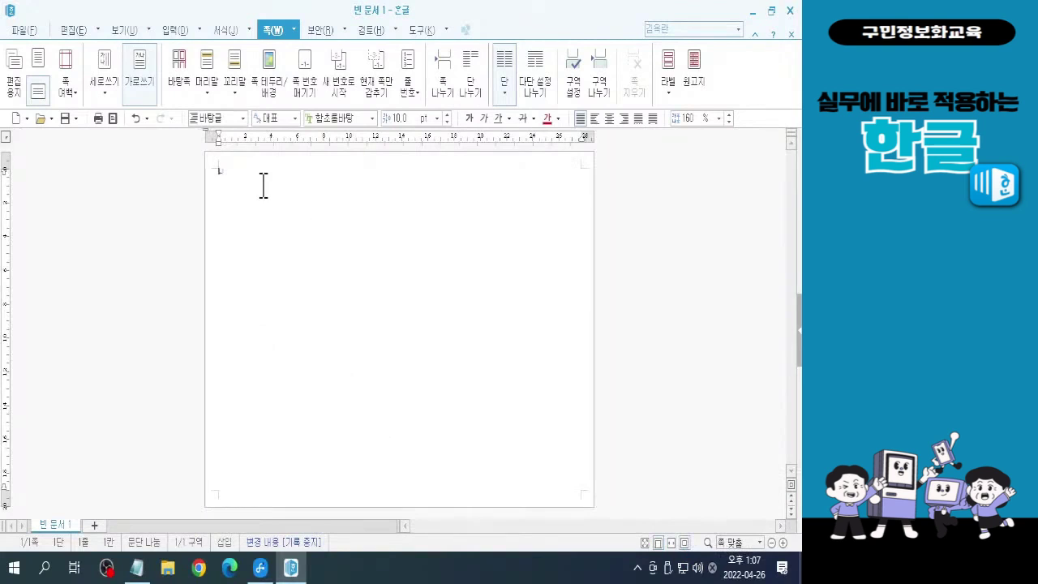
mouse_move(217, 152)
mouse_down()
mouse_move(219, 170)
mouse_move(207, 170)
mouse_up()
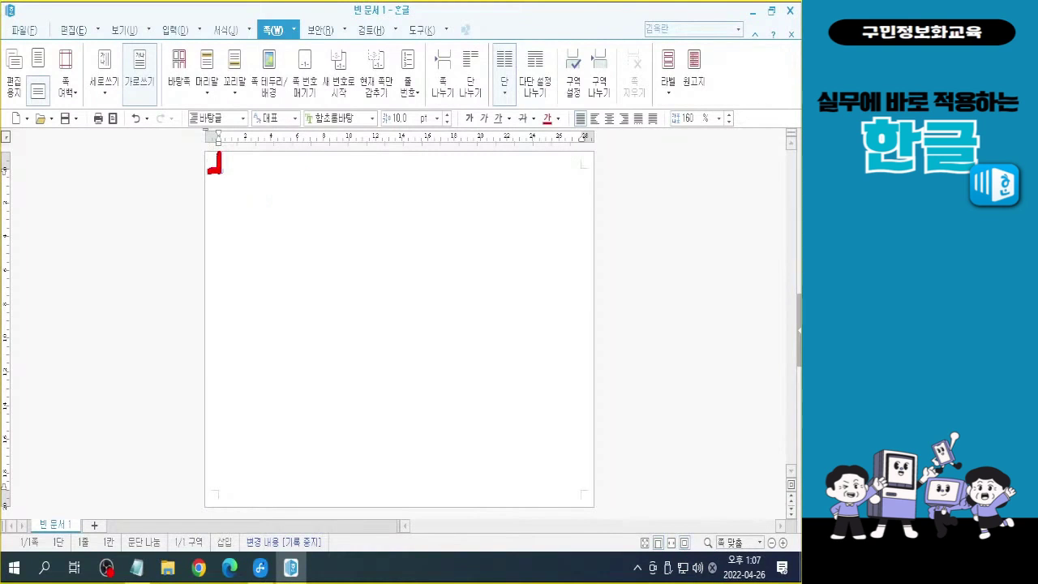
mouse_move(579, 156)
mouse_down()
mouse_move(579, 165)
mouse_move(606, 169)
mouse_up()
mouse_move(596, 488)
mouse_down()
mouse_move(581, 488)
mouse_move(581, 504)
mouse_up()
mouse_move(209, 488)
mouse_down()
mouse_move(224, 489)
mouse_move(221, 505)
mouse_up()
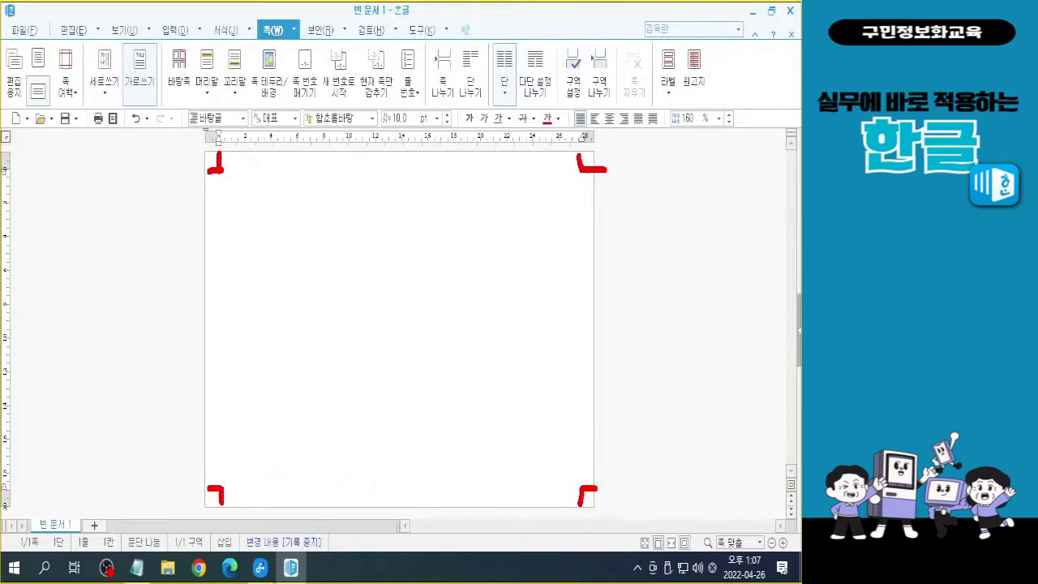
mouse_move(219, 165)
mouse_down()
mouse_move(424, 364)
mouse_move(577, 486)
mouse_up()
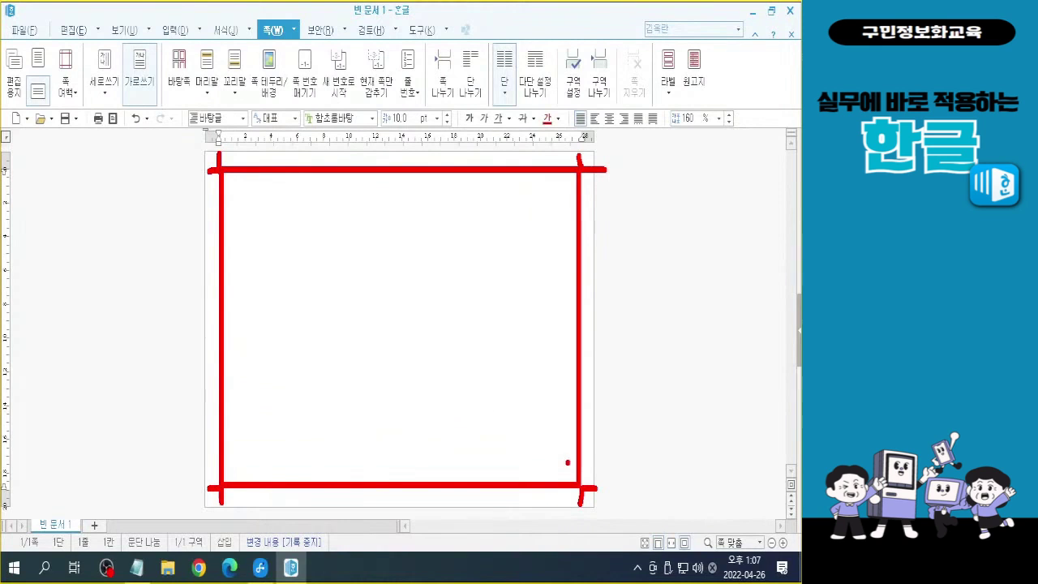
drag(313, 174, 240, 281)
drag(443, 176, 188, 389)
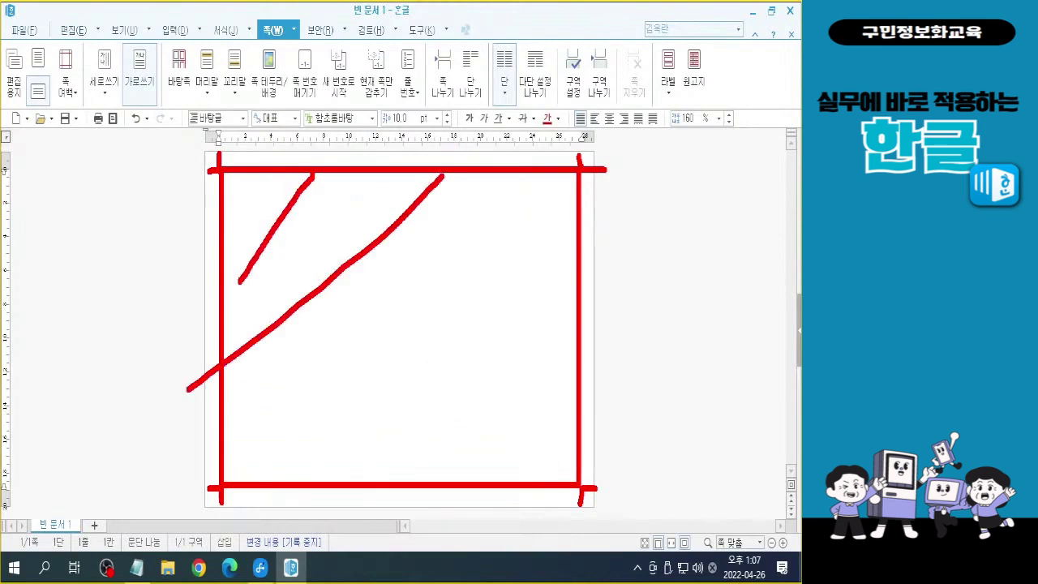
drag(501, 185, 208, 569)
drag(552, 309, 375, 505)
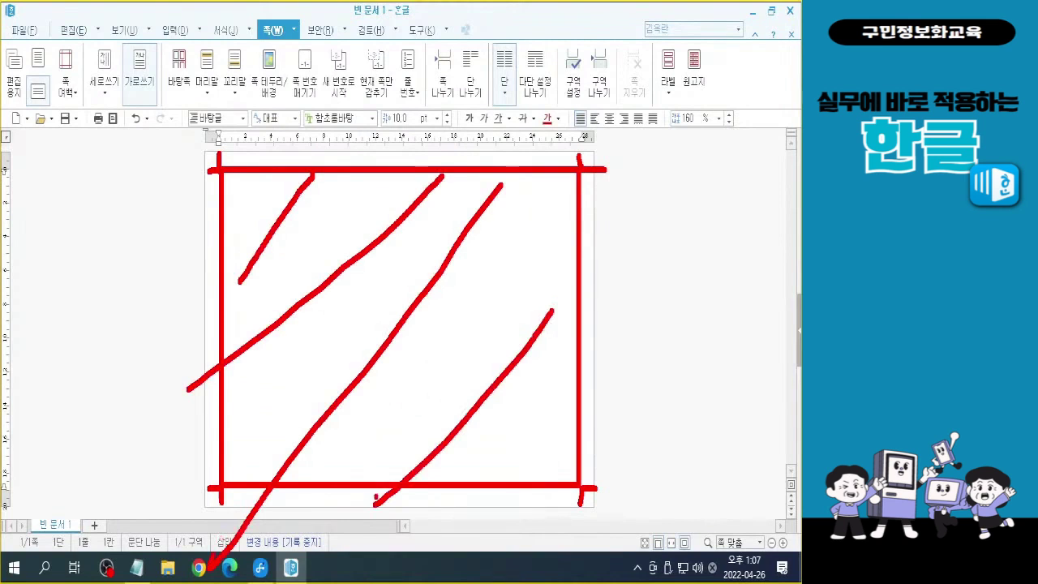
drag(569, 402, 514, 481)
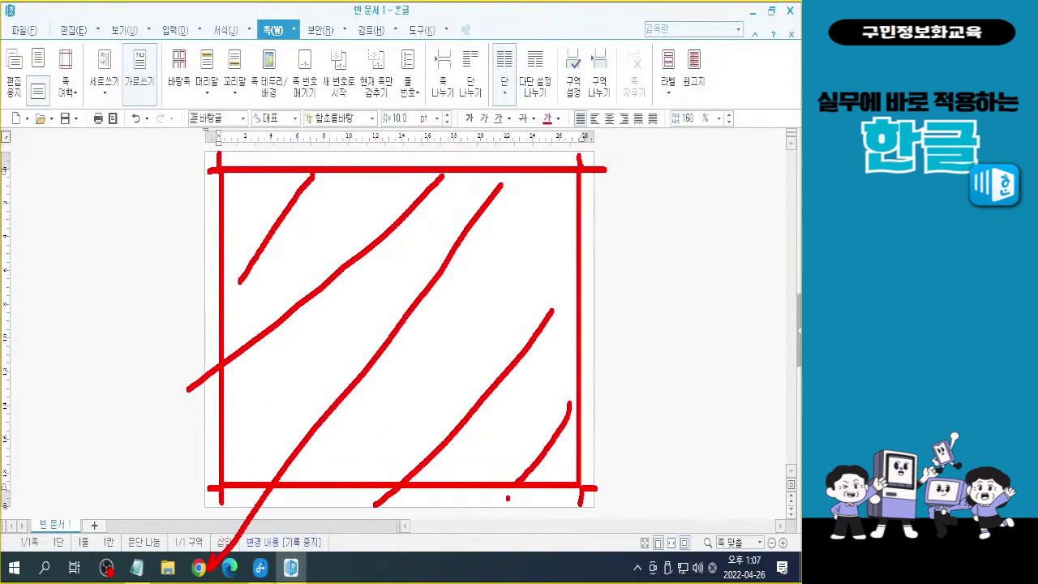
key(Escape)
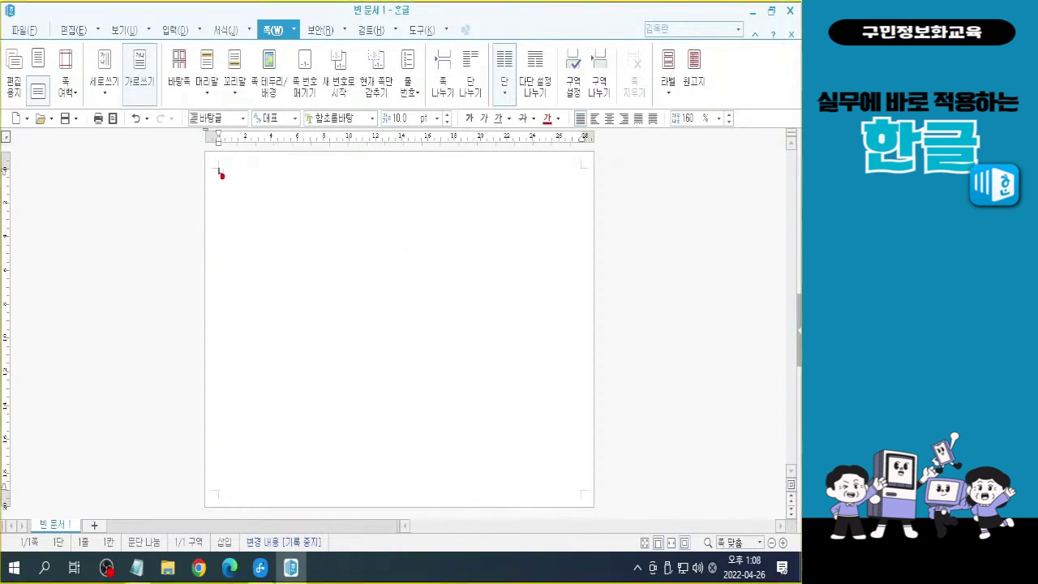
mouse_move(221, 175)
mouse_down()
mouse_move(574, 178)
mouse_move(567, 164)
mouse_move(579, 175)
mouse_move(571, 197)
mouse_up()
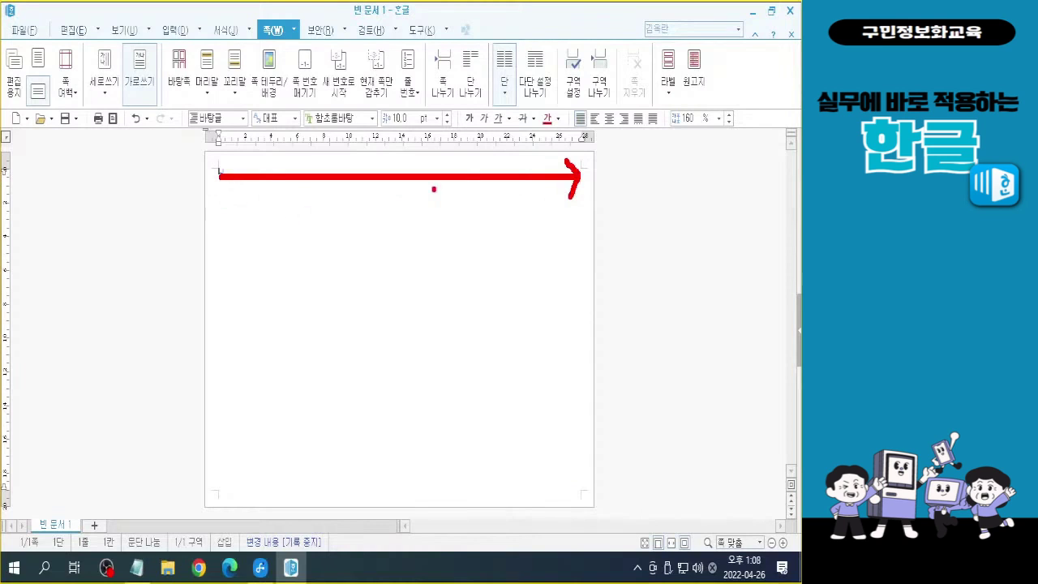
mouse_move(219, 214)
mouse_down()
mouse_move(552, 219)
mouse_move(567, 215)
mouse_move(564, 202)
mouse_move(578, 224)
mouse_move(556, 237)
mouse_up()
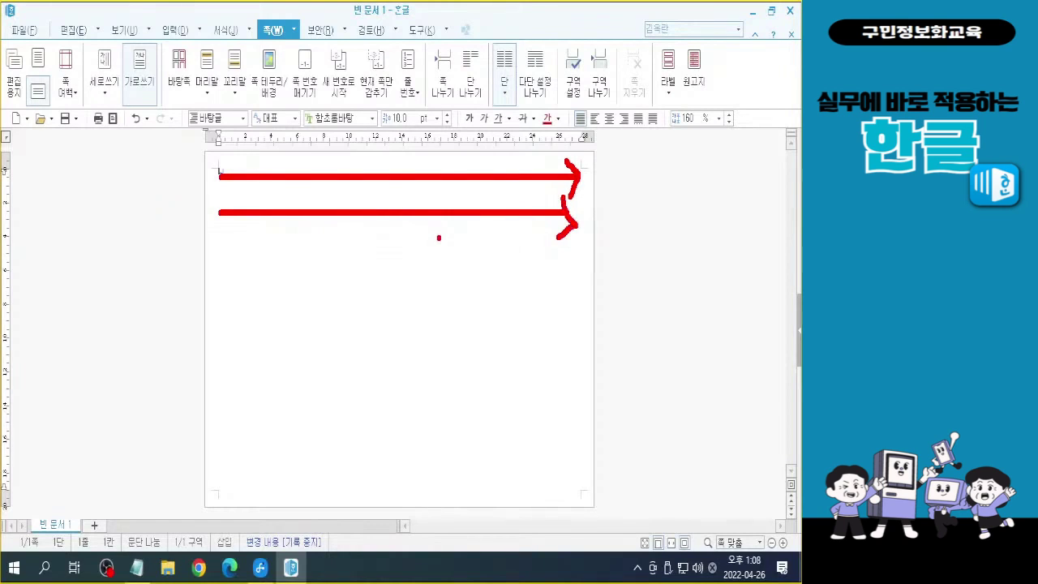
key(ctrl+z)
key(ctrl+z)
key(ctrl+z)
key(ctrl+z)
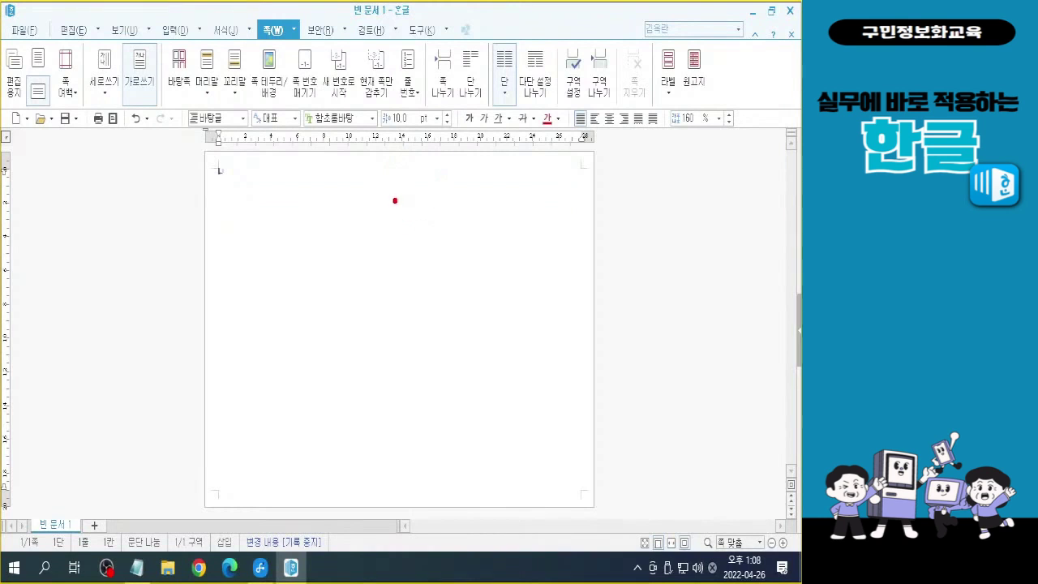
drag(394, 157, 395, 498)
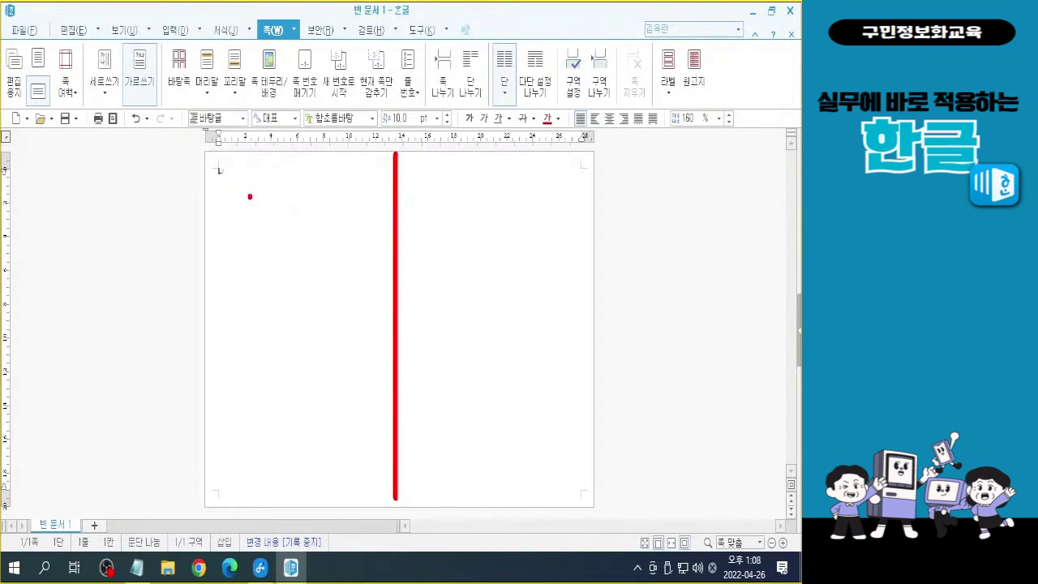
mouse_move(222, 183)
mouse_down()
mouse_move(375, 197)
mouse_move(380, 182)
mouse_move(386, 189)
mouse_move(369, 198)
mouse_up()
mouse_move(215, 240)
mouse_down()
mouse_move(374, 246)
mouse_move(388, 243)
mouse_move(382, 223)
mouse_move(372, 257)
mouse_up()
drag(410, 186, 579, 186)
mouse_move(233, 166)
mouse_down()
mouse_move(221, 182)
mouse_move(233, 197)
mouse_move(221, 233)
mouse_move(237, 259)
mouse_up()
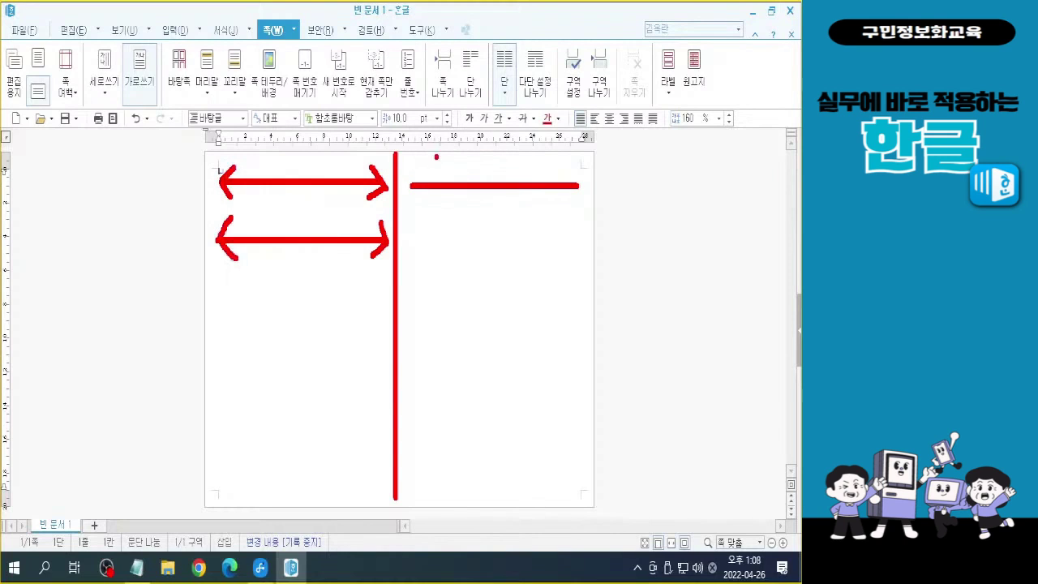
drag(418, 171, 407, 186)
drag(407, 186, 421, 198)
mouse_move(571, 168)
mouse_down()
mouse_move(583, 186)
mouse_move(568, 206)
mouse_up()
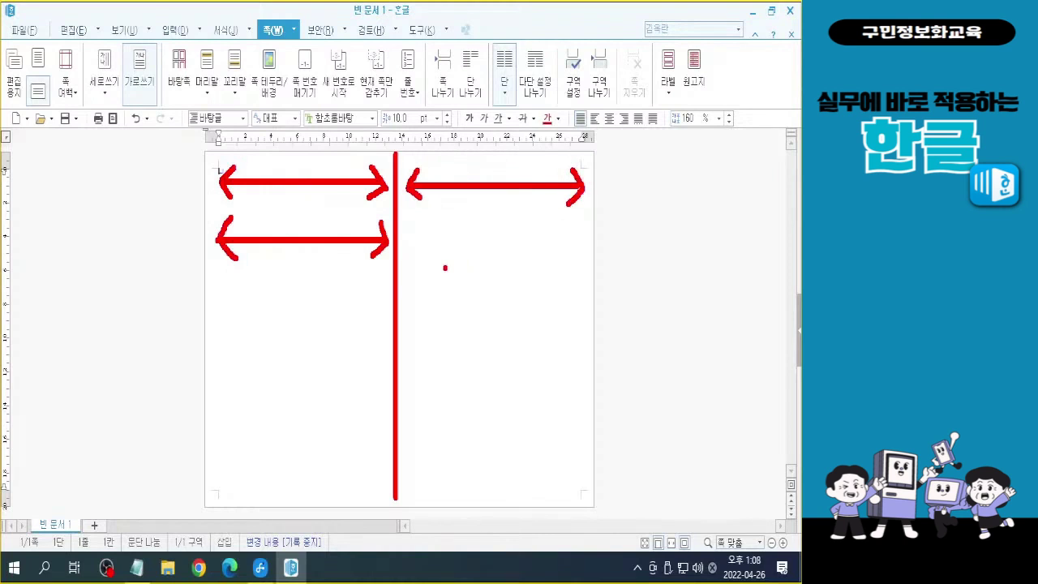
key(Escape)
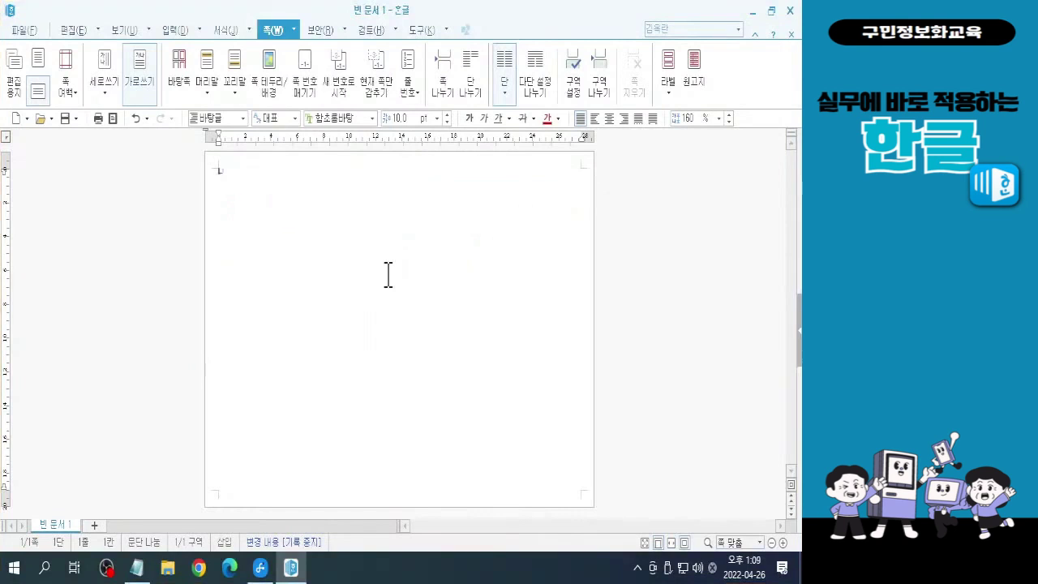
key(ctrl+2)
mouse_move(215, 142)
mouse_down()
mouse_move(199, 132)
mouse_move(215, 129)
mouse_move(216, 142)
mouse_up()
mouse_move(589, 141)
mouse_down()
mouse_move(590, 151)
mouse_move(583, 131)
mouse_move(595, 139)
mouse_up()
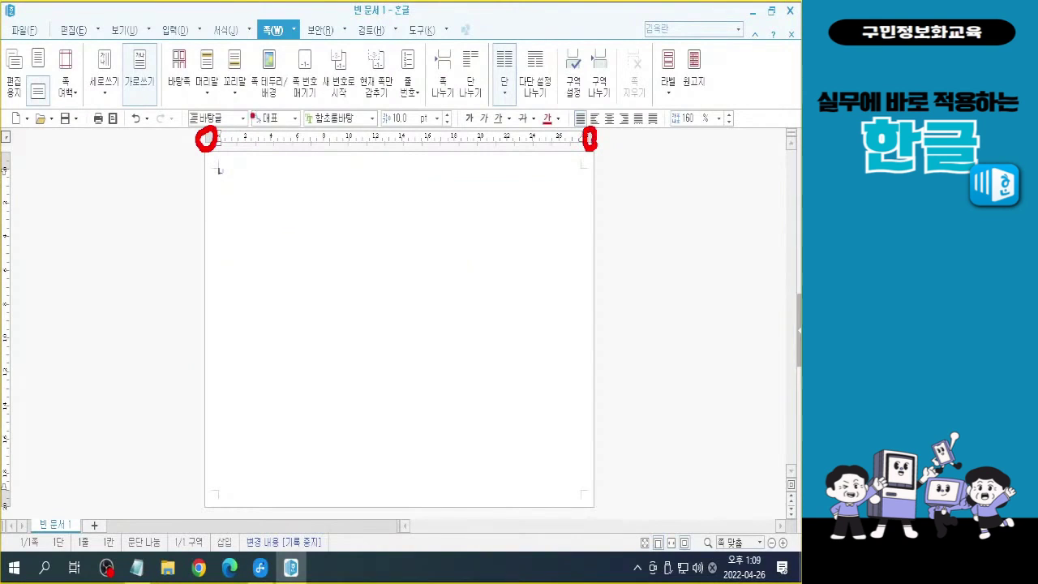
mouse_move(215, 118)
mouse_down()
mouse_move(364, 156)
mouse_move(579, 154)
mouse_up()
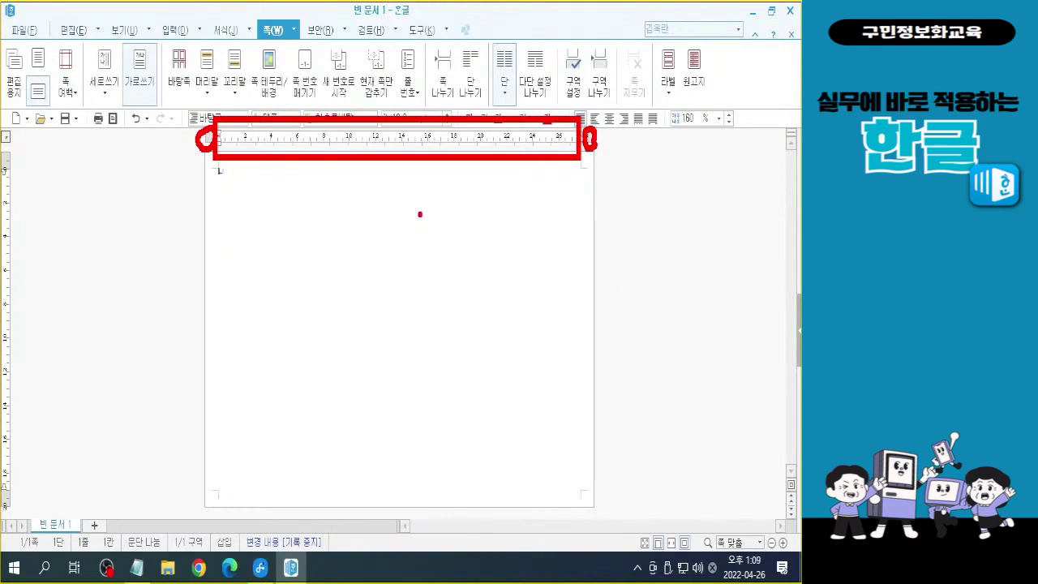
key(Escape)
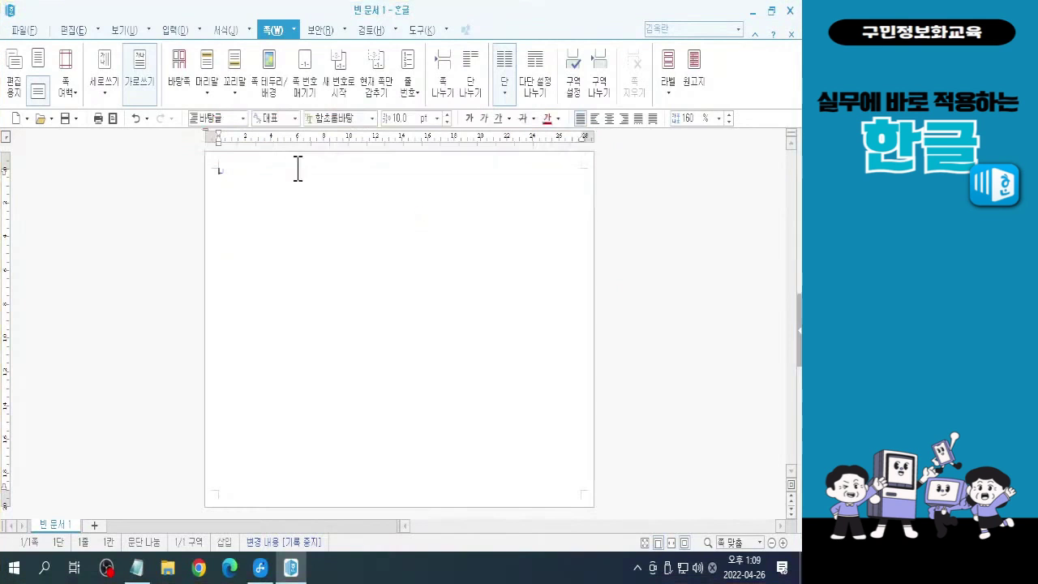
Divide the page into two columns with the 둘 preset
click(505, 93)
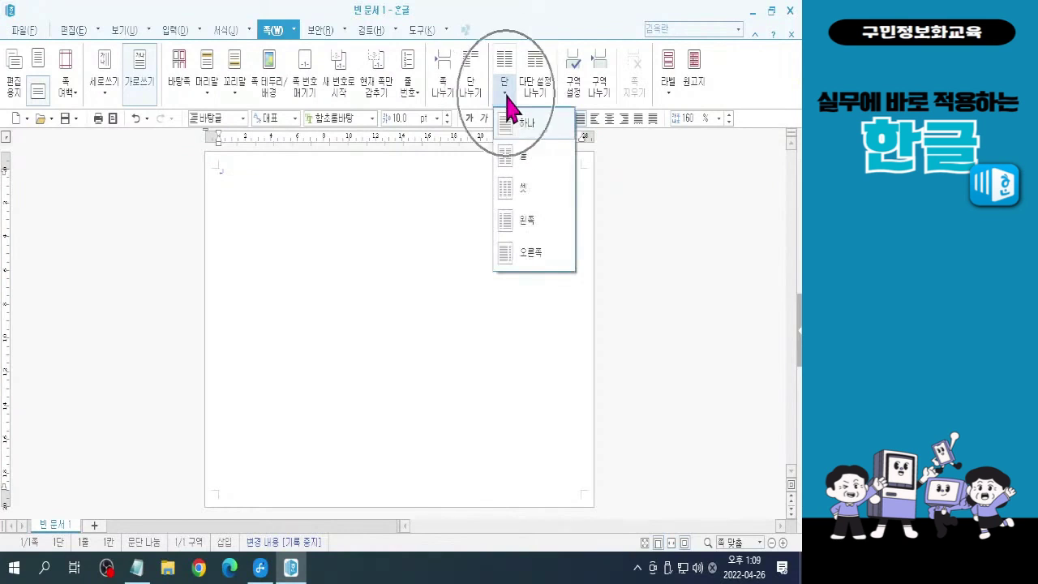
click(506, 92)
click(505, 93)
click(507, 93)
click(506, 93)
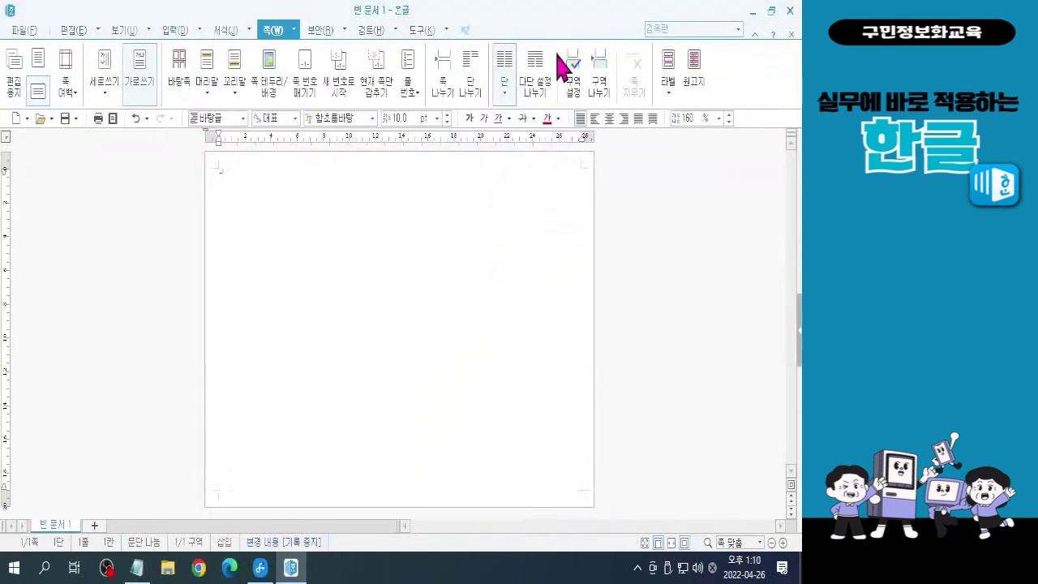
click(503, 95)
click(521, 158)
click(269, 75)
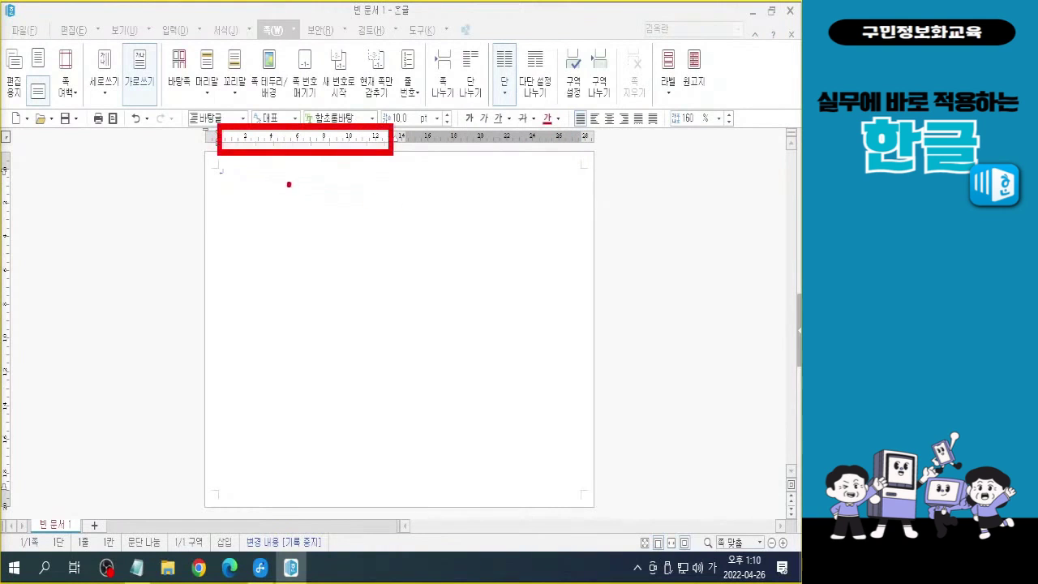
drag(224, 177, 390, 176)
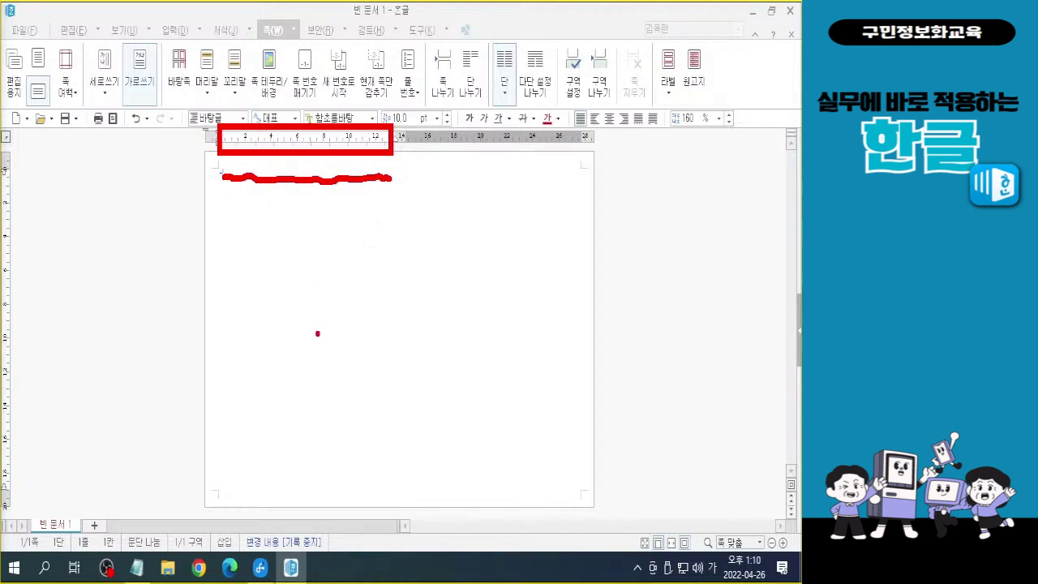
mouse_move(304, 439)
mouse_down()
mouse_move(381, 512)
mouse_move(467, 207)
mouse_up()
mouse_move(436, 238)
mouse_down()
mouse_move(459, 197)
mouse_move(494, 229)
mouse_up()
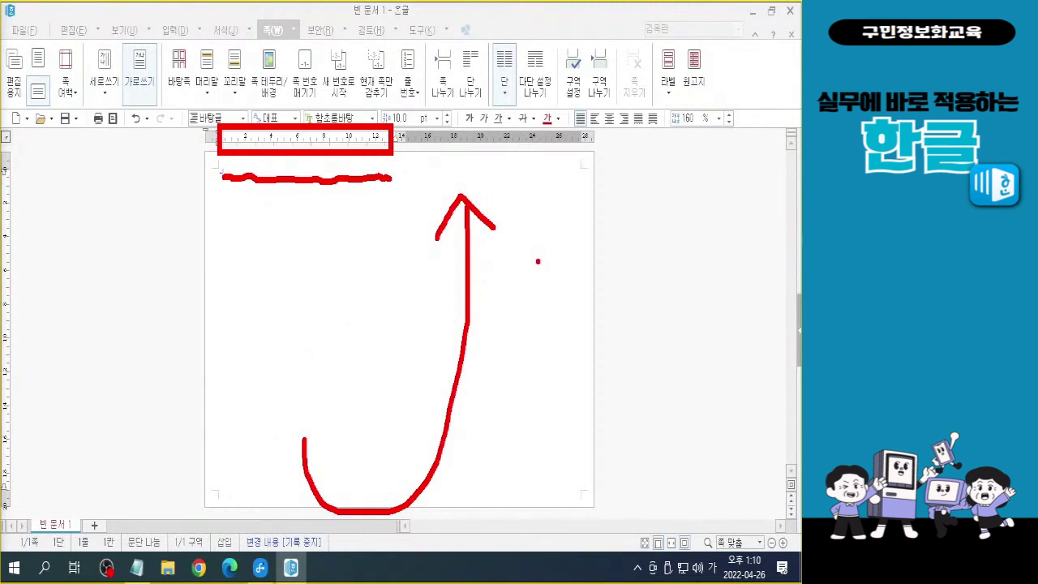
key(Escape)
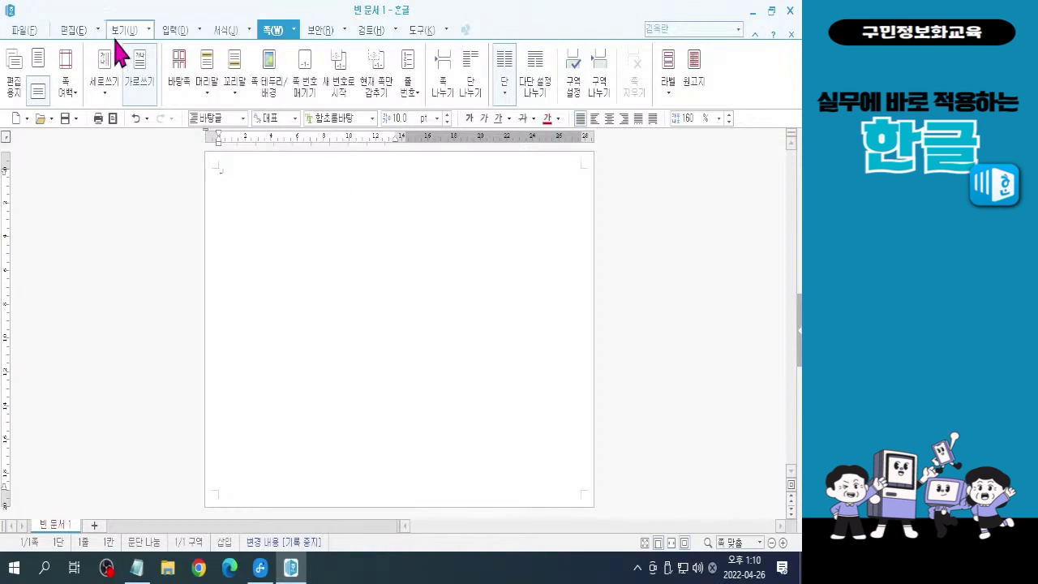
Insert a table with 3 rows and 2 columns in the first column of the page
click(70, 35)
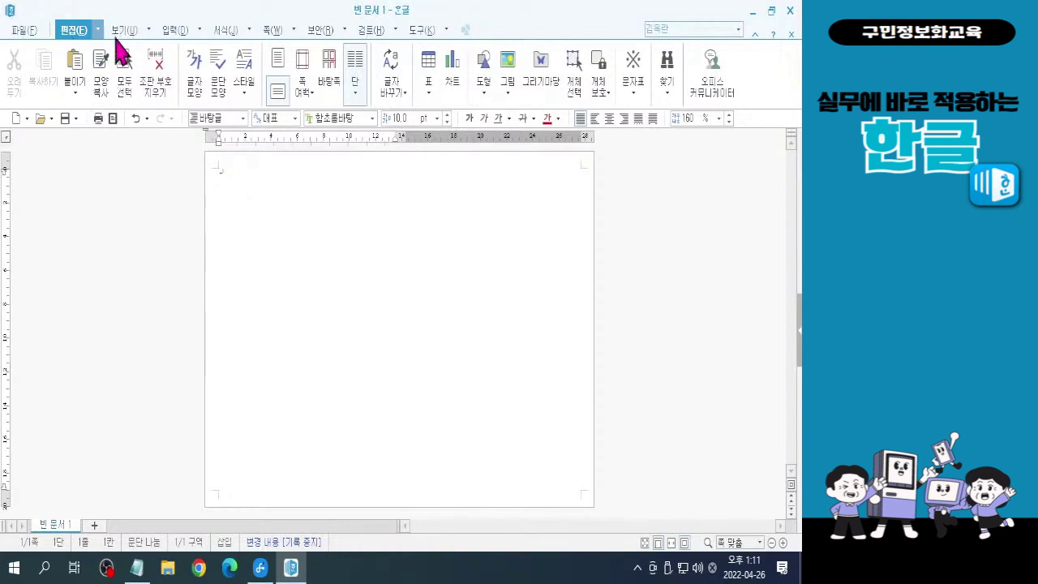
click(427, 73)
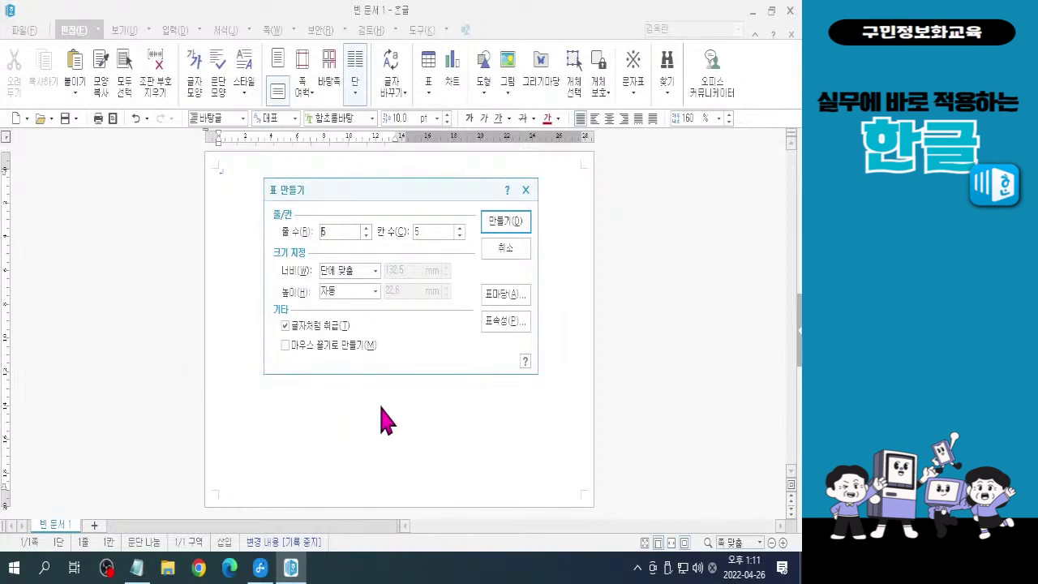
text(3)
key(Tab)
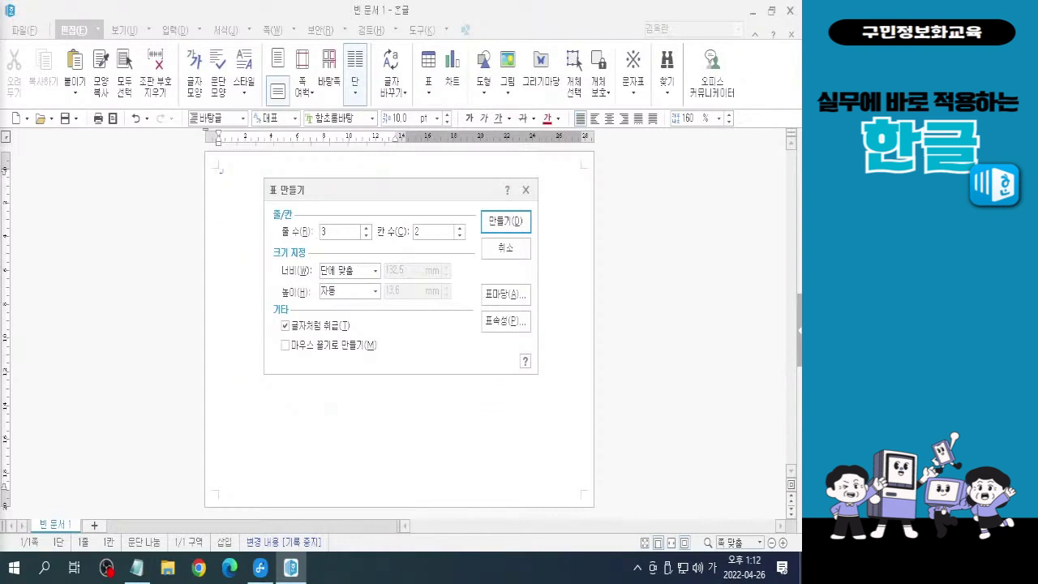
click(510, 220)
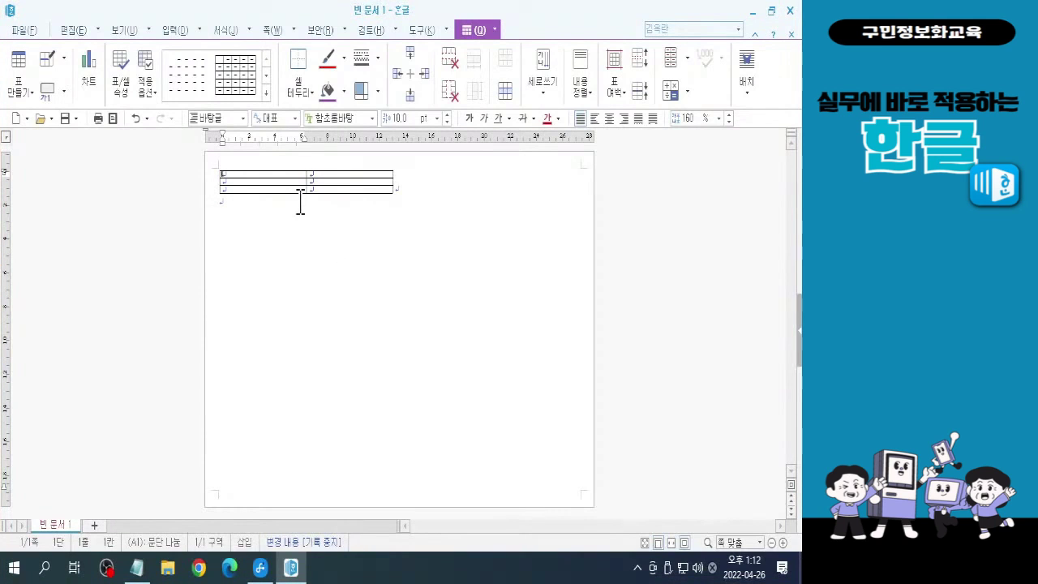
Select all cells of the inserted table as a cell block
key(F5)
key(F5)
key(F5)
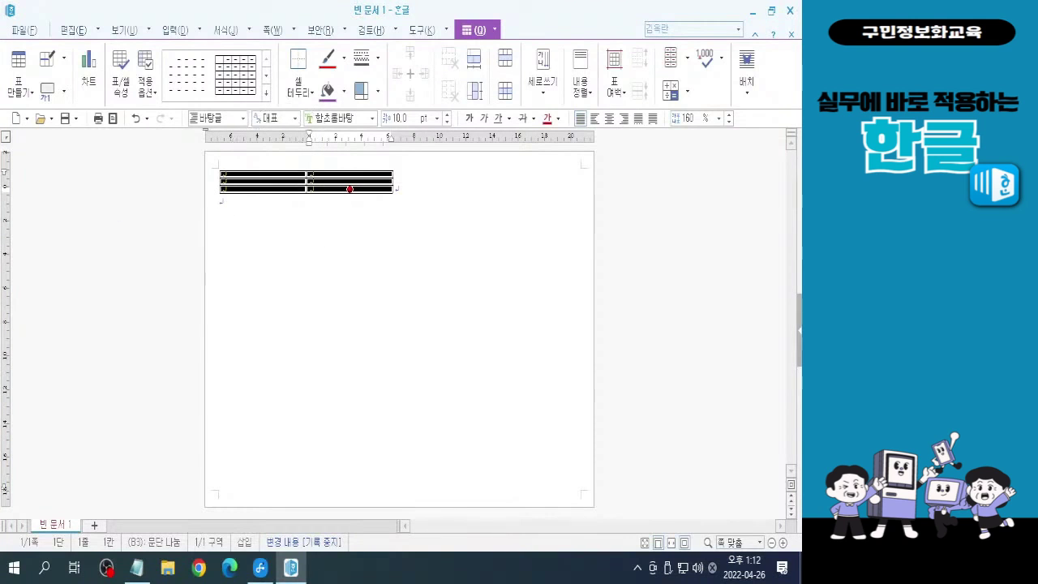
key(l)
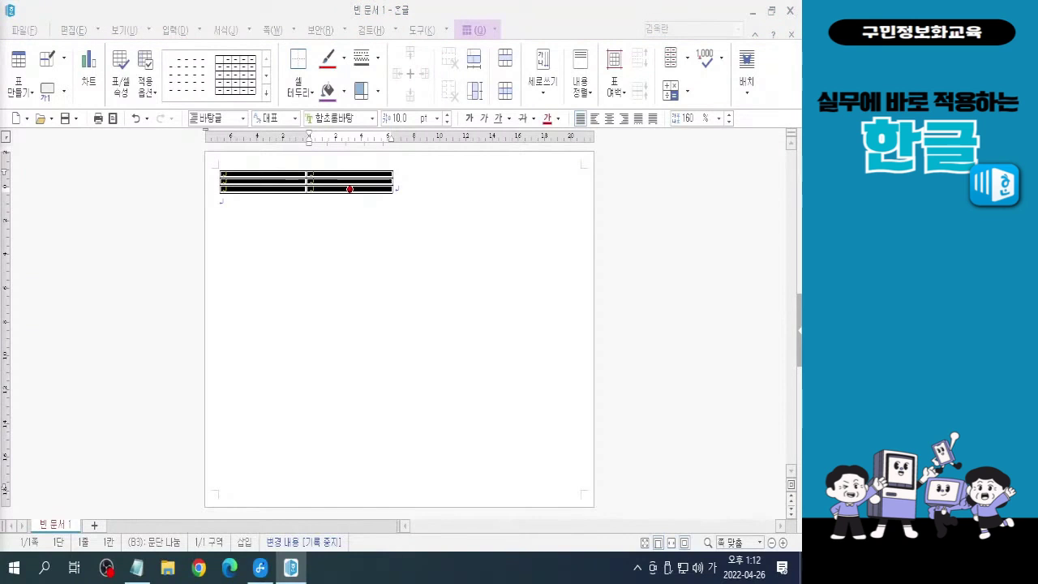
key(Hangul)
key(Hangul)
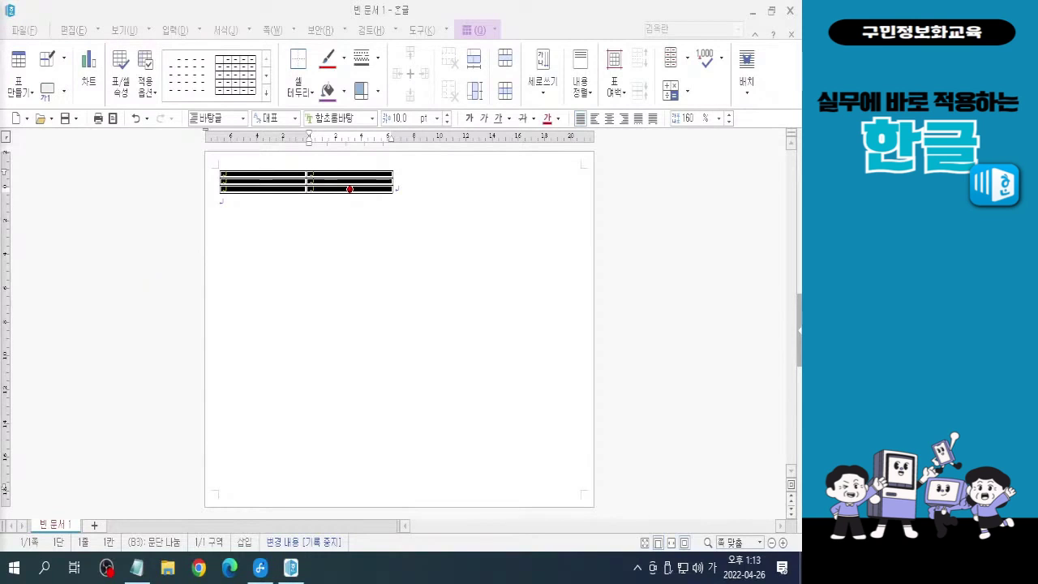
key(Hangul)
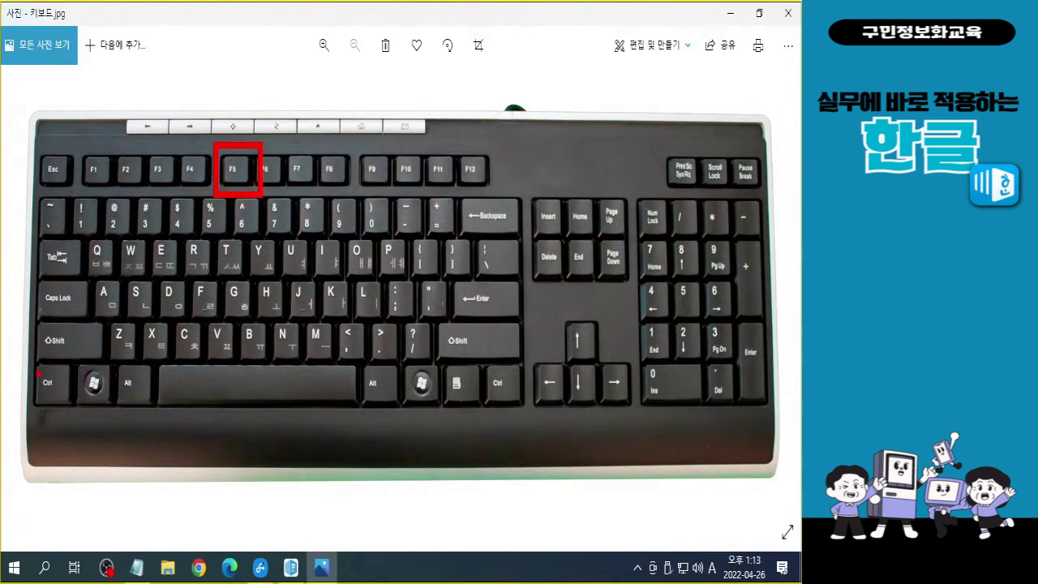
key(e)
drag(25, 353, 79, 426)
drag(563, 358, 604, 416)
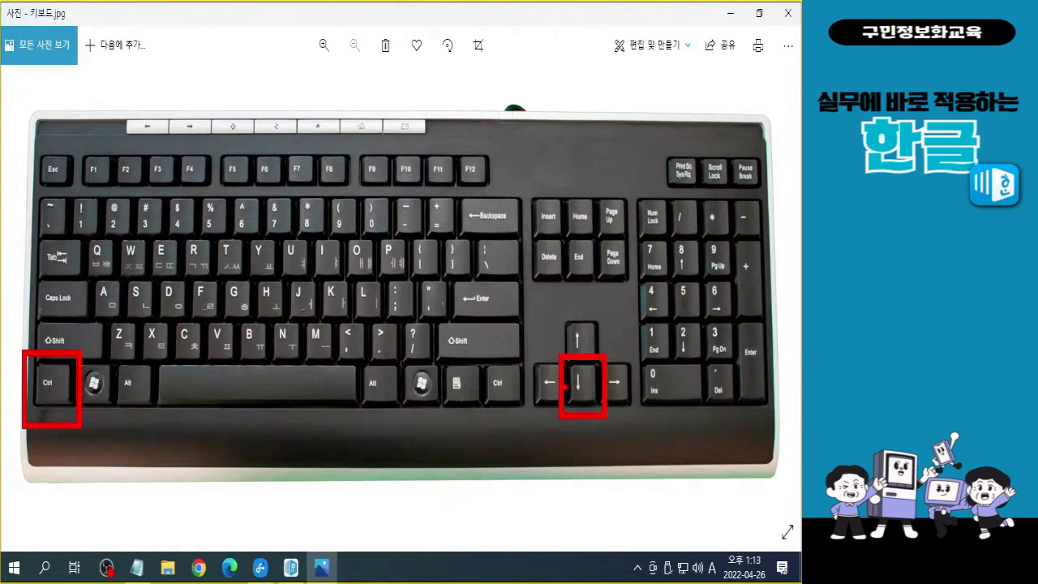
key(Escape)
click(730, 15)
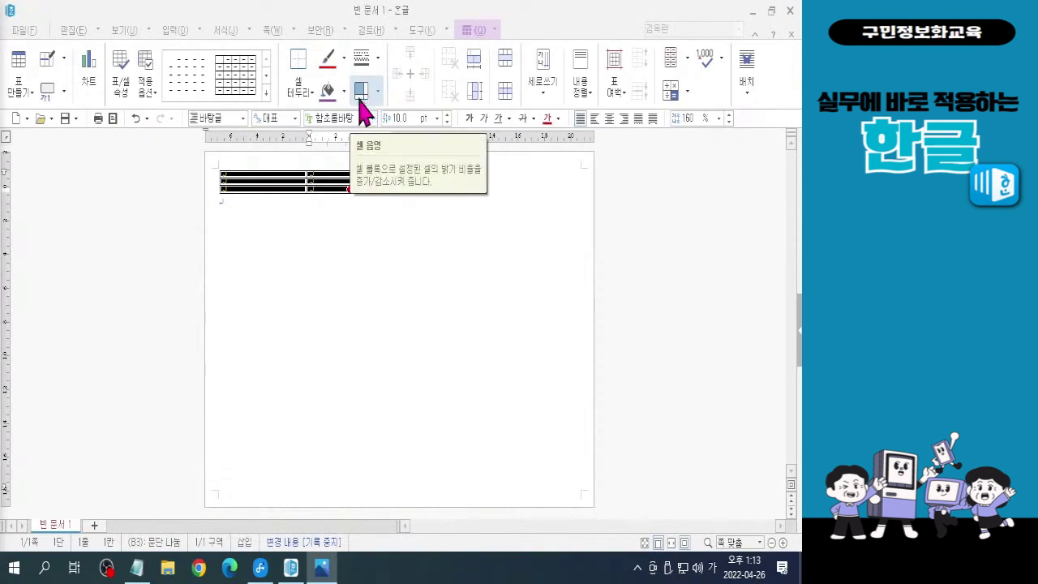
Increase the height of all selected cells evenly until the table covers about three quarters of the page height
click(596, 15)
key(ctrl+Down)
key(ctrl+Down)
key(ctrl+Down)
key(ctrl+Down)
key(ctrl+Down)
key(ctrl+Down)
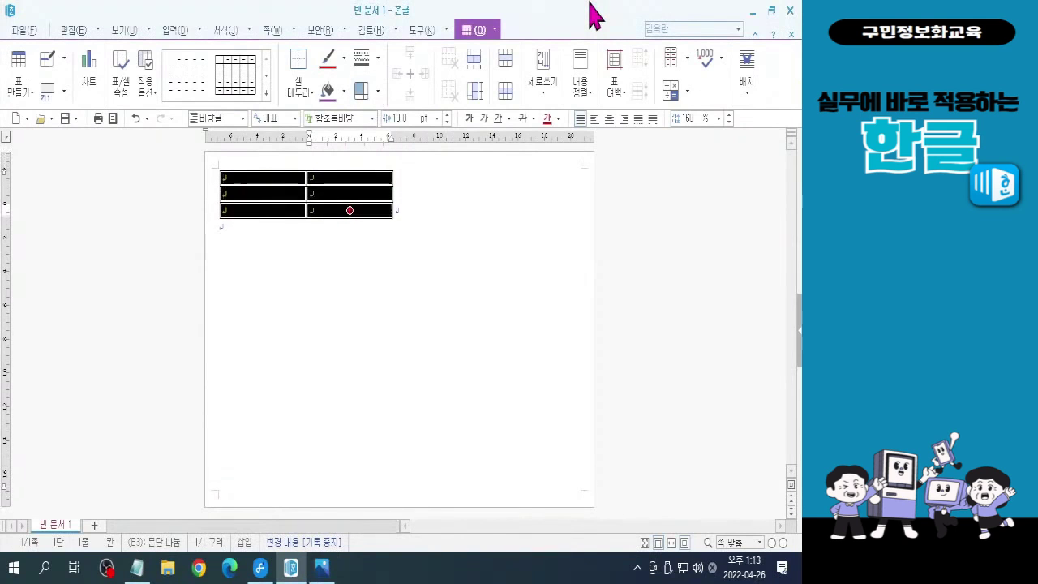
key(ctrl+Down)
key(ctrl+Down)
key(ctrl+Down)
key(ctrl+Down)
key(ctrl+Down)
key(ctrl+Down)
key(ctrl+Down)
key(ctrl+Down)
key(ctrl+Down)
key(ctrl+Down)
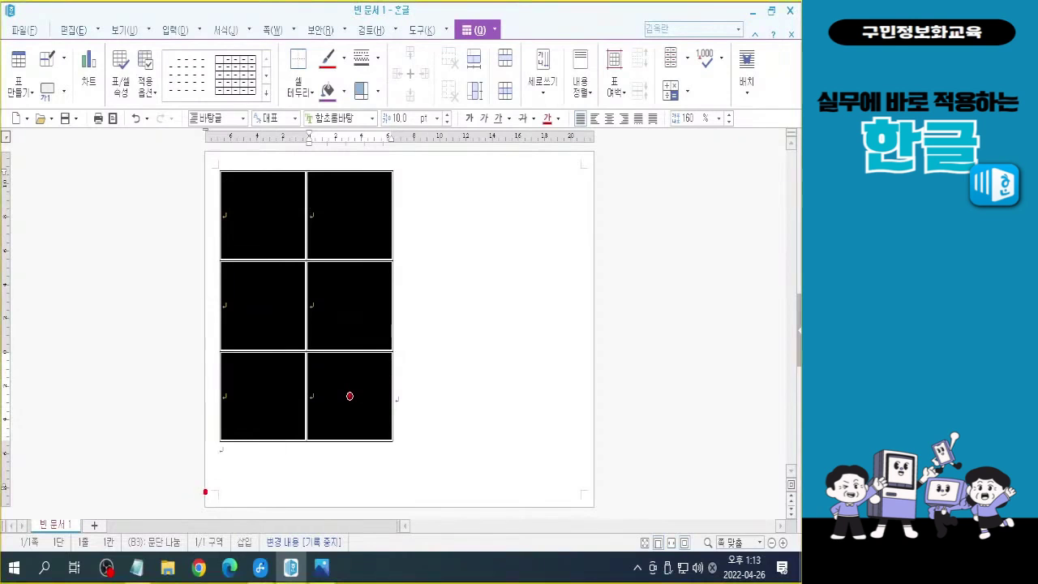
drag(218, 492, 217, 507)
mouse_move(247, 440)
mouse_down()
mouse_move(248, 484)
mouse_move(258, 464)
mouse_up()
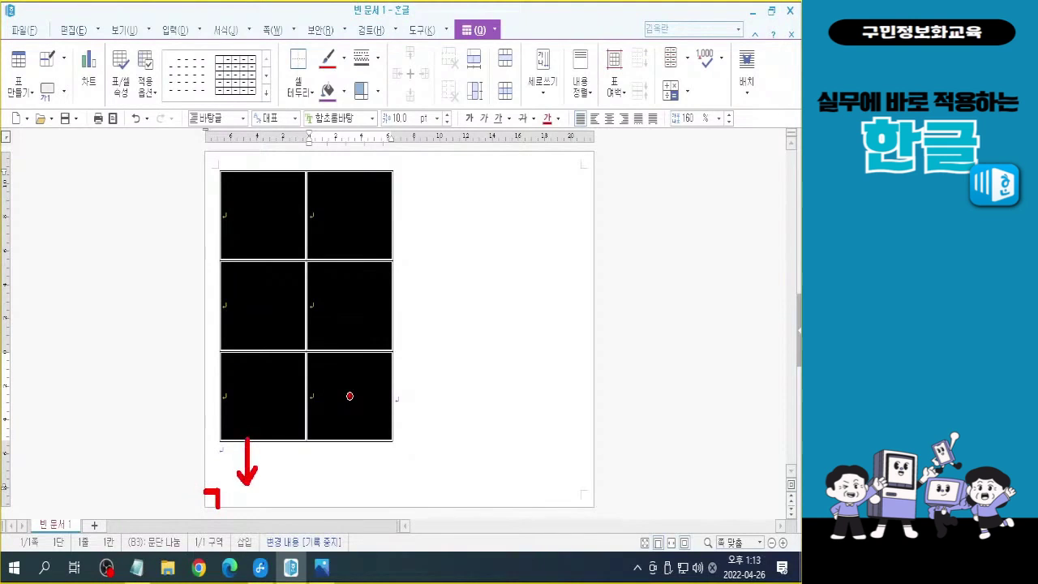
drag(193, 487, 411, 486)
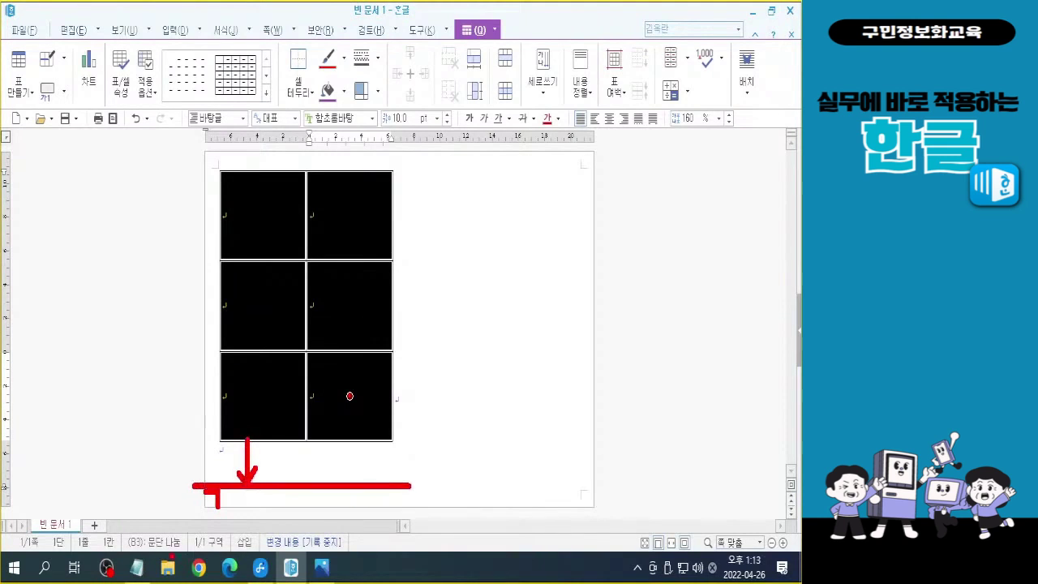
key(Escape)
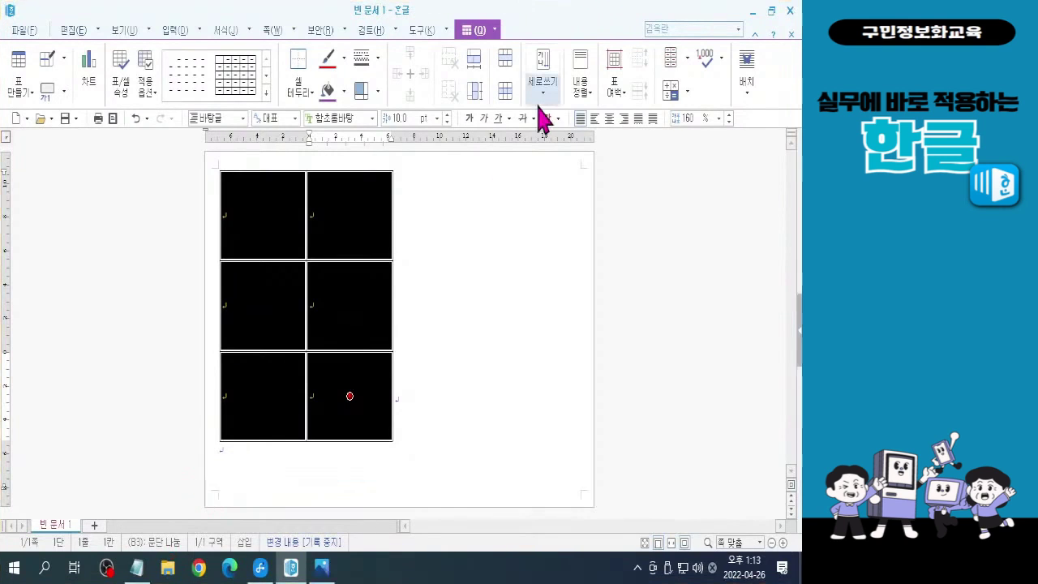
Enlarge the selected rows further until the table ends just above the page's bottom margin
key(ctrl+Down)
key(ctrl+Down)
key(ctrl+Down)
key(ctrl+Down)
key(ctrl+Down)
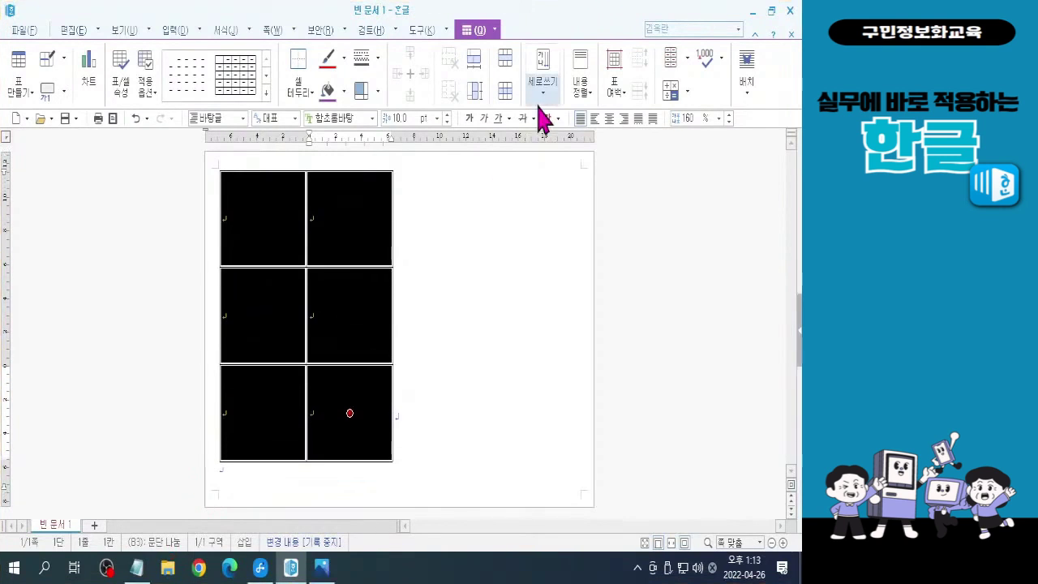
key(ctrl+Down)
key(ctrl+Down)
key(ctrl+Down)
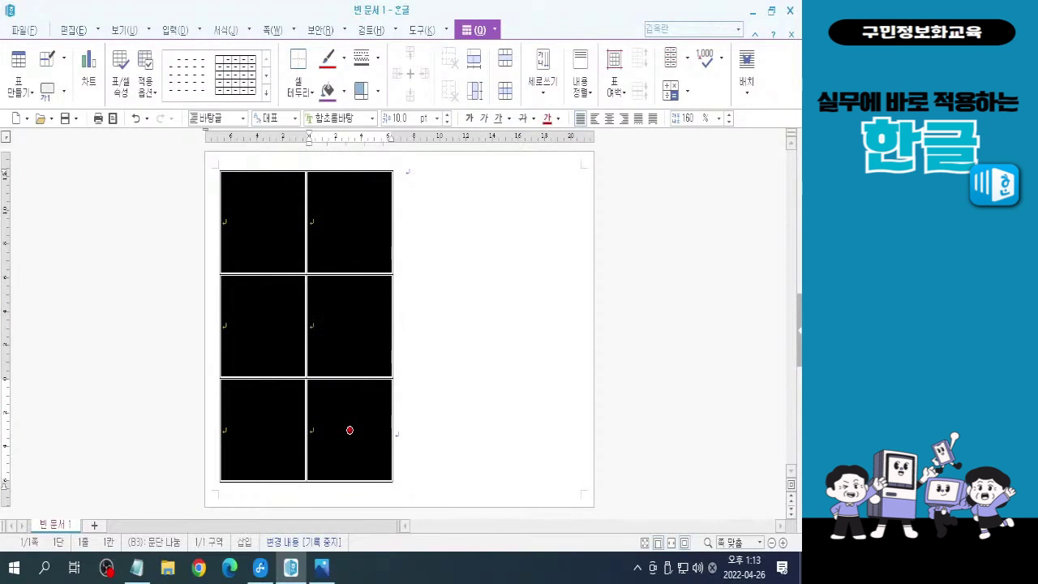
Set the document zoom to 125% and place the cursor in the table's first cell
key(l)
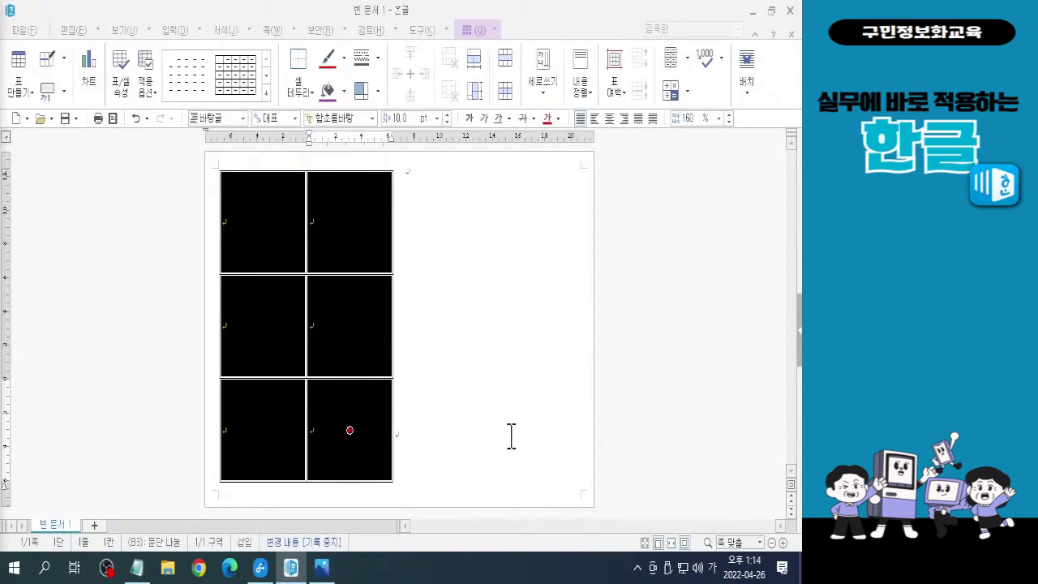
click(759, 542)
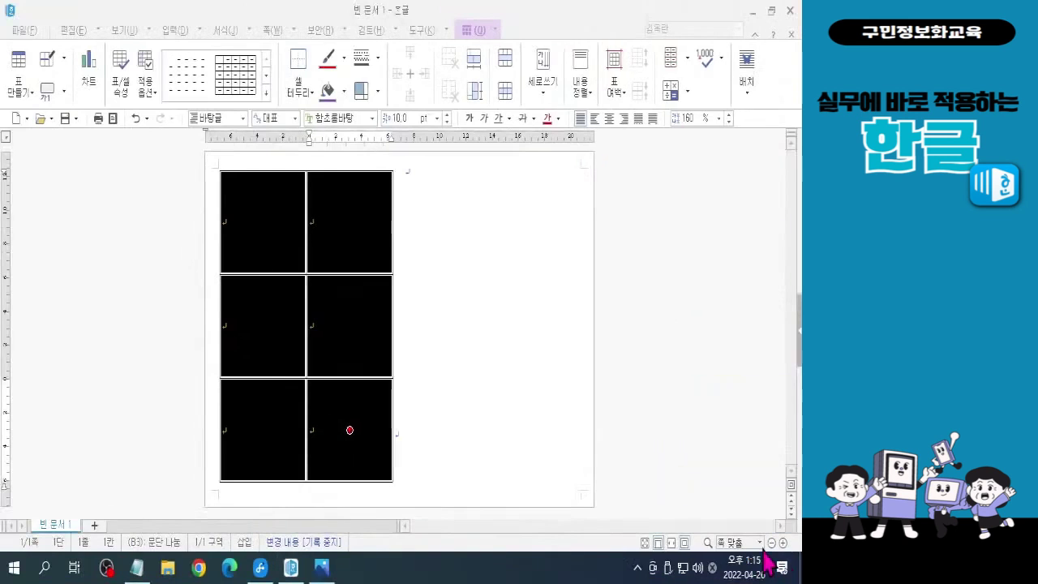
click(716, 501)
click(732, 439)
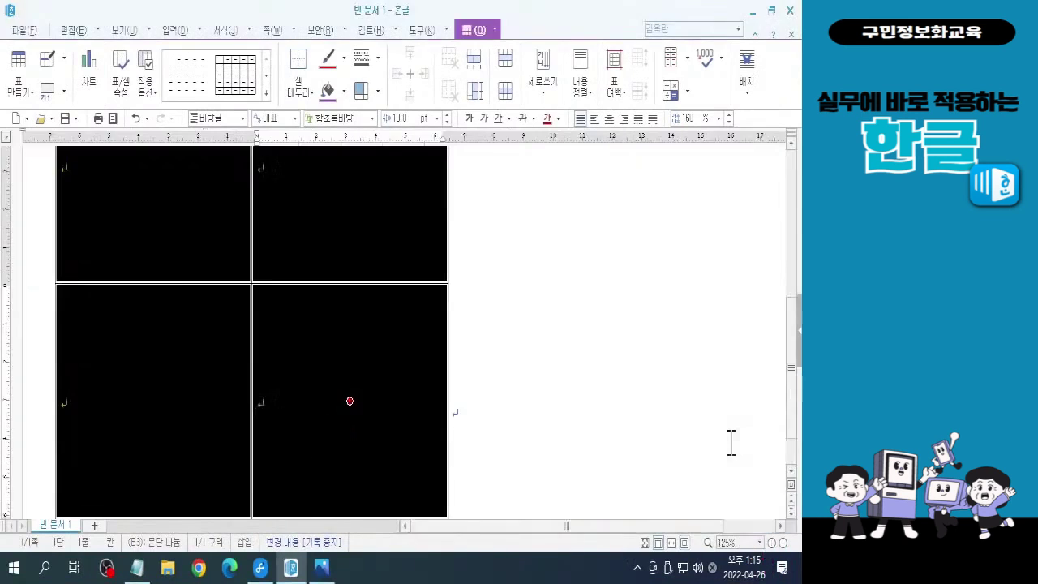
key(l)
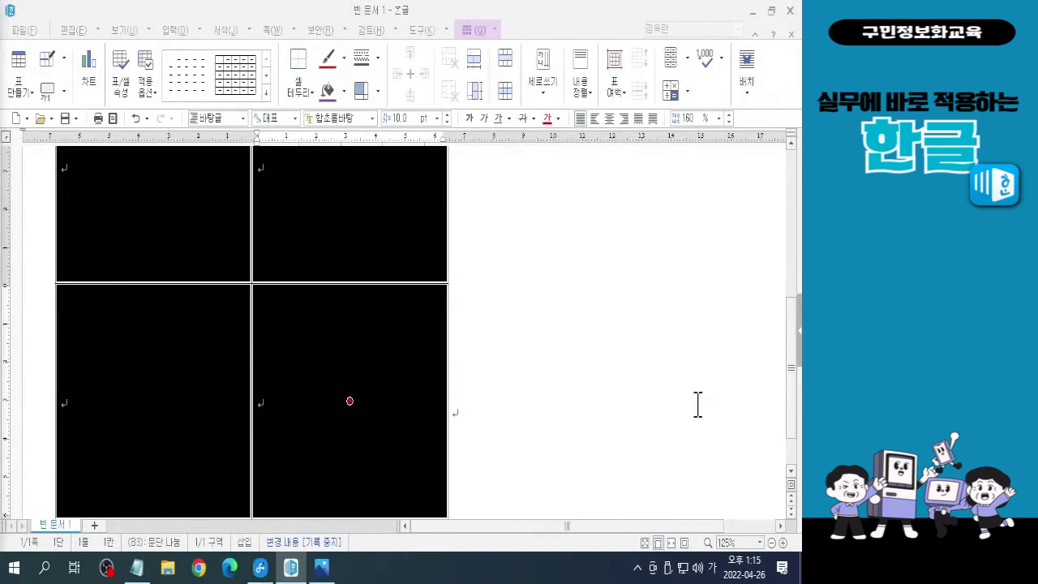
click(672, 276)
scroll(334, 364, up, 5)
key(ctrl)
click(171, 329)
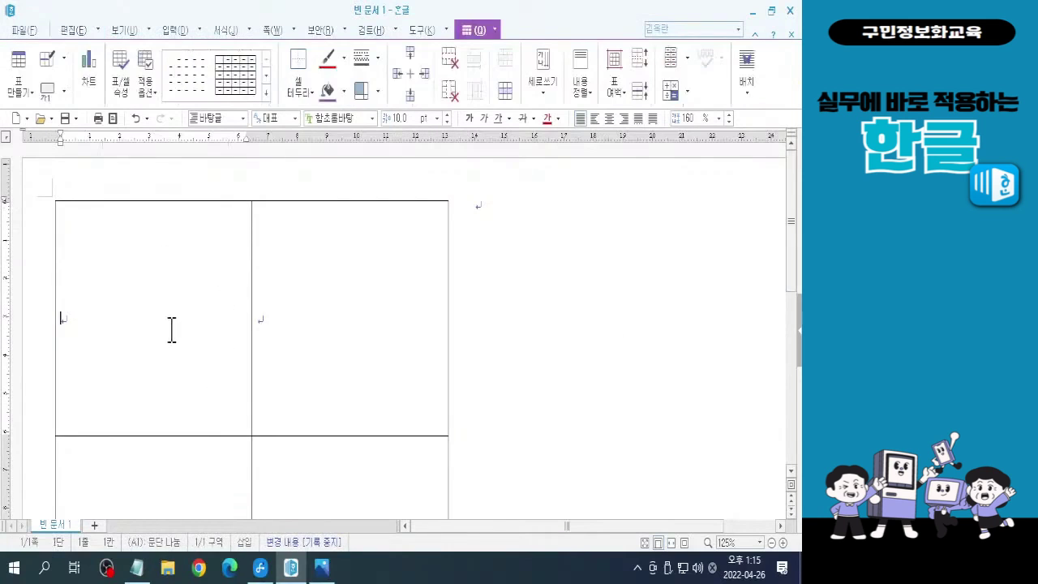
key(ctrl)
click(705, 341)
key(ctrl)
click(200, 335)
key(ctrl)
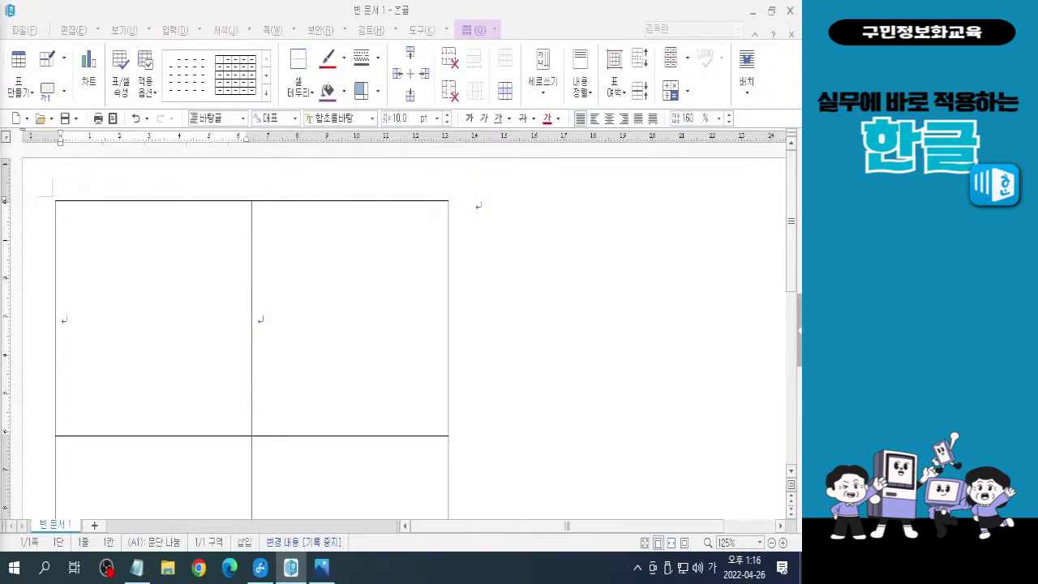
Set the vertical alignment (세로 정렬) of the first cell's content to the top
click(149, 310)
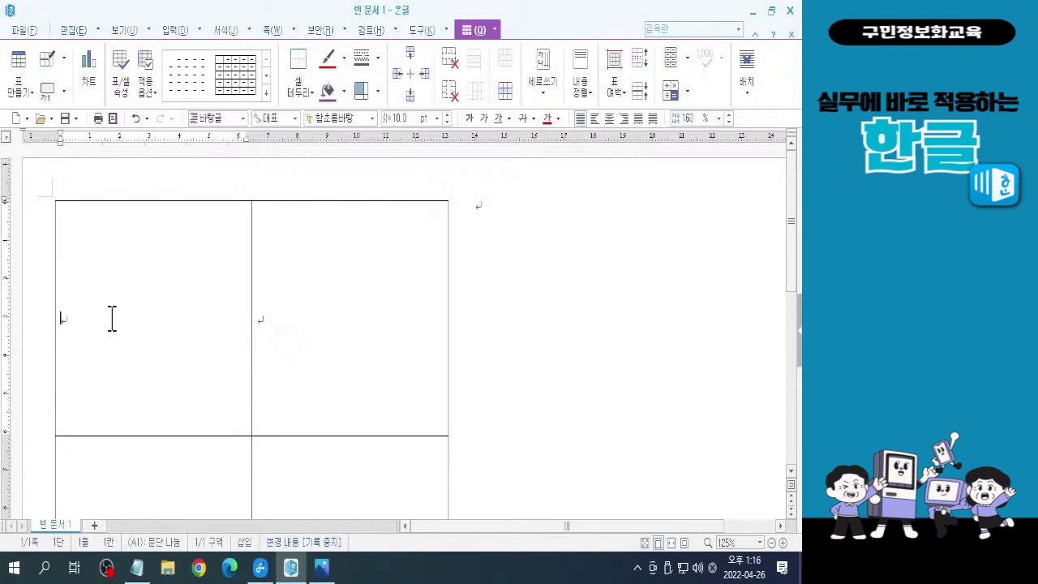
click(162, 339)
click(584, 92)
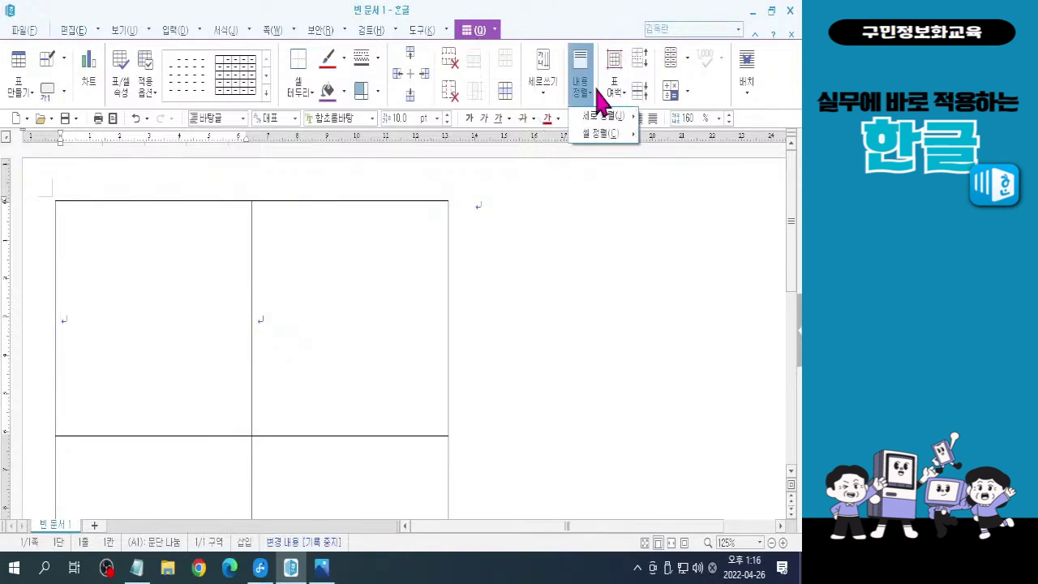
mouse_move(587, 122)
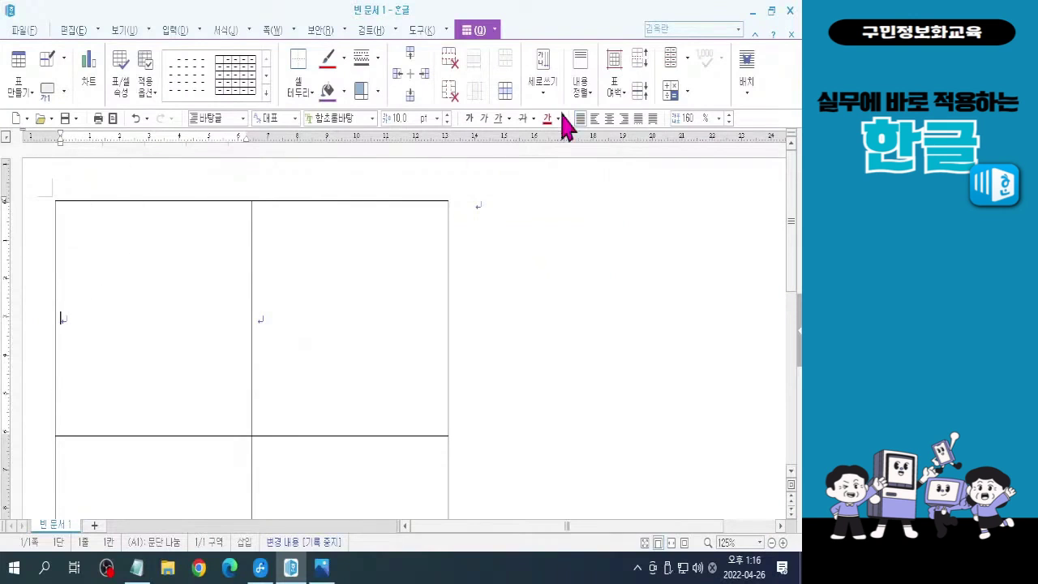
click(583, 93)
mouse_move(590, 122)
click(682, 116)
key(ctrl+n)
key(i)
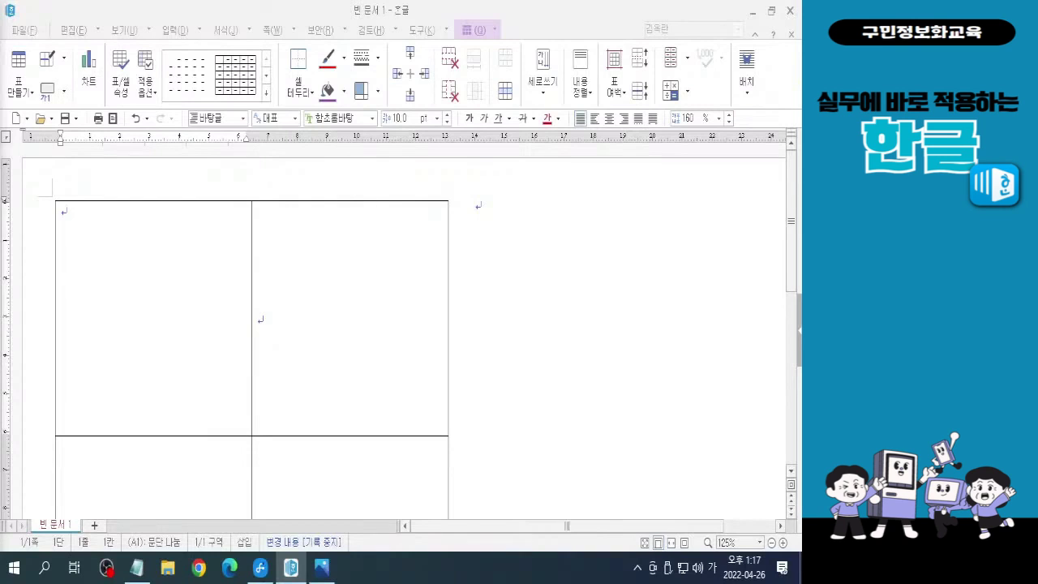
Enter "My Story" on the first line of the table's first cell
click(102, 255)
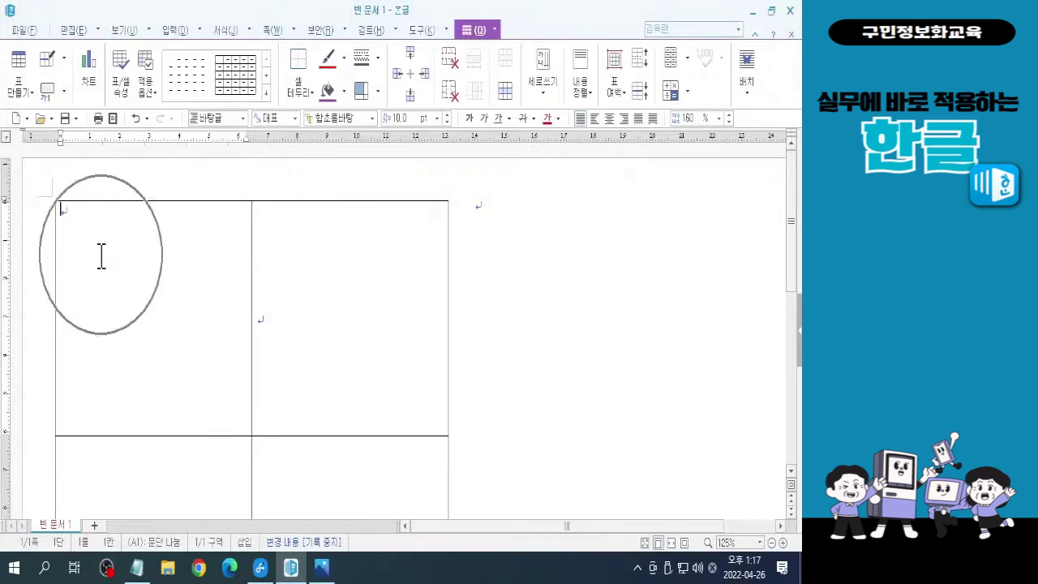
text(My)
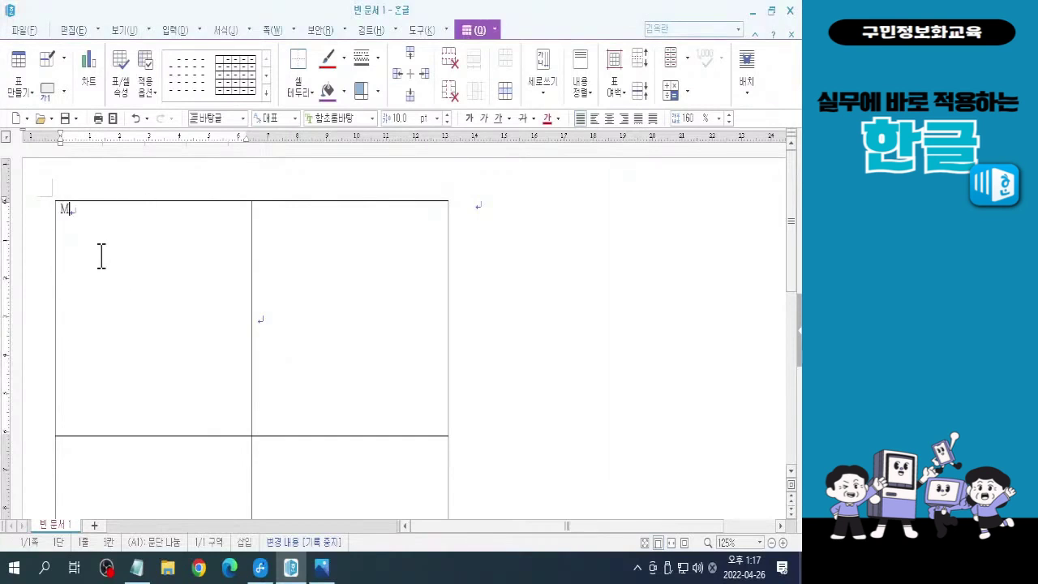
text( Story)
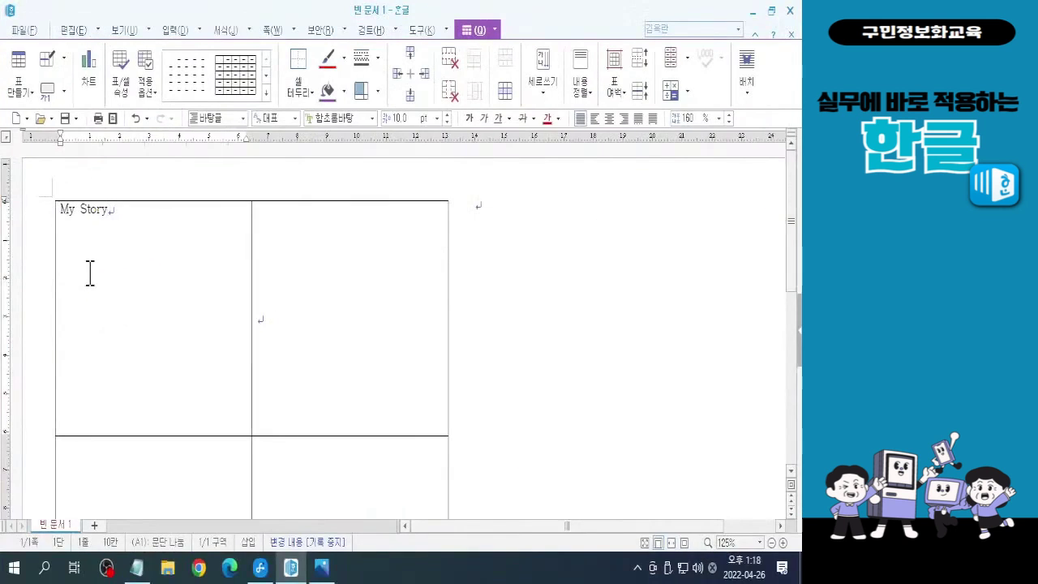
drag(108, 209, 83, 231)
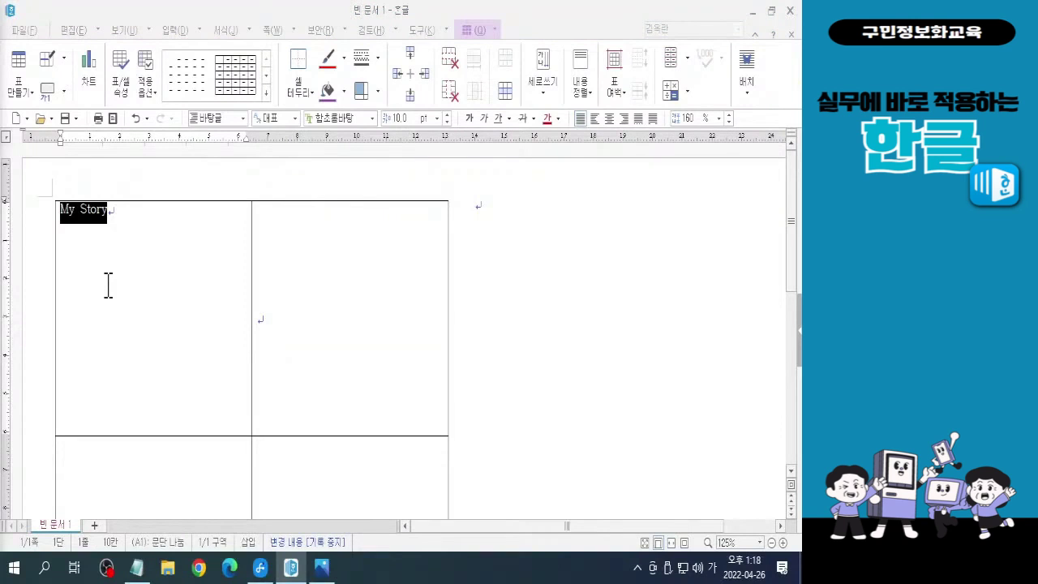
click(127, 255)
click(124, 241)
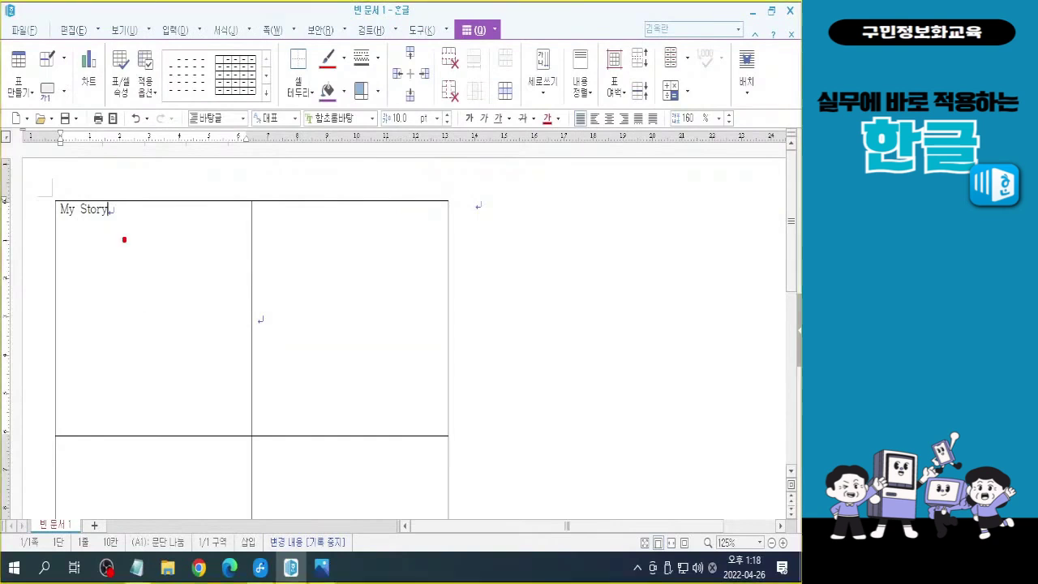
mouse_move(74, 432)
mouse_down()
mouse_move(47, 403)
mouse_move(75, 439)
mouse_up()
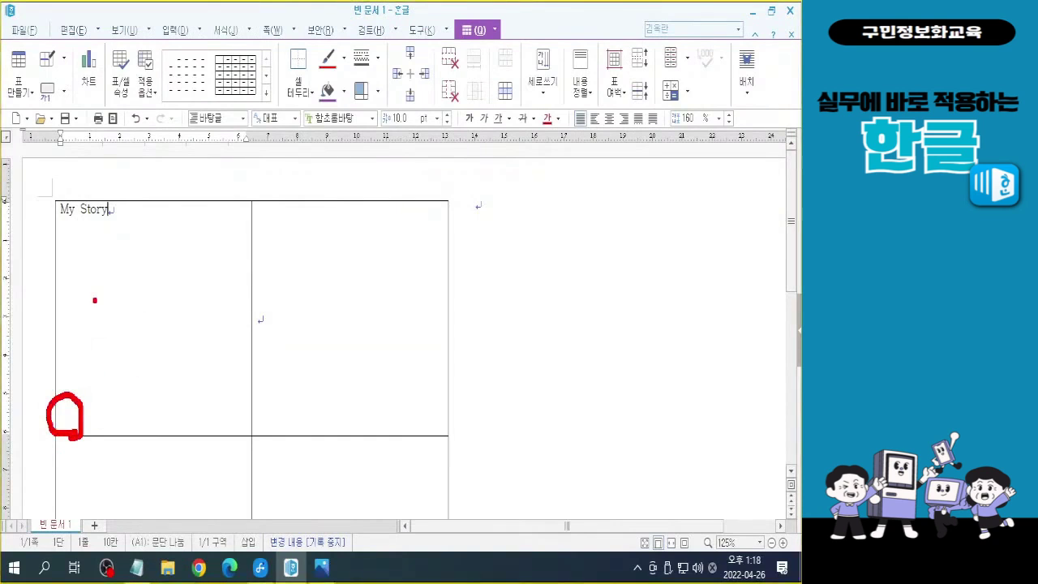
key(Escape)
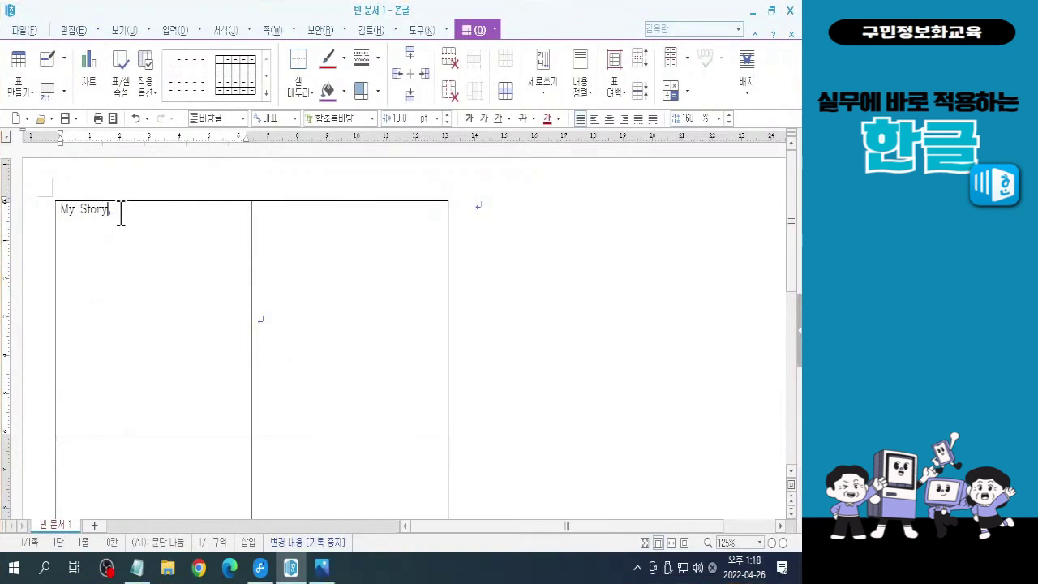
Add ten line breaks below "My Story" to reach the cell's last line without enlarging the row
key(Return)
key(Return)
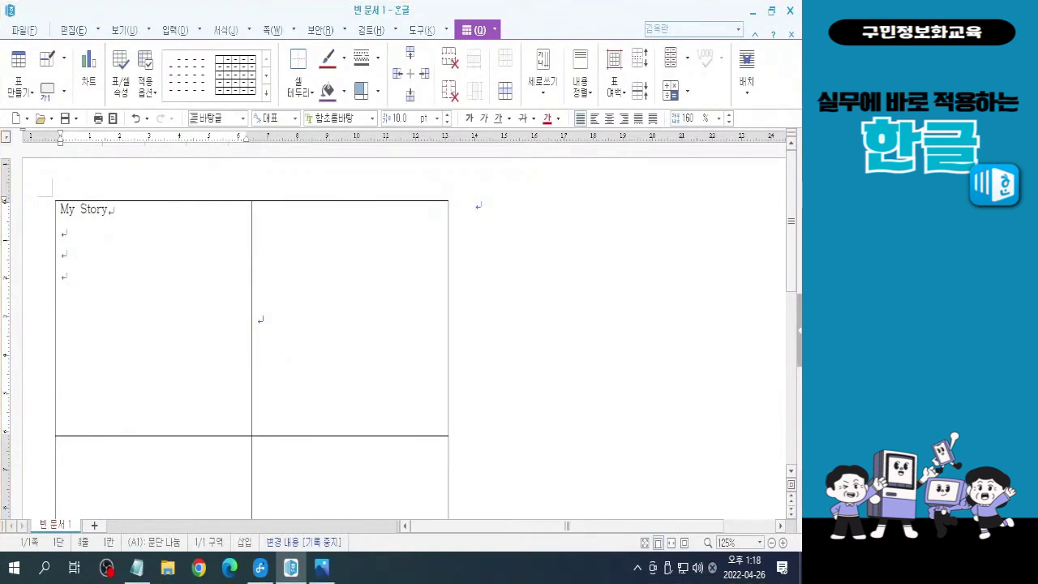
key(Return)
key(Return)
key(Return)
key(Return)
key(Return)
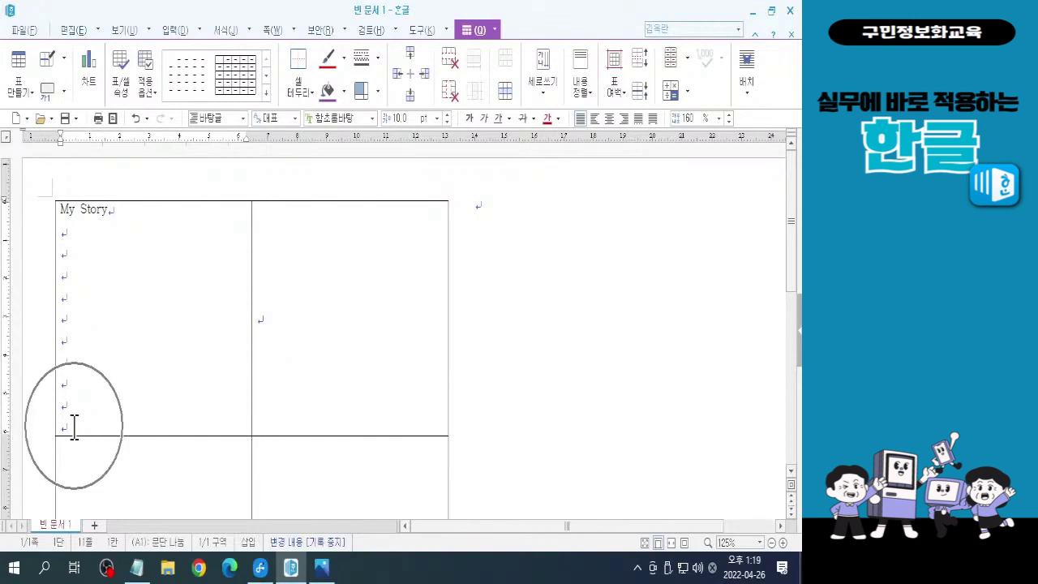
key(Return)
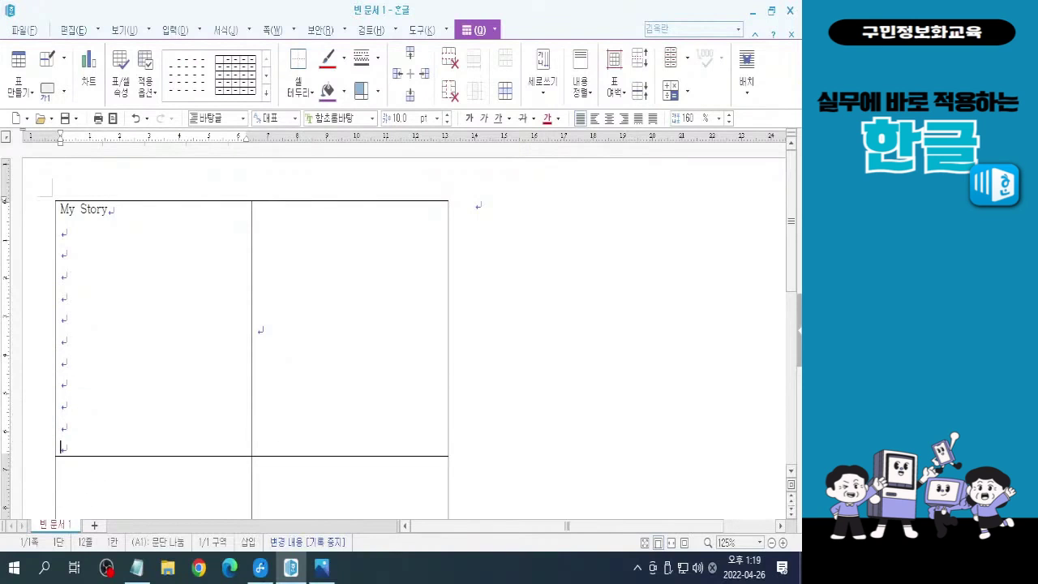
key(ctrl+z)
key(BackSpace)
key(Return)
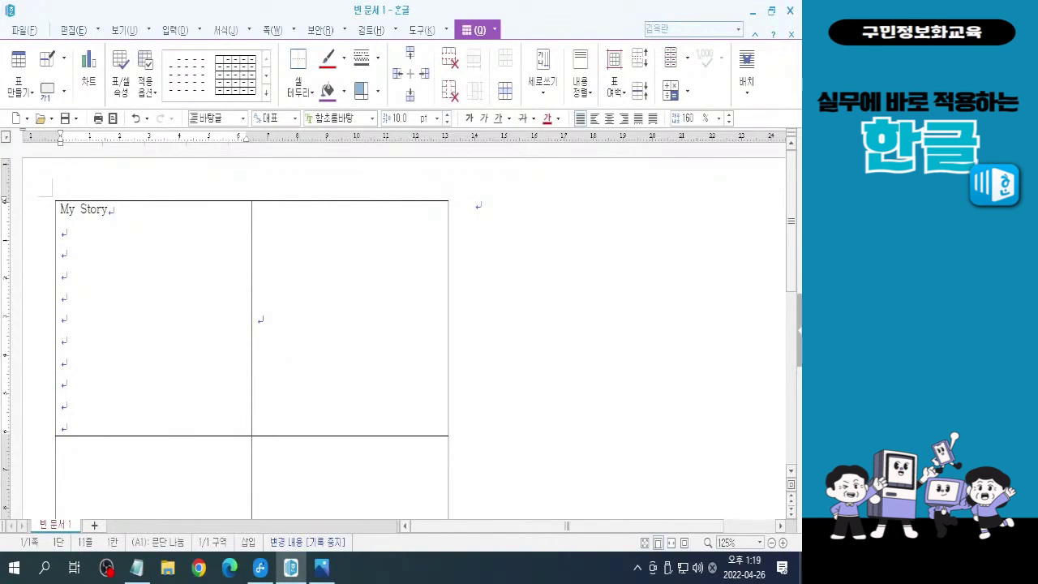
Enter "Made Me" on the first cell's last line and align it to the right
key(alt+Tab)
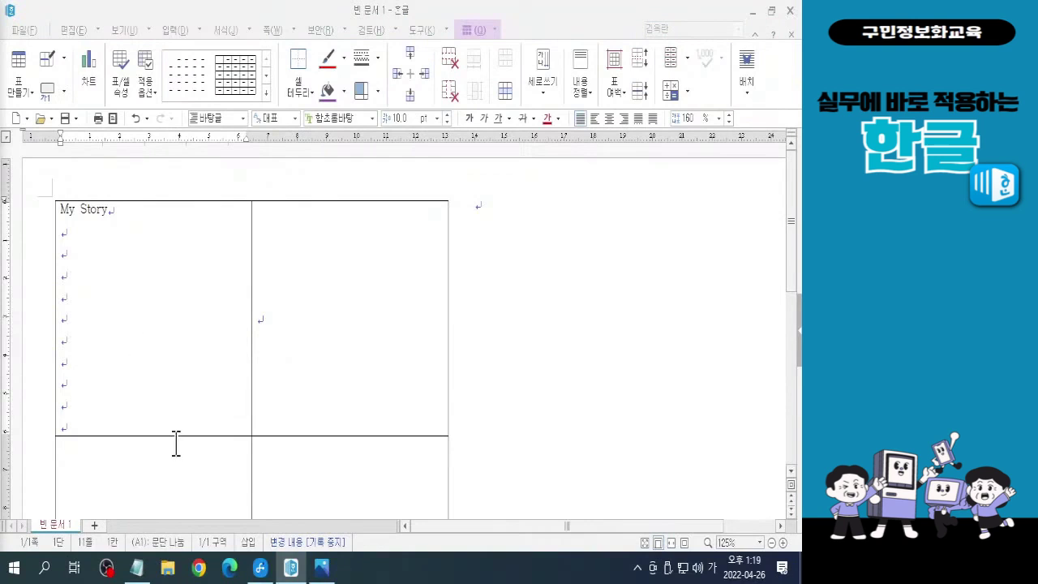
click(76, 422)
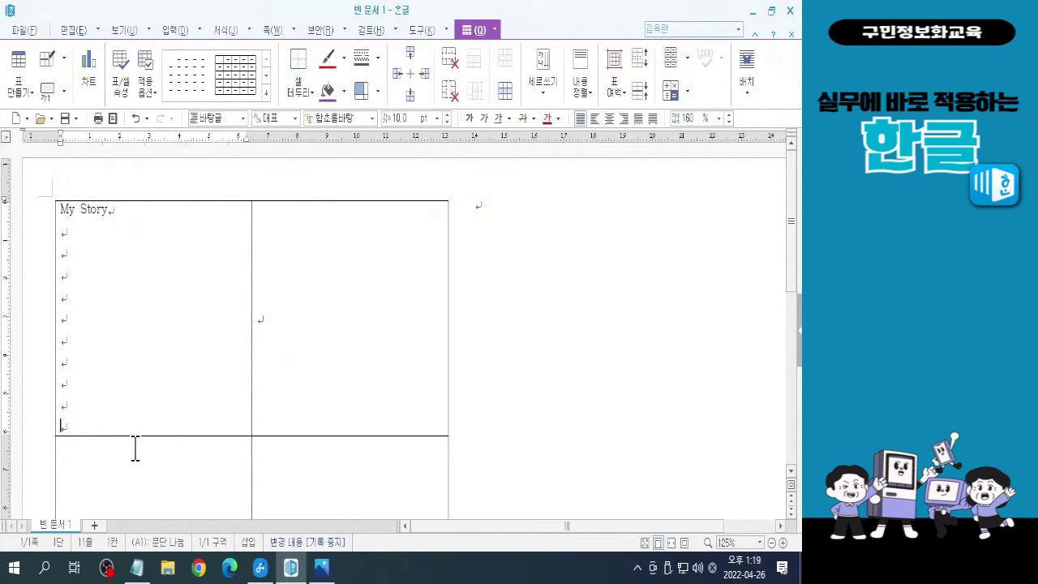
text(Made Me)
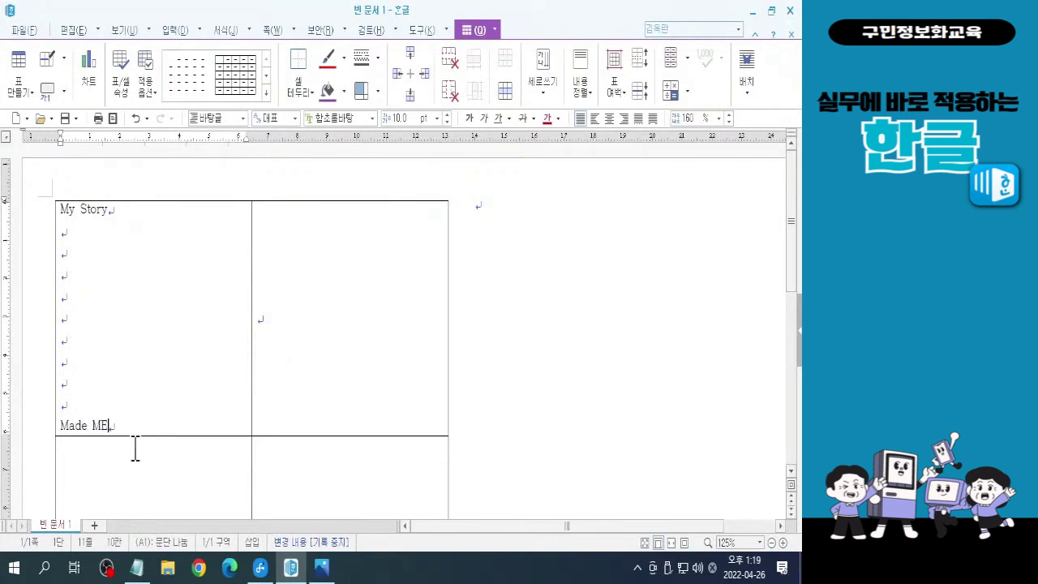
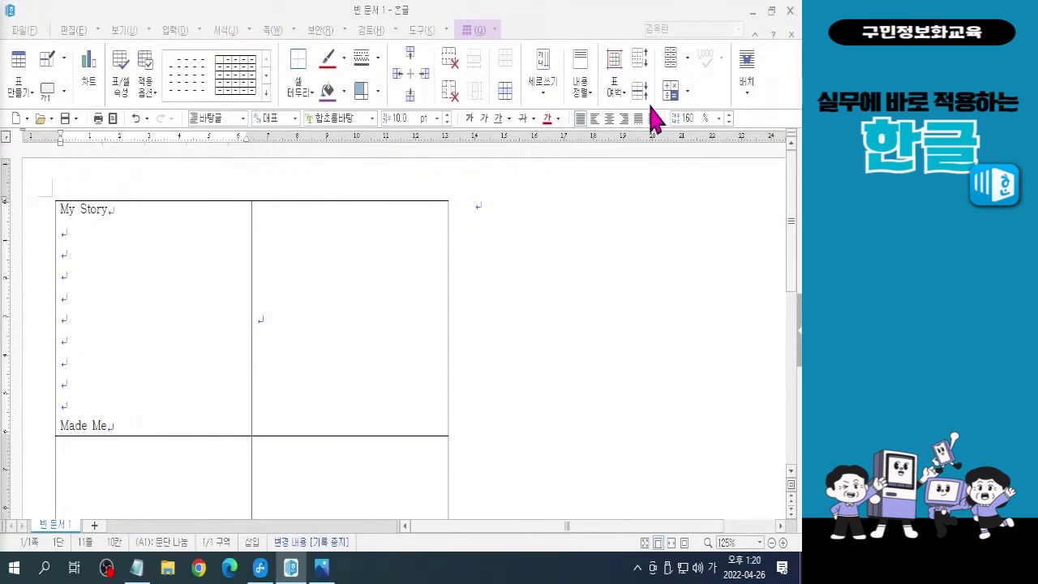
click(623, 118)
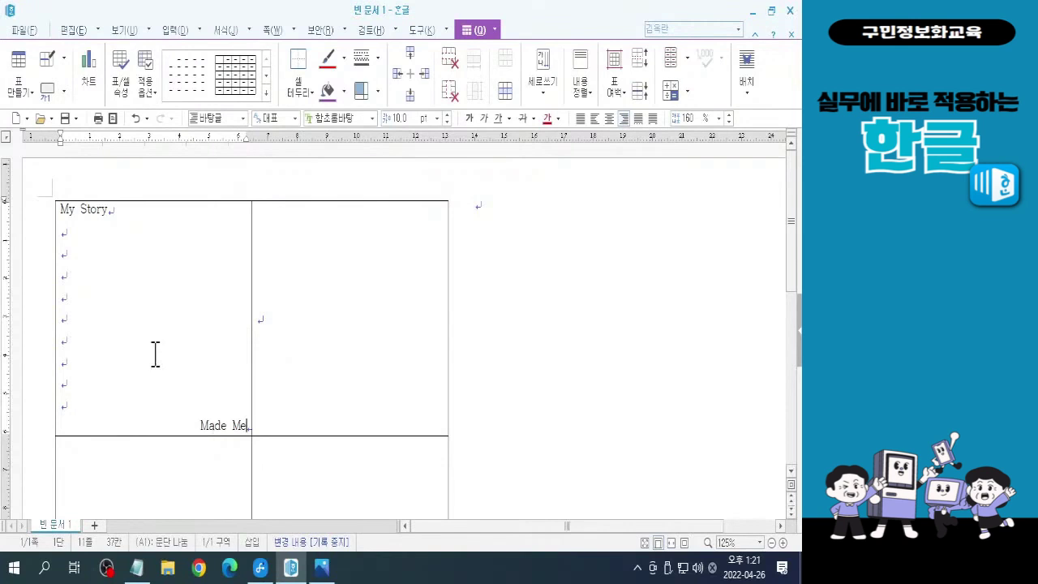
Select the whole first cell as a block and open its character formatting (글자 모양) settings
key(F5)
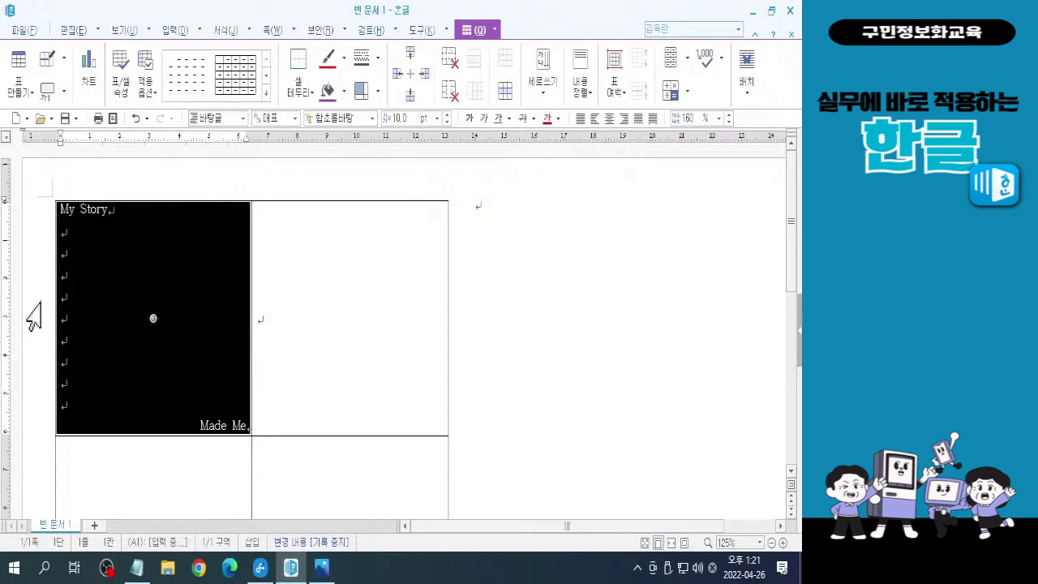
key(c)
key(Hangul)
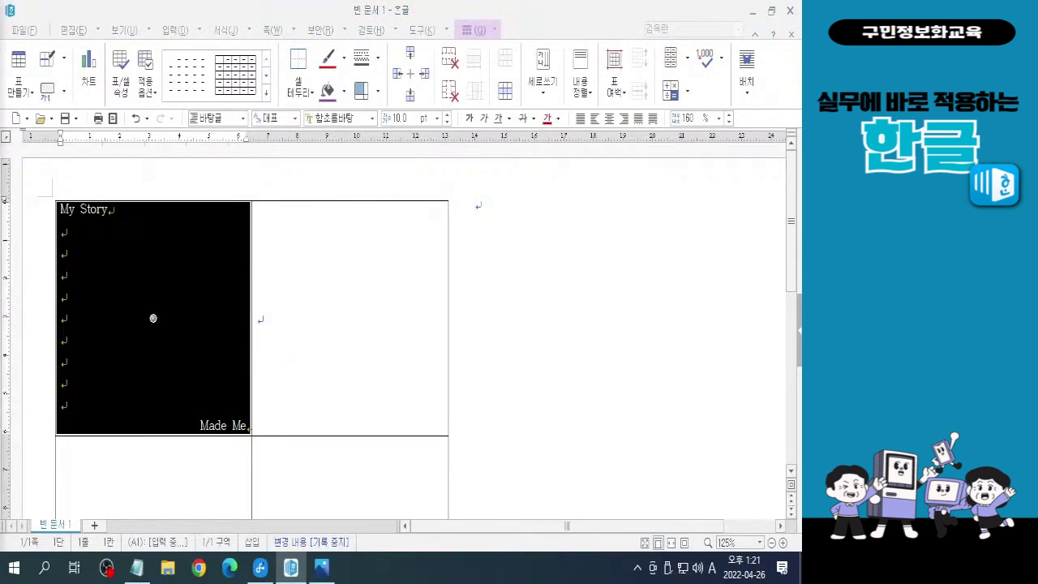
key(Hangul)
click(162, 303)
click(74, 30)
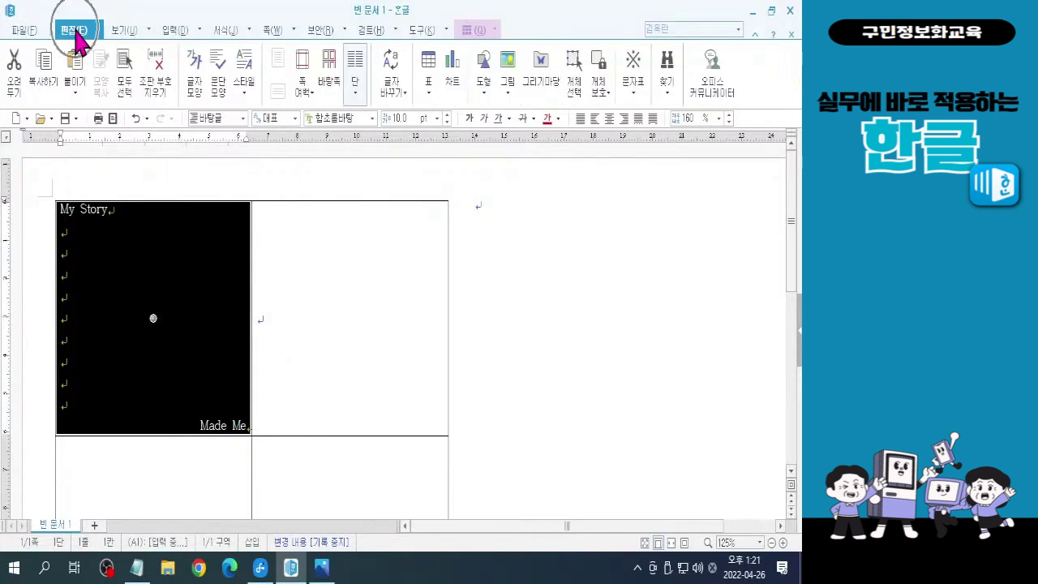
click(197, 86)
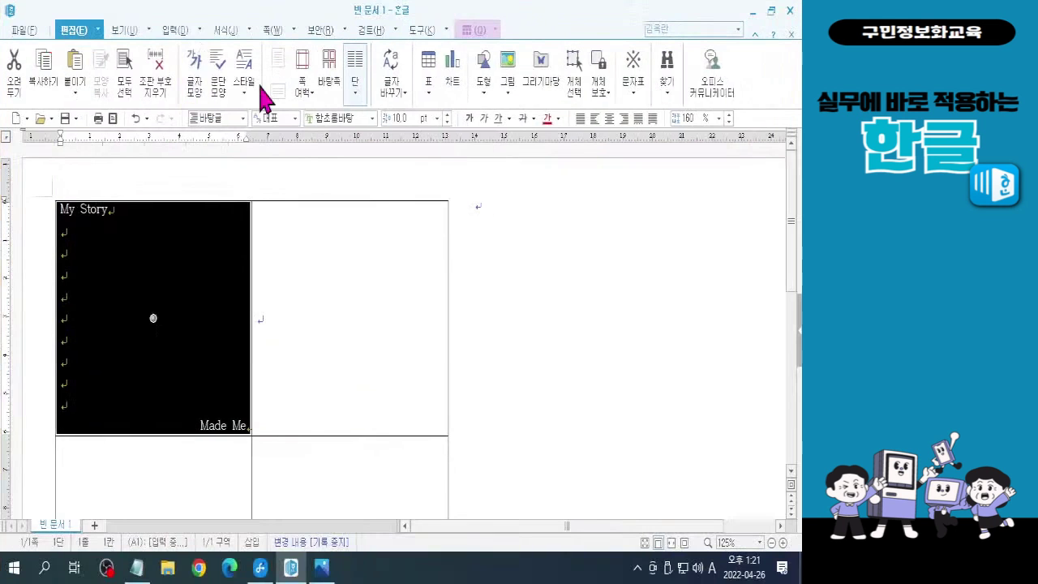
click(310, 137)
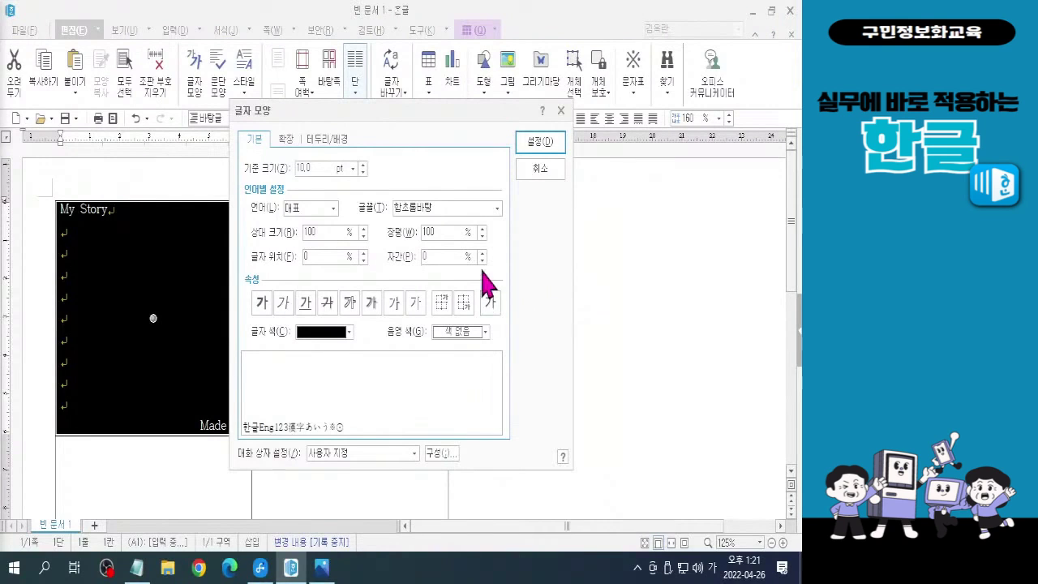
Find the font Bodoni Bd BT Italic and choose it for the selected cell's text
key(ctrl)
key(ctrl)
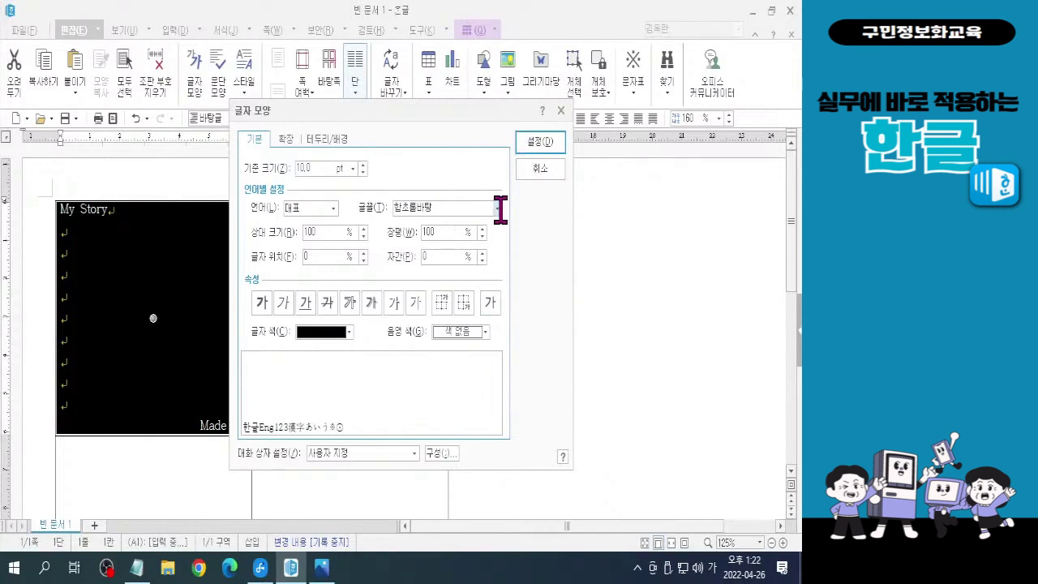
click(497, 209)
key(ctrl)
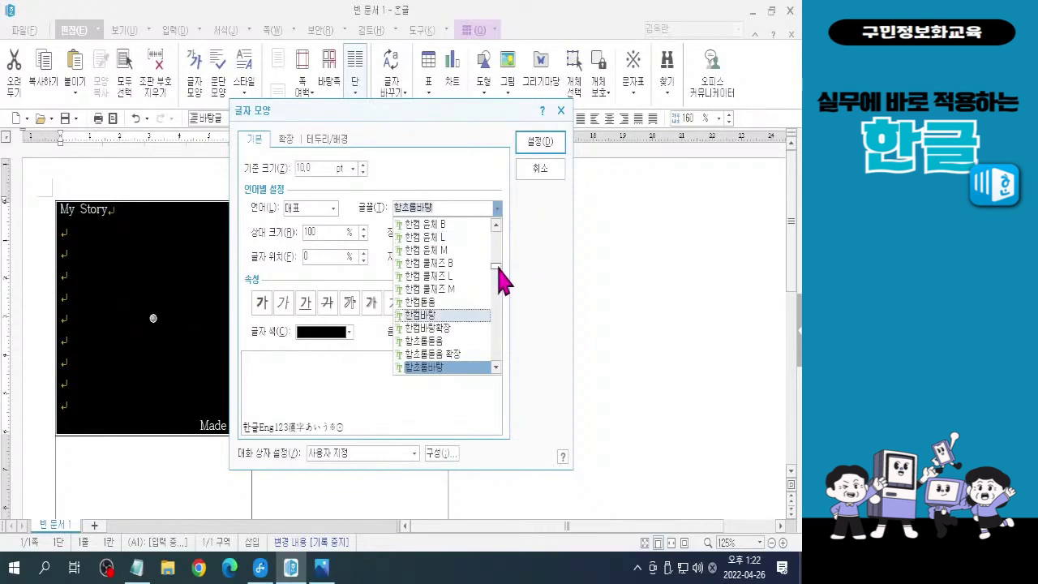
mouse_move(498, 268)
mouse_down()
mouse_move(497, 240)
mouse_move(498, 287)
mouse_up()
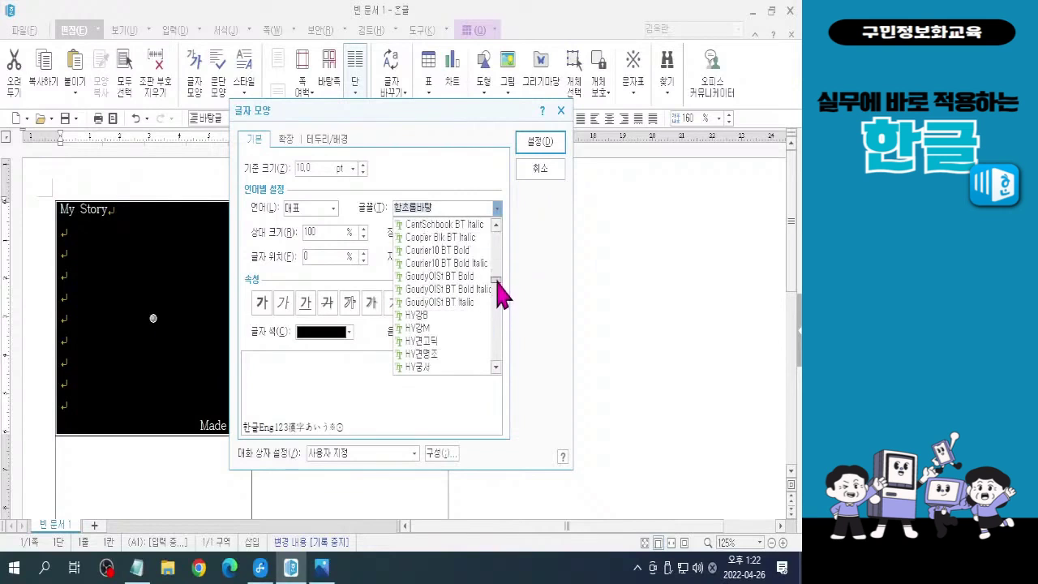
scroll(498, 236, up, 4)
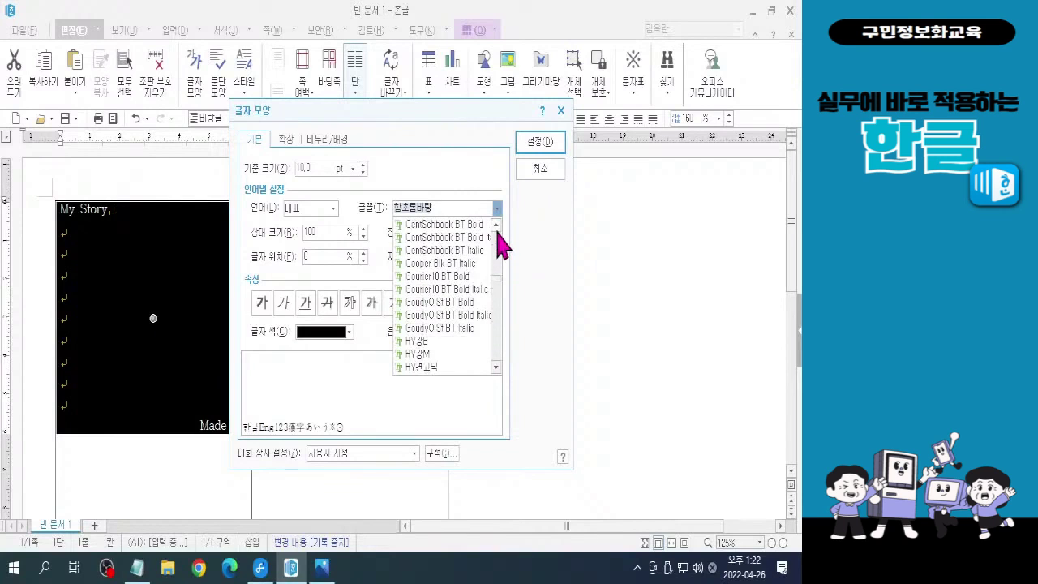
scroll(498, 235, up, 2)
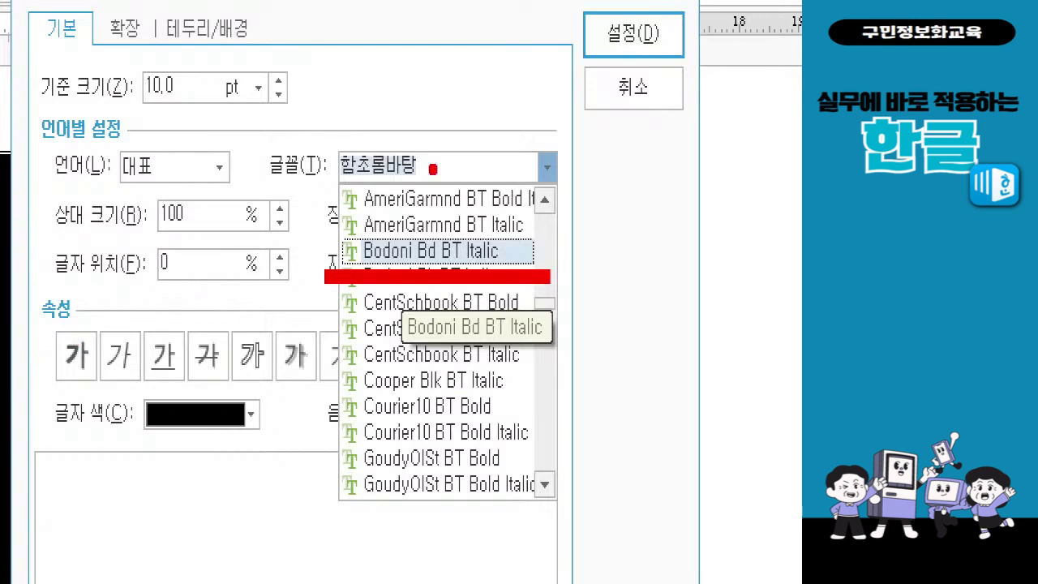
mouse_move(328, 139)
mouse_down()
mouse_move(420, 184)
mouse_move(491, 193)
mouse_up()
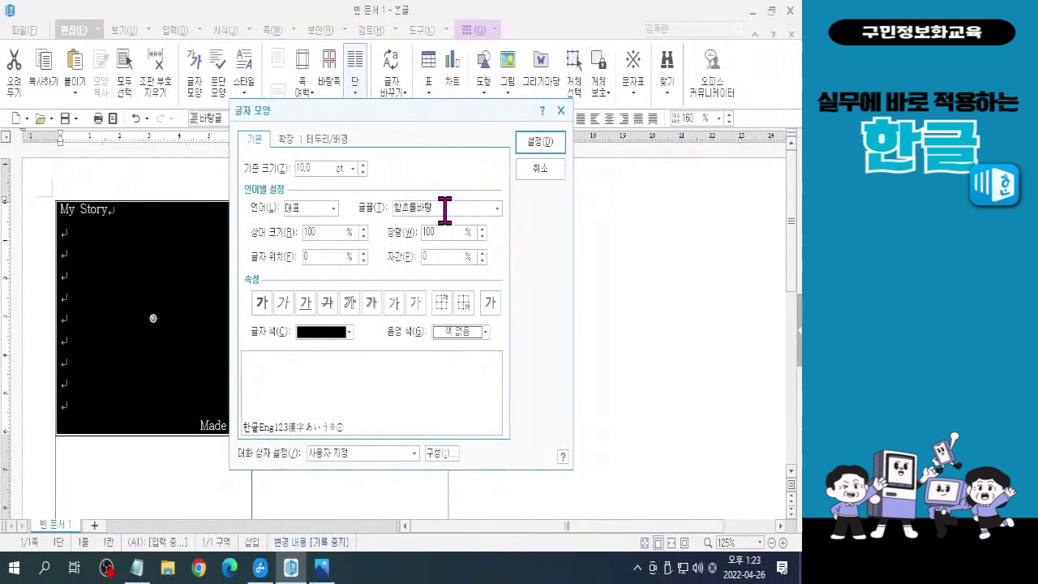
click(441, 205)
key(BackSpace)
key(BackSpace)
key(BackSpace)
key(BackSpace)
key(BackSpace)
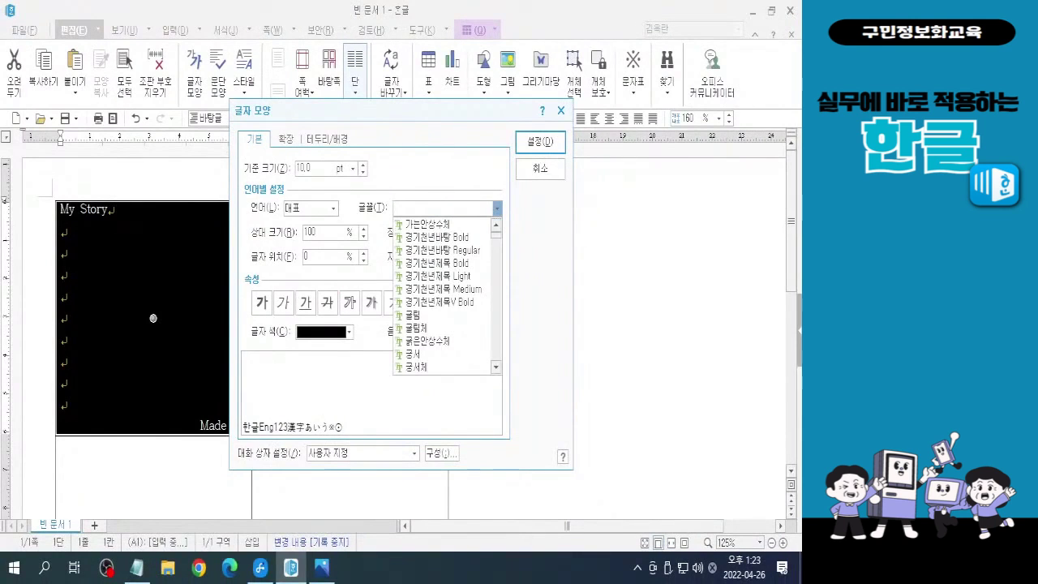
text(bodf)
key(BackSpace)
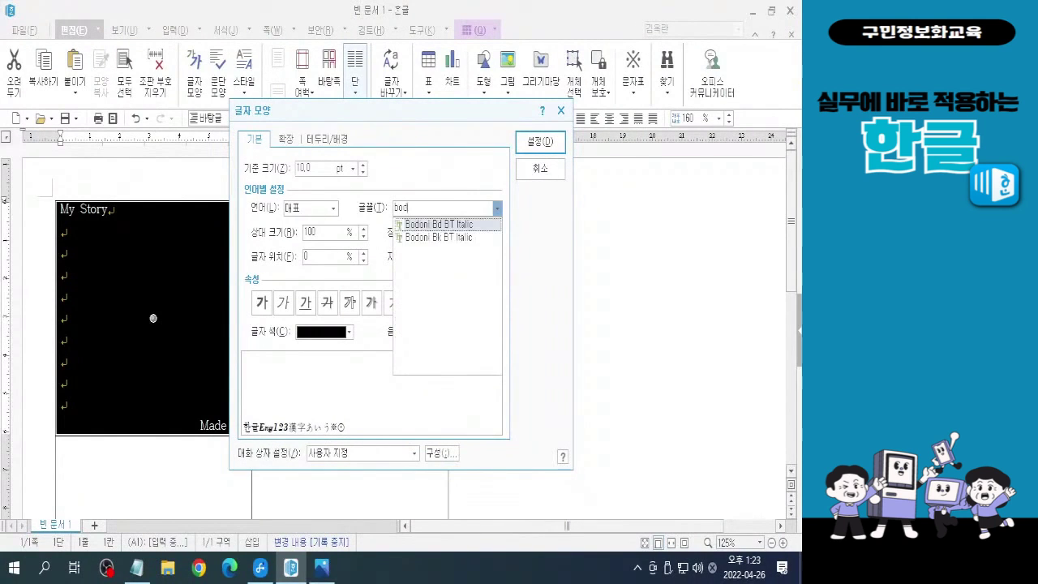
click(462, 225)
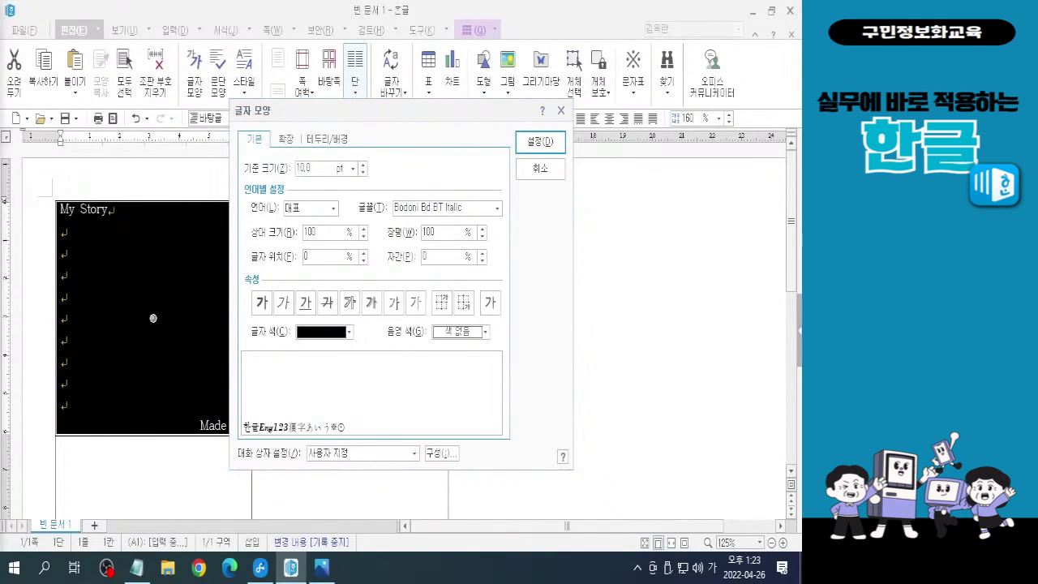
Turn on bold (진하게) and shadow (그림자) and apply the character formatting to the first cell
key(Hangul)
click(267, 309)
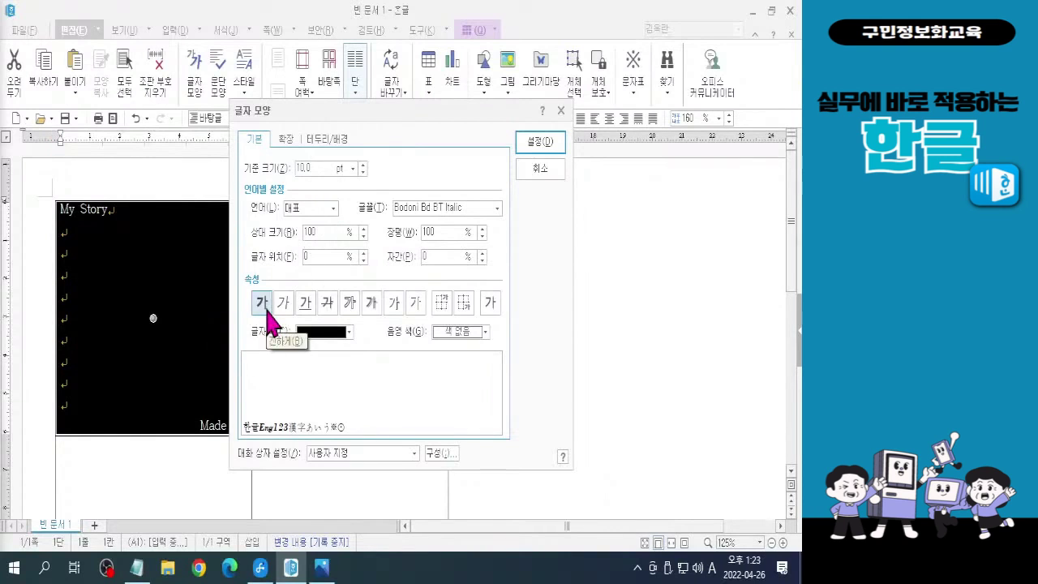
click(267, 309)
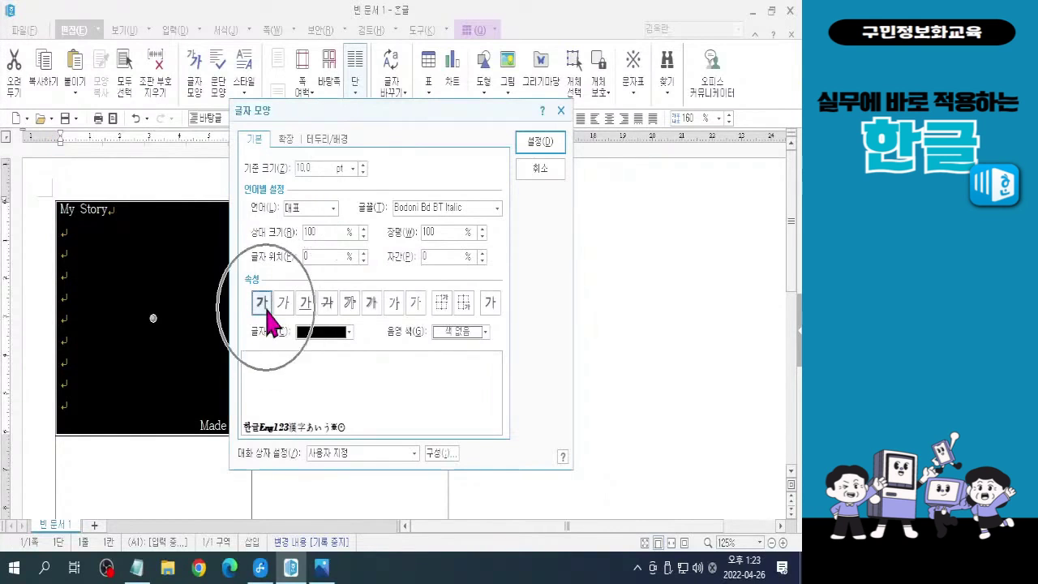
click(370, 308)
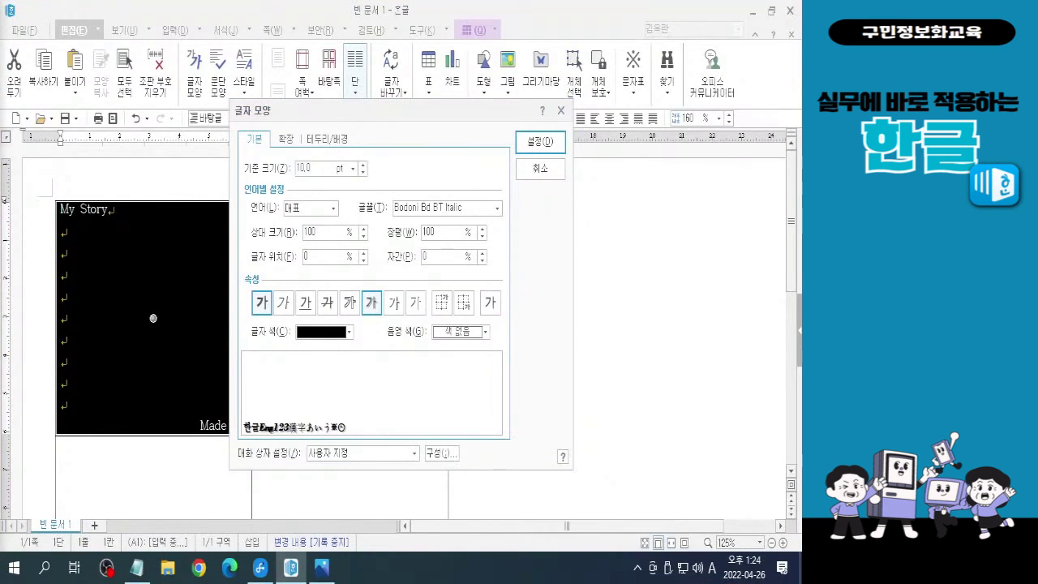
key(Hangul)
click(541, 144)
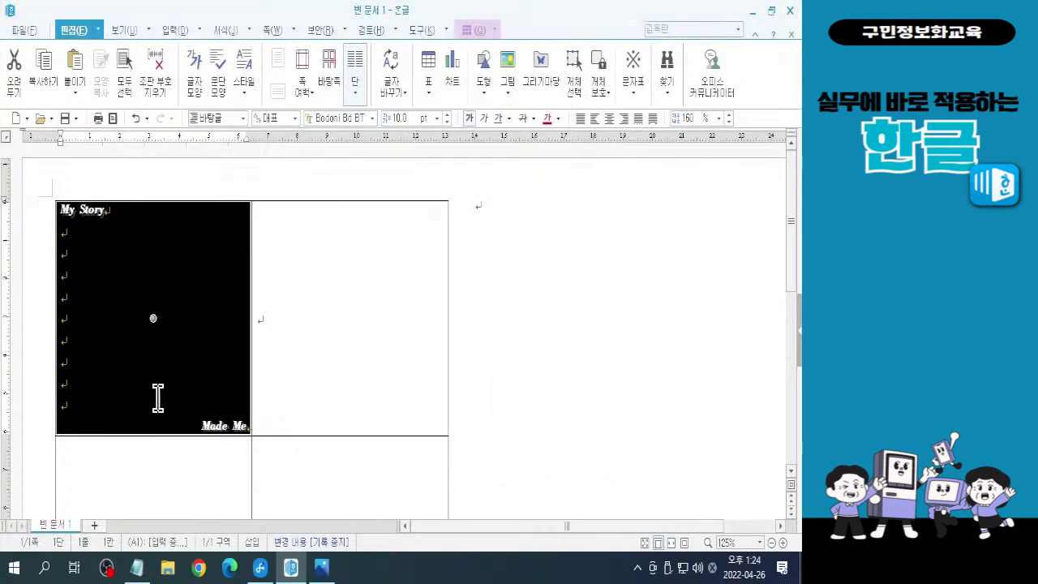
key(ctrl)
key(ctrl)
key(ctrl)
scroll(361, 295, down, 10)
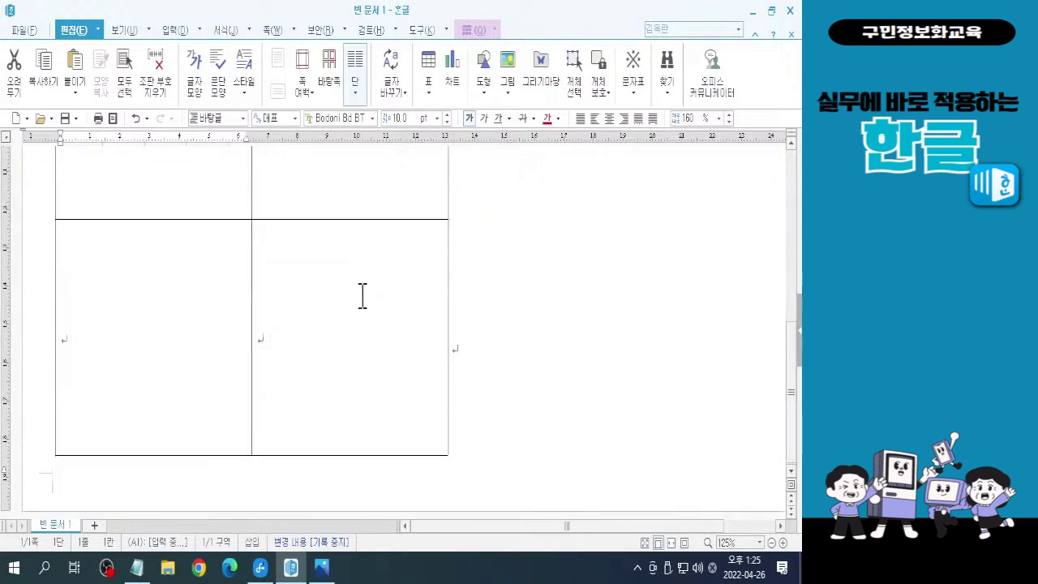
Switch to the keyboard picture 키보드.jpg, examine the keyboard layout, and return to the document
scroll(361, 296, up, 5)
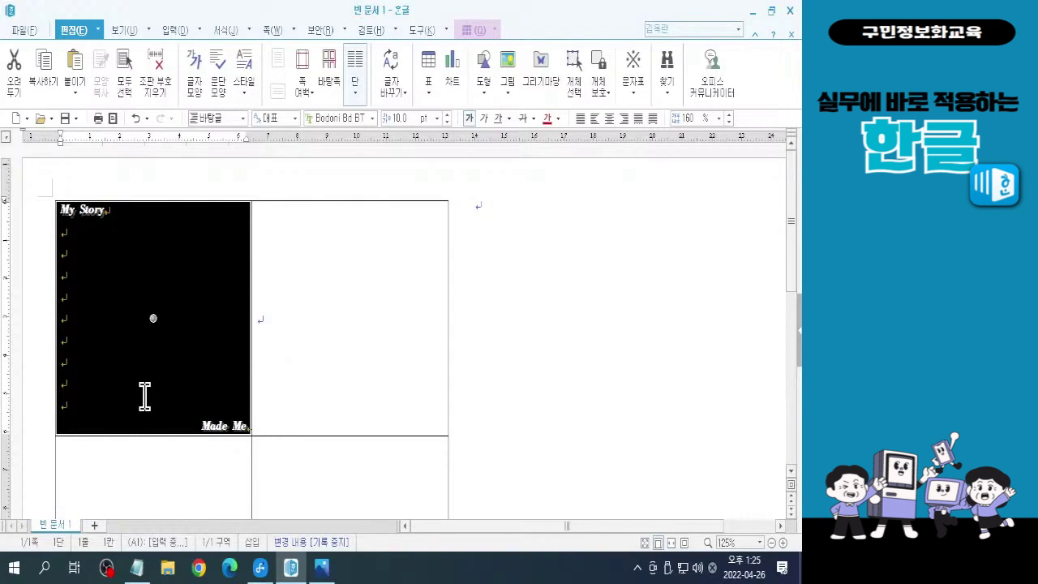
click(322, 567)
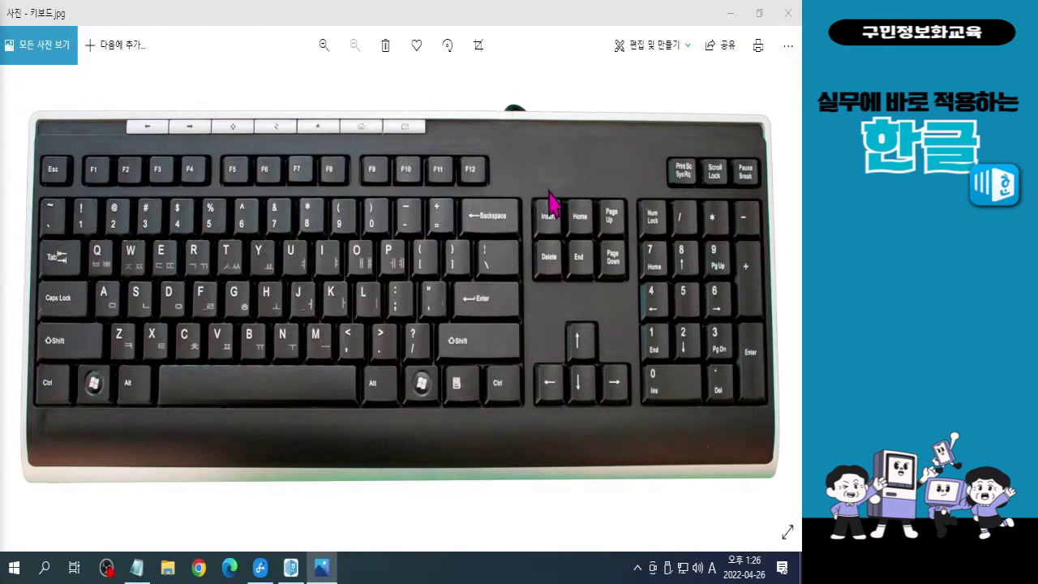
click(732, 15)
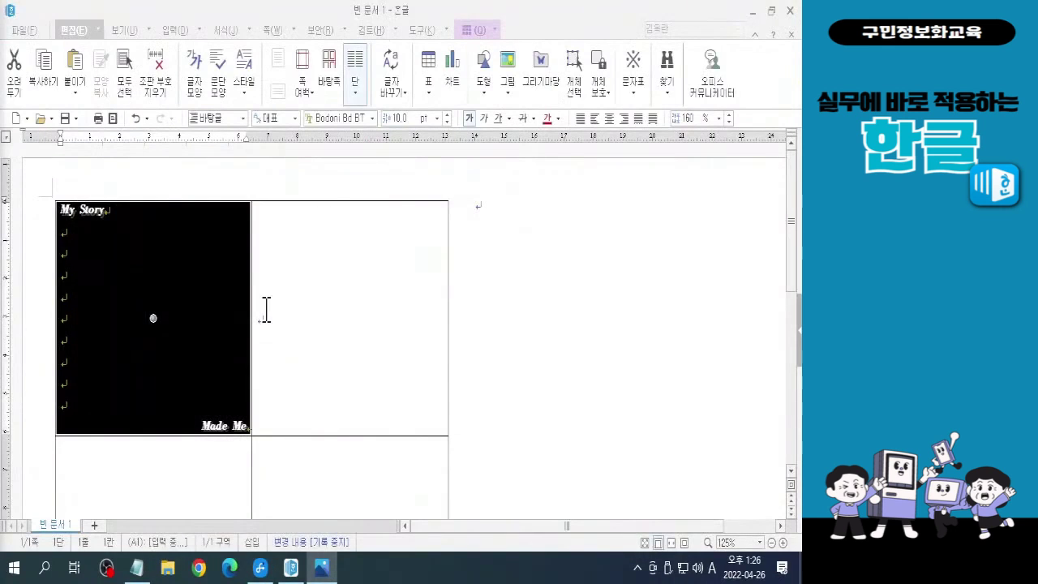
Enter "Made Me" in the second cell of the table's first row
click(346, 328)
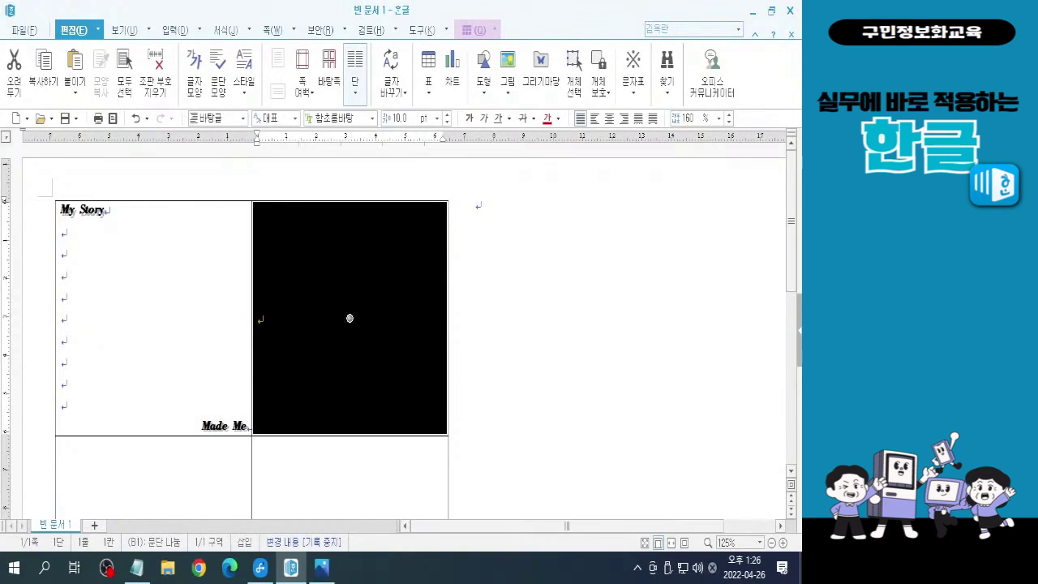
key(c)
text(Made Me)
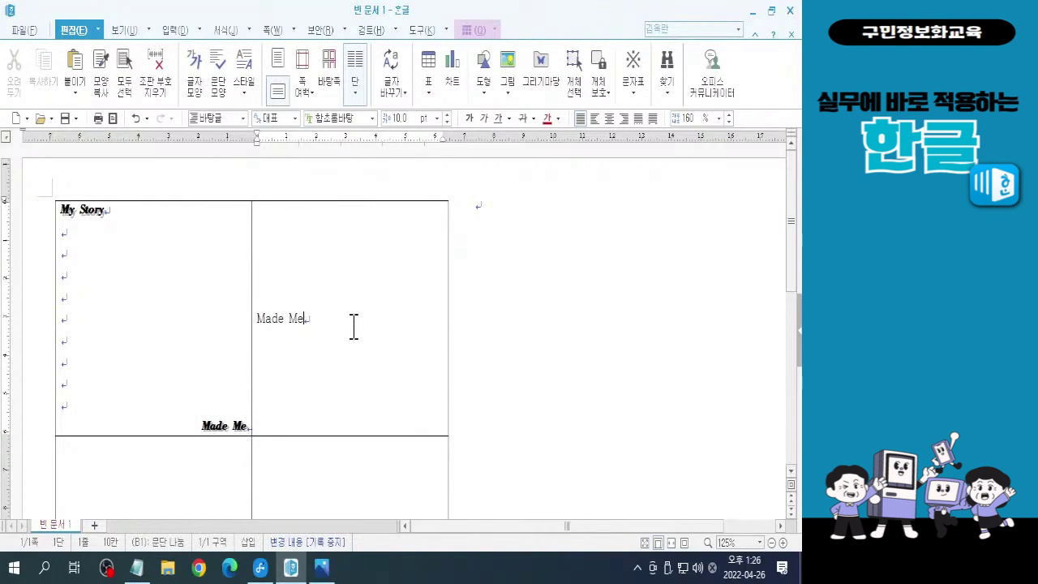
Copy the whole first cell and paste it into the second cell of the first row with 내용만 덮어쓰기 (overwrite contents only)
click(178, 295)
key(F5)
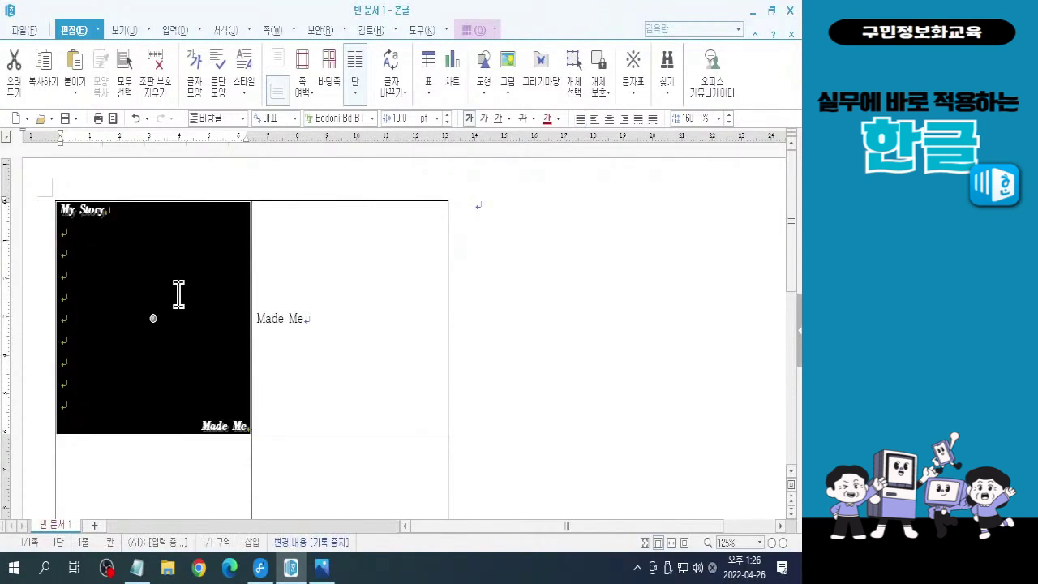
click(381, 322)
key(F5)
key(ctrl+v)
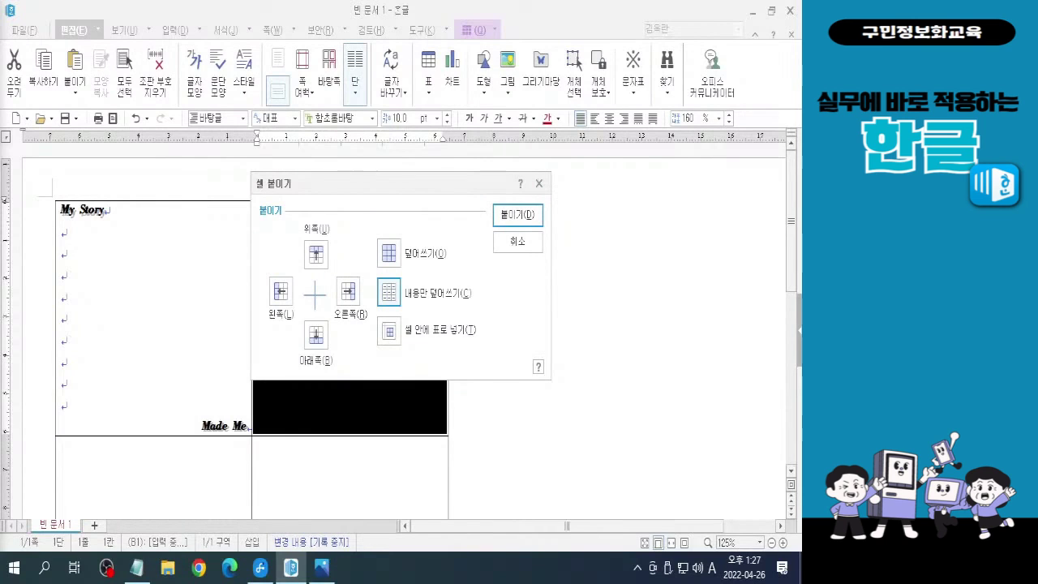
key(Hangul)
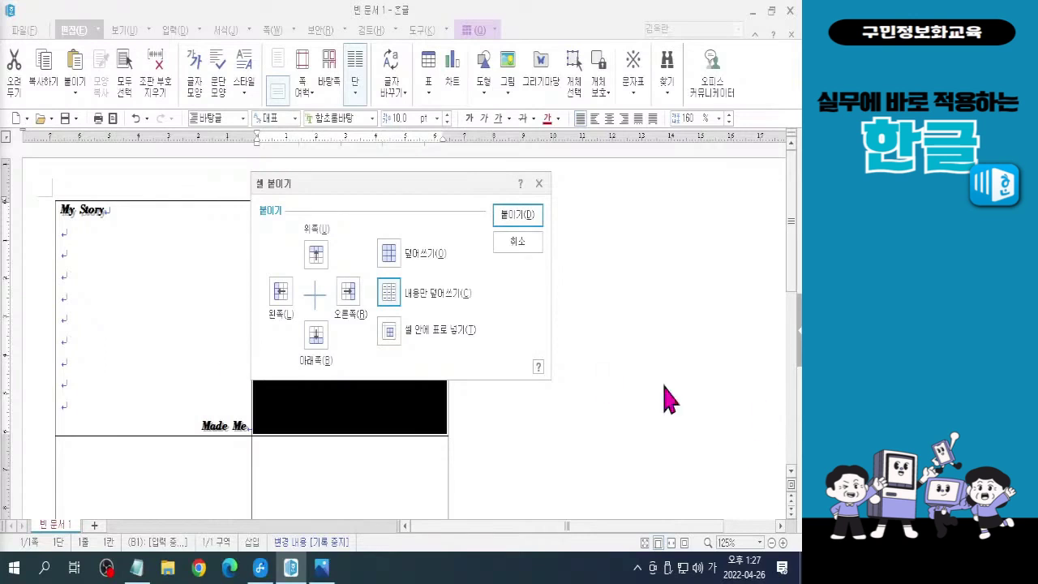
click(534, 217)
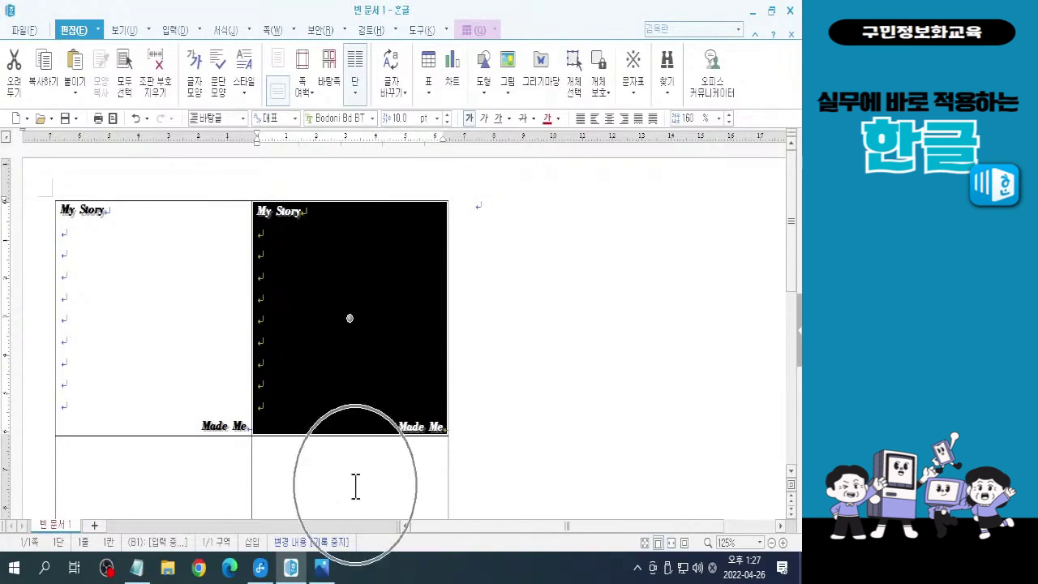
Paste the copied cell into both cells of the table's second row with 내용만 덮어쓰기
key(Down)
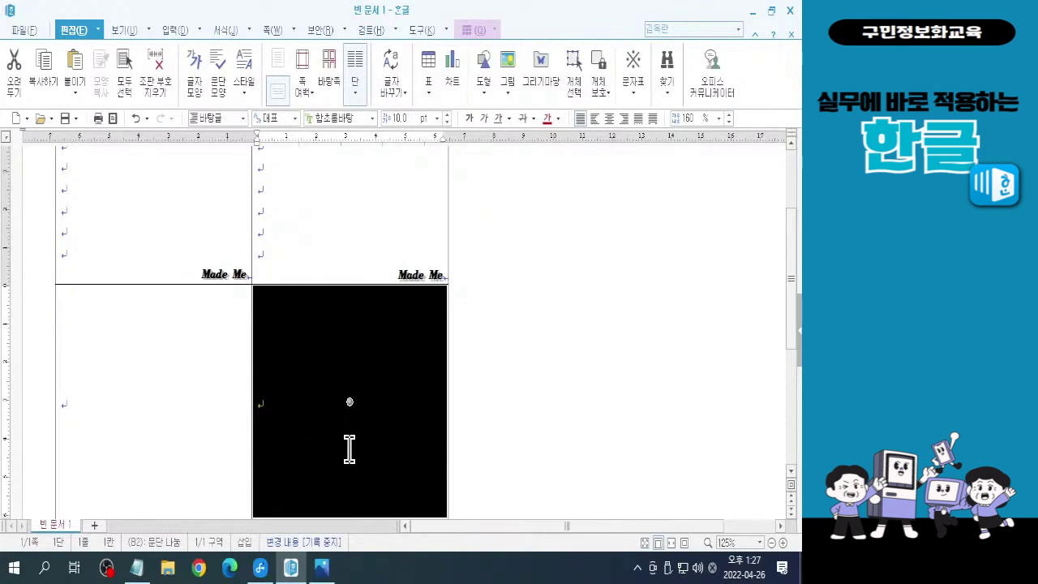
key(ctrl+v)
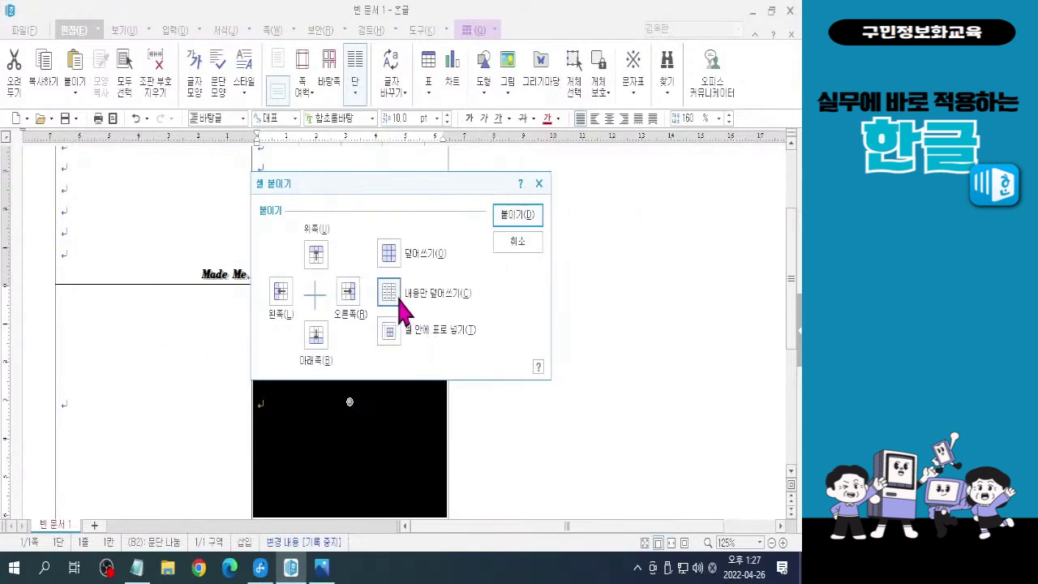
click(509, 218)
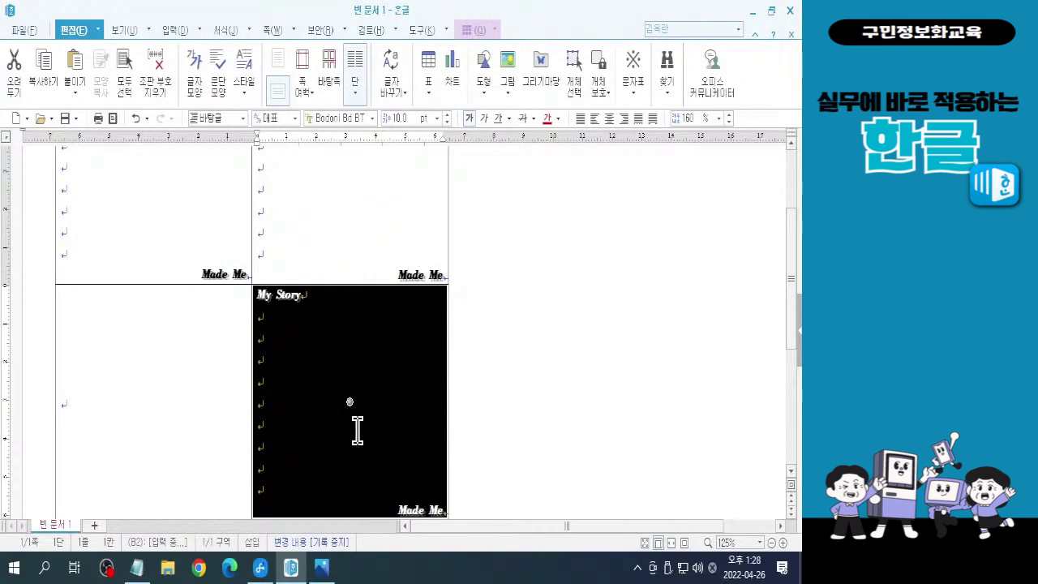
ctrl+click(134, 396)
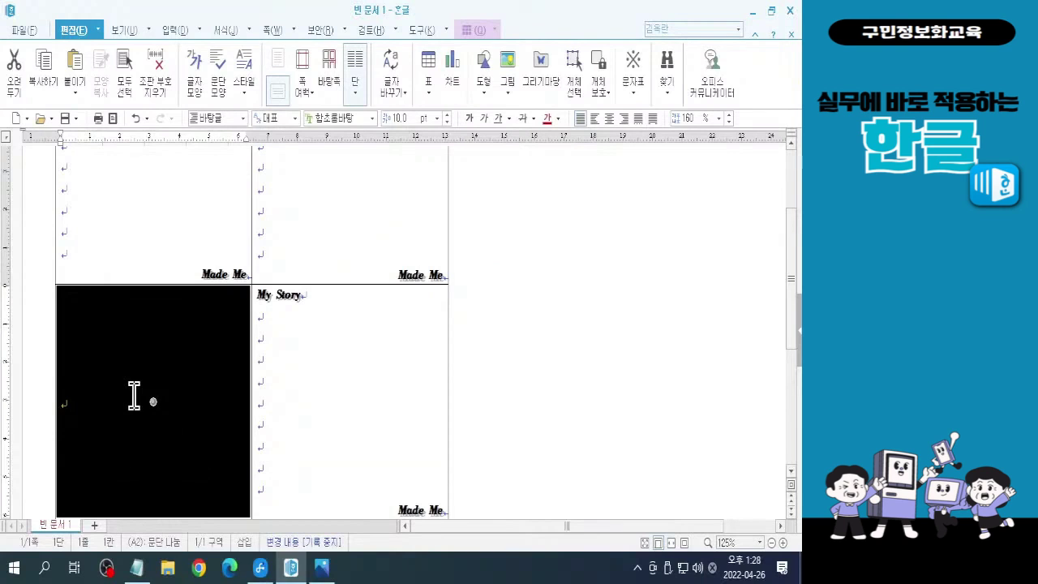
key(ctrl+v)
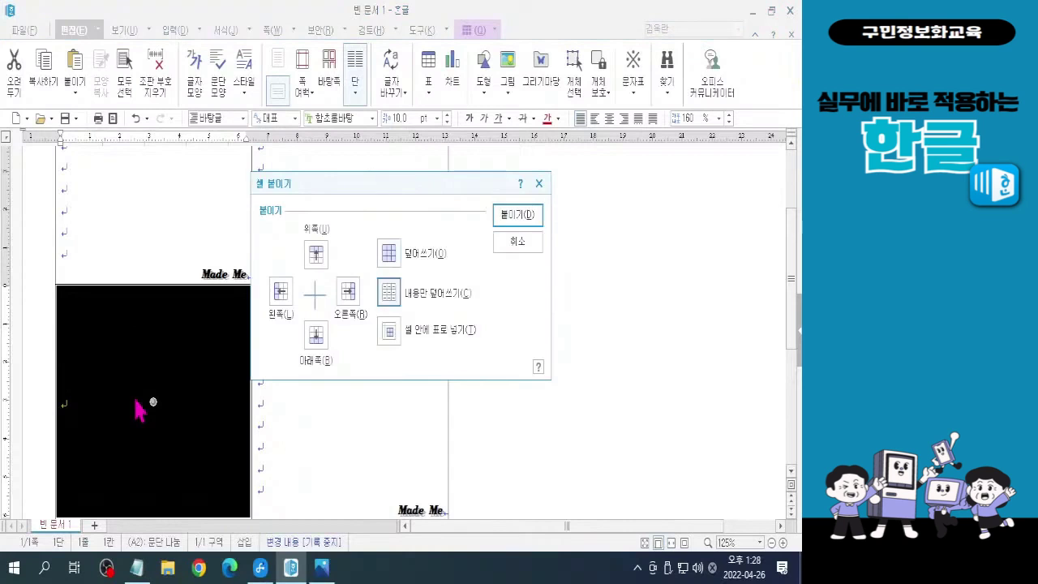
click(506, 217)
Paste the copied cell into both cells of the table's third row with 내용만 덮어쓰기
scroll(280, 232, down, 3)
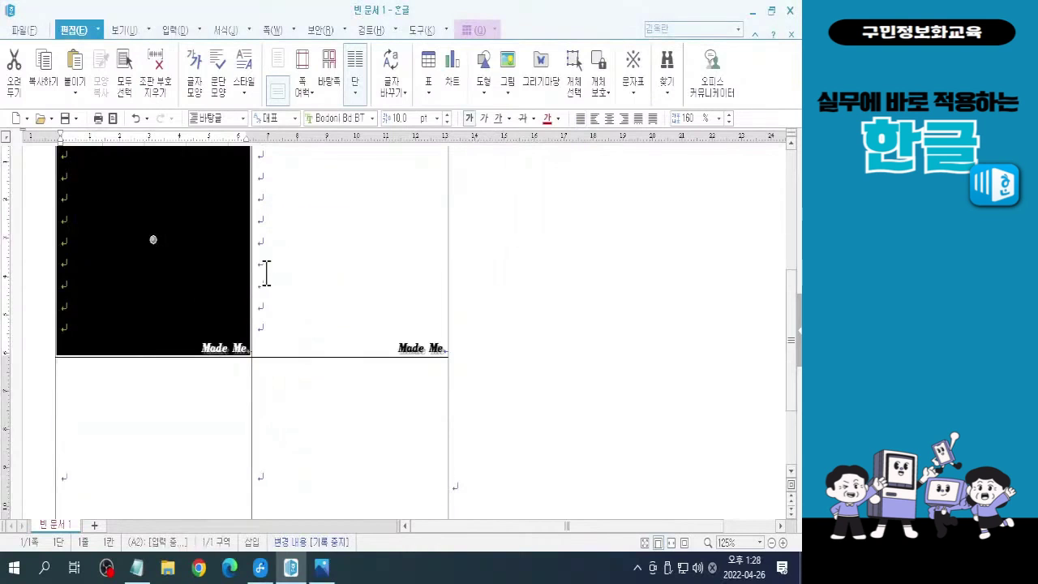
scroll(266, 273, down, 3)
click(134, 320)
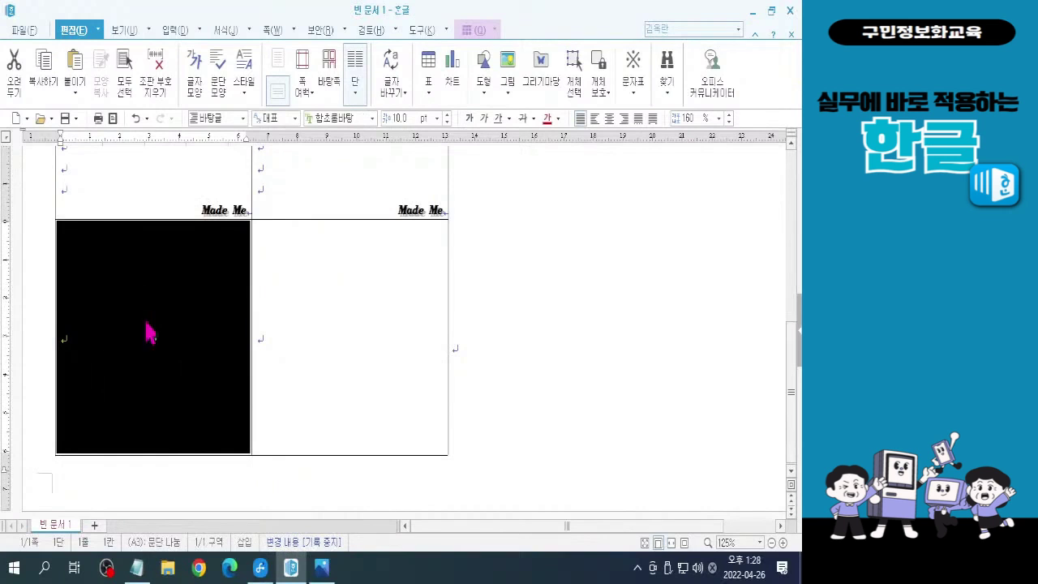
key(ctrl+v)
click(510, 217)
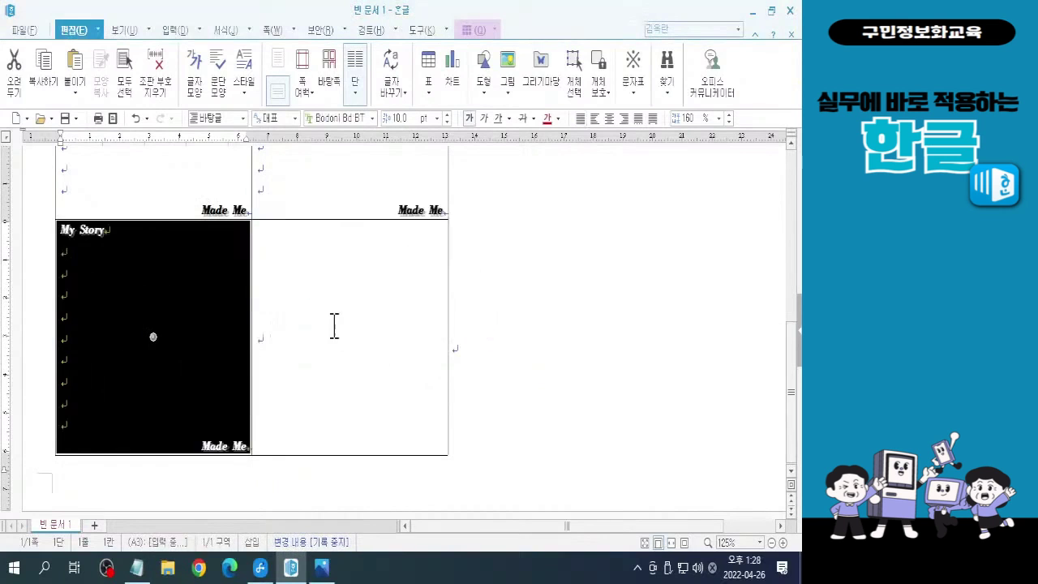
key(ctrl+v)
click(531, 217)
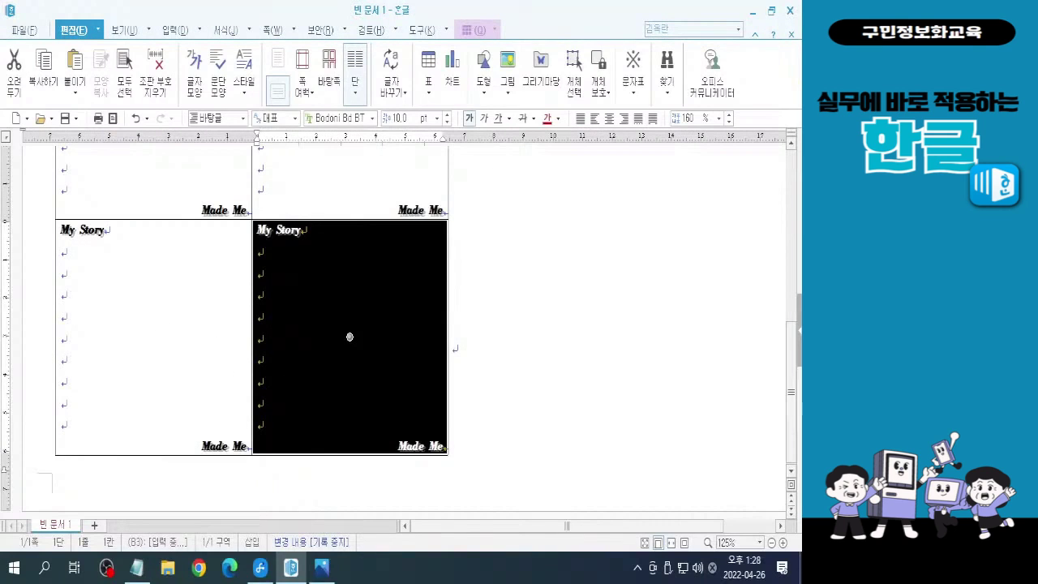
key(alt+p)
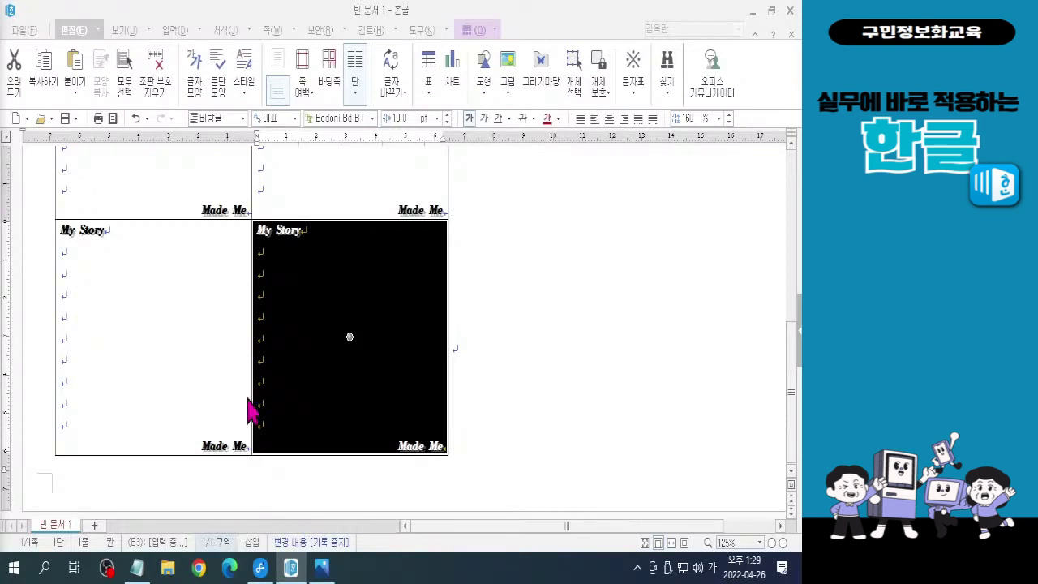
click(601, 367)
key(ctrl)
key(ctrl)
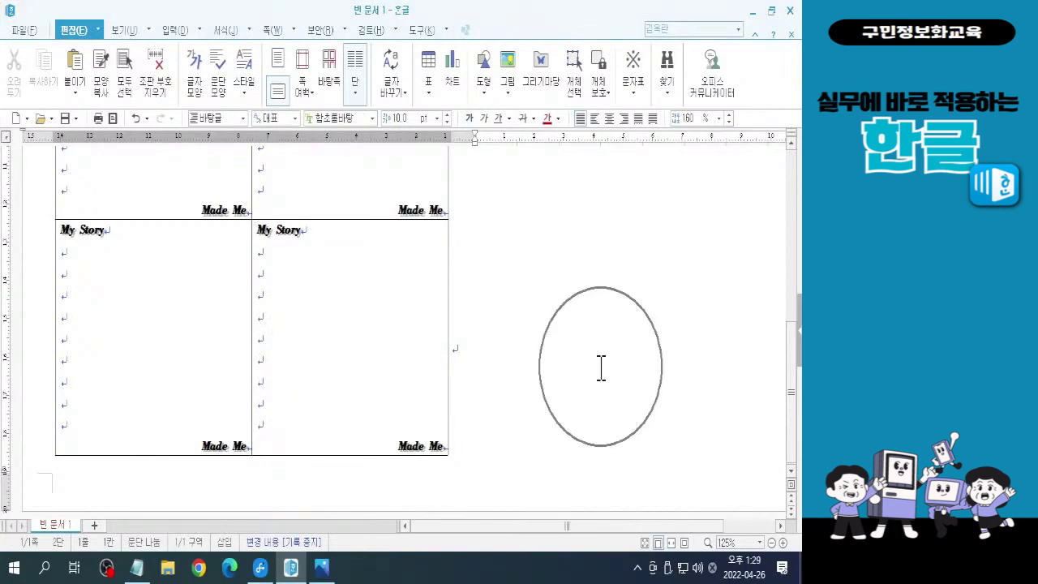
key(ctrl)
key(ctrl)
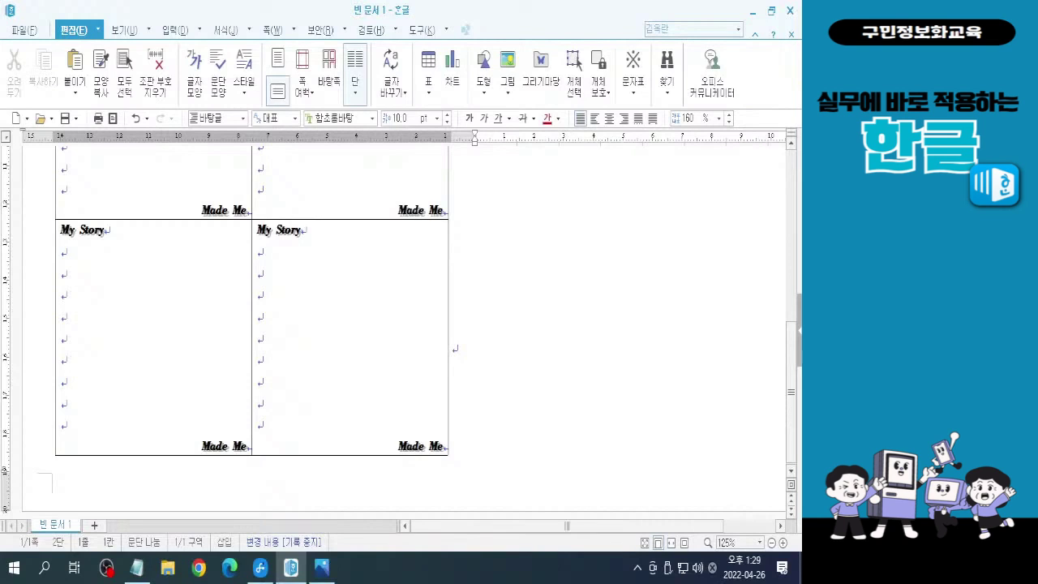
click(355, 67)
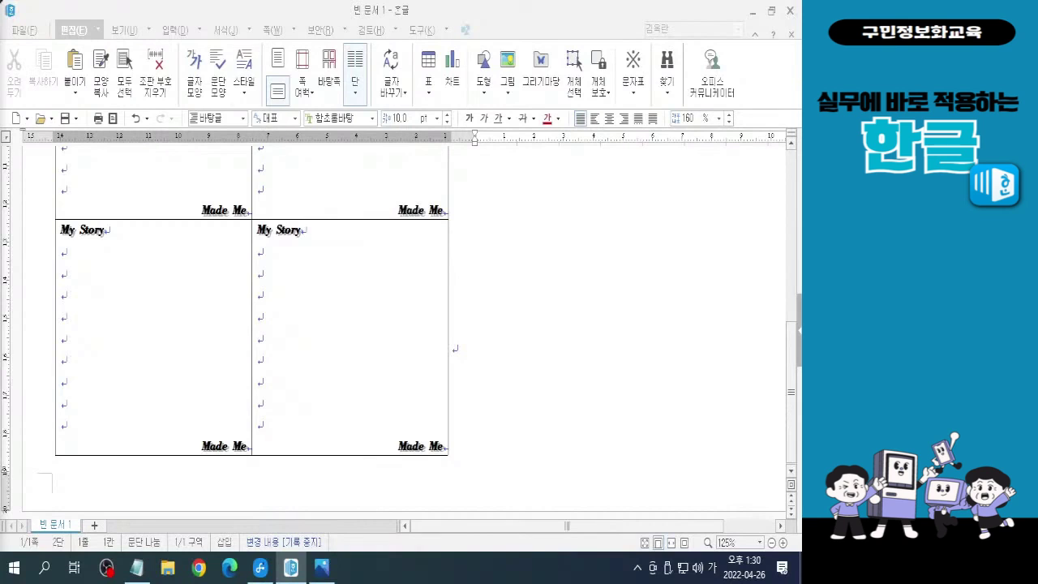
scroll(255, 367, down, 2)
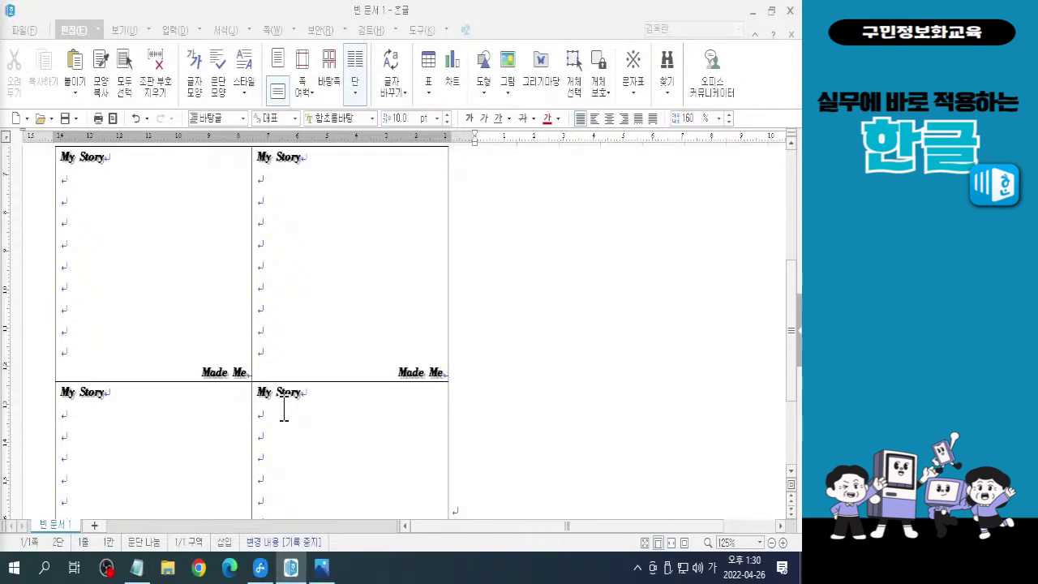
scroll(284, 408, up, 2)
click(112, 312)
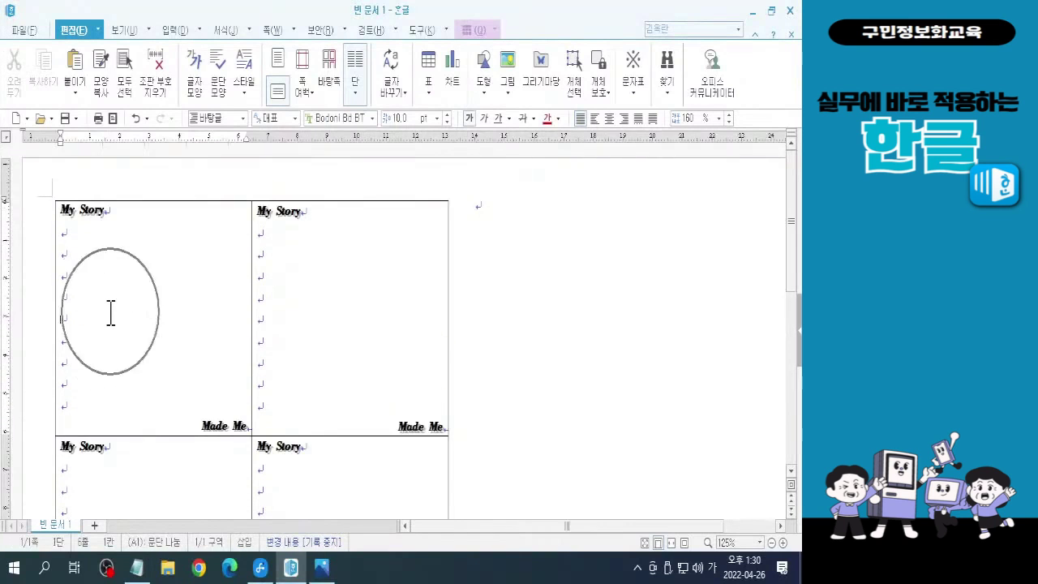
key(ctrl)
key(ctrl)
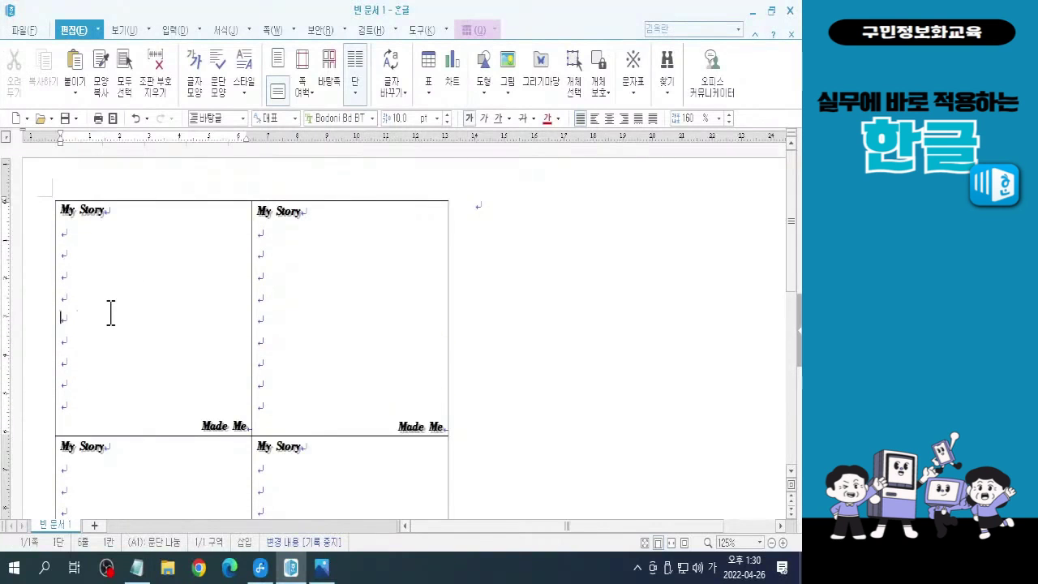
key(ctrl)
key(ctrl)
key(ctrl)
key(ctrl)
key(ctrl)
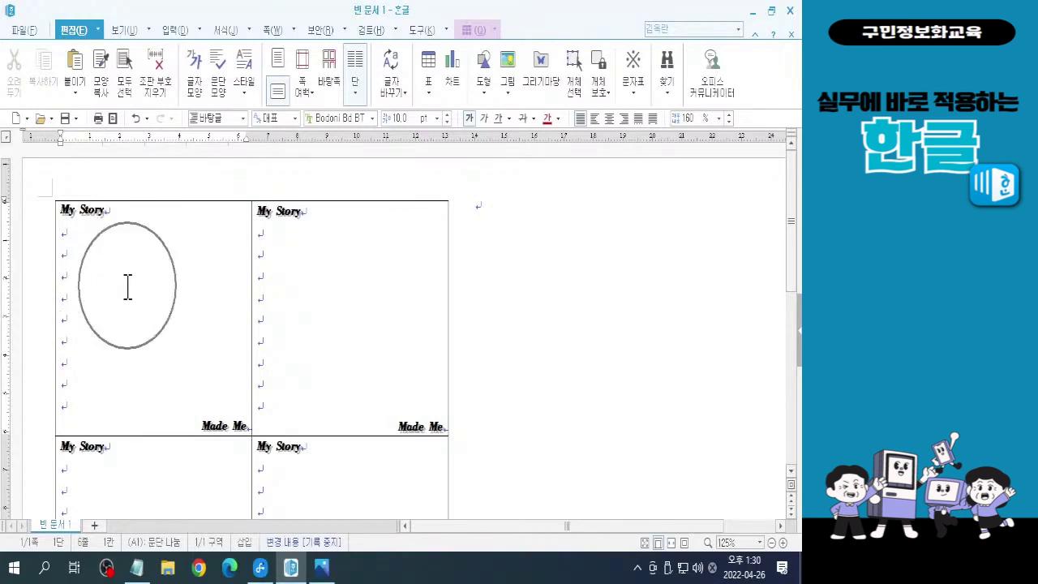
key(ctrl)
click(127, 286)
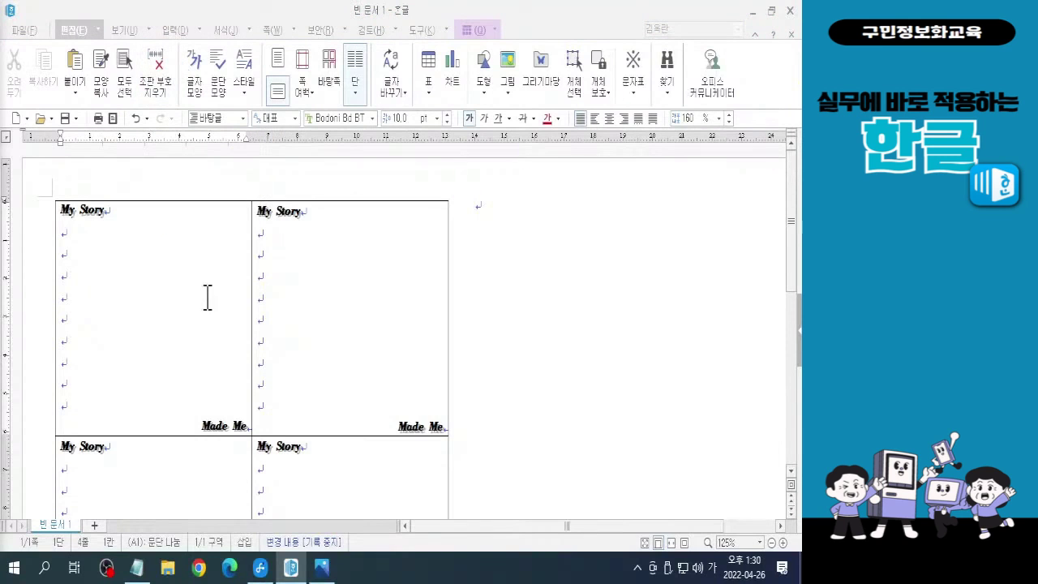
Open the cell background fill settings for the table's first cell and turn on the picture (그림) fill
click(183, 253)
click(161, 233)
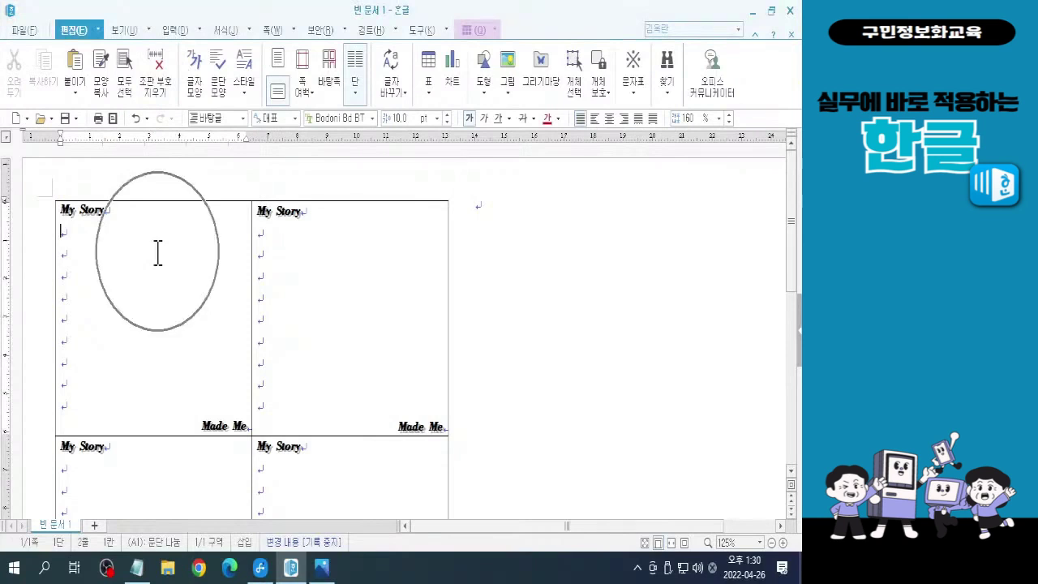
click(467, 36)
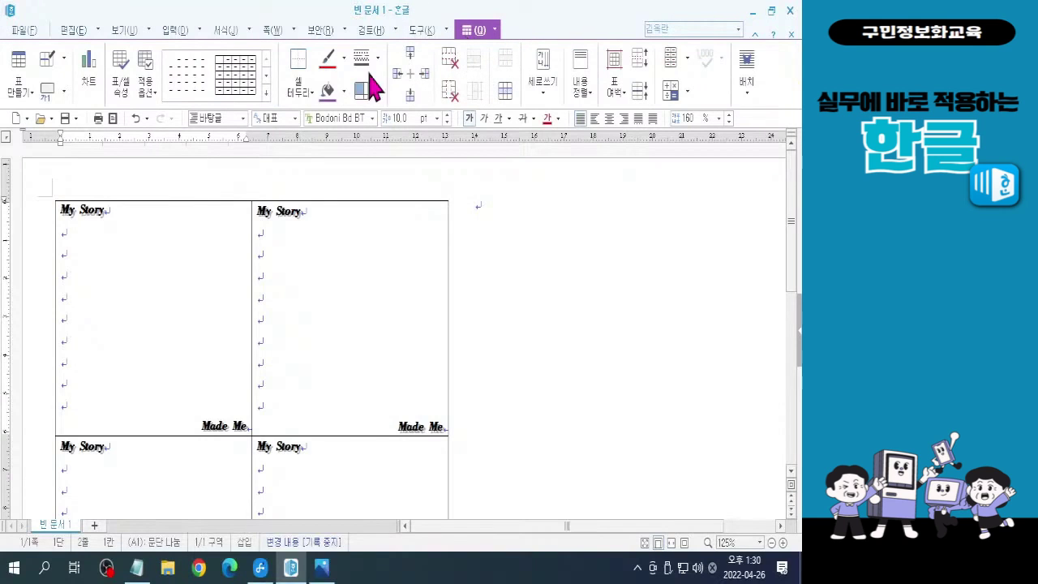
click(332, 93)
click(343, 91)
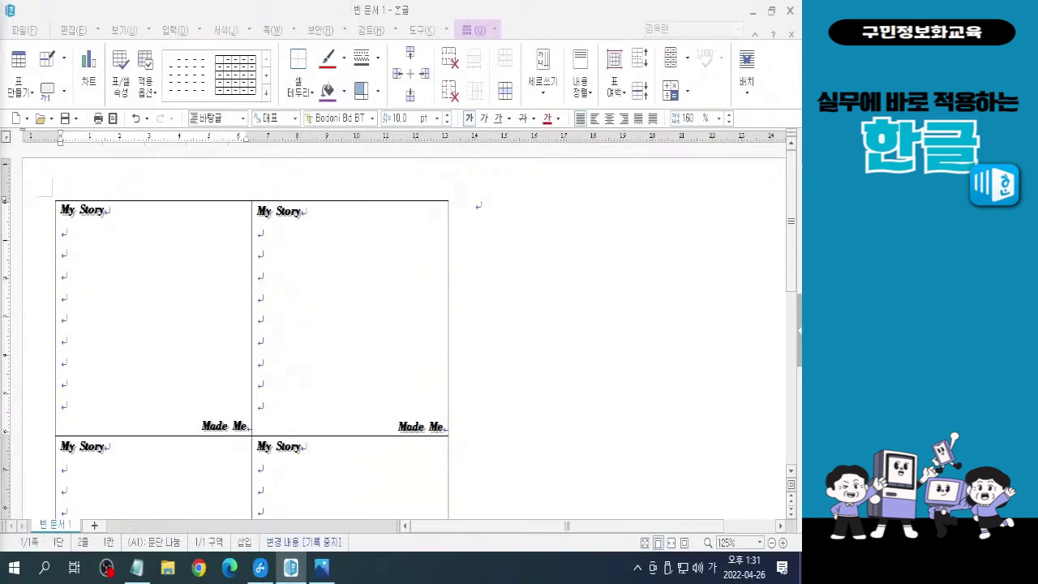
click(345, 93)
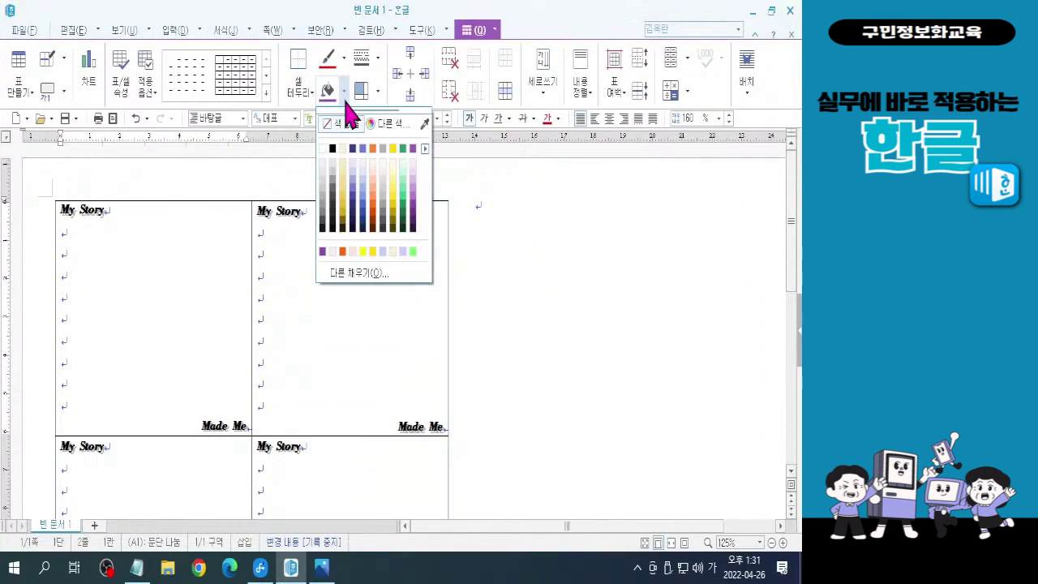
click(345, 92)
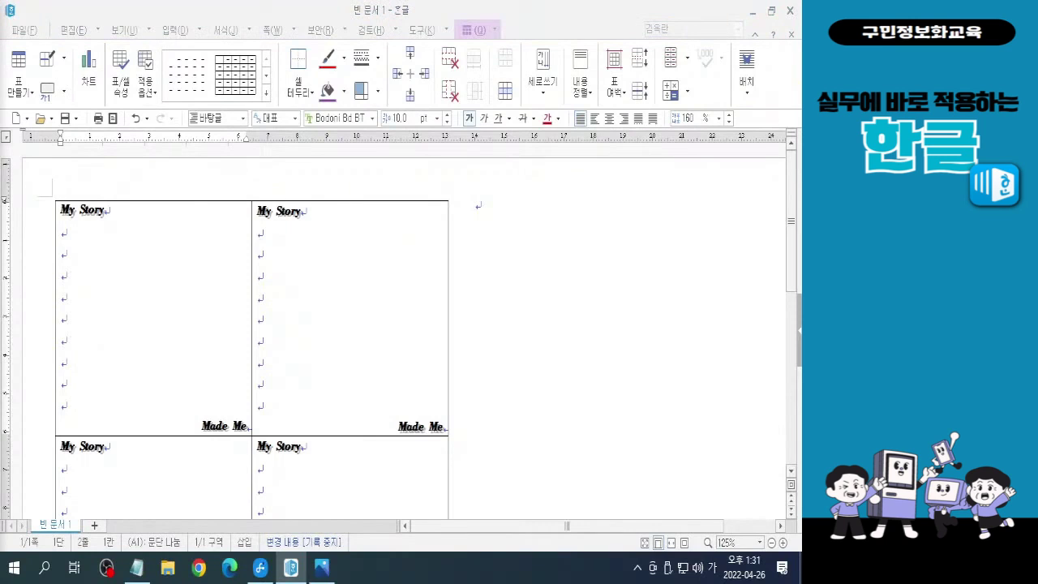
click(343, 92)
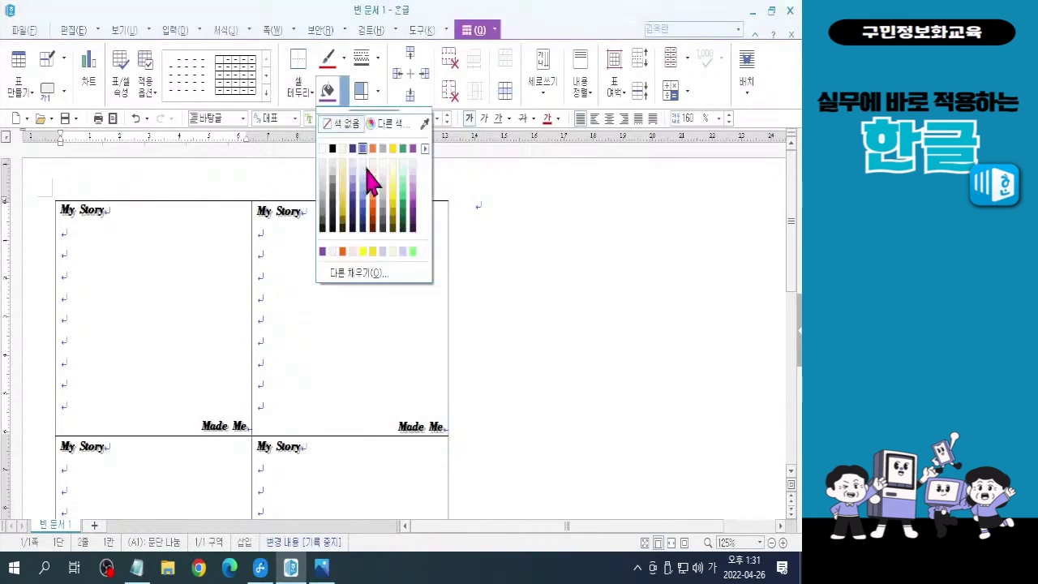
click(374, 277)
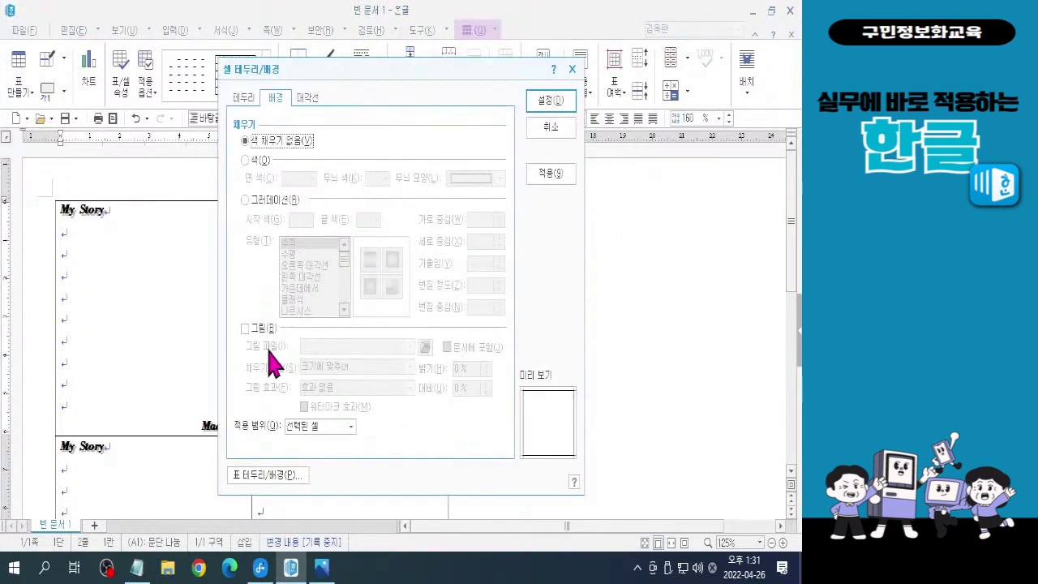
click(250, 338)
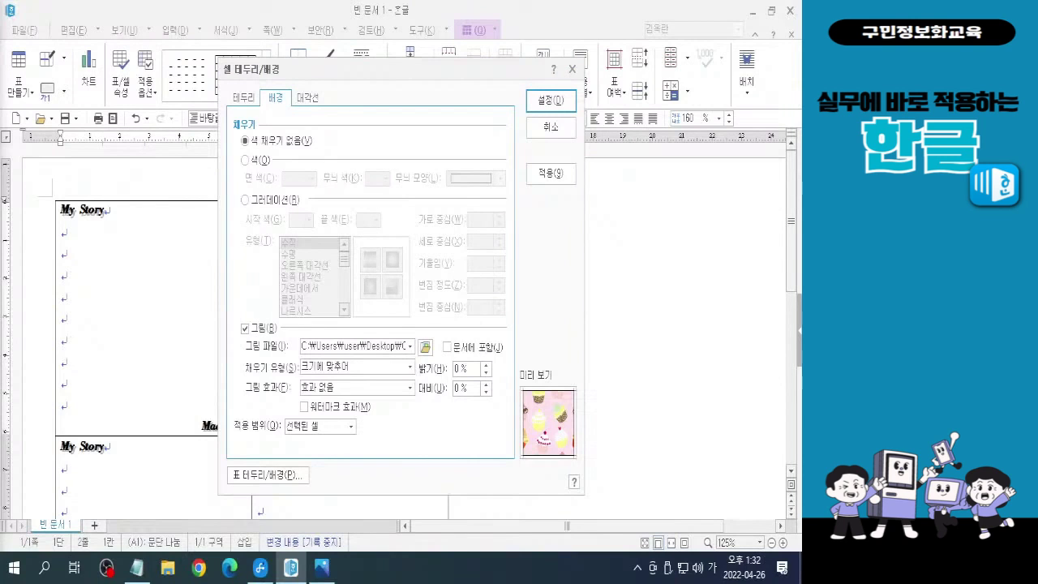
Browse for the picture file in the desktop folder OA 마스터 프로젝트 한글, subfolder 준비파일
click(426, 348)
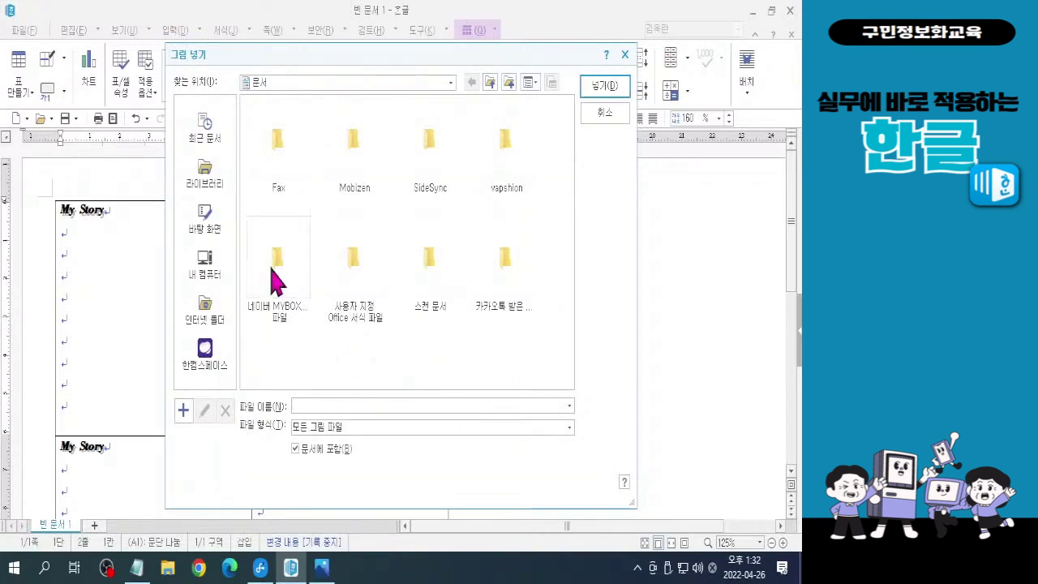
click(204, 227)
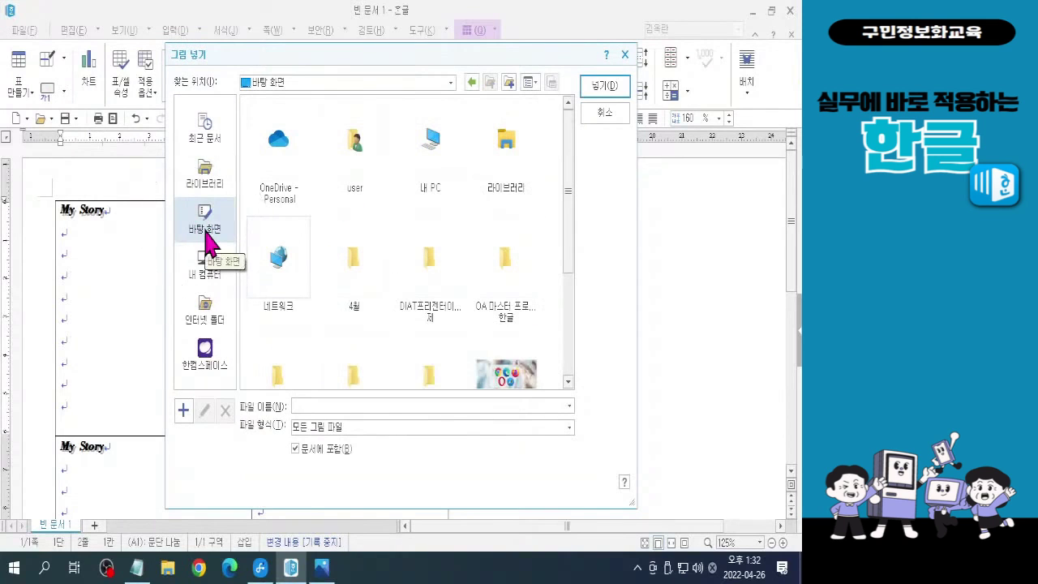
click(494, 242)
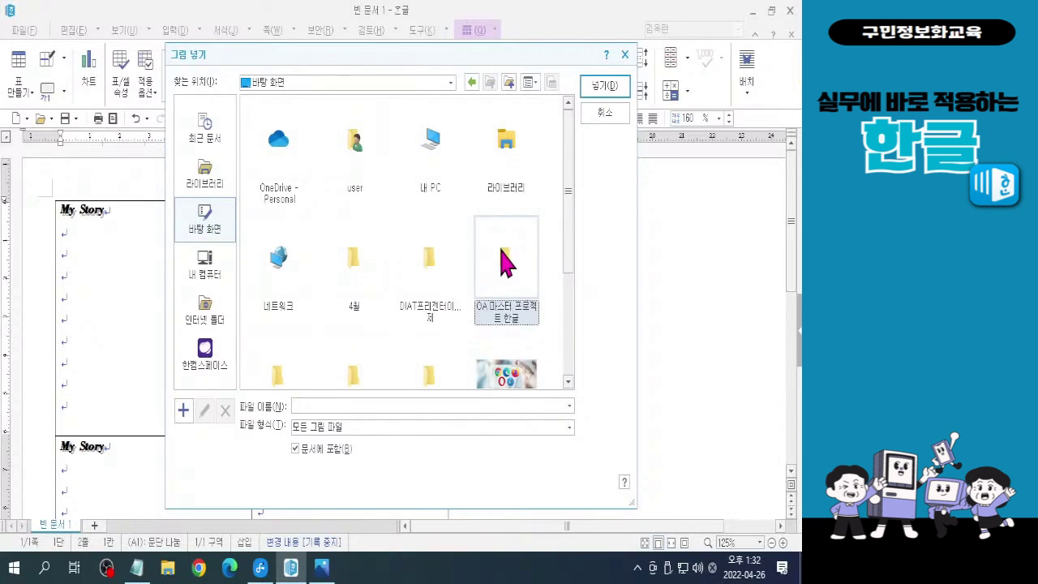
click(511, 274)
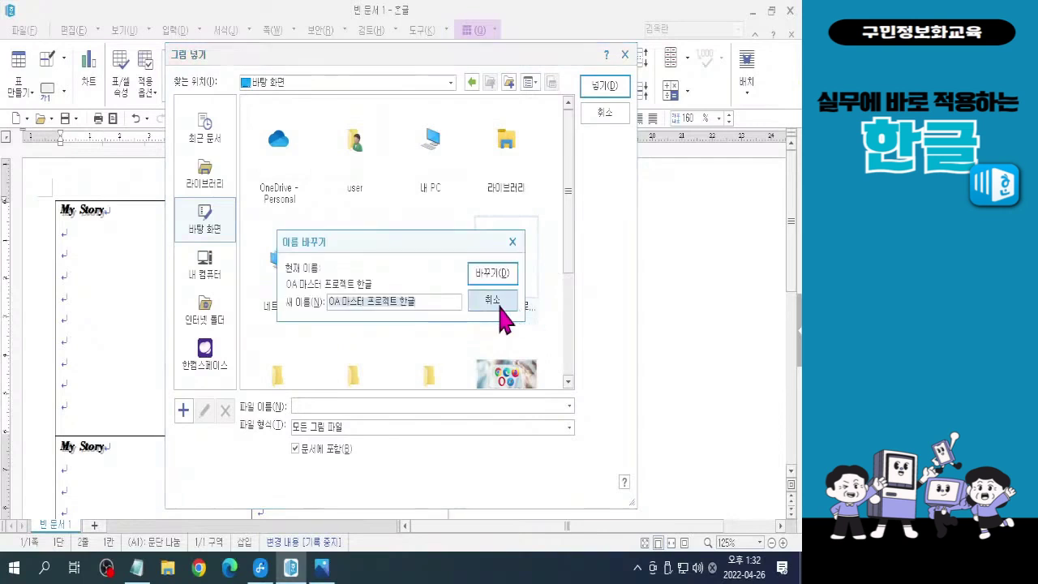
click(496, 302)
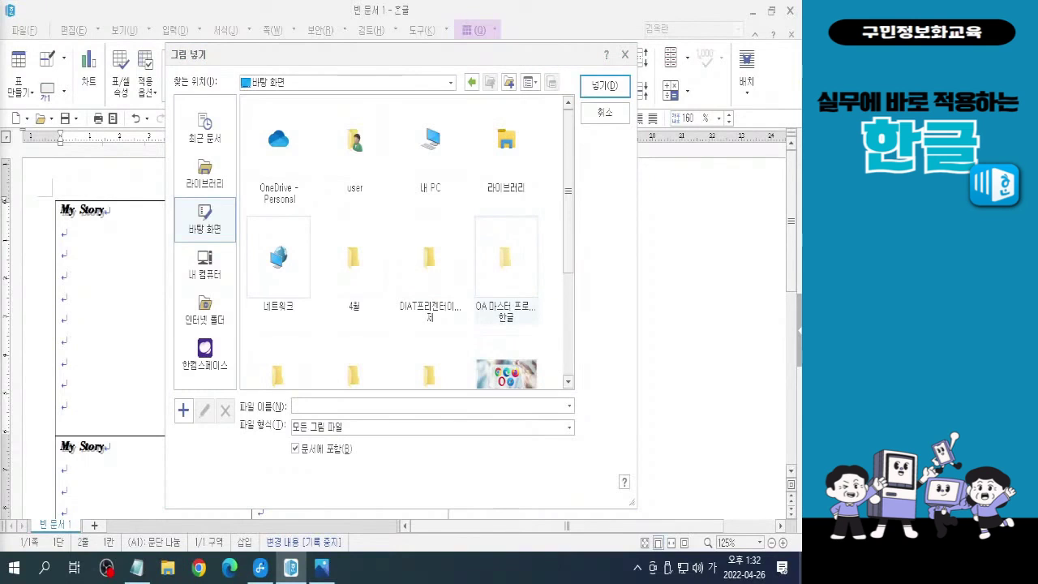
double_click(504, 276)
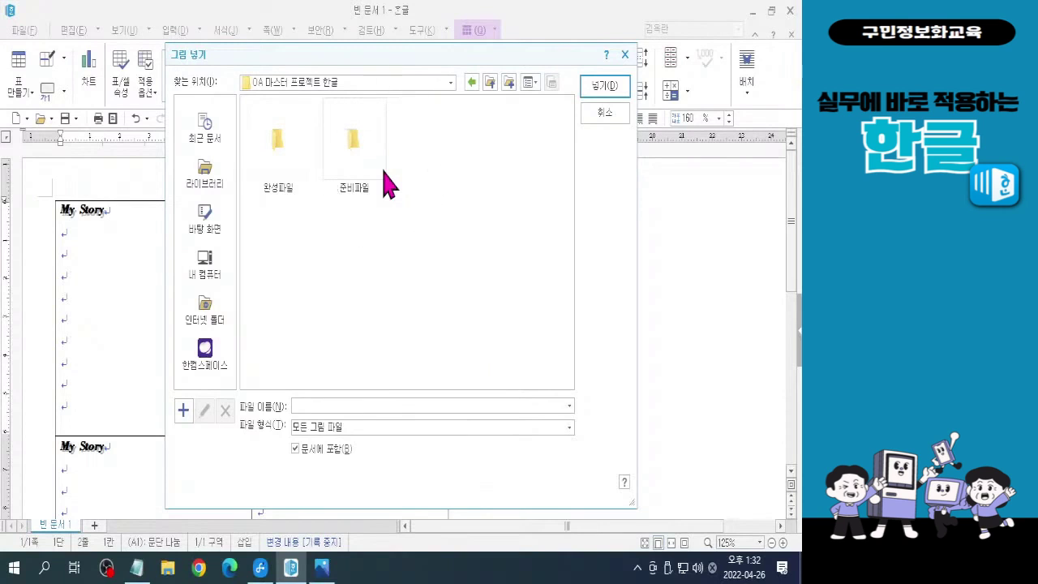
double_click(352, 154)
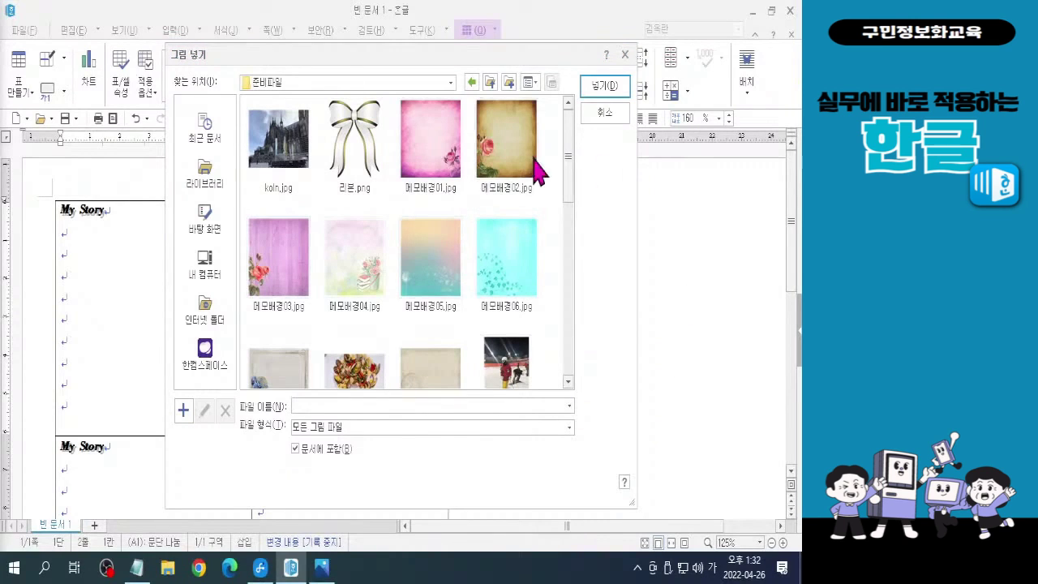
Insert 메모배경01.jpg as the first cell's background picture, embedded in the document and fitted to size, and apply the settings
click(431, 164)
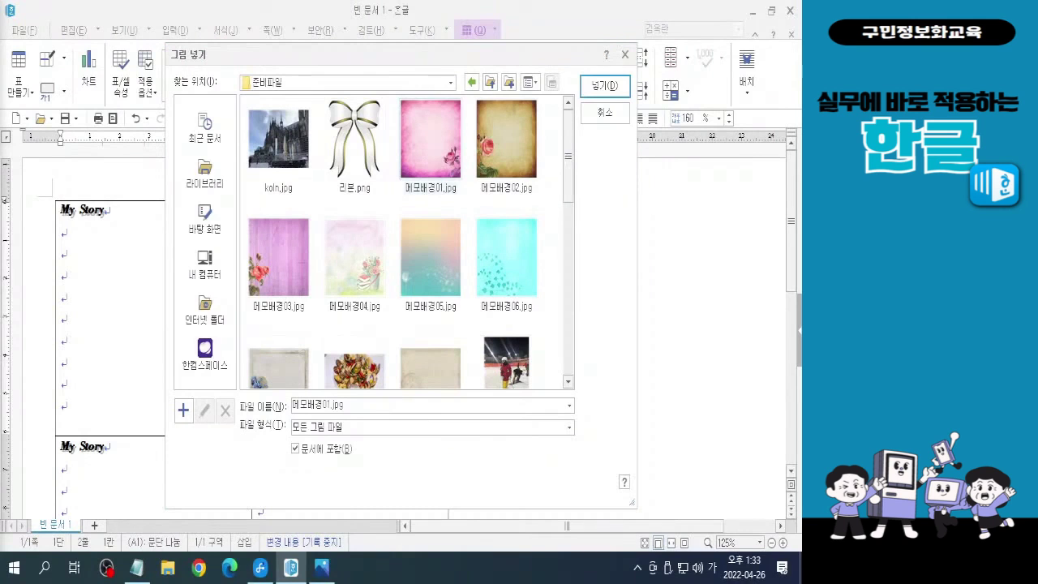
click(604, 85)
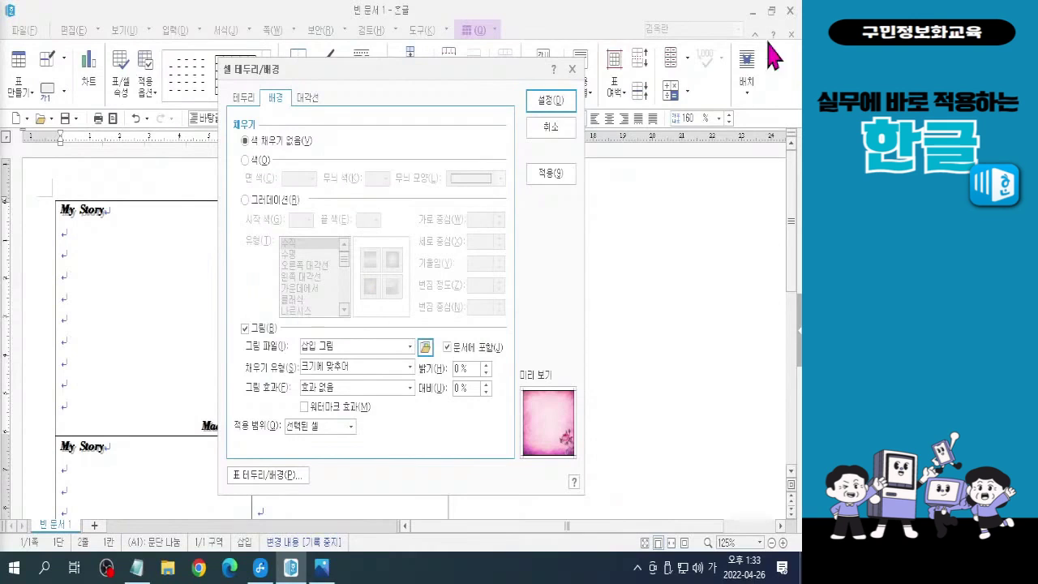
click(563, 105)
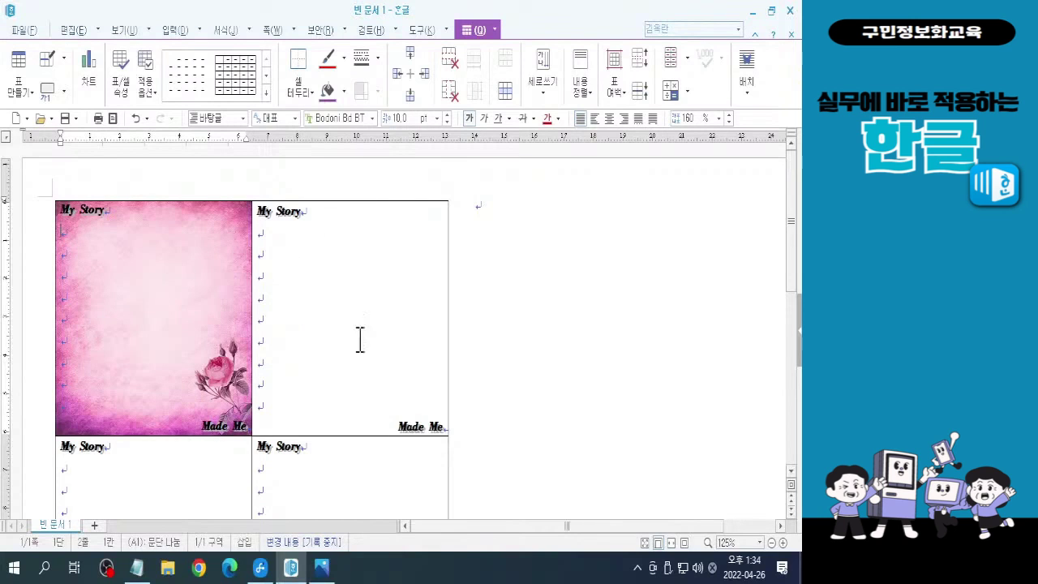
Fill the background of the first row's second cell with the picture 메모배경02.jpg from the 준비파일 folder
click(361, 298)
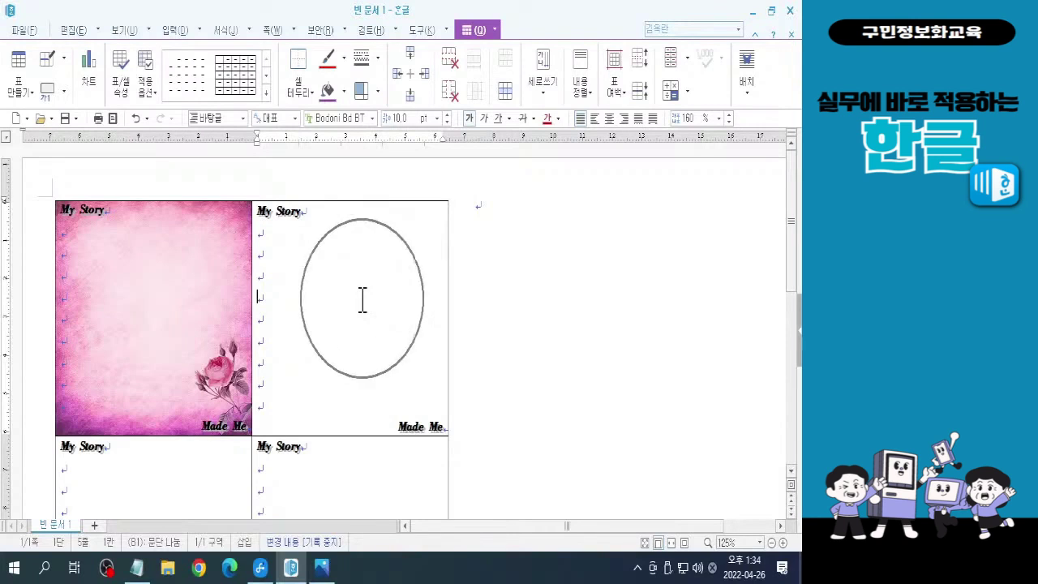
key(F5)
click(362, 299)
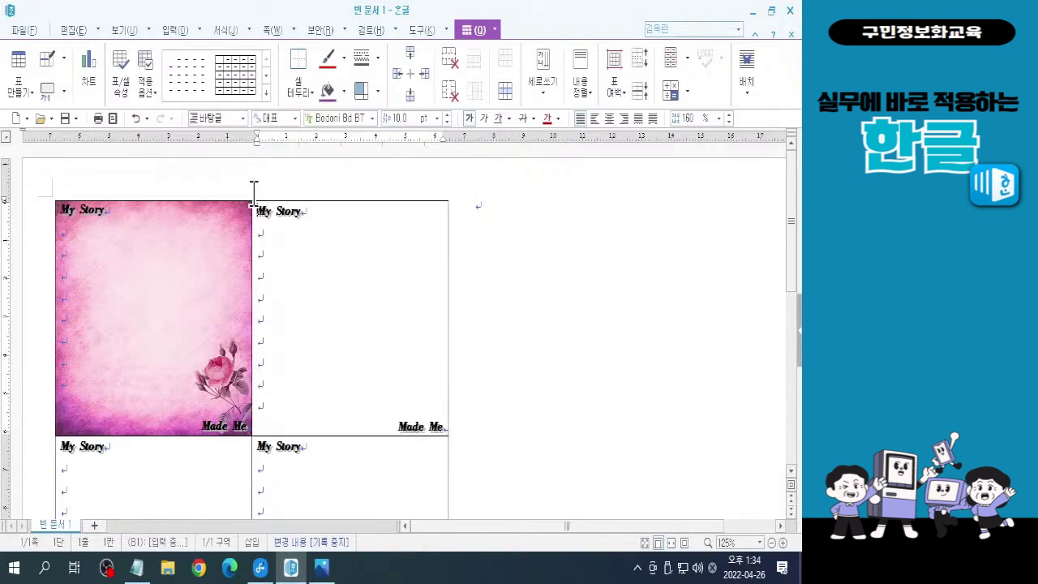
click(345, 91)
click(334, 82)
click(364, 272)
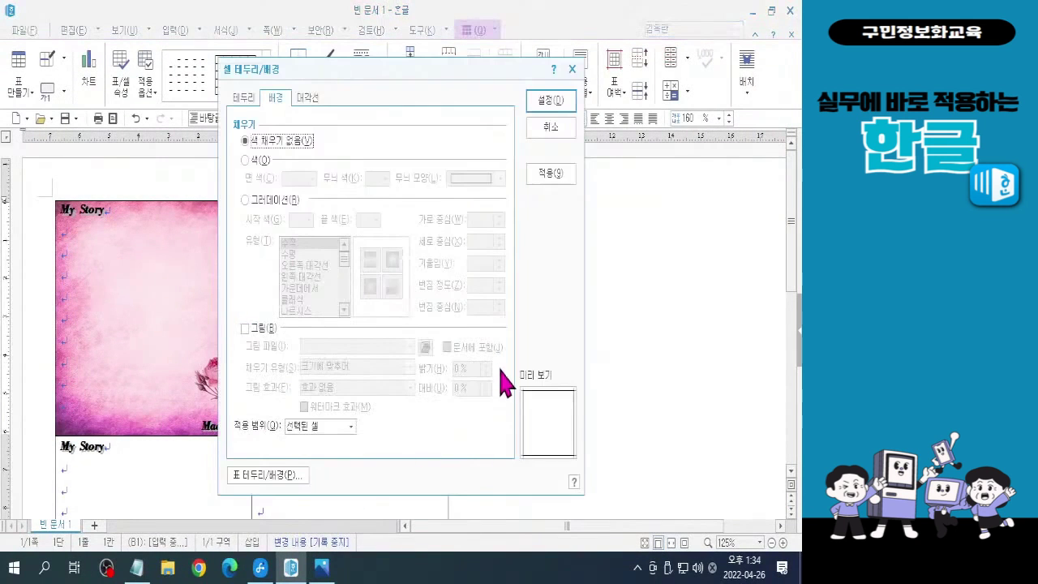
click(256, 334)
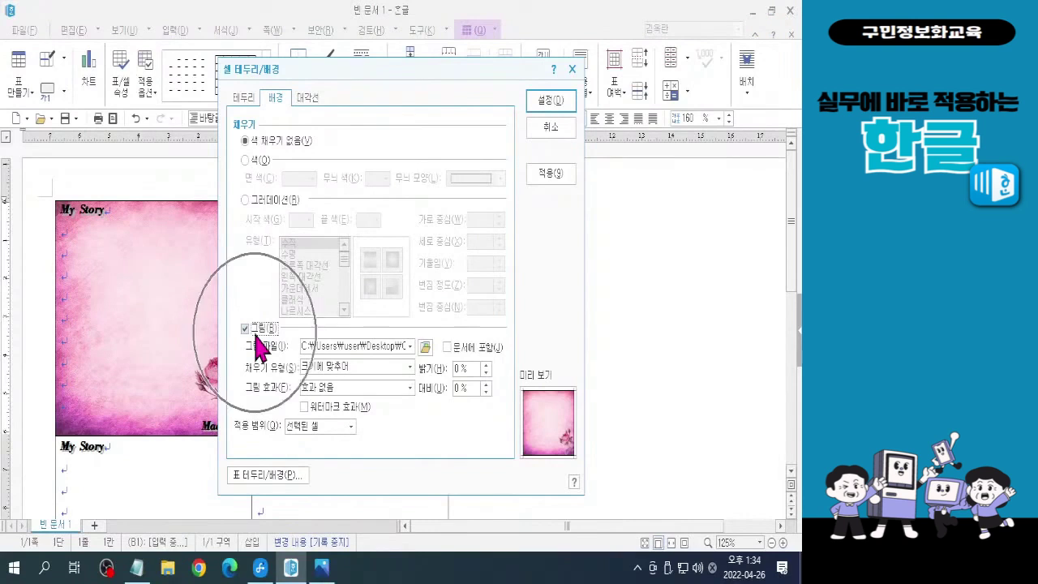
click(423, 346)
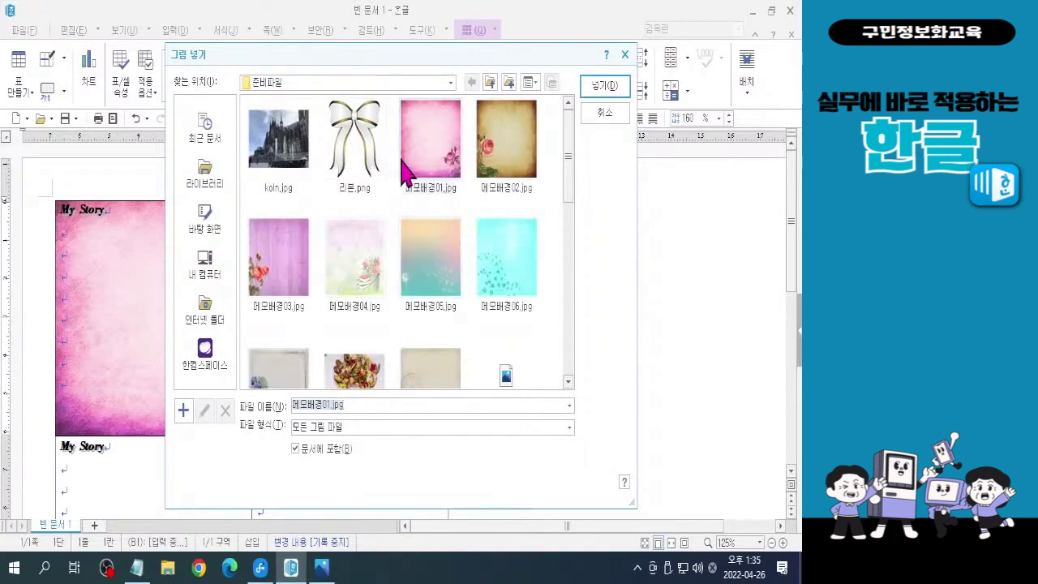
click(504, 154)
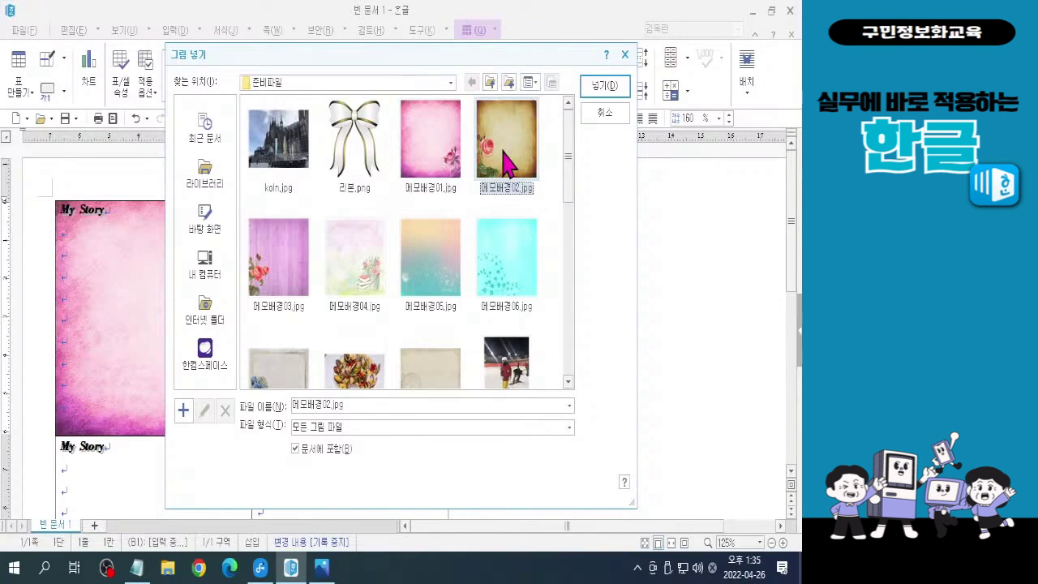
click(615, 97)
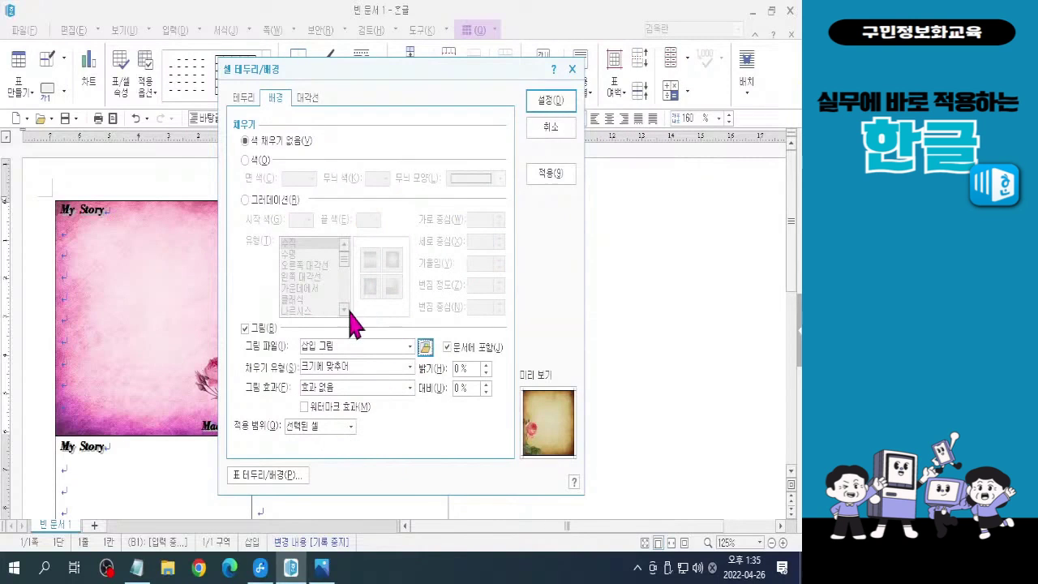
click(549, 101)
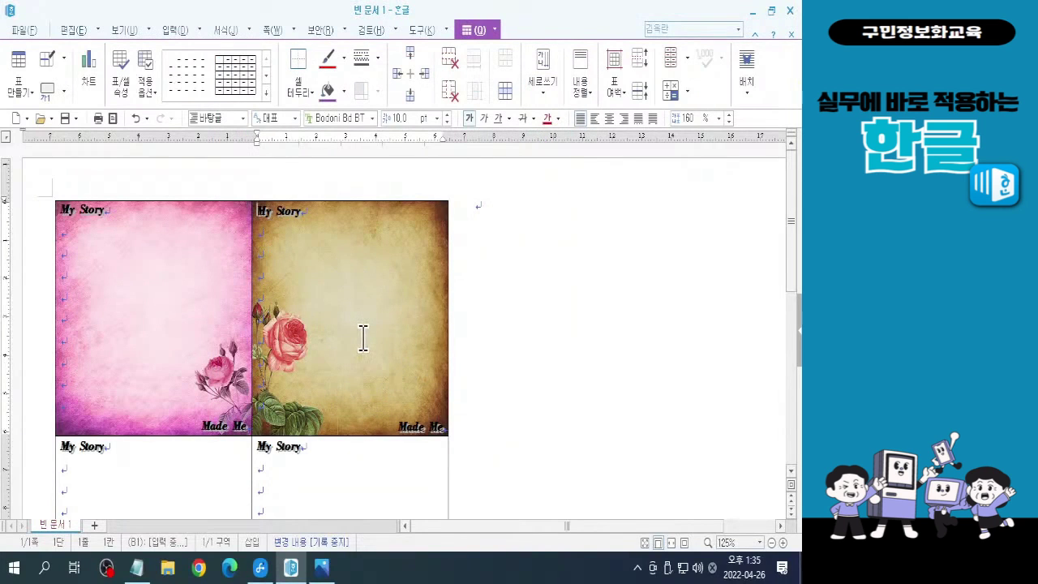
Fill the background of the second row's first cell with the picture 메모배경03.jpg from the 준비파일 folder
scroll(451, 328, down, 3)
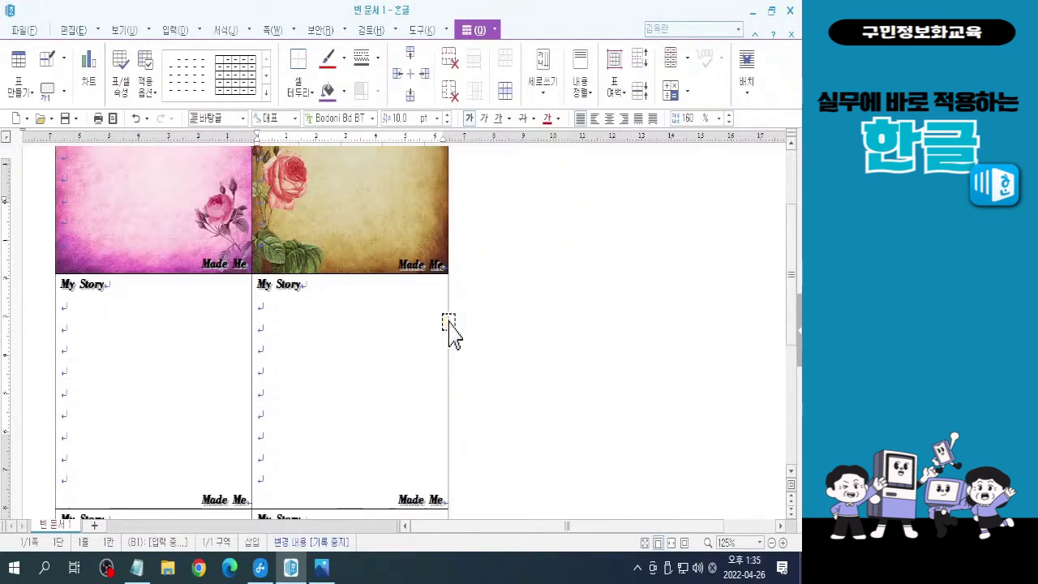
click(108, 301)
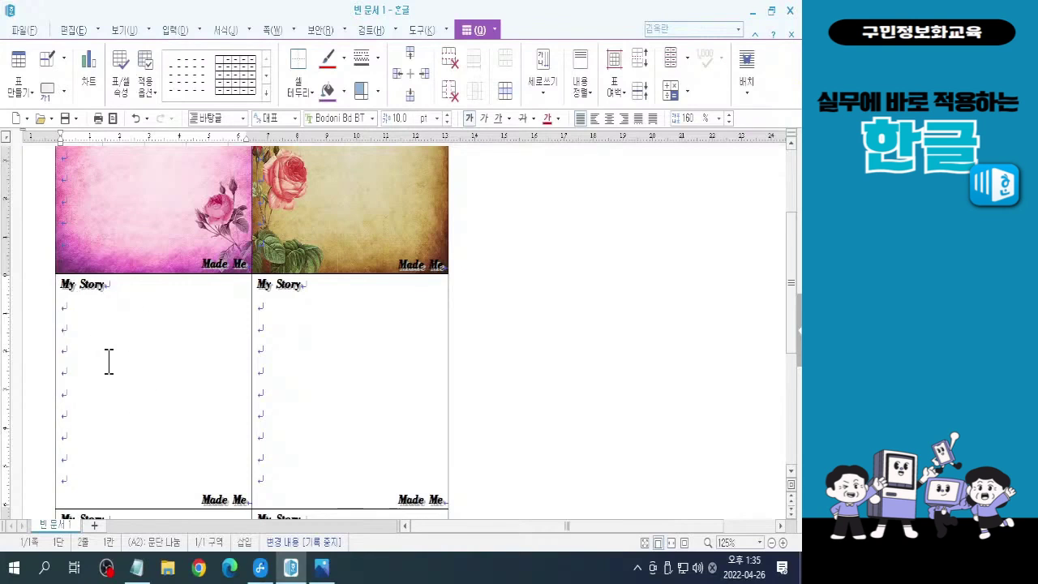
click(344, 92)
click(322, 69)
click(357, 272)
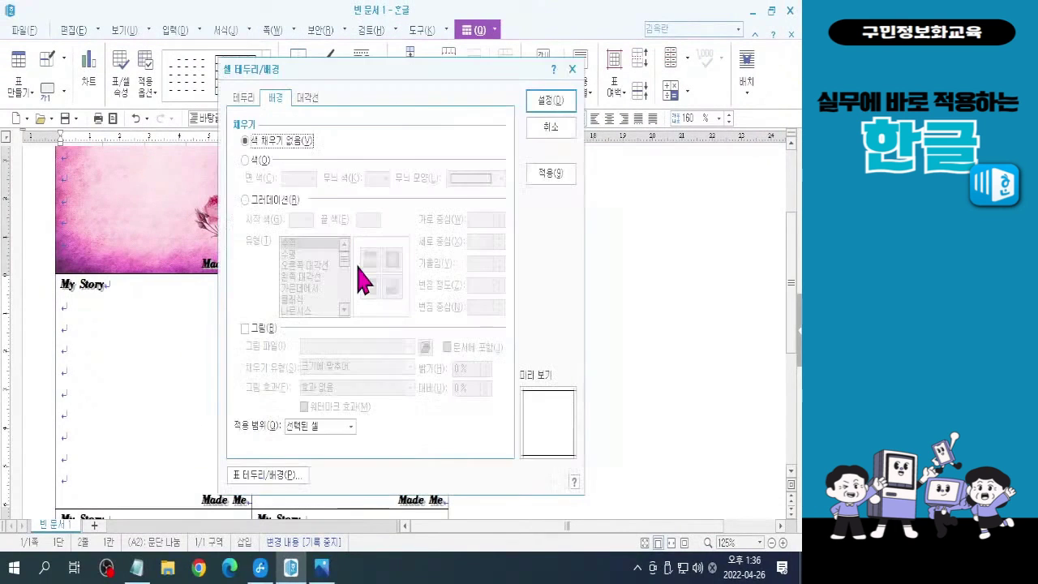
click(258, 340)
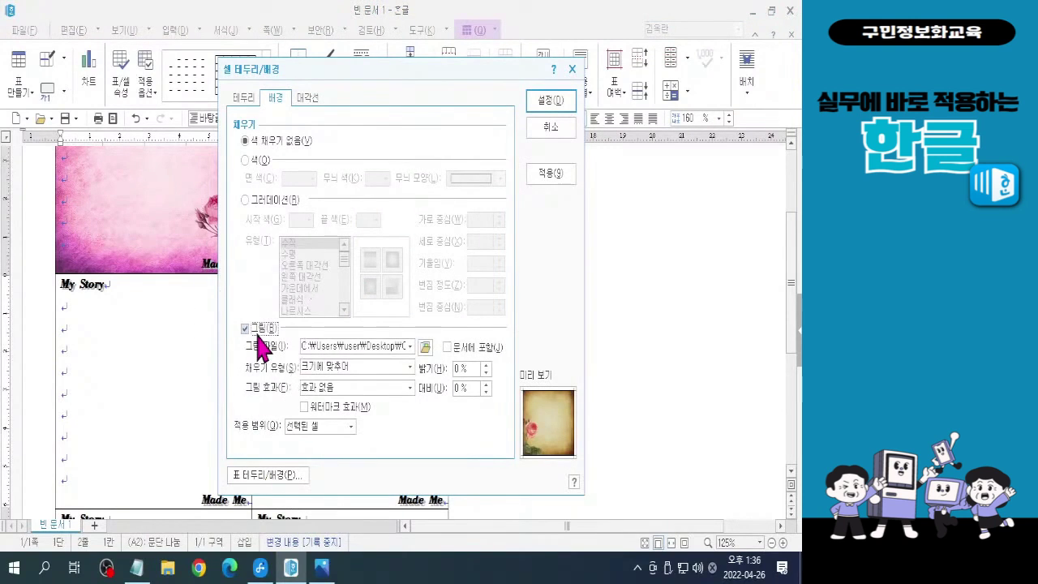
click(425, 348)
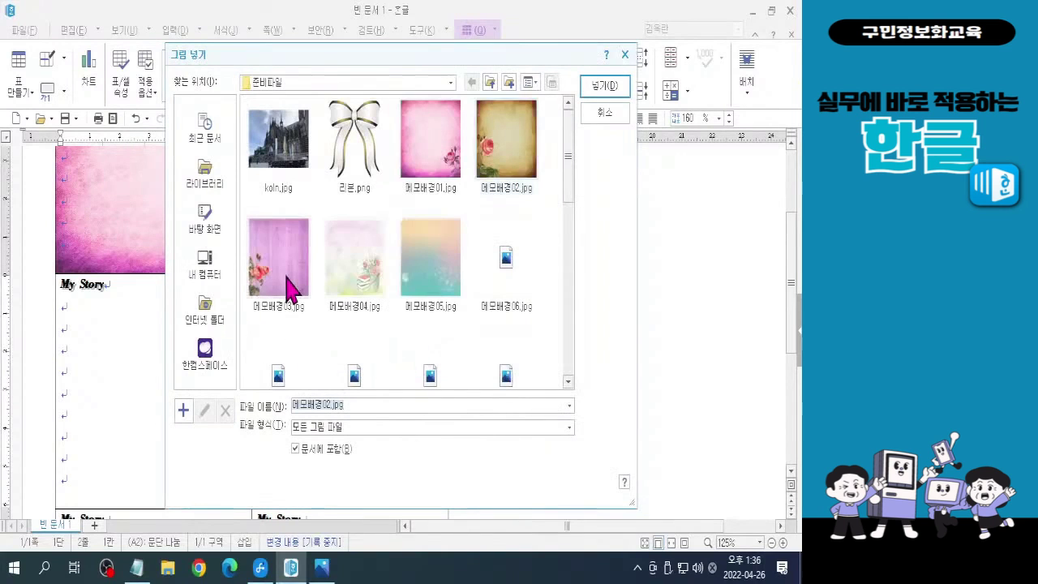
click(288, 287)
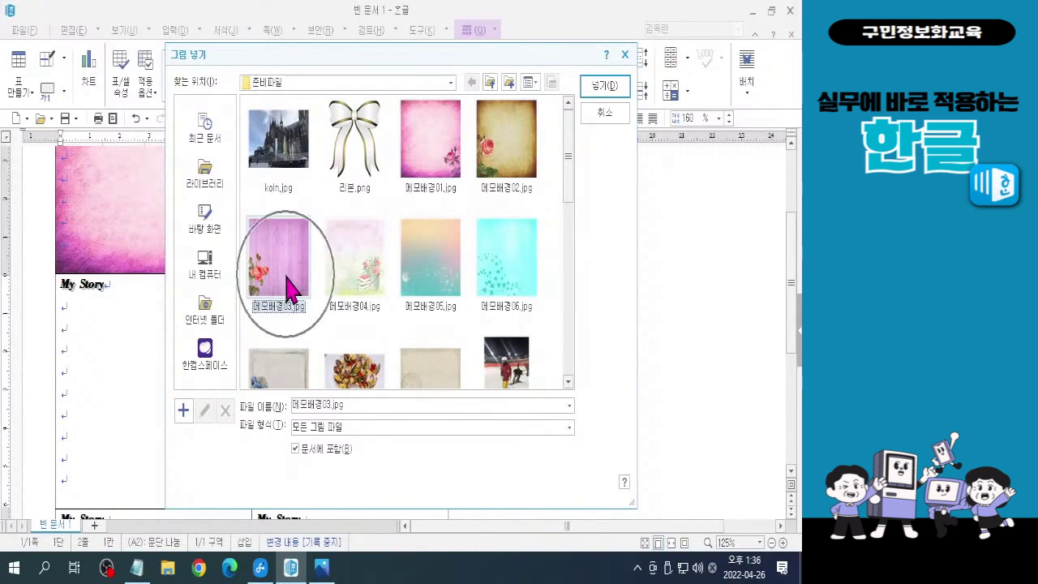
click(606, 89)
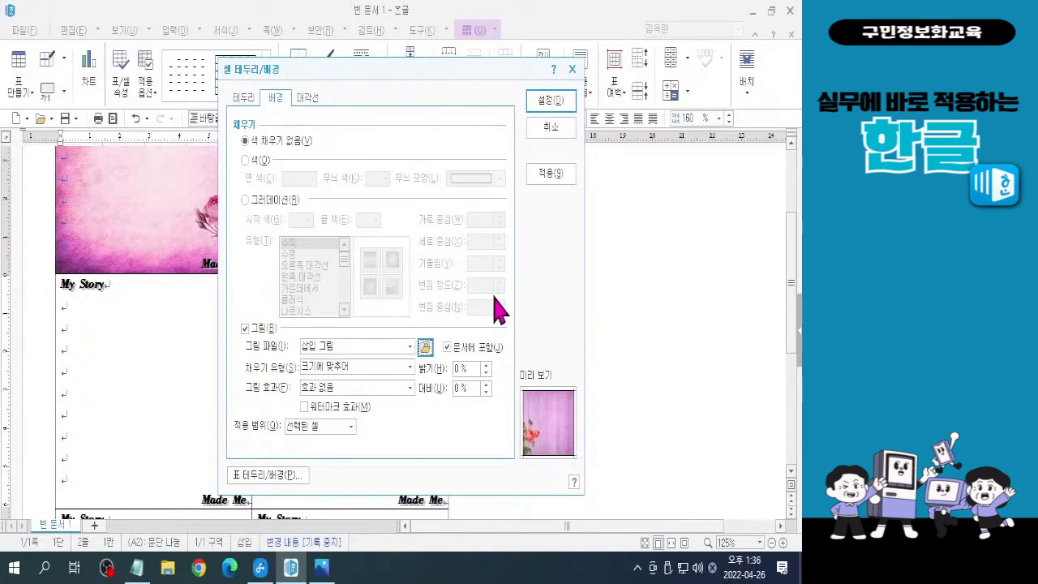
click(565, 104)
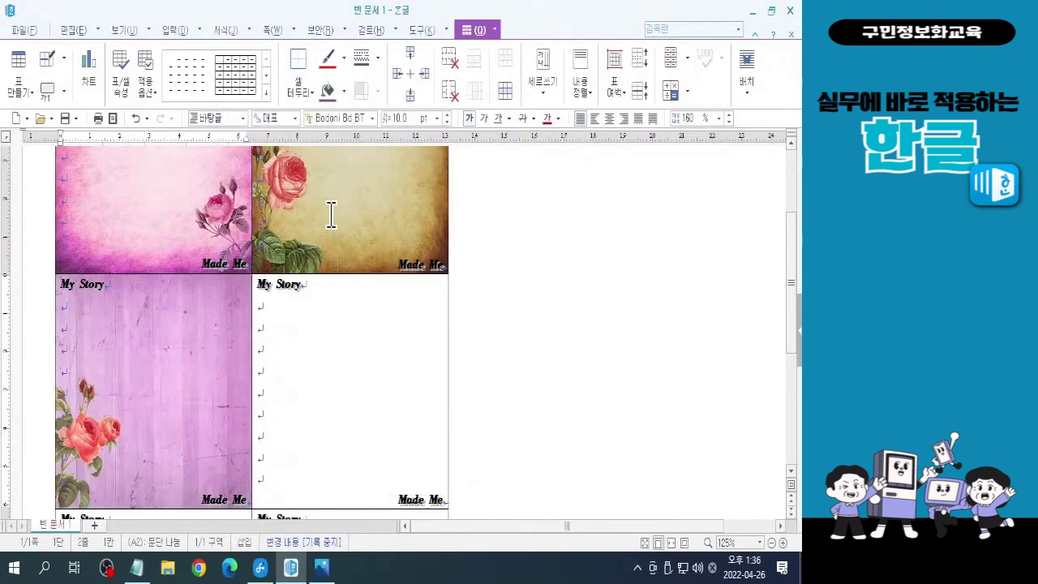
scroll(333, 329, down, 3)
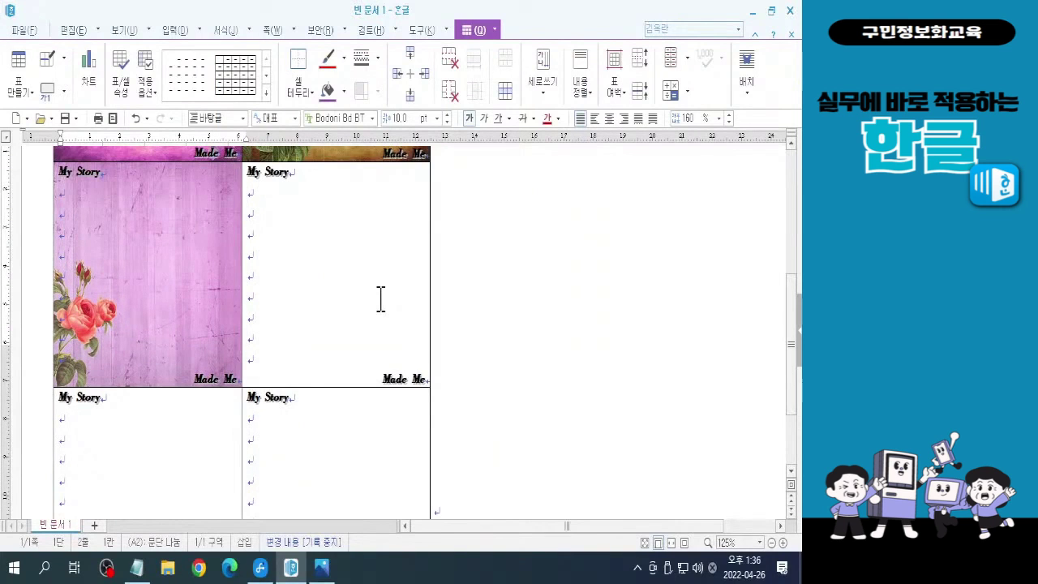
scroll(380, 300, down, 1)
scroll(341, 295, down, 3)
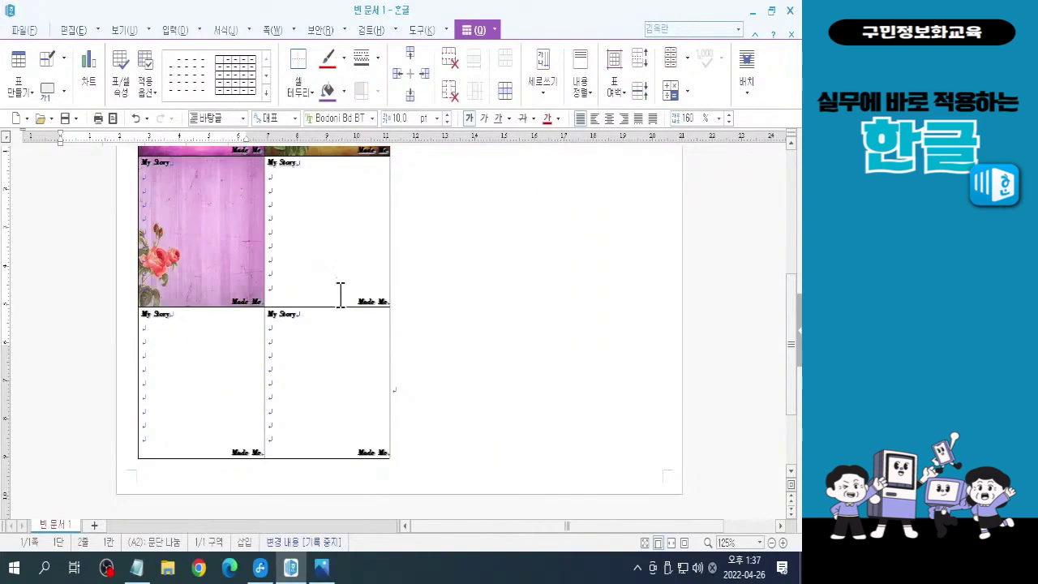
click(340, 295)
scroll(331, 305, up, 1)
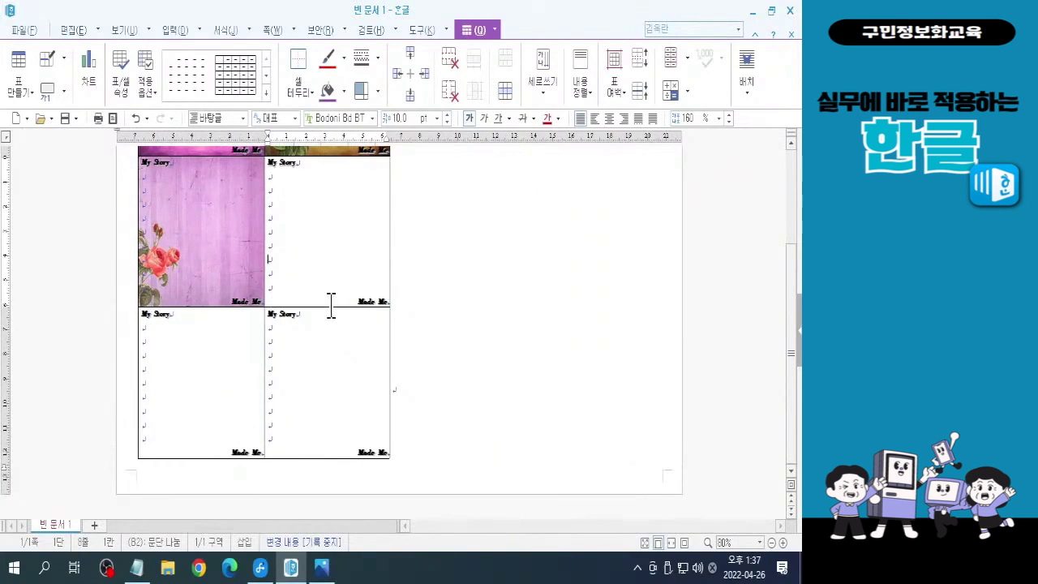
scroll(331, 305, up, 1)
scroll(330, 305, up, 2)
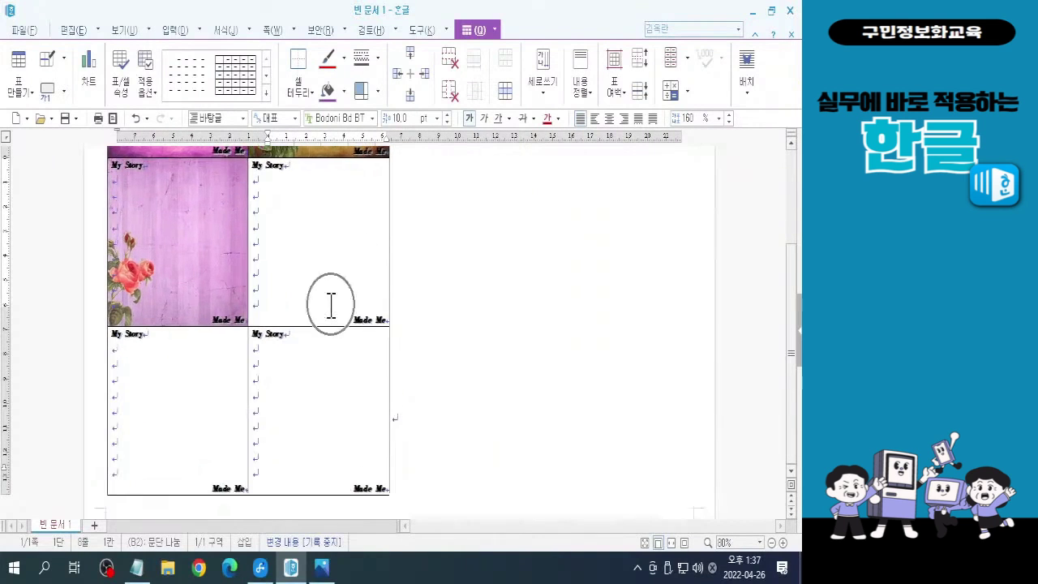
key(ctrl+2)
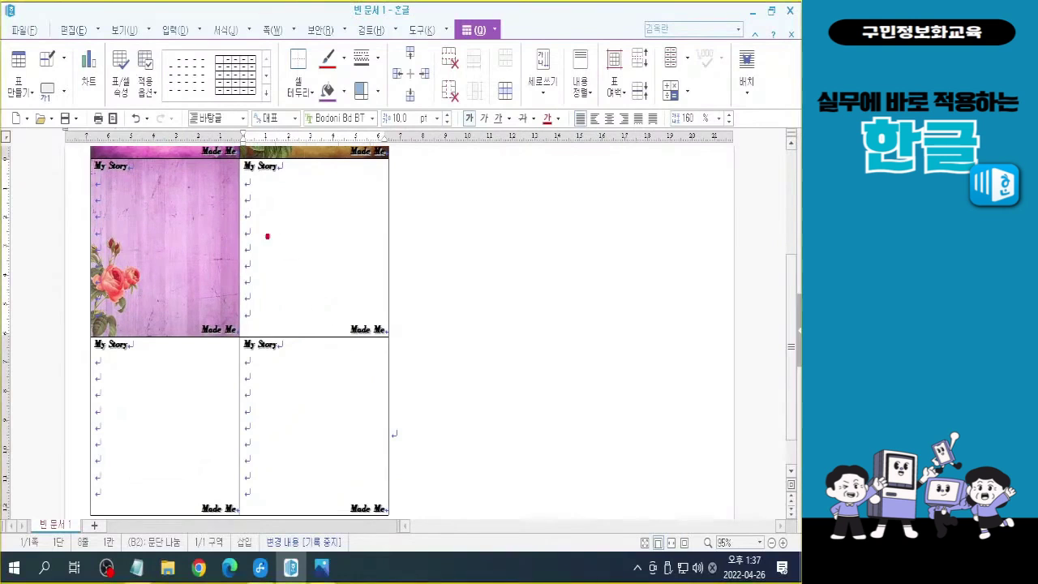
drag(301, 230, 361, 257)
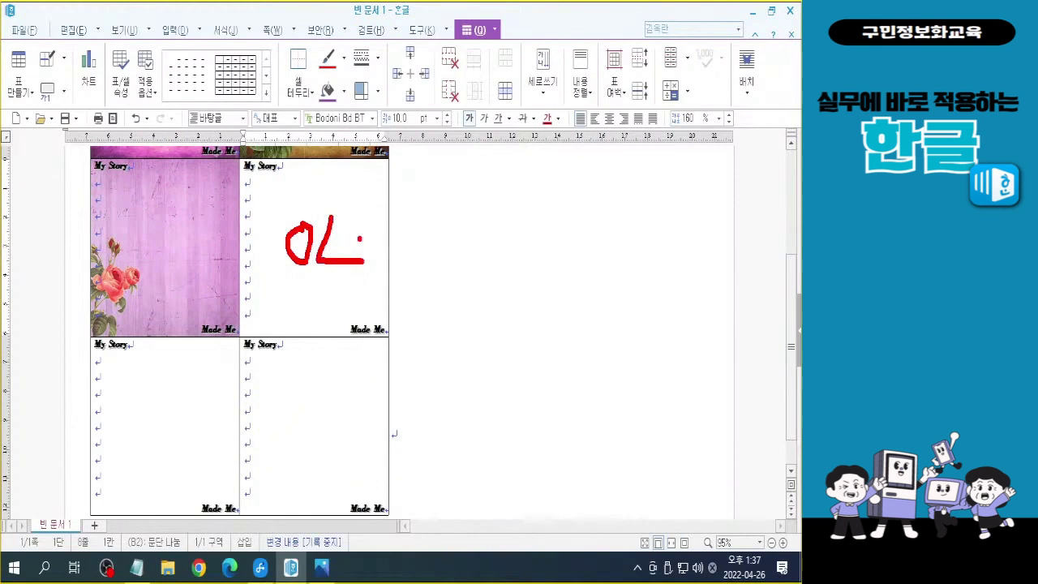
drag(358, 220, 336, 287)
mouse_move(144, 401)
mouse_down()
mouse_move(169, 427)
mouse_move(145, 402)
mouse_move(193, 486)
mouse_move(182, 485)
mouse_up()
drag(187, 402, 223, 402)
mouse_move(316, 413)
mouse_down()
mouse_move(324, 478)
mouse_move(314, 412)
mouse_up()
mouse_move(361, 384)
mouse_down()
mouse_move(375, 487)
mouse_move(337, 438)
mouse_up()
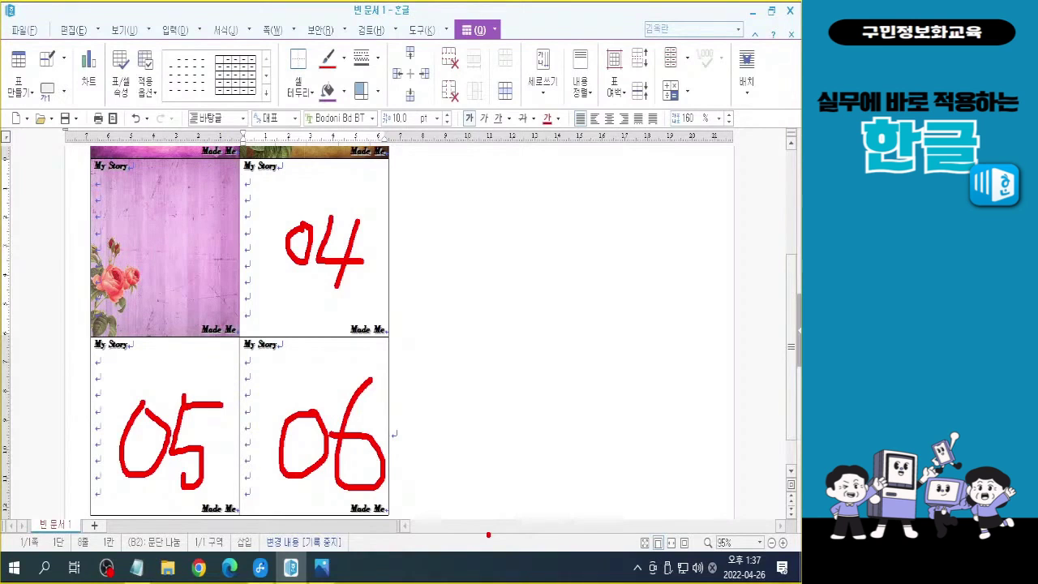
key(Escape)
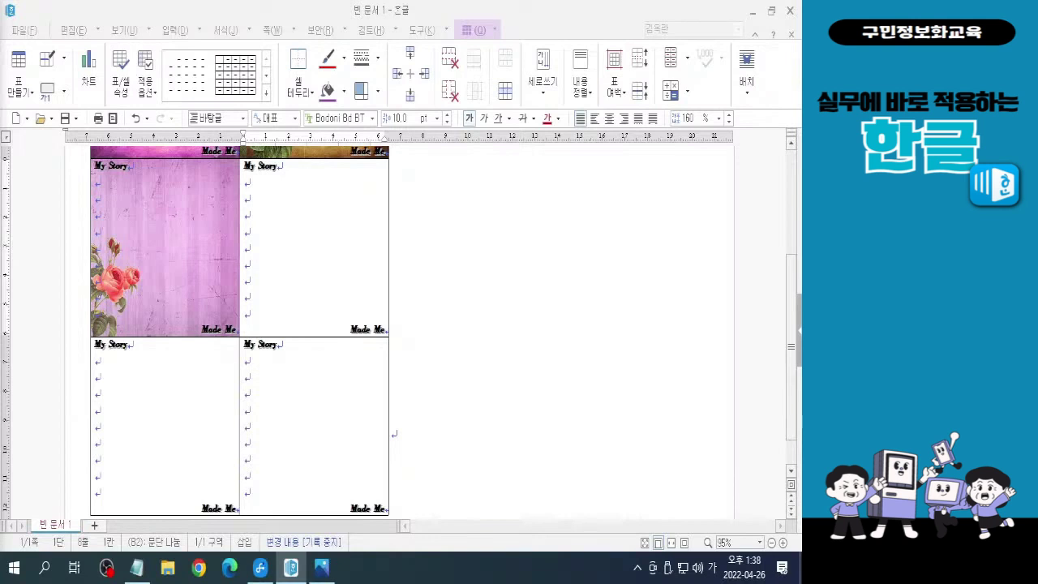
Fill the background of the second row's second cell with the picture 메모배경04.jpg from the 준비파일 folder
click(336, 251)
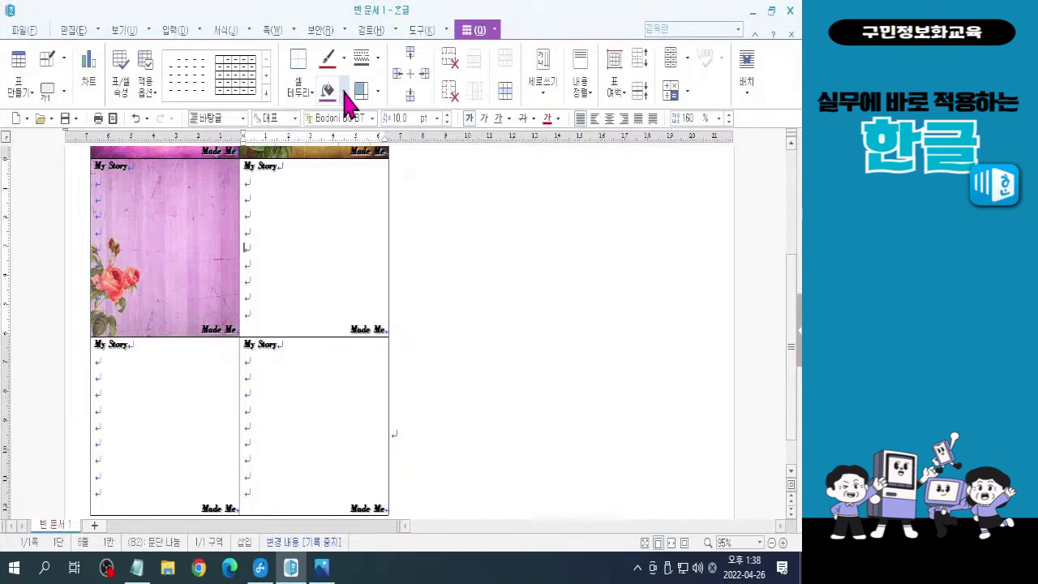
click(344, 93)
click(342, 274)
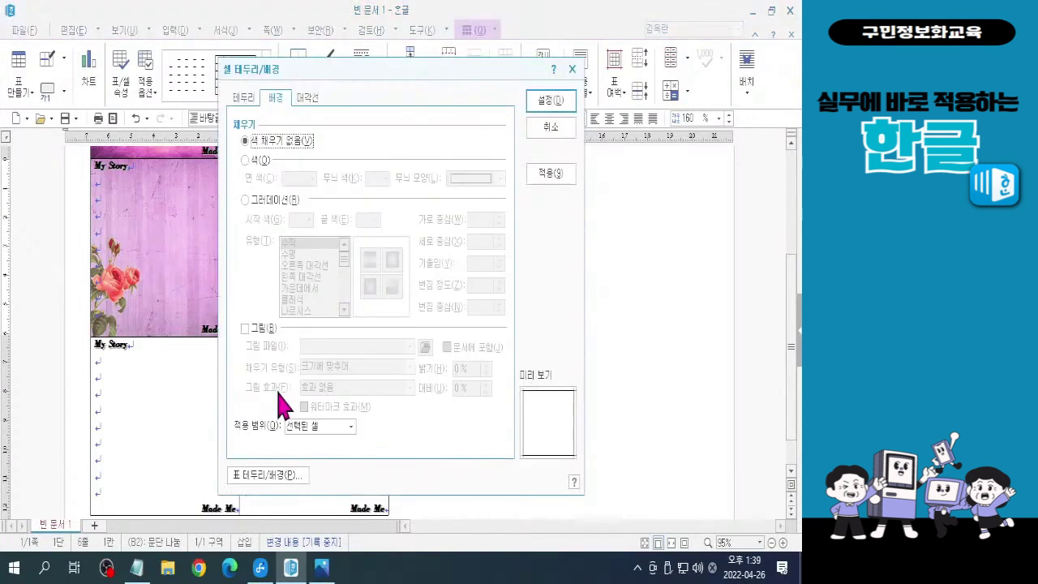
click(268, 331)
click(424, 347)
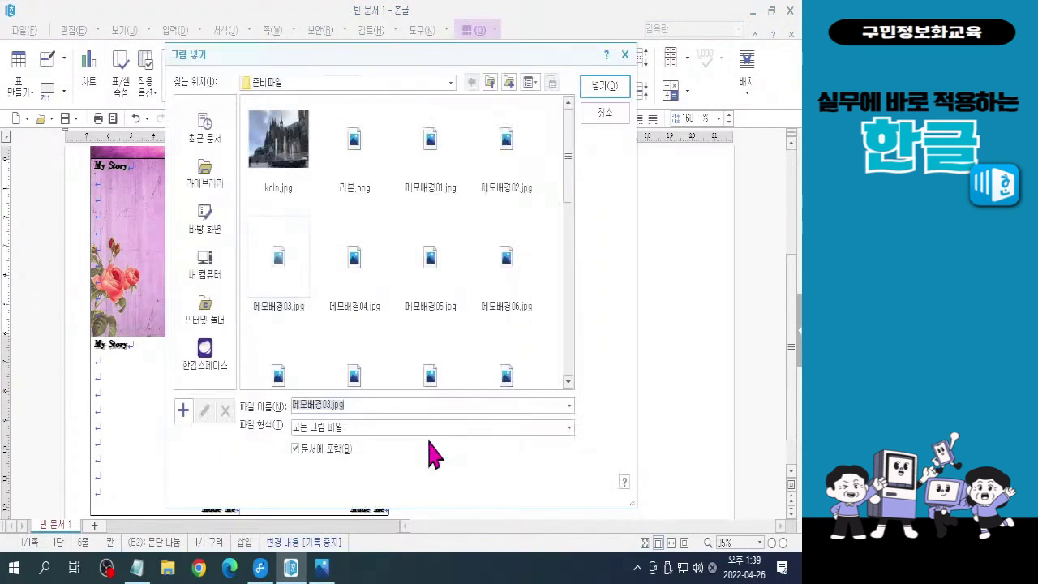
click(355, 259)
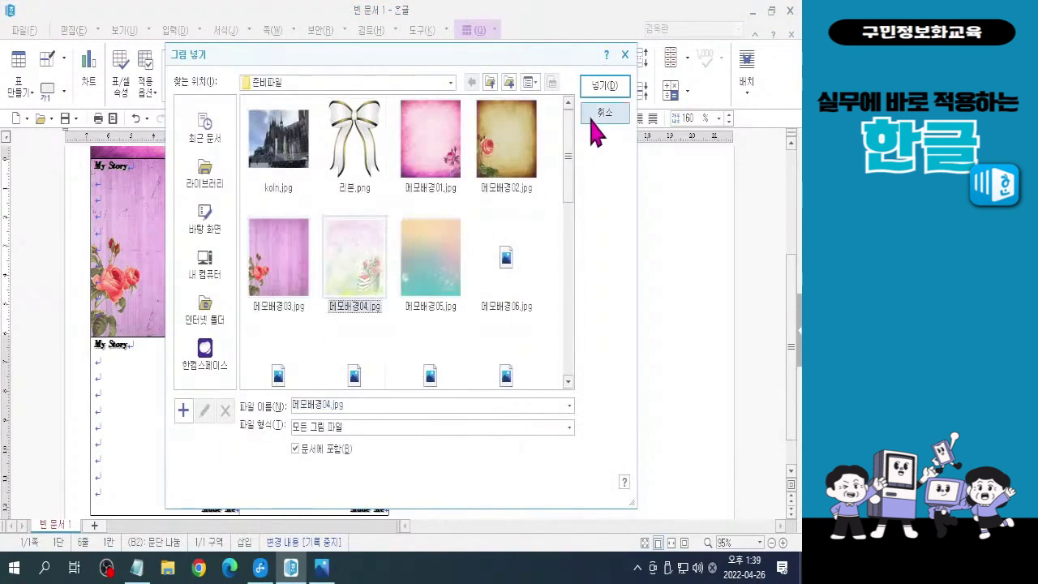
click(604, 87)
click(600, 99)
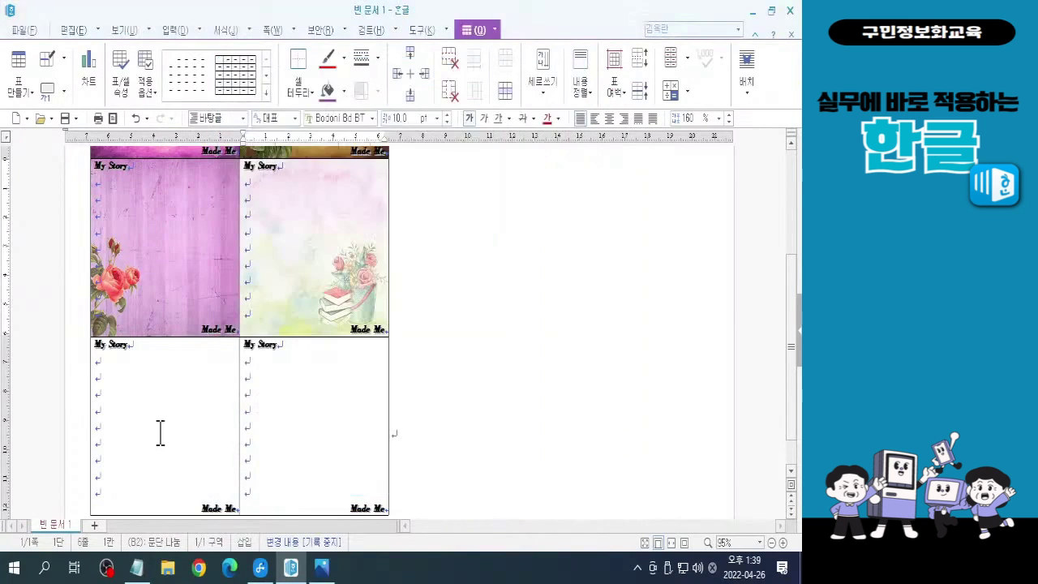
Fill the background of the third row's first cell with the picture 메모배경05.jpg from the 준비파일 folder
click(160, 433)
click(344, 92)
click(355, 275)
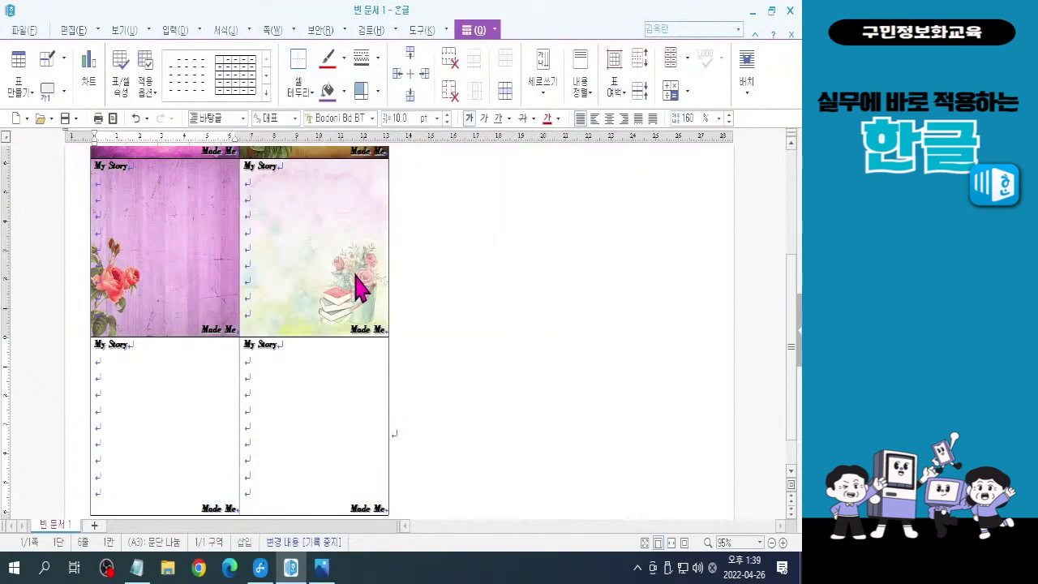
click(268, 331)
click(423, 348)
click(441, 238)
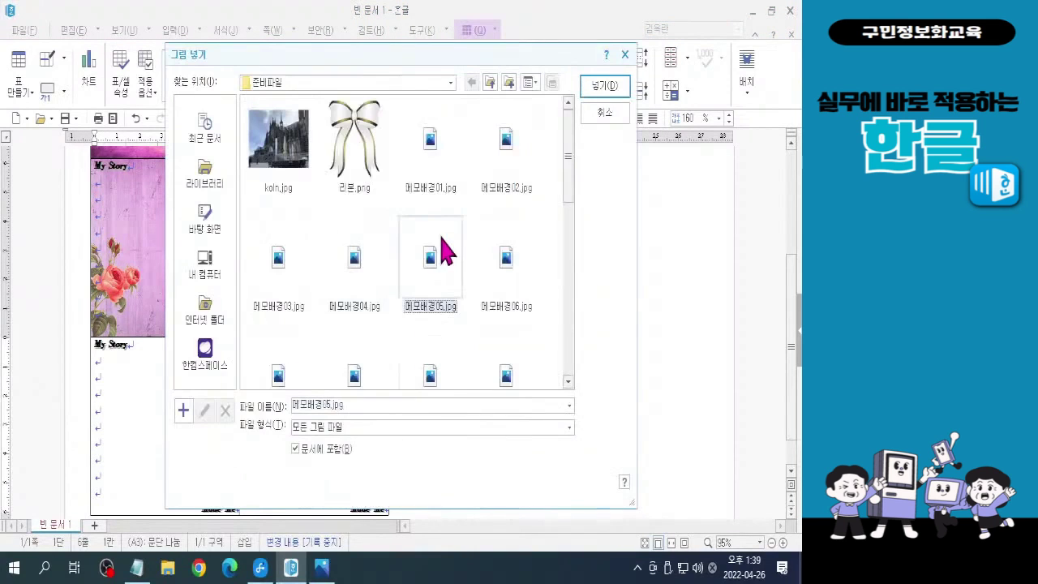
click(605, 90)
click(586, 100)
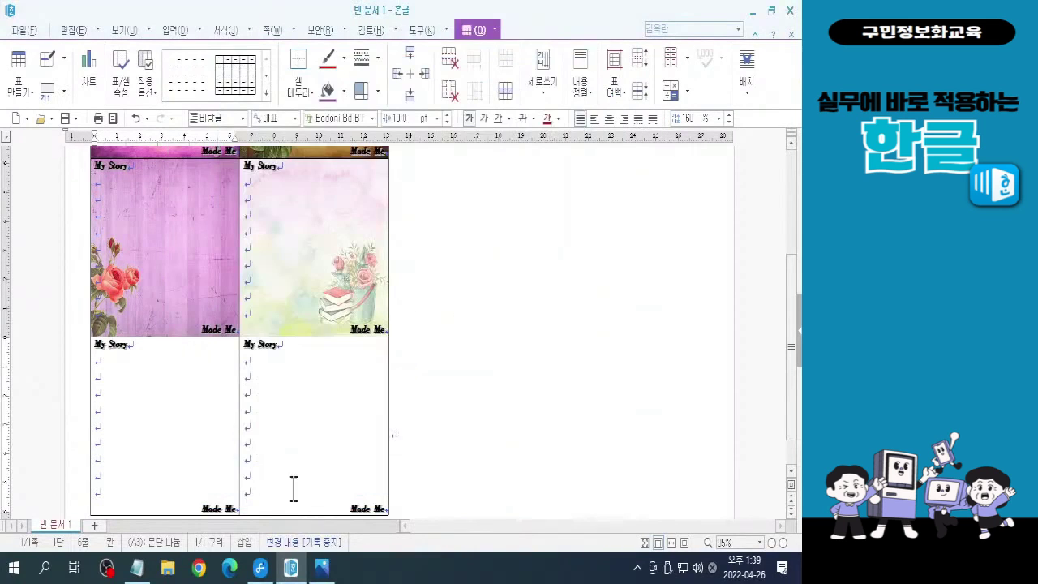
Fill the background of the third row's second cell with the picture 메모배경06.jpg, embedded in the document and fitted to size
click(294, 487)
click(344, 91)
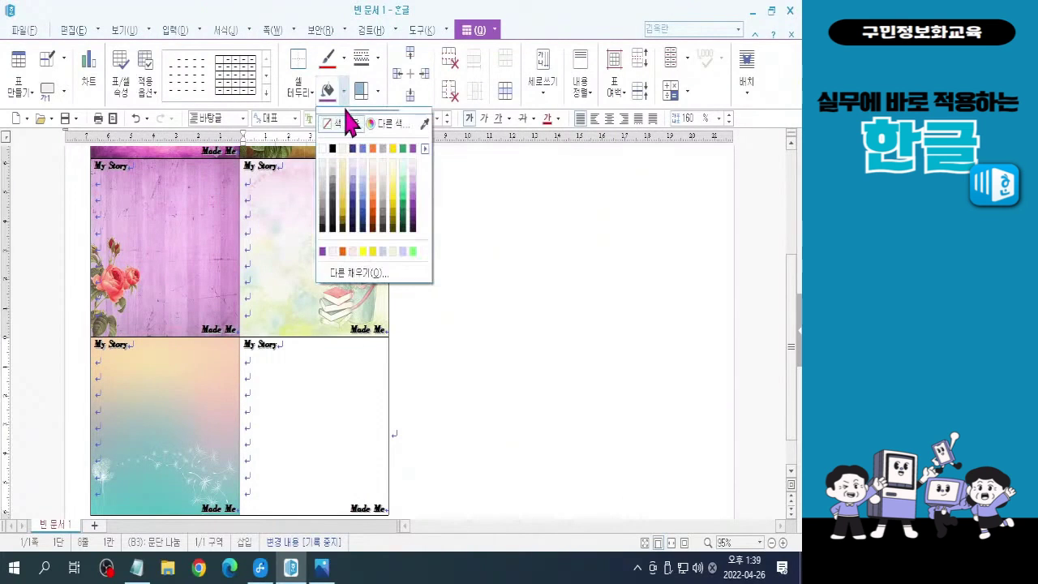
click(336, 273)
click(261, 329)
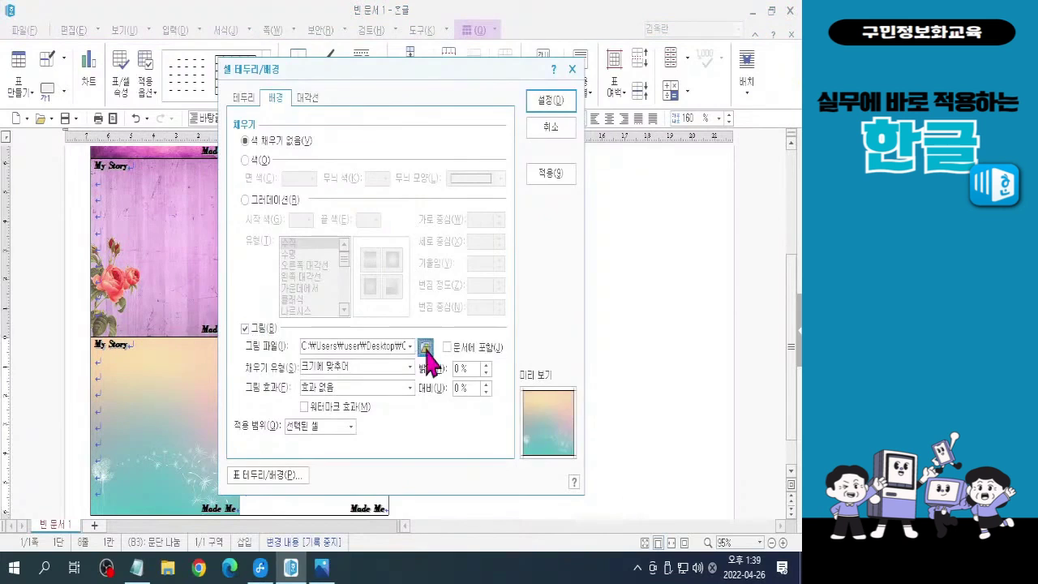
click(424, 346)
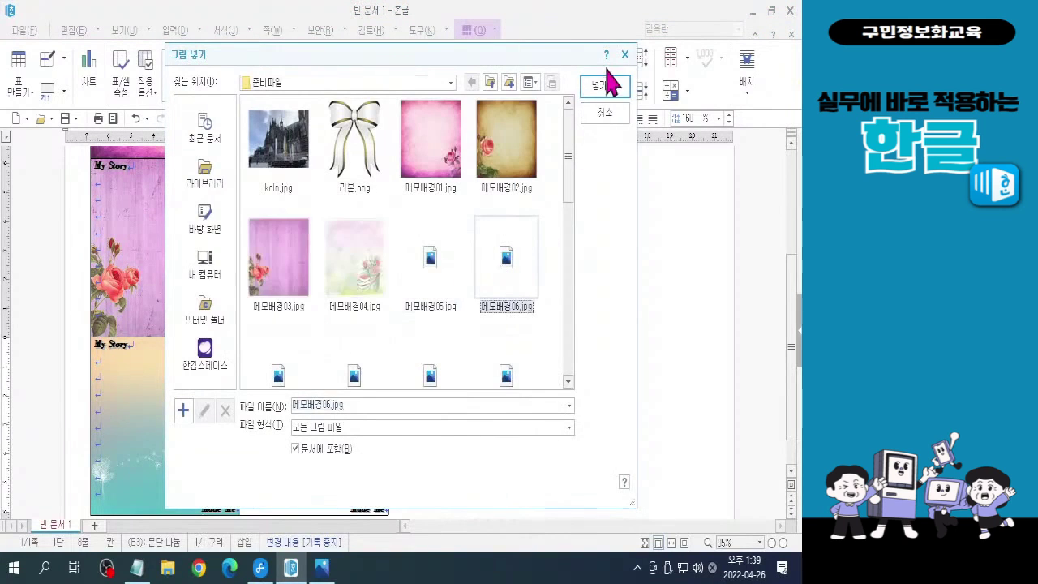
click(606, 84)
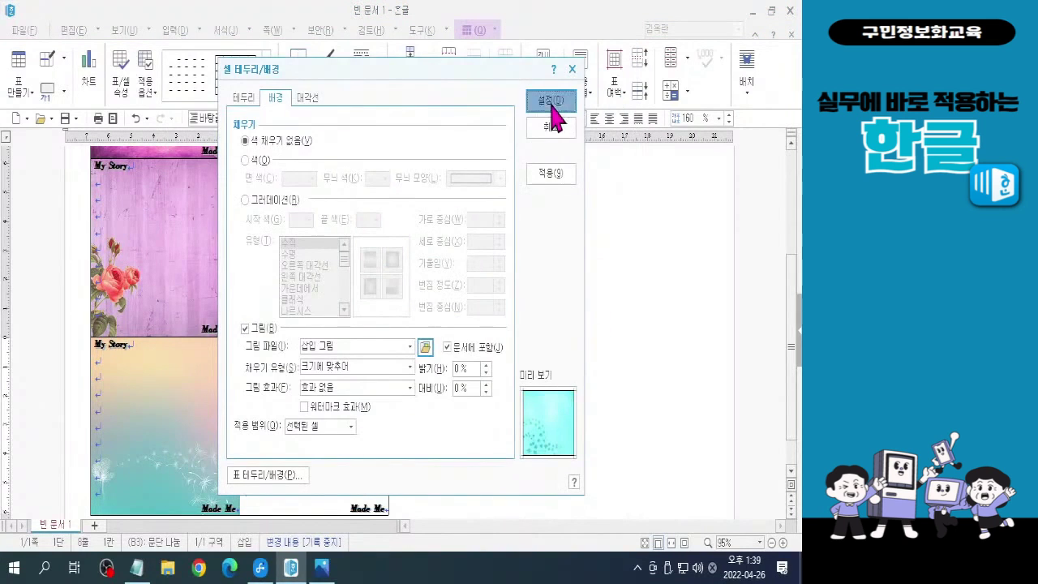
click(551, 101)
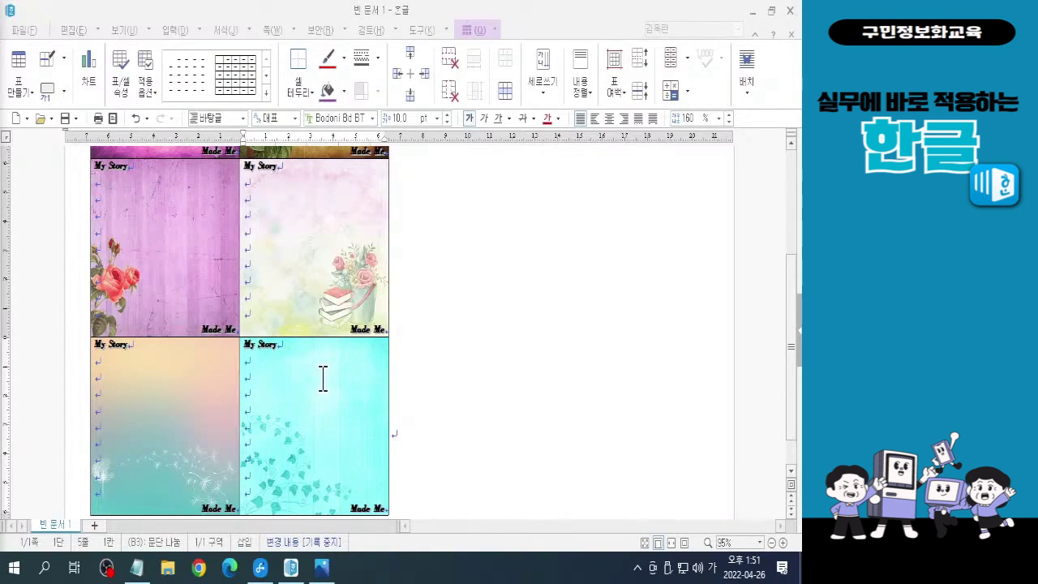
Fit the whole page in the view to examine the layout of the finished table
click(684, 544)
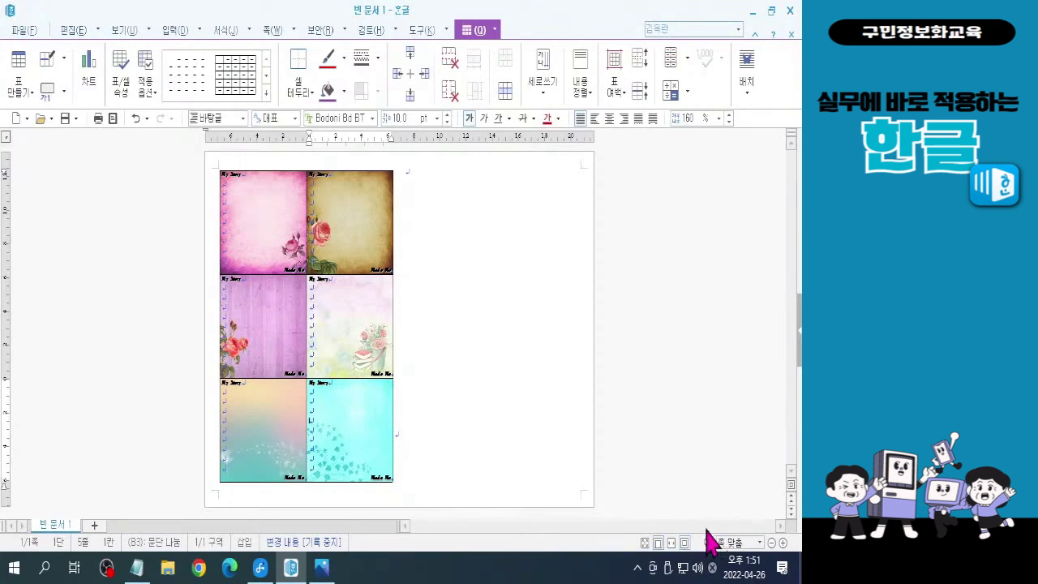
key(ctrl)
key(ctrl)
key(ctrl)
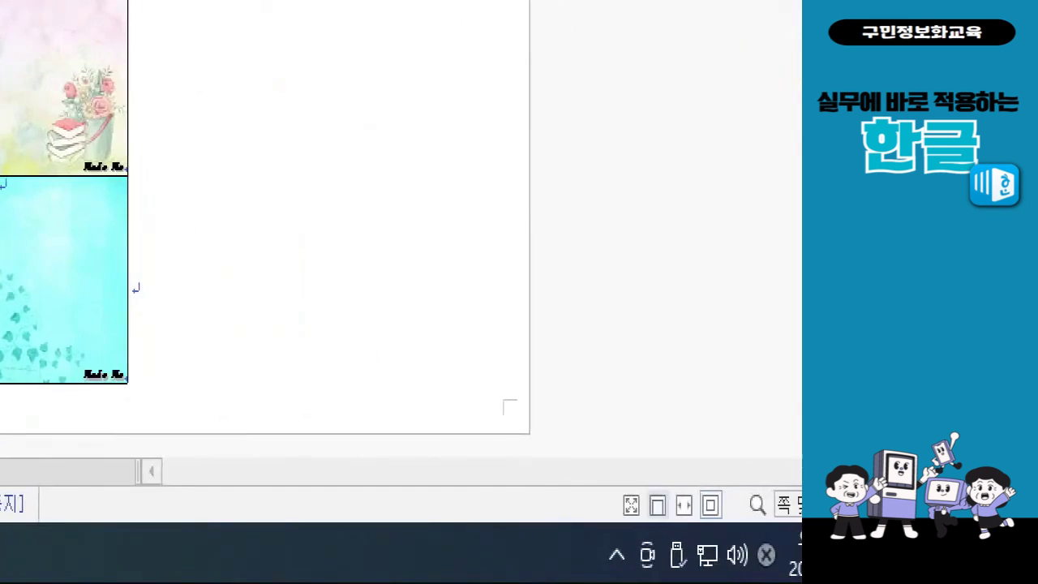
drag(549, 466, 587, 534)
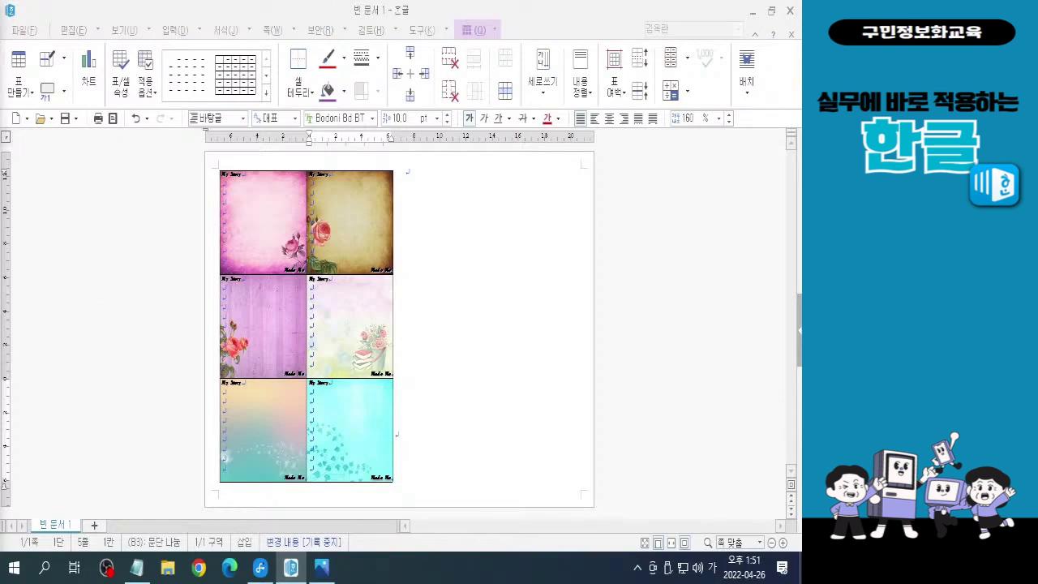
click(683, 542)
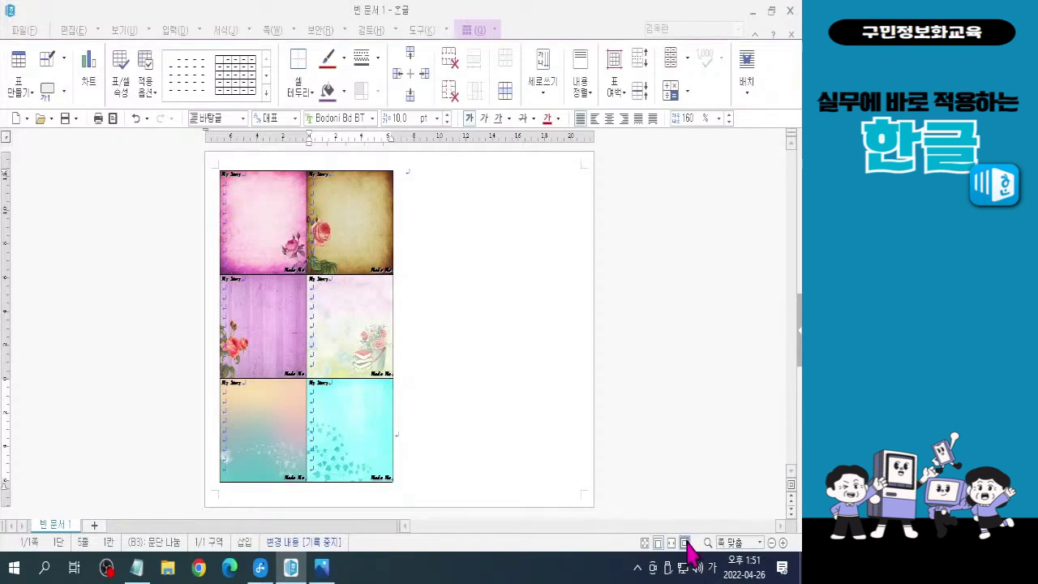
Copy the whole six-cell picture table and paste it into the empty second column of the page
click(394, 260)
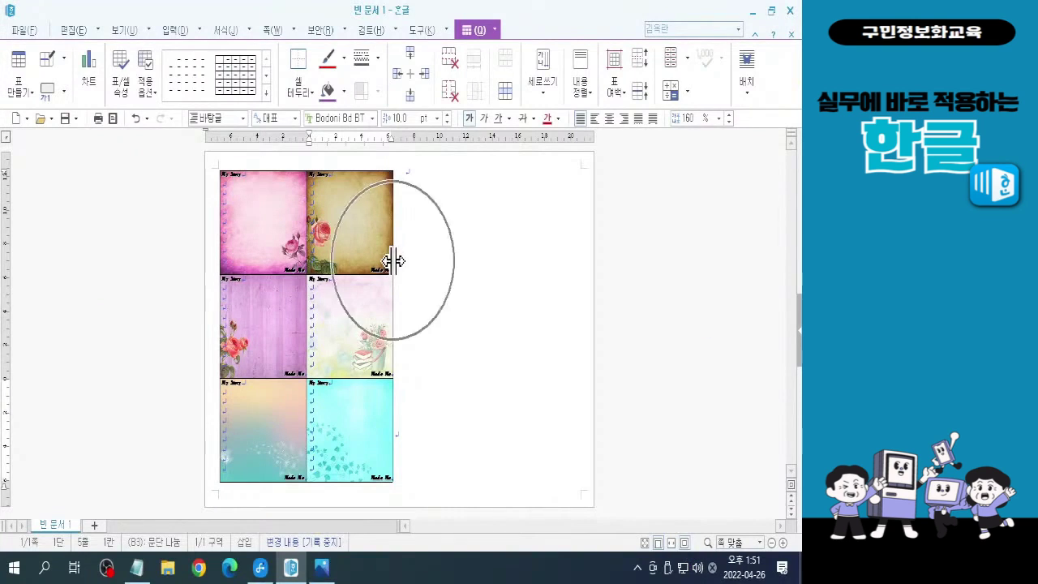
click(358, 168)
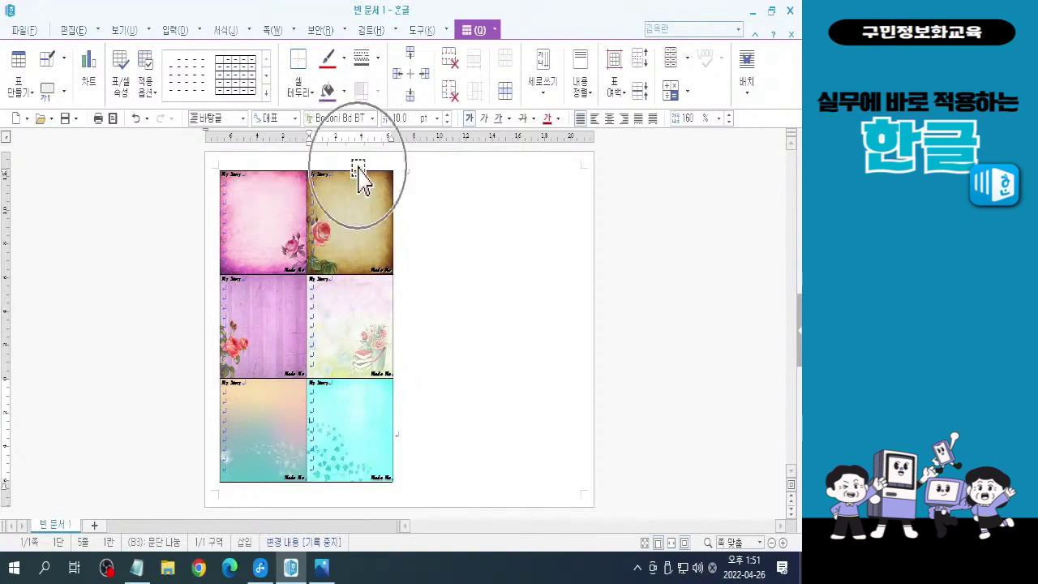
click(395, 438)
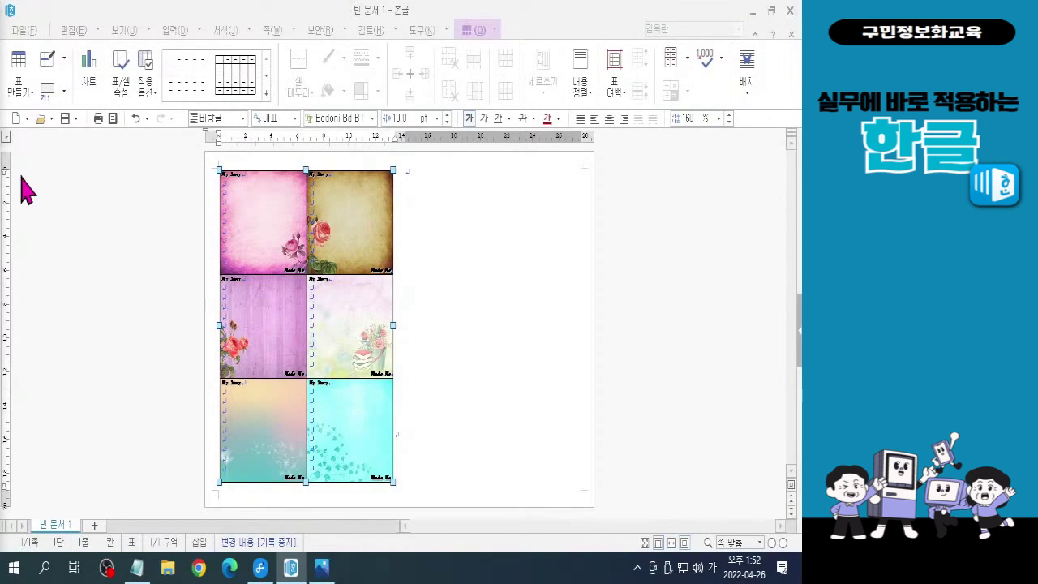
click(505, 11)
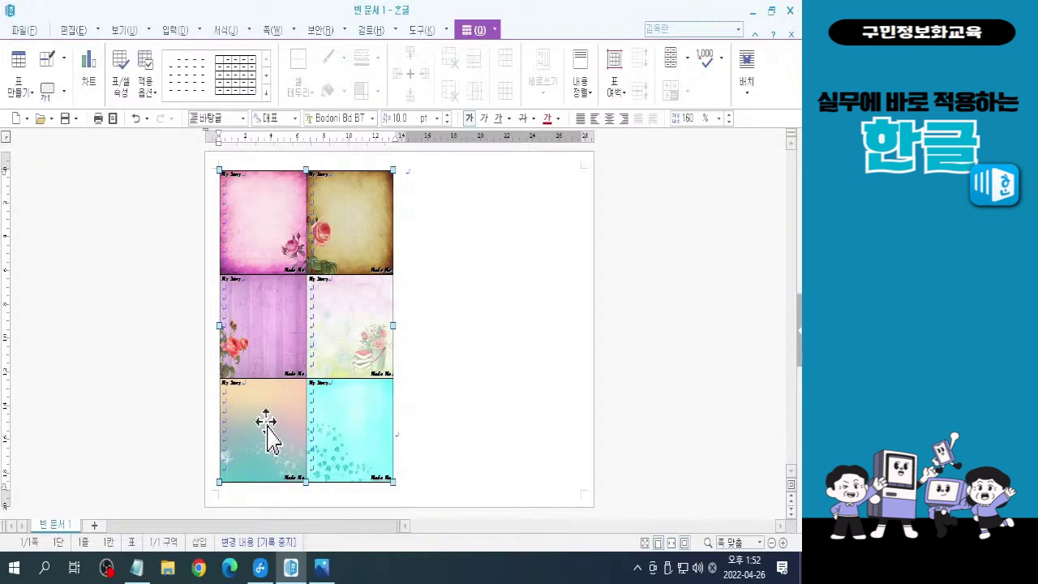
click(432, 180)
click(430, 176)
click(431, 178)
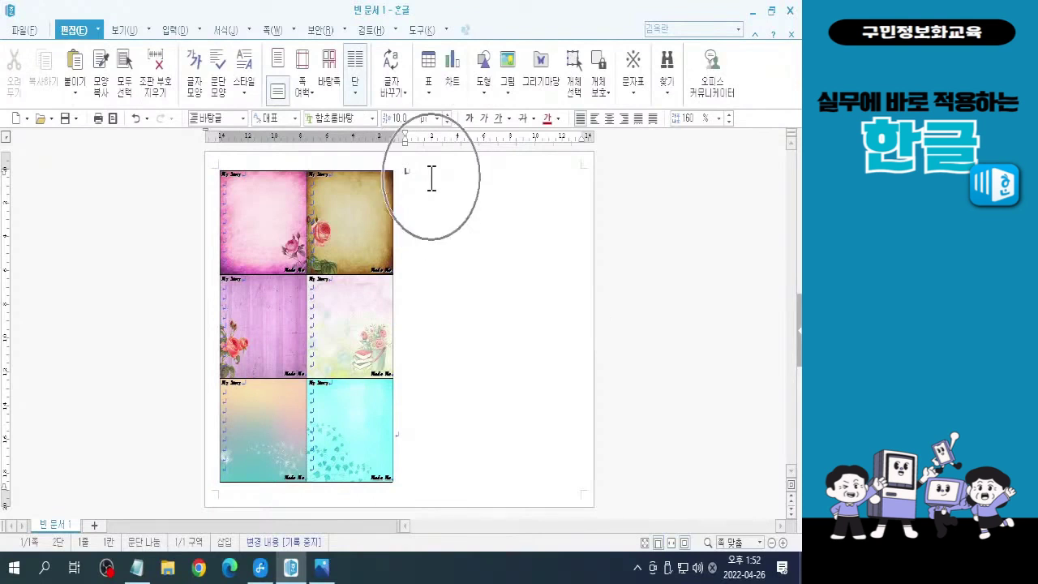
click(431, 178)
key(ctrl)
key(ctrl)
key(ctrl)
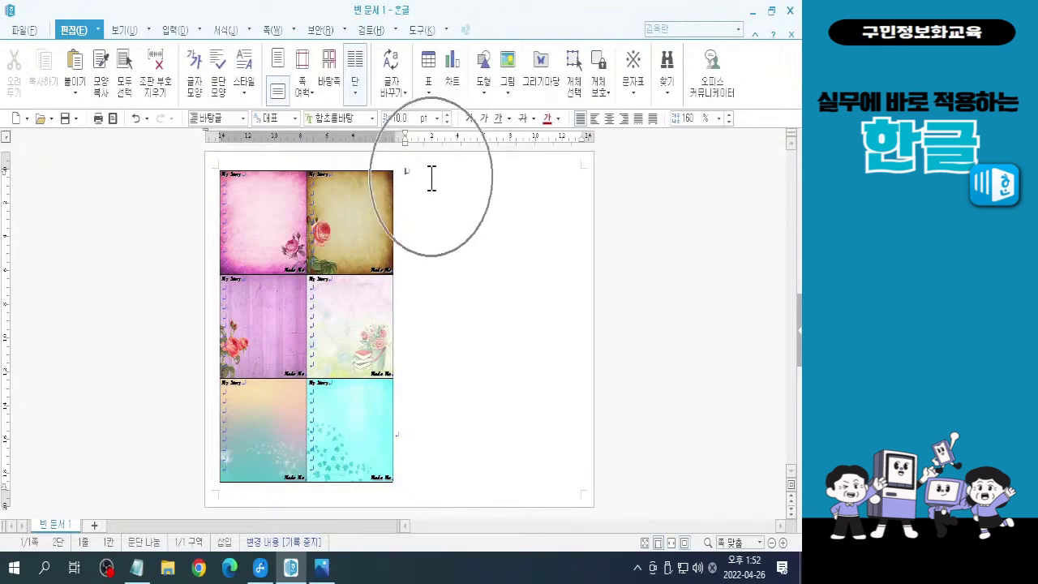
key(ctrl)
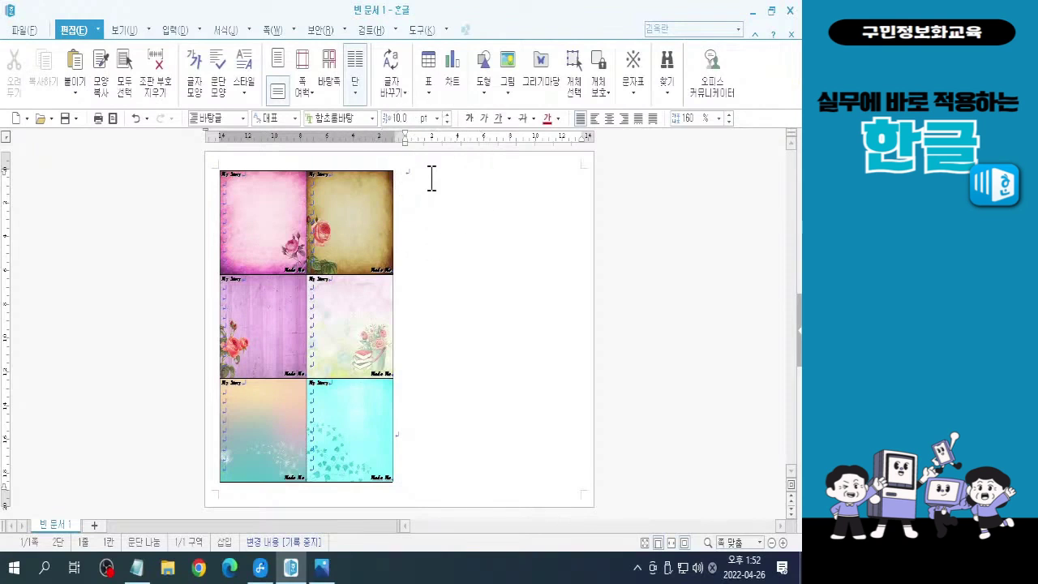
key(ctrl)
key(ctrl)
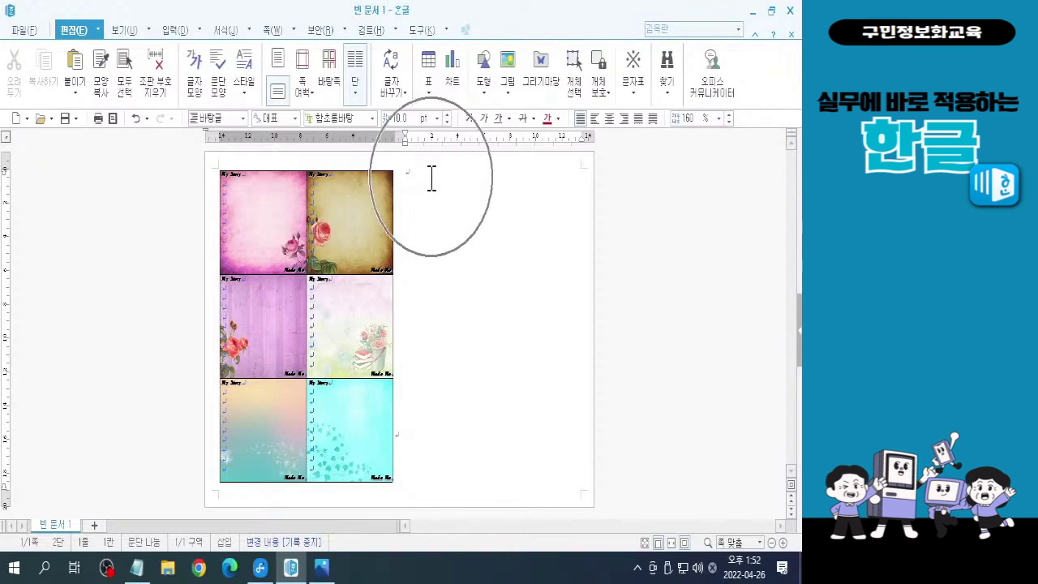
key(ctrl)
key(ctrl)
key(ctrl)
key(ctrl+v)
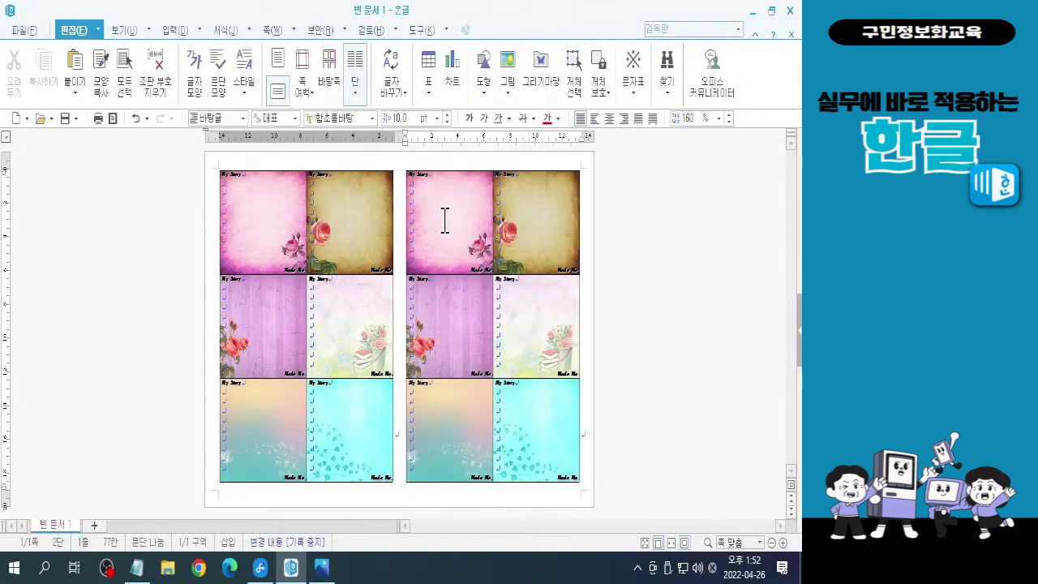
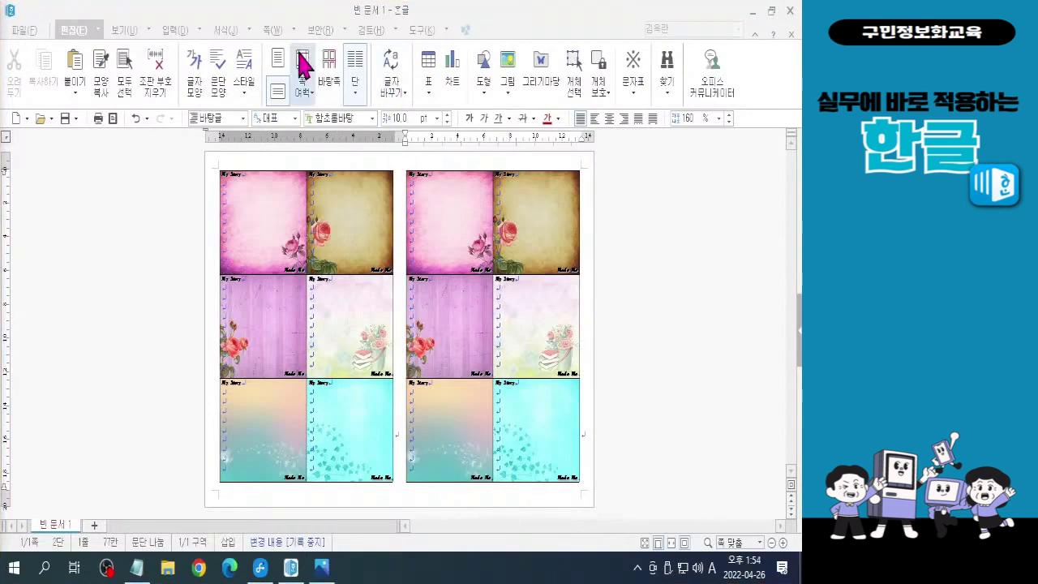
Turn on the divider line in the document's column settings and set its type to a dashed line (파선)
click(272, 30)
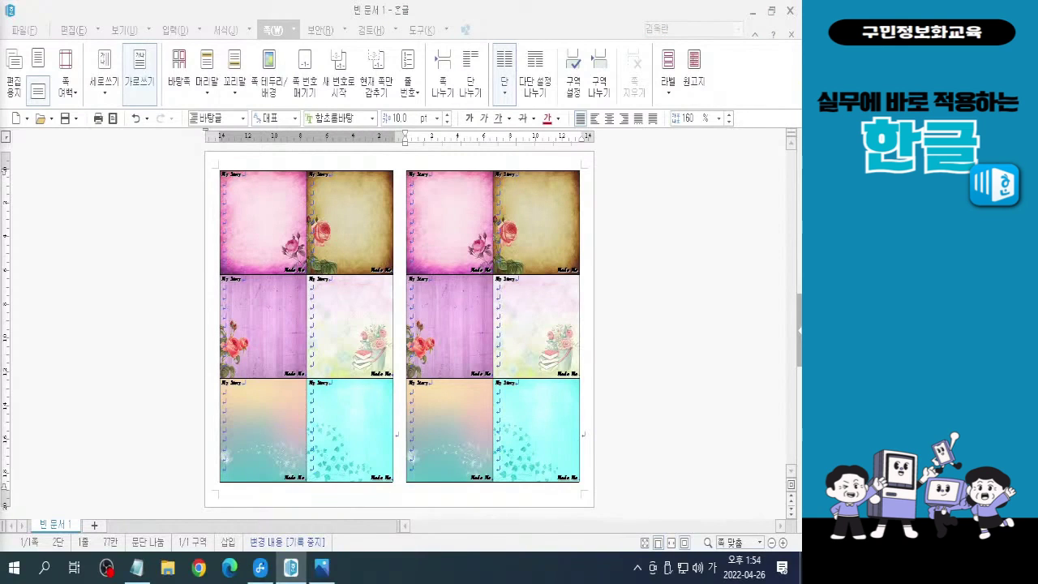
click(502, 67)
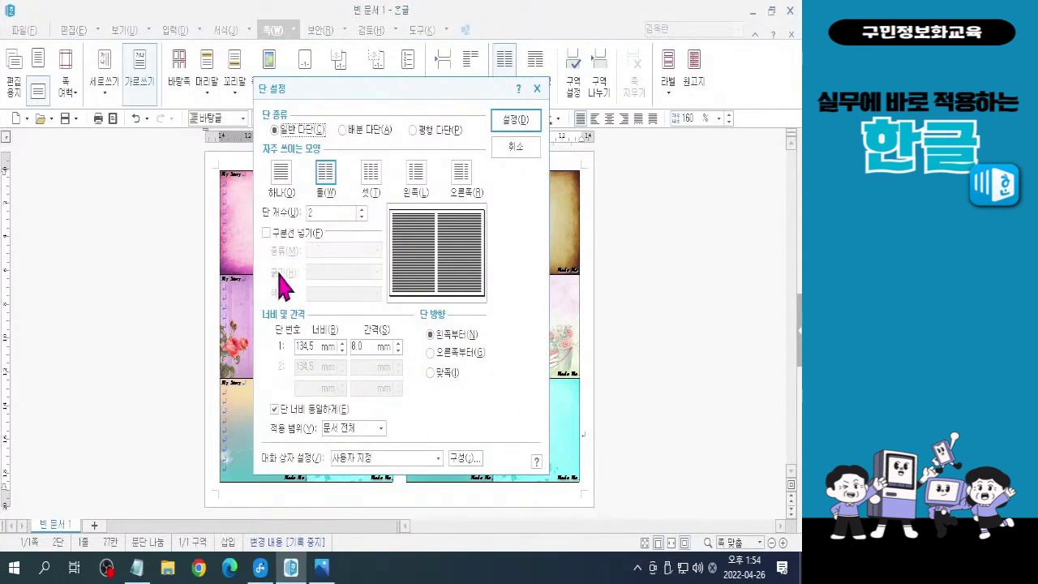
click(267, 234)
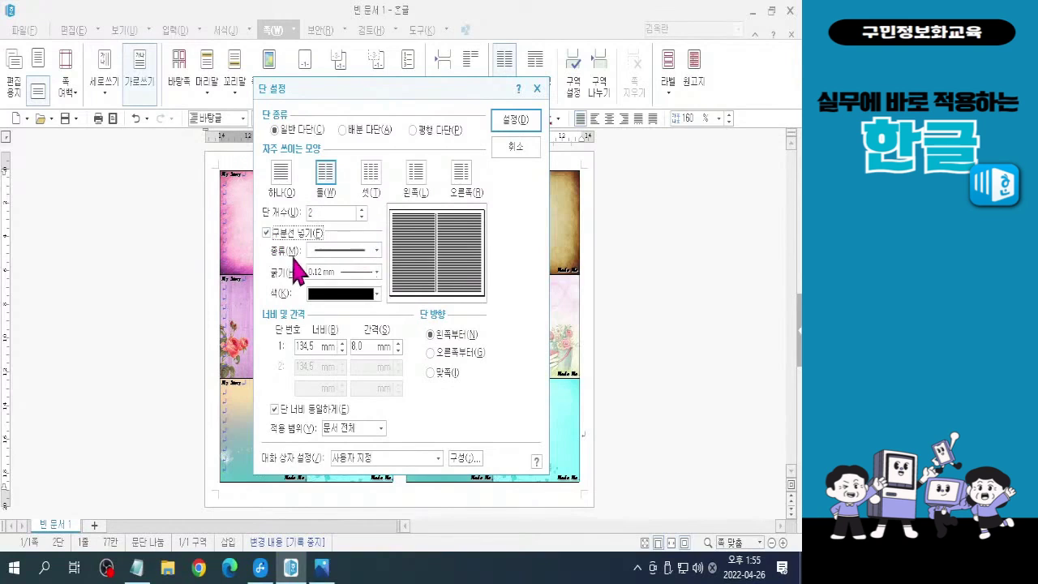
click(356, 251)
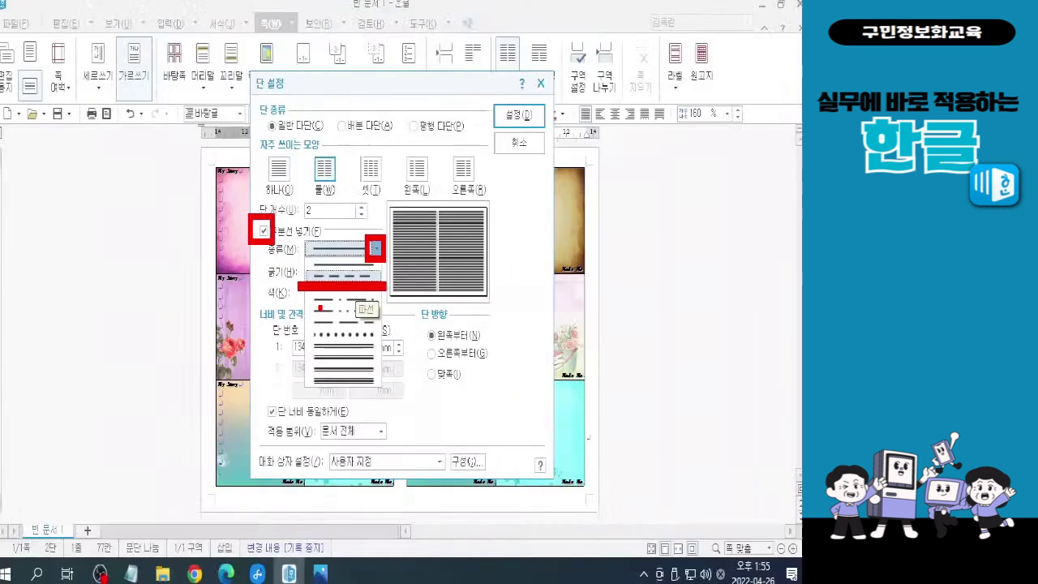
click(381, 251)
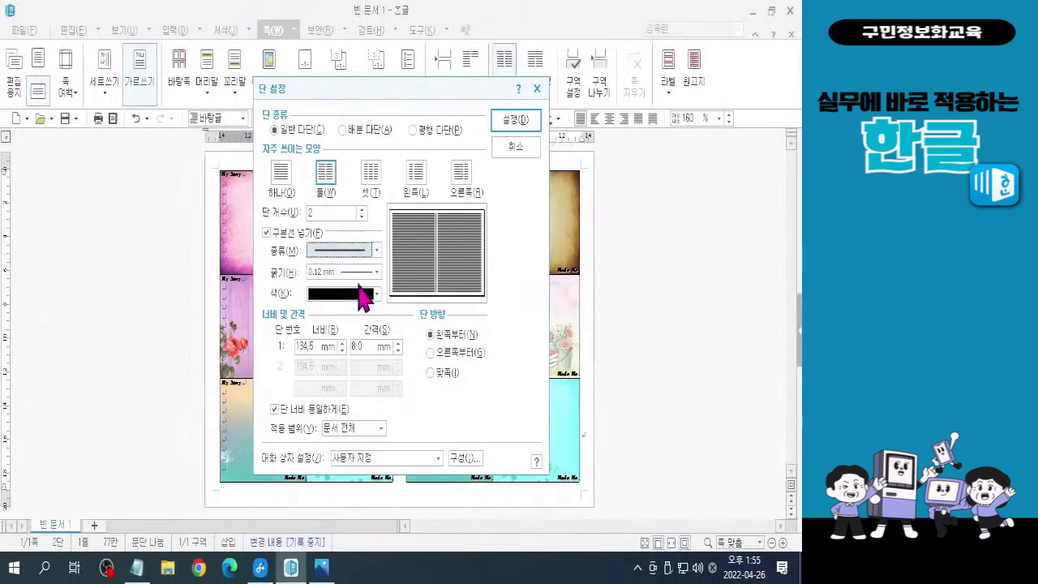
click(376, 252)
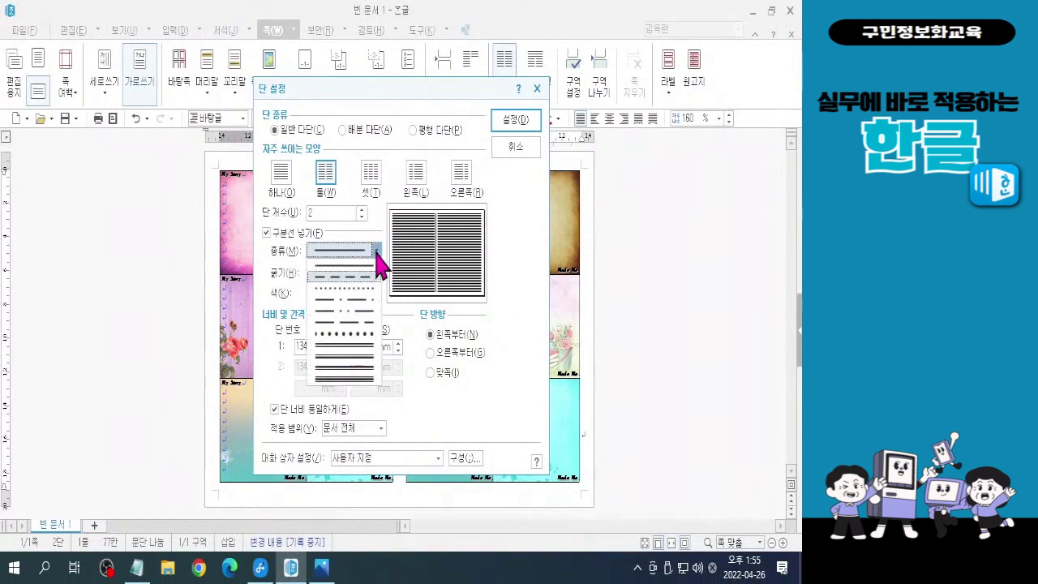
click(353, 279)
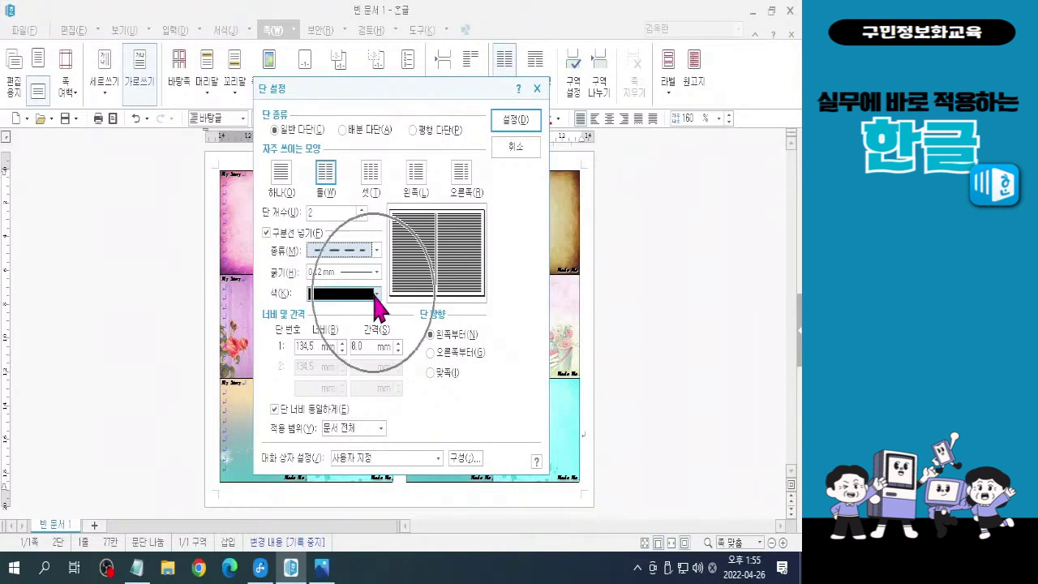
Set the column divider line's colour to blue and apply the column settings to the whole document
click(375, 294)
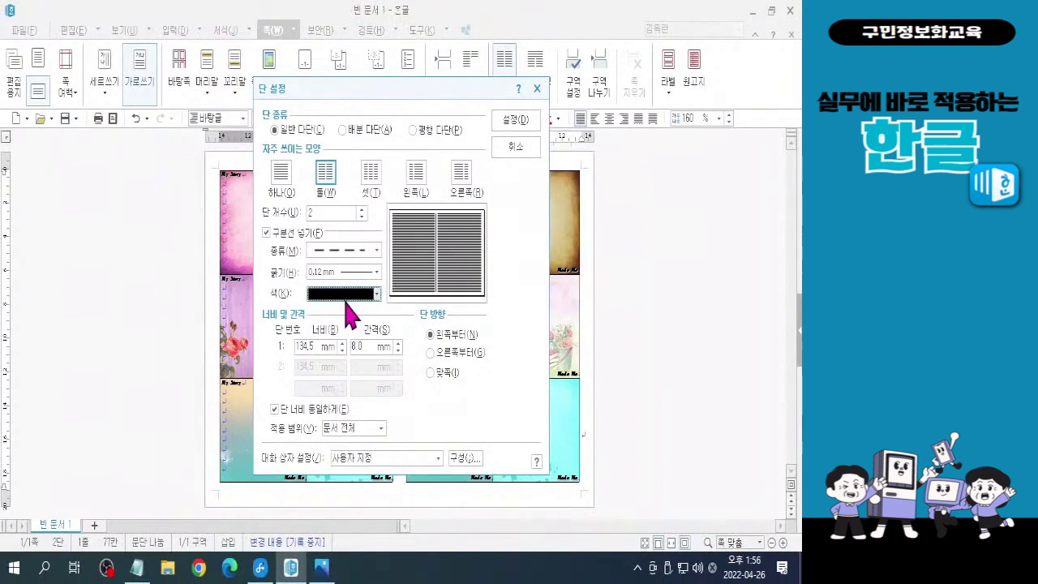
click(355, 253)
click(363, 335)
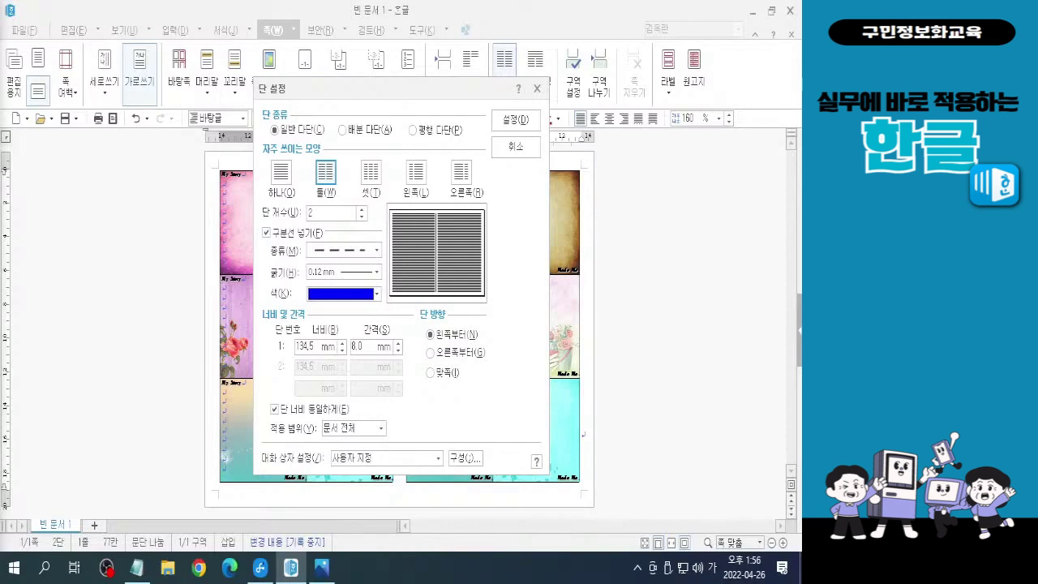
click(515, 122)
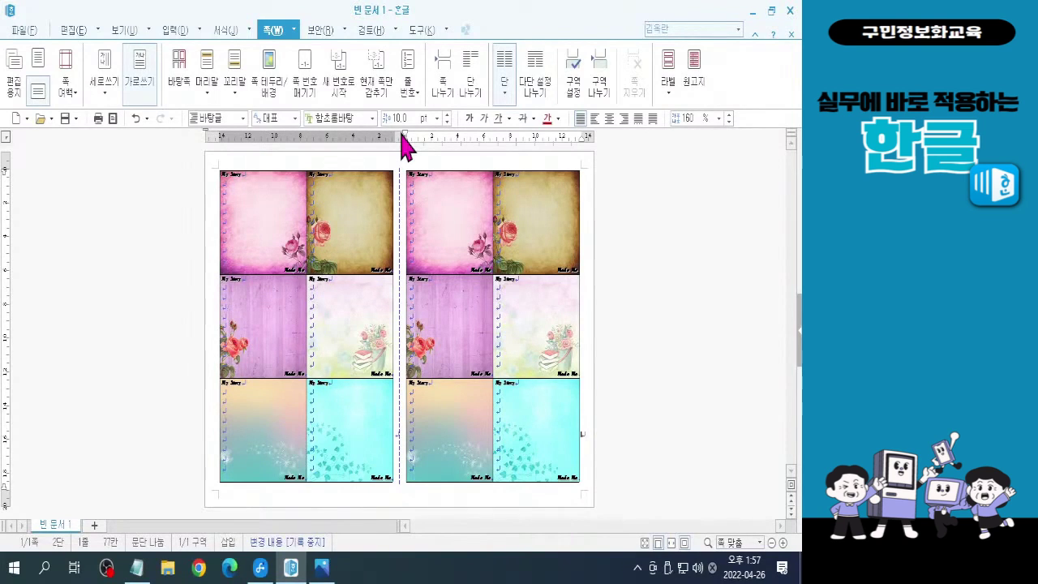
Save the document as 메모지 in the desktop folder OA 마스터 프로젝트 한글 and close the program
click(65, 123)
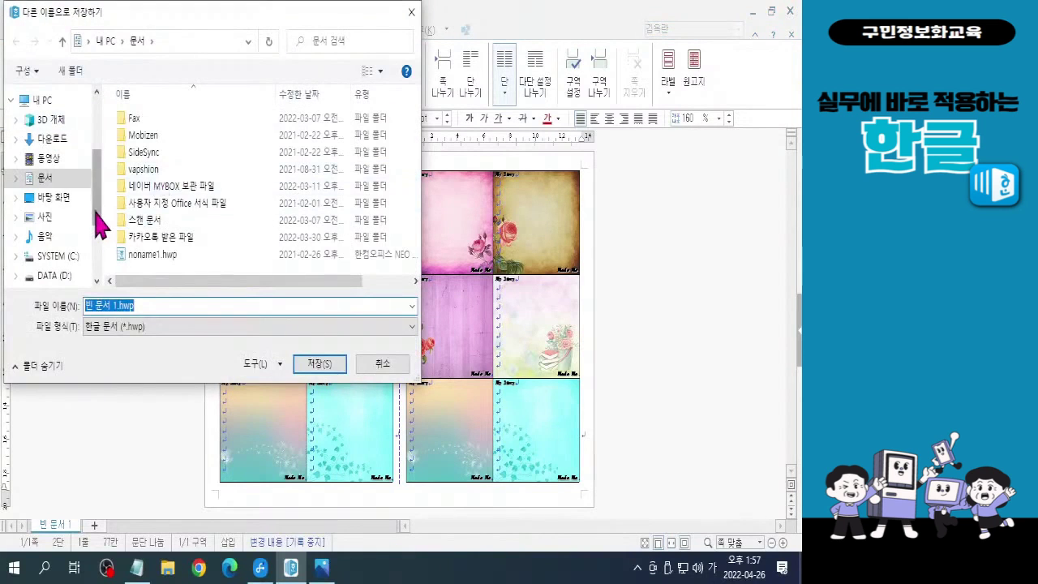
scroll(97, 230, up, 3)
click(53, 128)
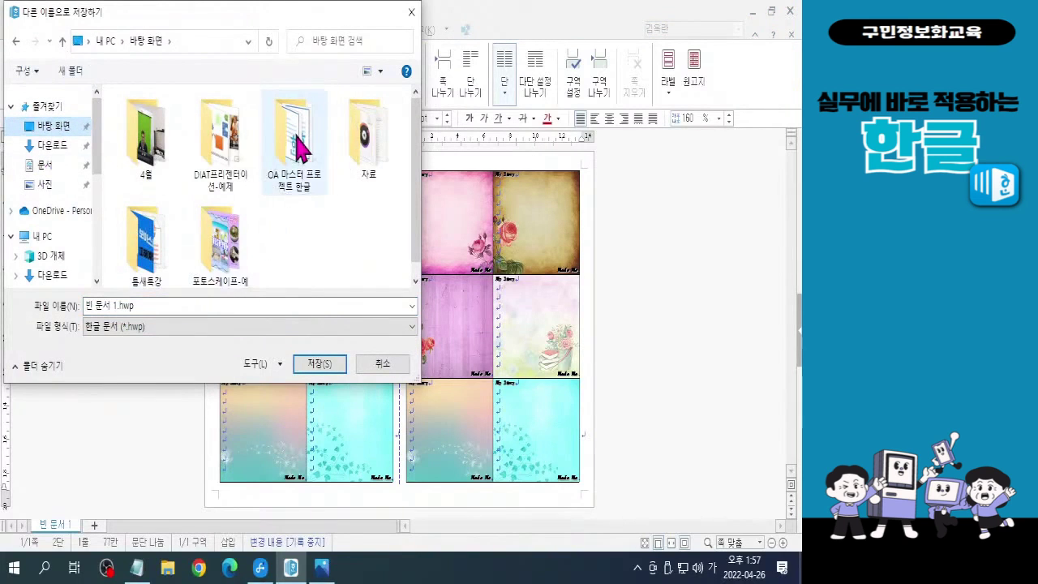
mouse_move(298, 148)
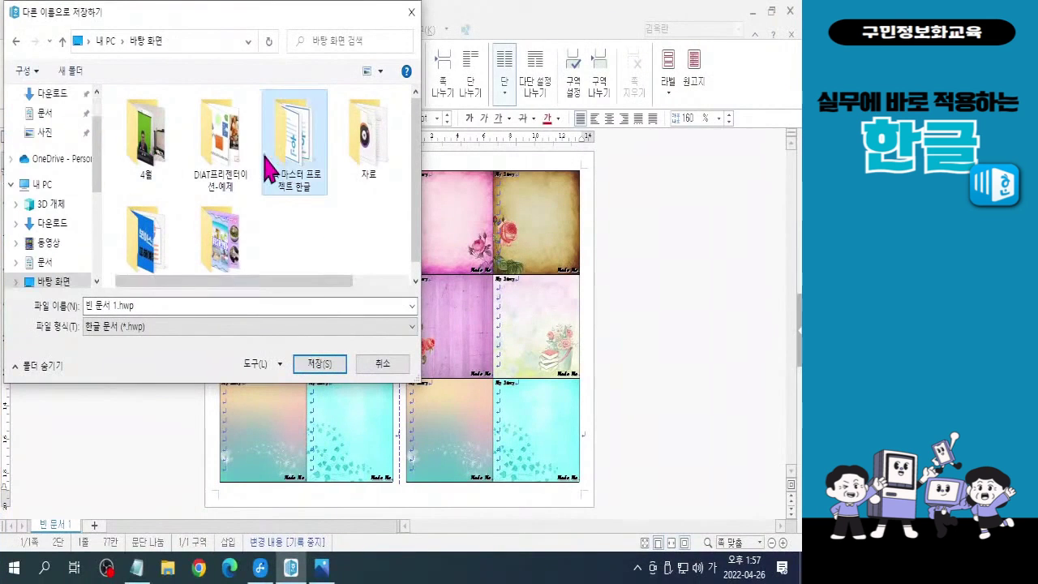
double_click(264, 155)
click(123, 308)
text(메모지)
key(Right)
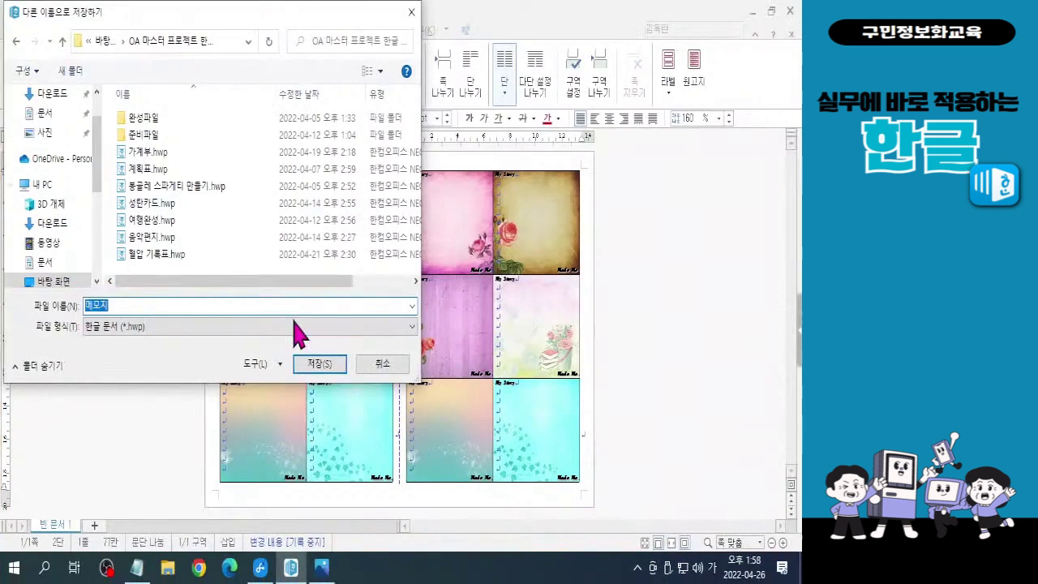
click(310, 367)
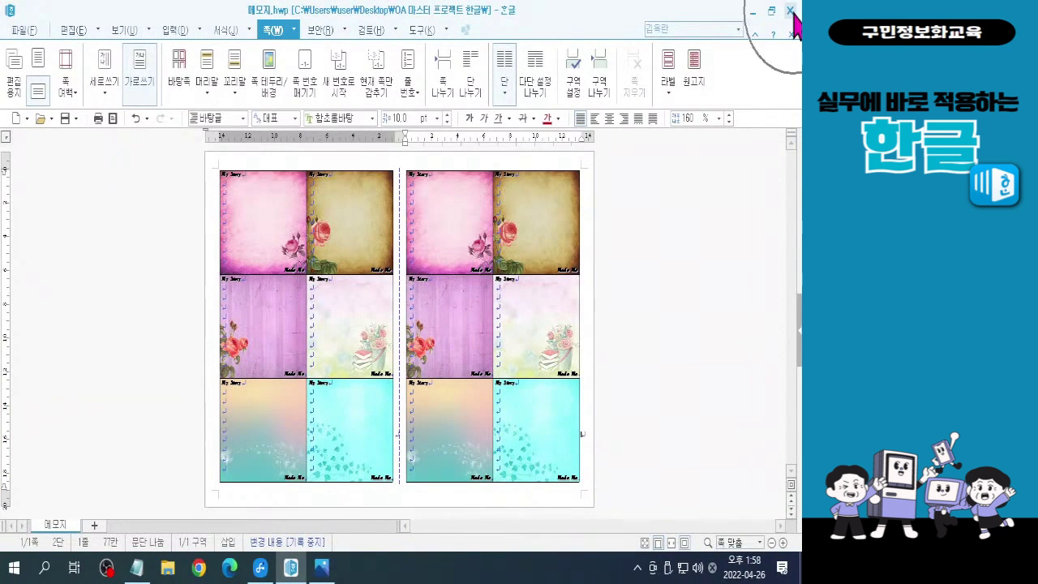
click(791, 13)
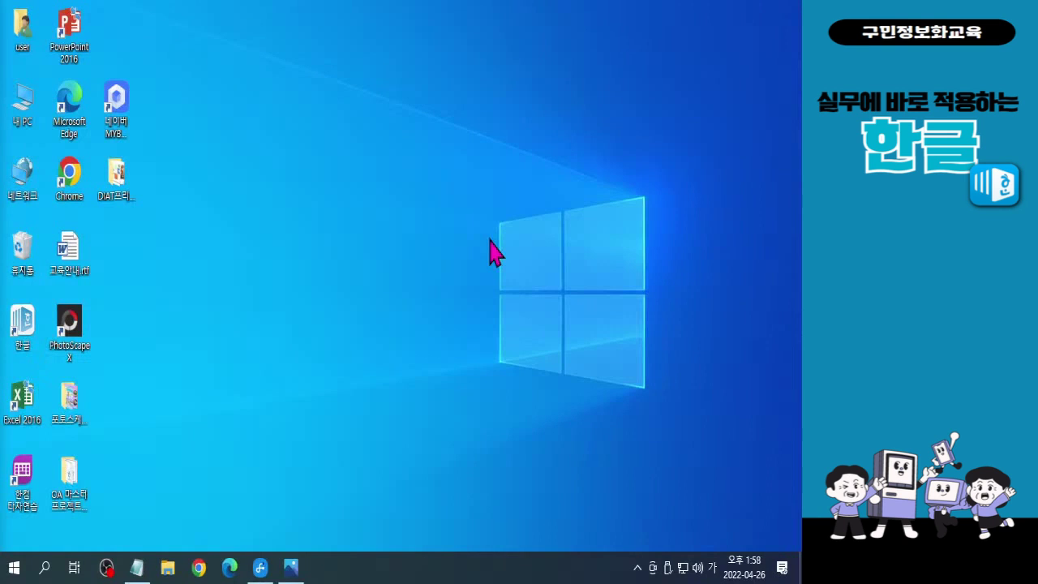
key(Hangul)
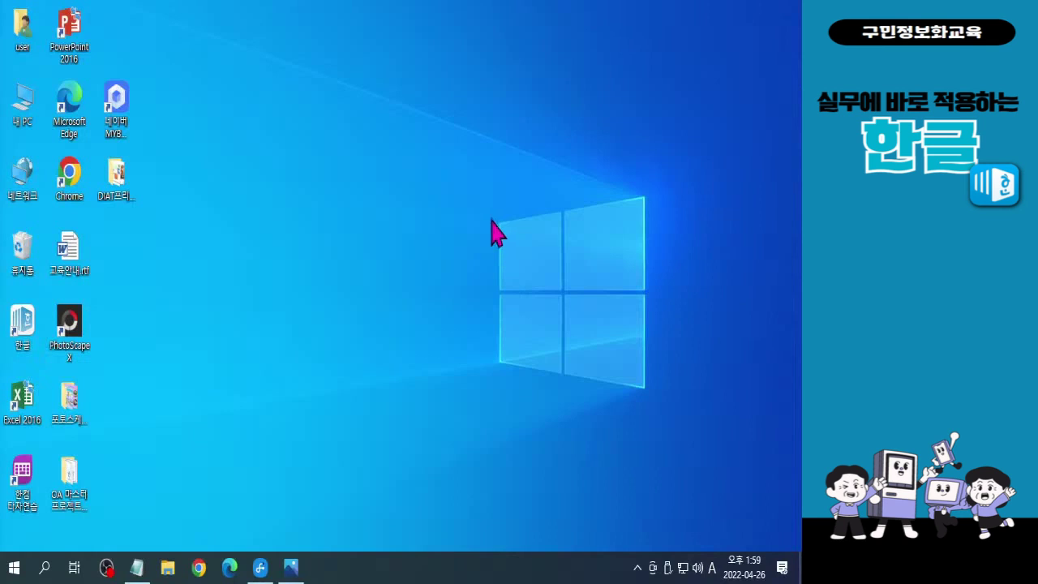
key(Hangul)
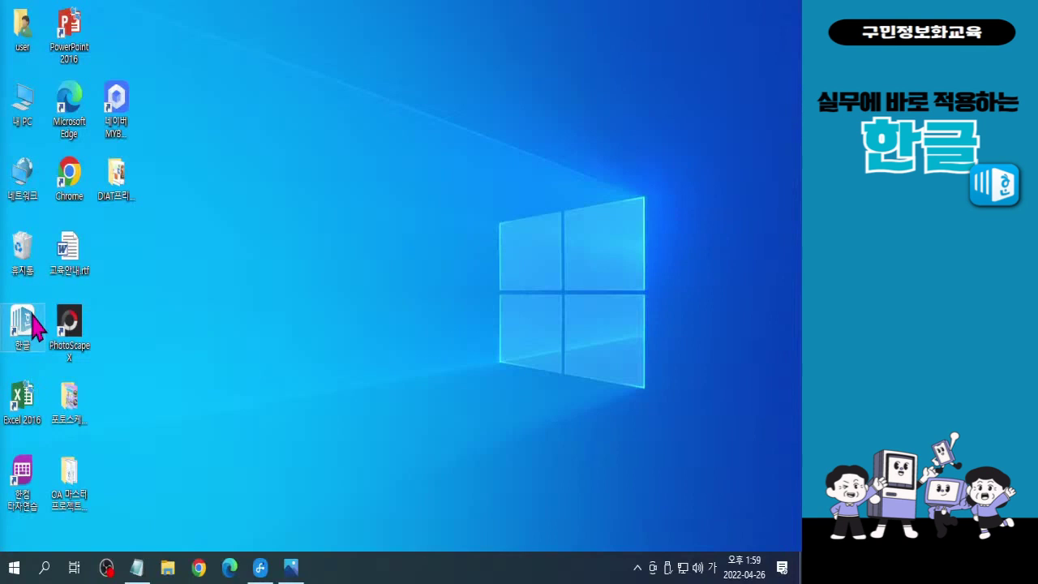
click(310, 341)
key(ctrl)
key(ctrl)
key(ctrl)
key(ctrl)
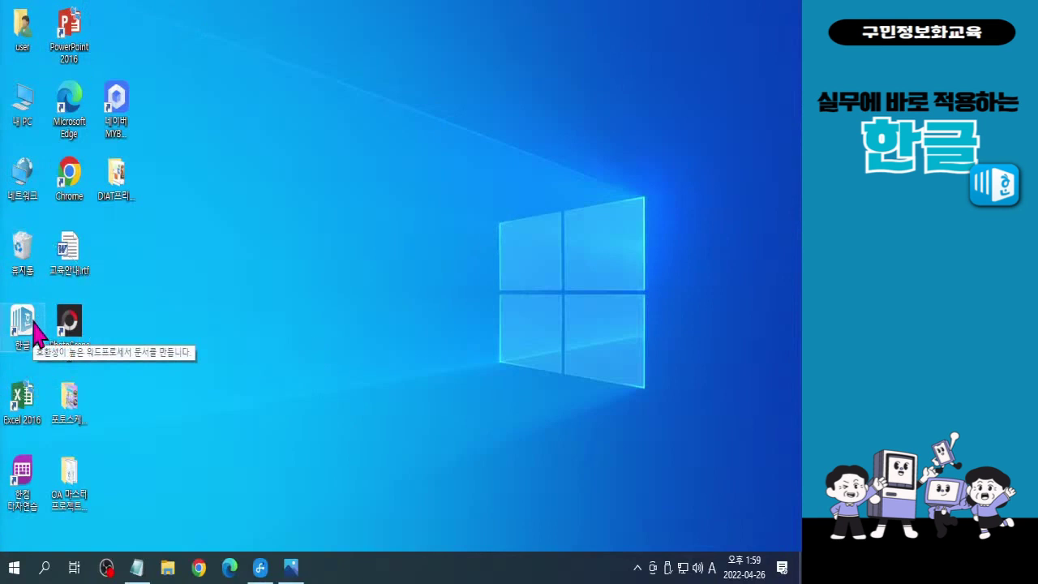
Start Hangul (한글) with a blank document and set the view zoom to 125%
double_click(34, 328)
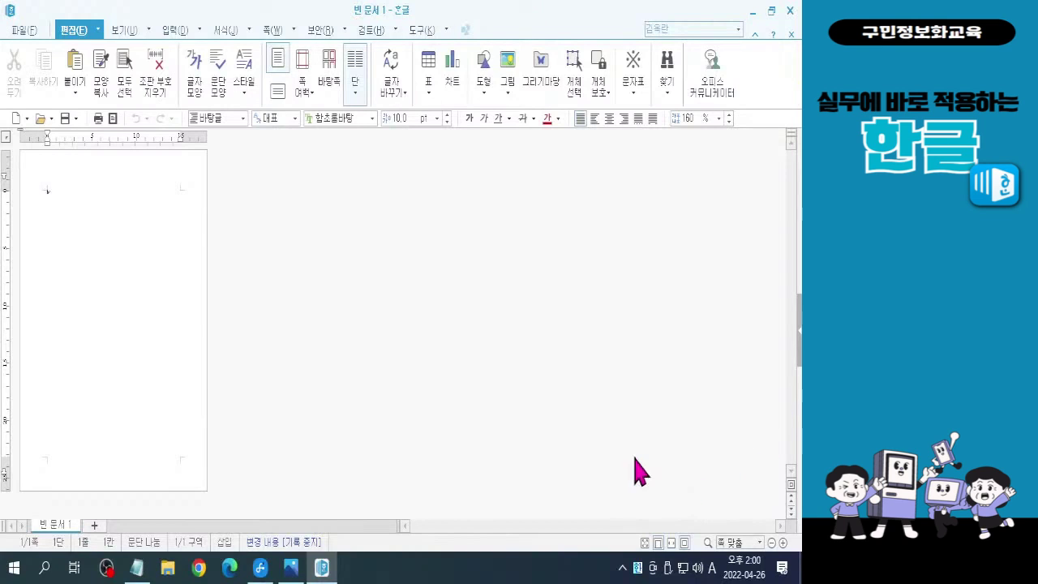
click(760, 542)
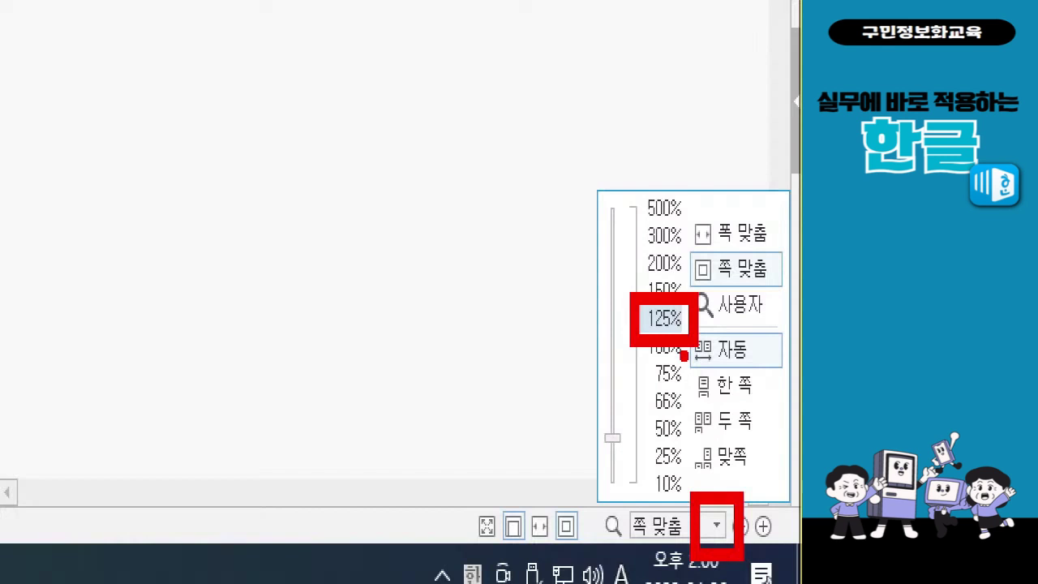
click(715, 525)
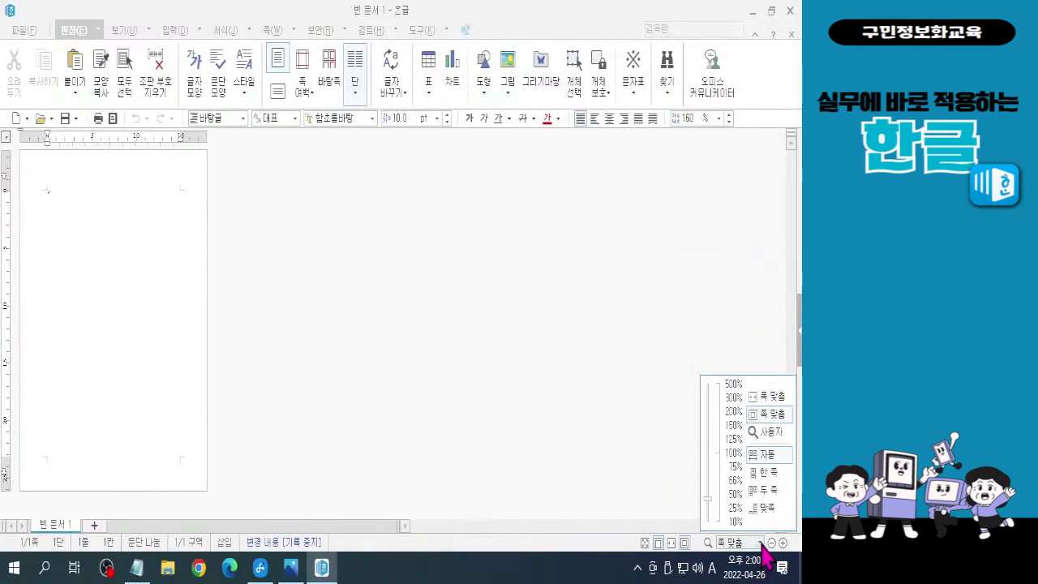
click(734, 440)
Open the page setup (편집 용지) for the blank document and set the paper orientation to landscape (가로)
key(F7)
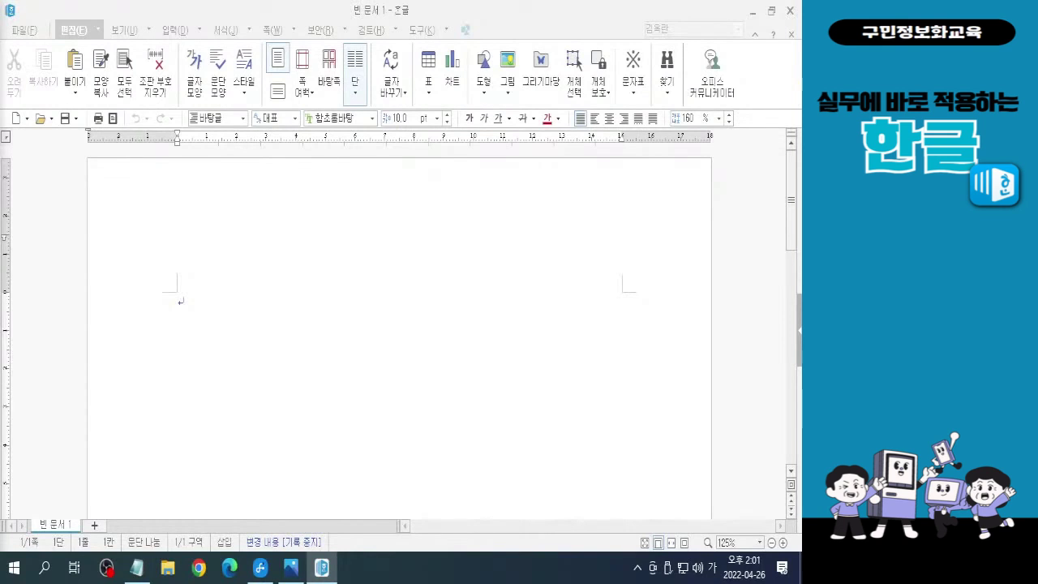
click(252, 300)
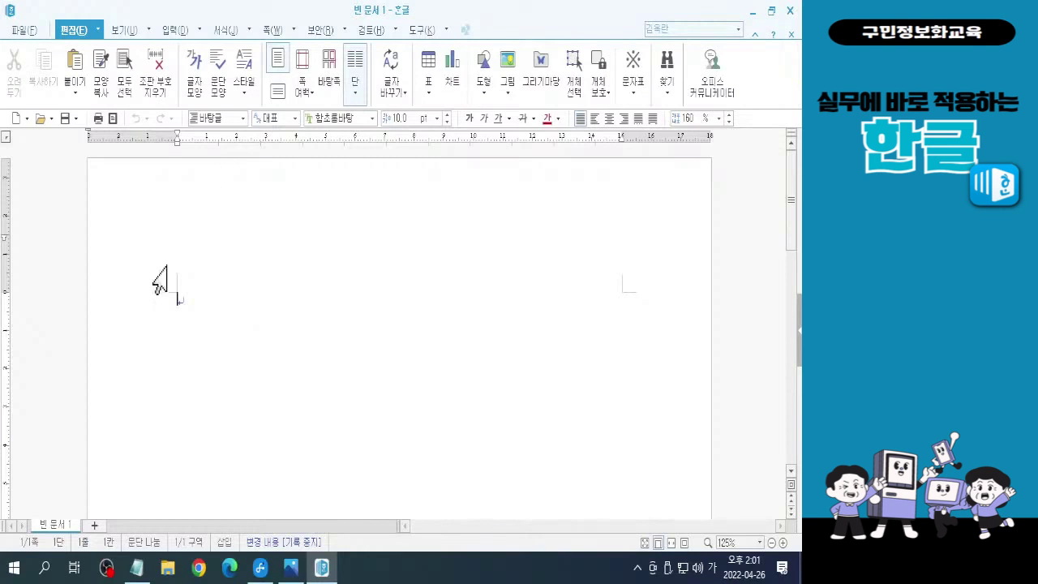
click(274, 33)
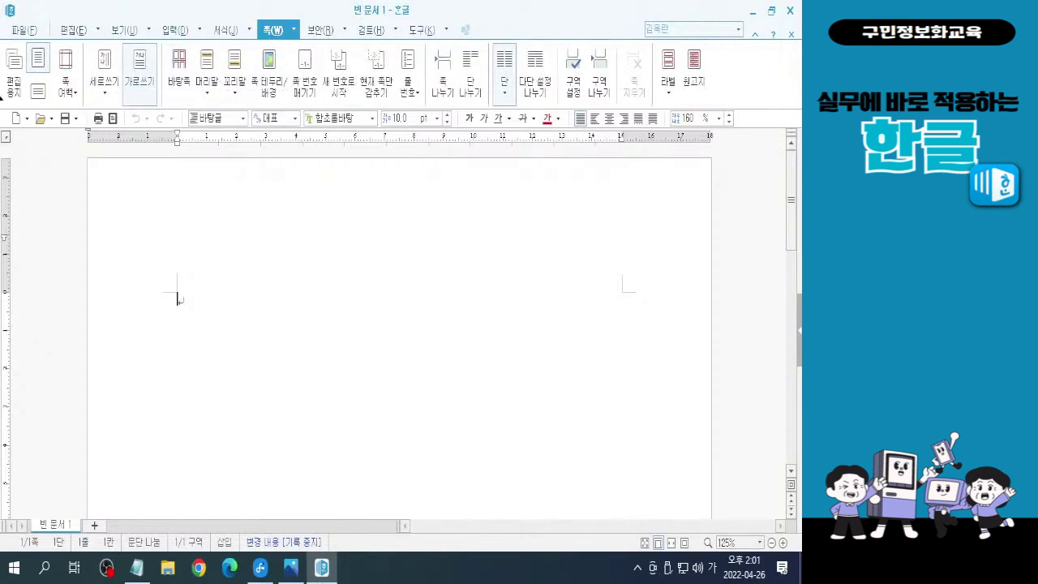
click(15, 89)
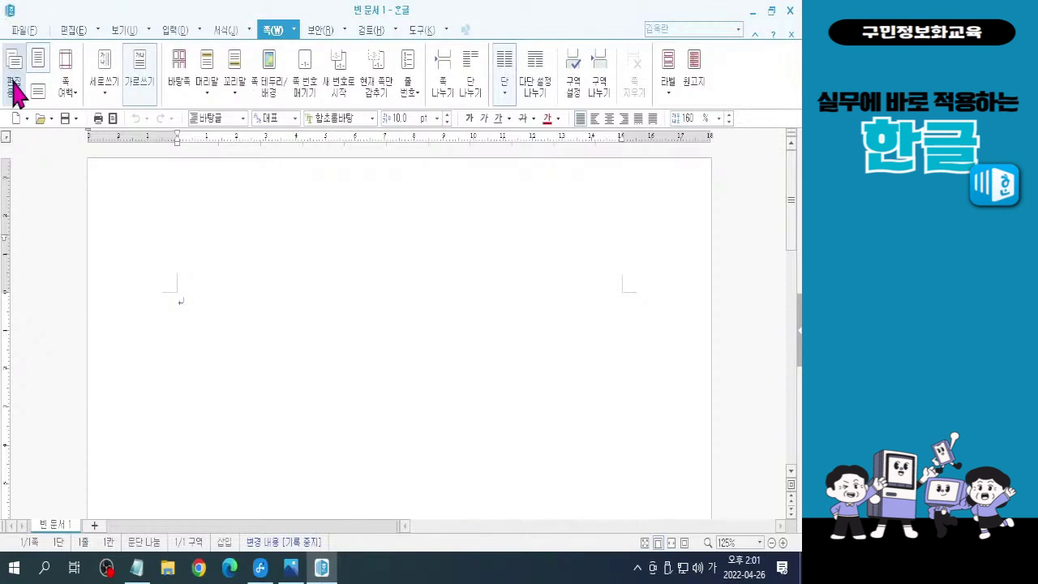
key(ctrl)
key(ctrl)
key(ctrl)
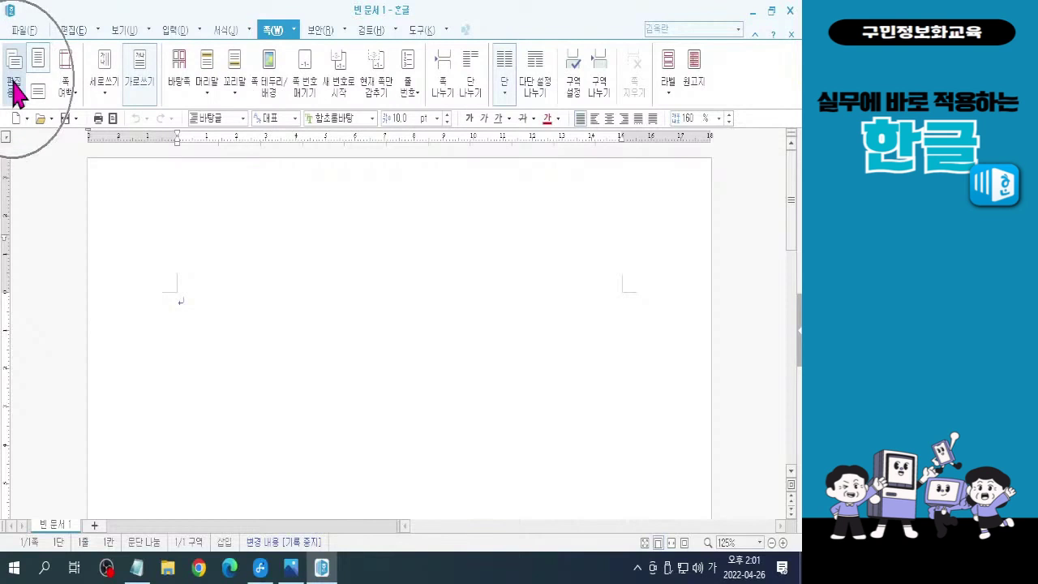
key(ctrl)
click(14, 89)
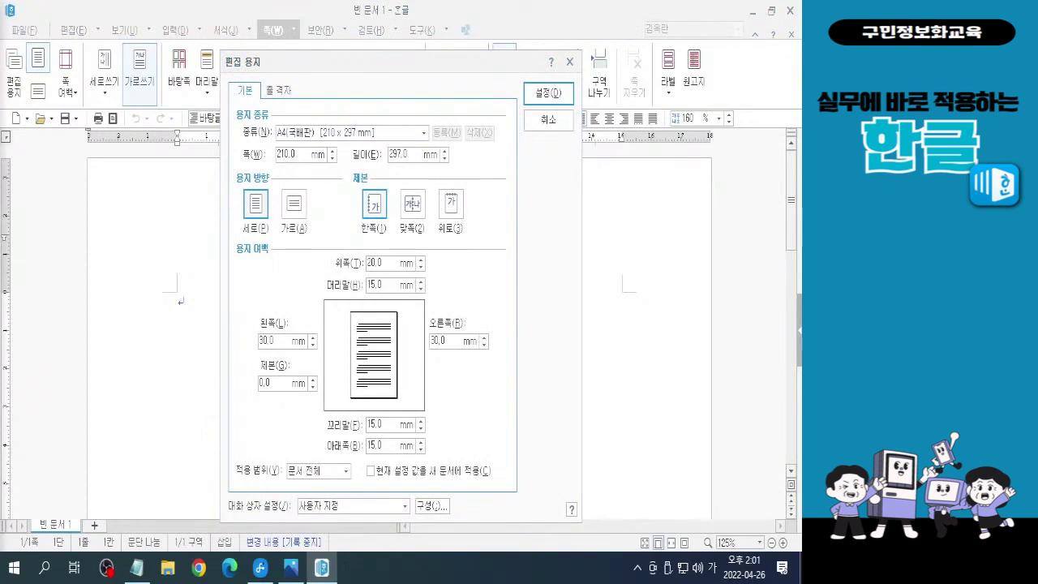
click(300, 206)
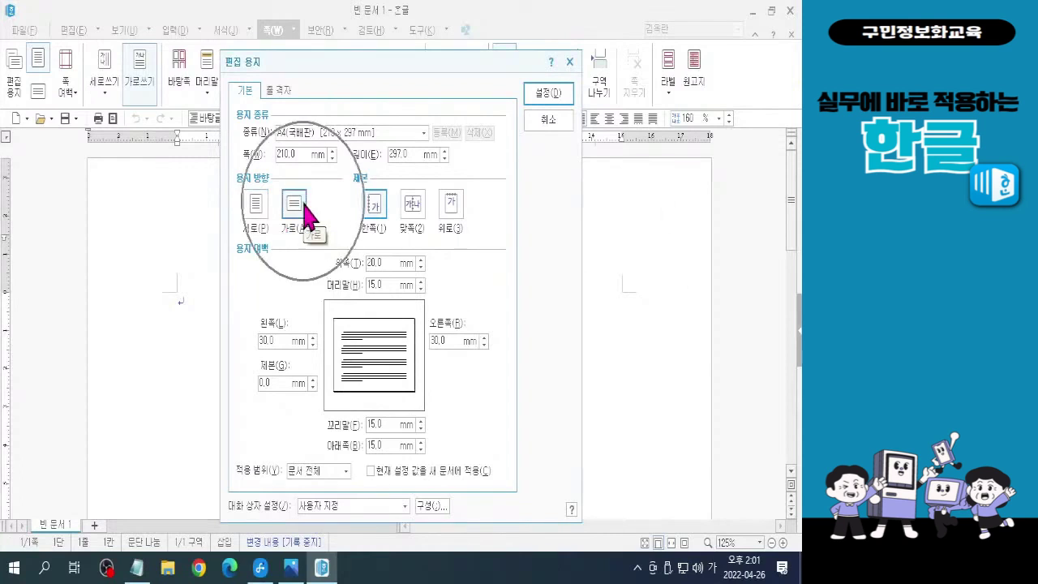
Set the page's top and bottom margins to 10 mm each
click(388, 262)
key(BackSpace)
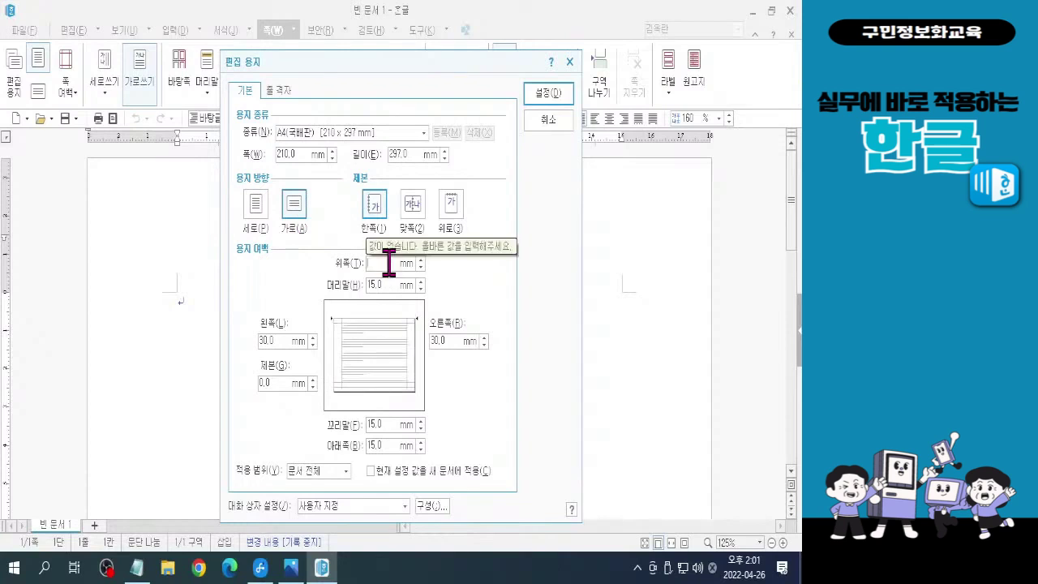
text(10)
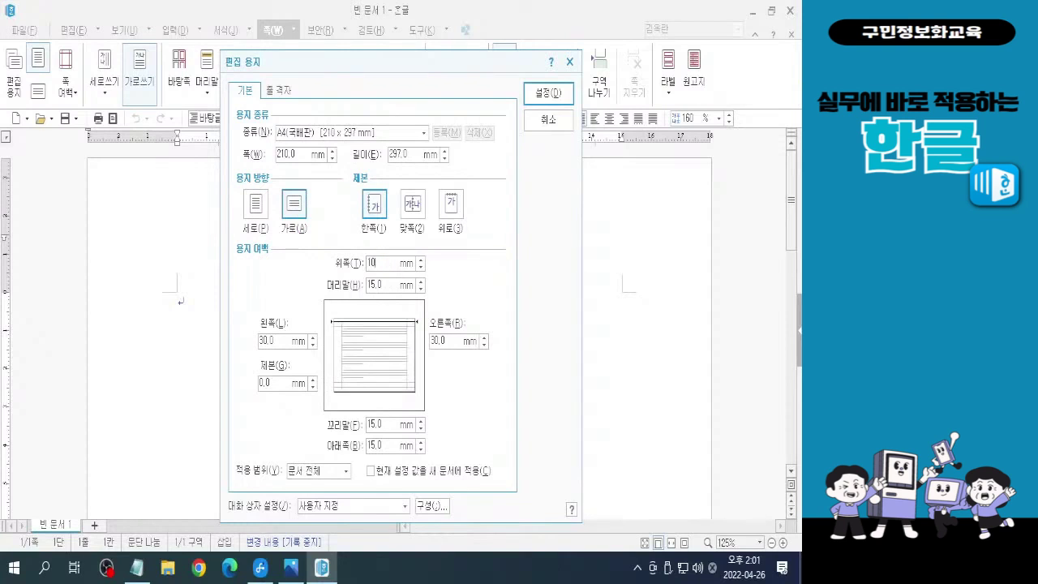
key(Tab)
text(10)
key(Tab)
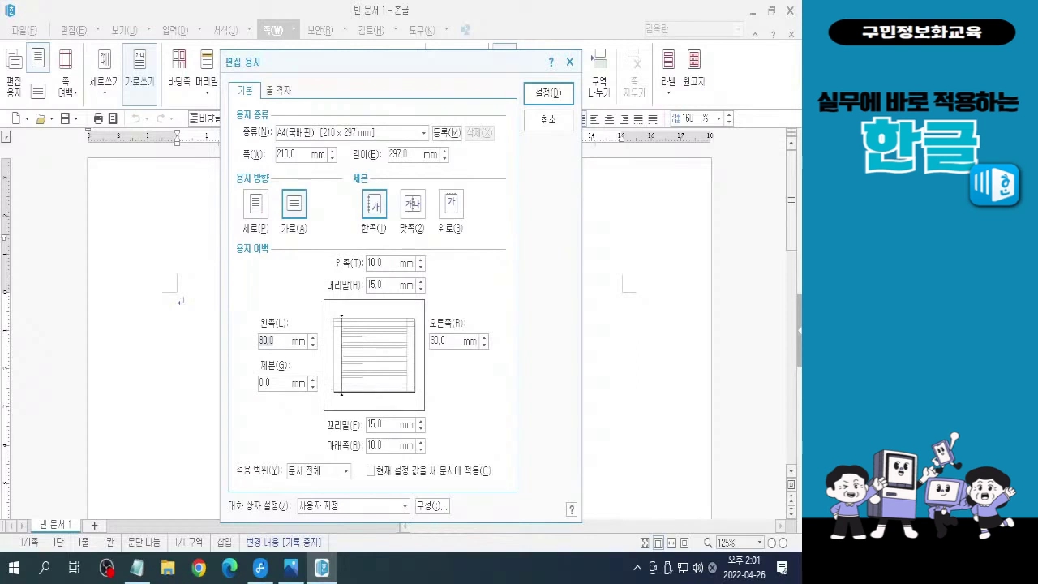
Set the page's left and right margins to 20 mm each
text(20)
key(Tab)
text(20)
key(Tab)
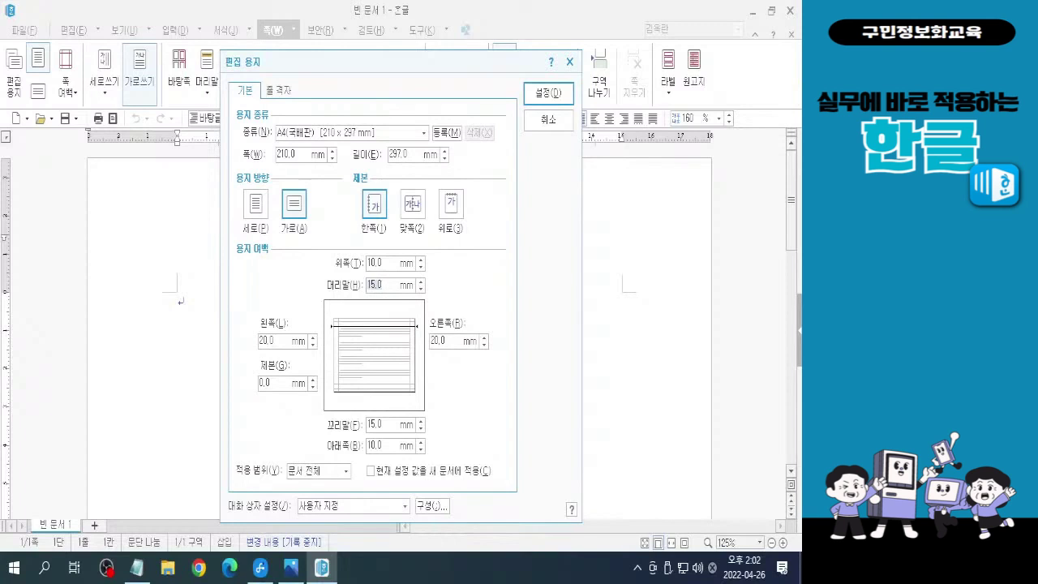
Set the header and footer margins to 0 mm each
text(0)
key(Tab)
text(0)
key(Tab)
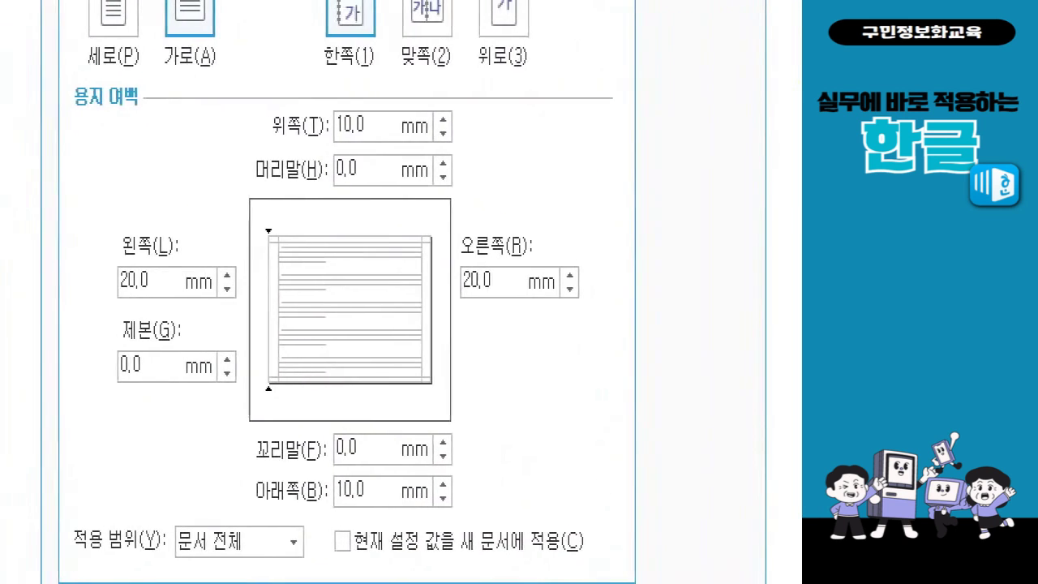
click(400, 402)
mouse_move(265, 99)
mouse_down()
mouse_move(407, 128)
mouse_move(468, 153)
mouse_up()
drag(246, 467, 473, 526)
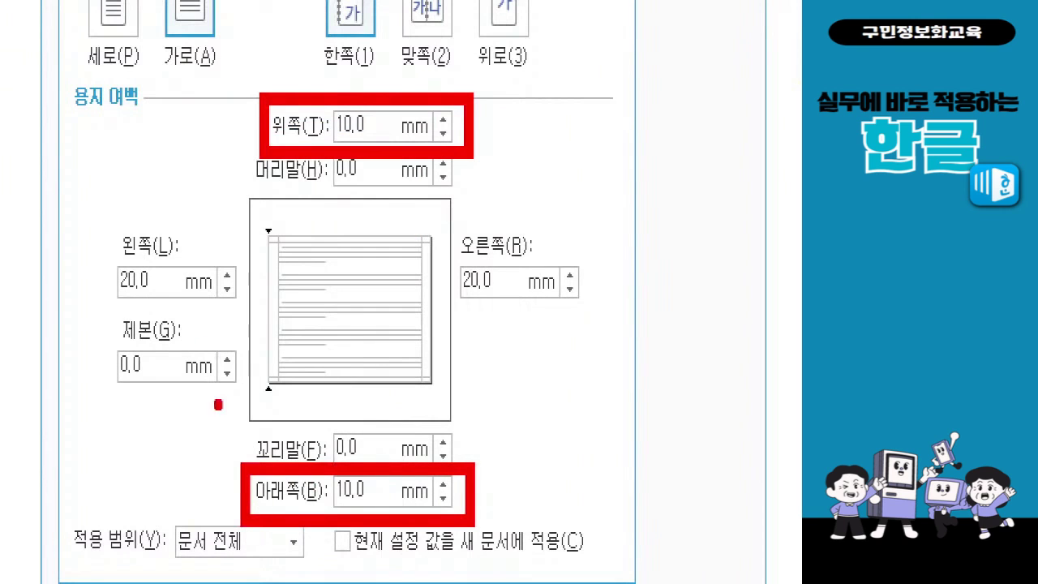
drag(110, 301, 157, 301)
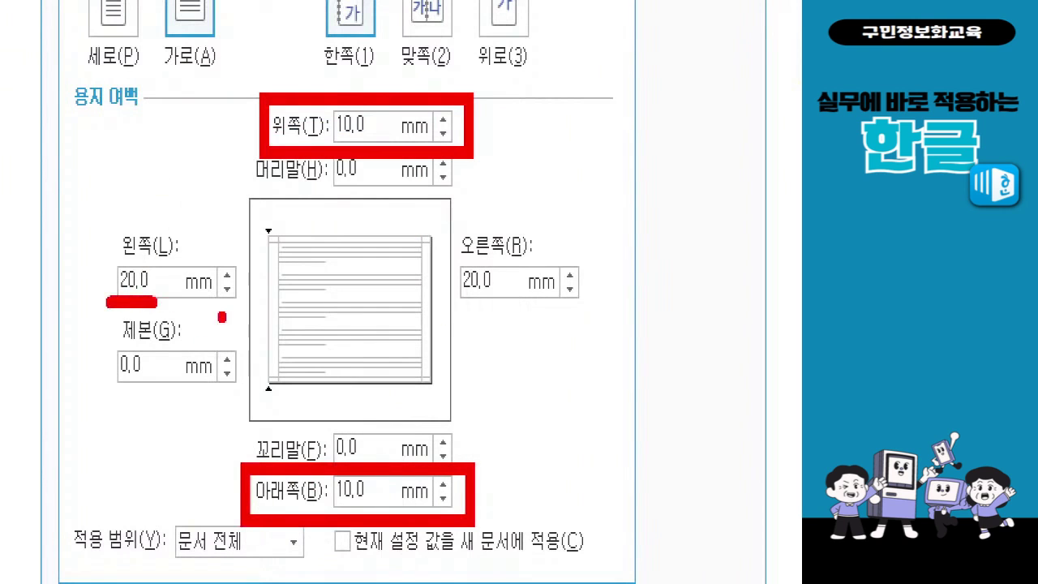
drag(460, 306, 503, 307)
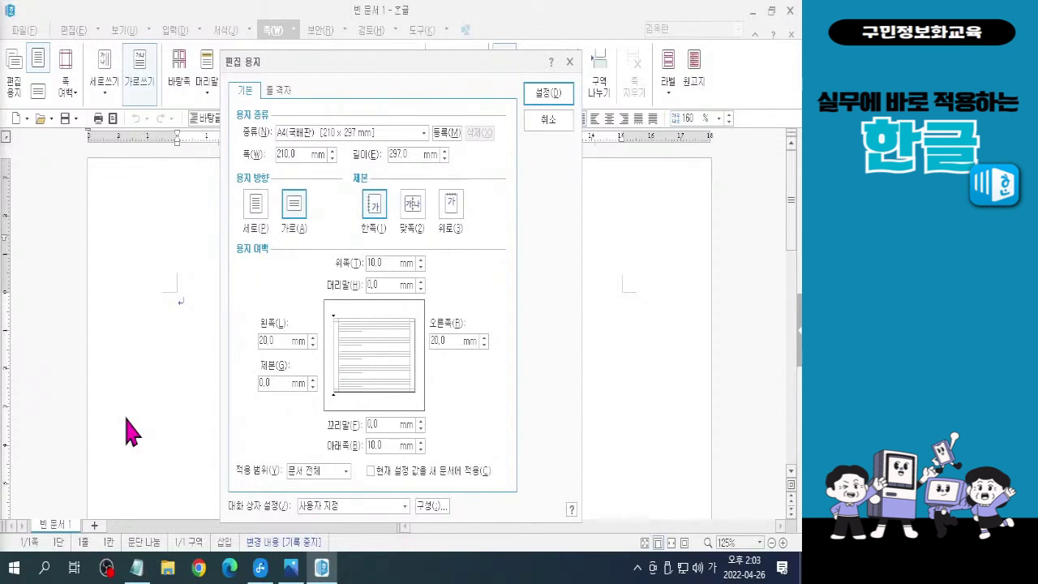
key(Hangul)
key(Hangul)
key(Hangul)
key(Hangul)
key(Hangul)
key(Hangul)
Apply the landscape A4 page setup with the custom margins to the whole document (문서 전체)
click(543, 94)
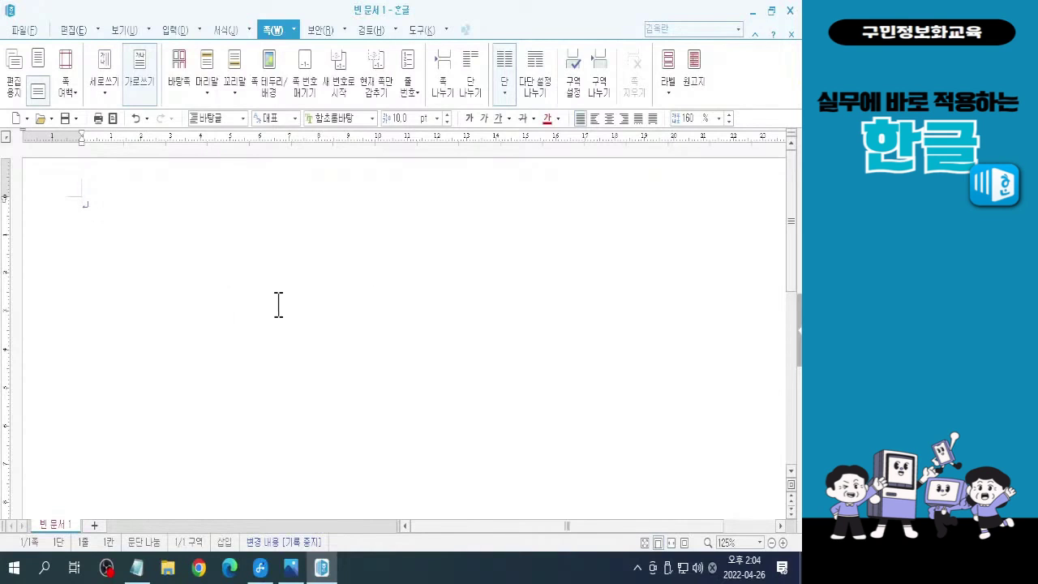
key(ctrl)
key(ctrl)
key(ctrl)
Draw a horizontal text box about 76 mm wide and 11 mm high at the page's upper-left margin corner
click(177, 31)
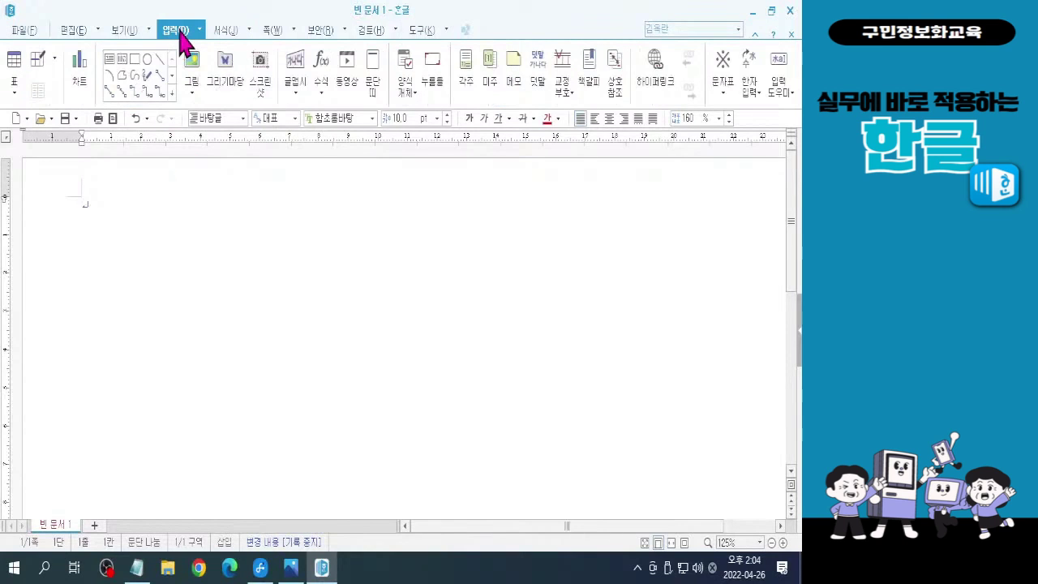
click(111, 61)
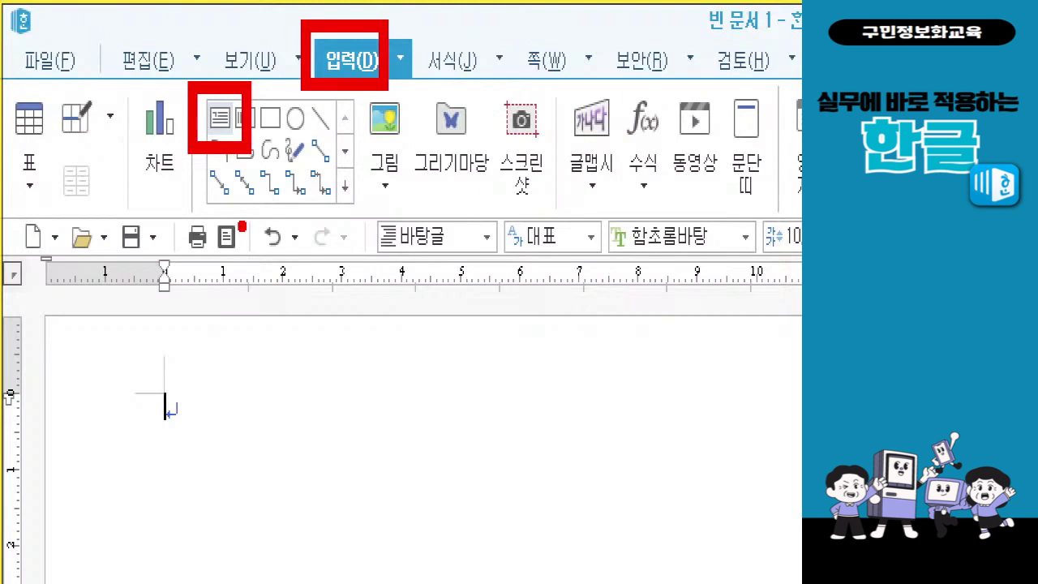
click(220, 118)
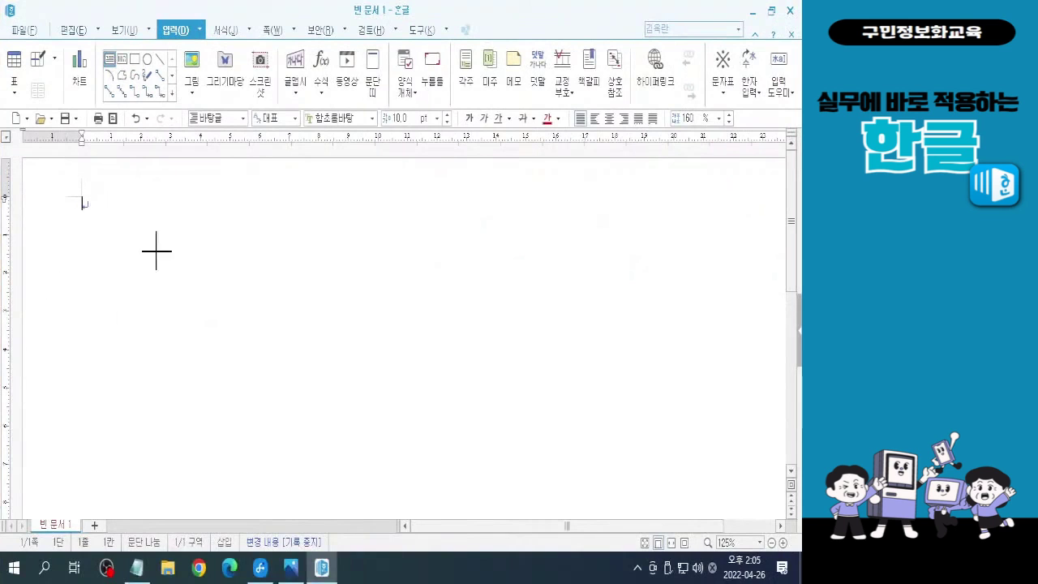
drag(81, 201, 305, 242)
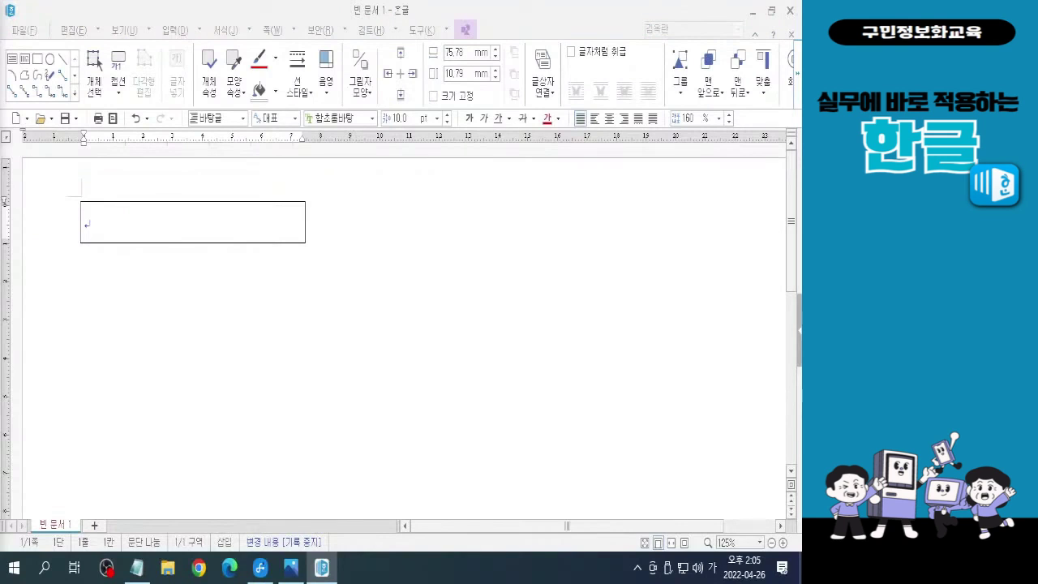
Set the text inside the text box to 15 pt and bold
click(200, 221)
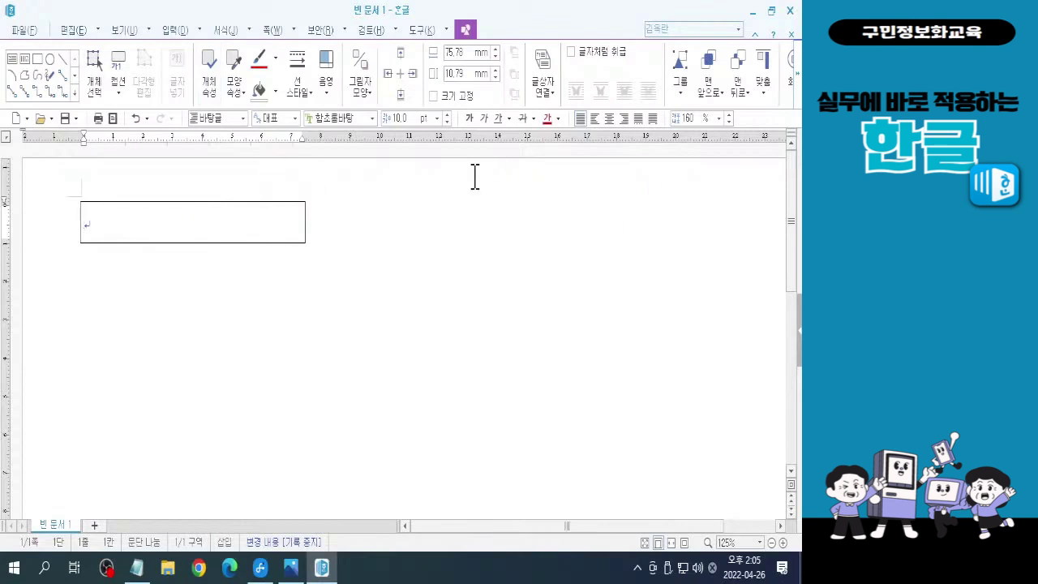
click(436, 120)
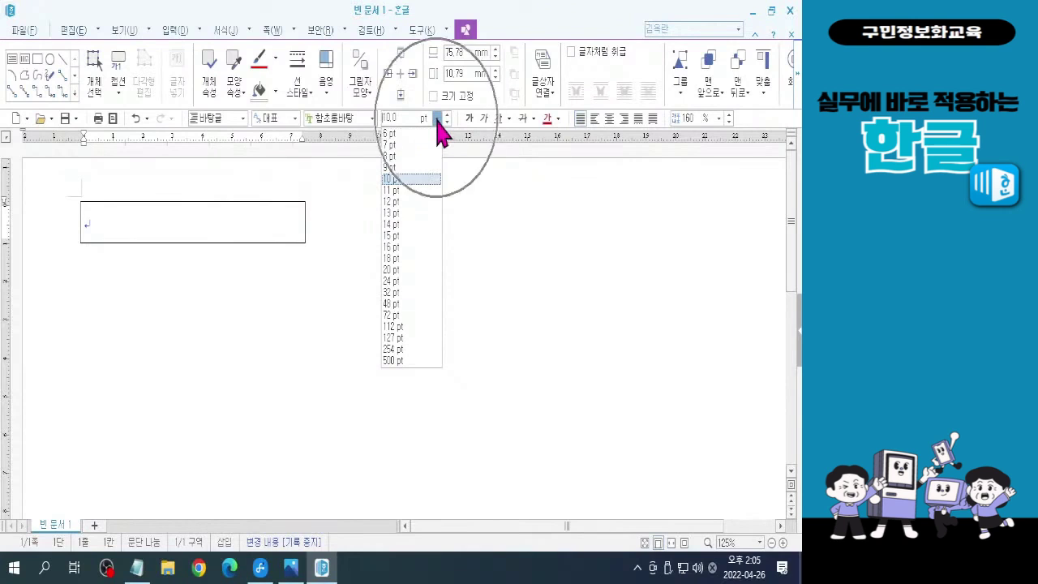
click(418, 235)
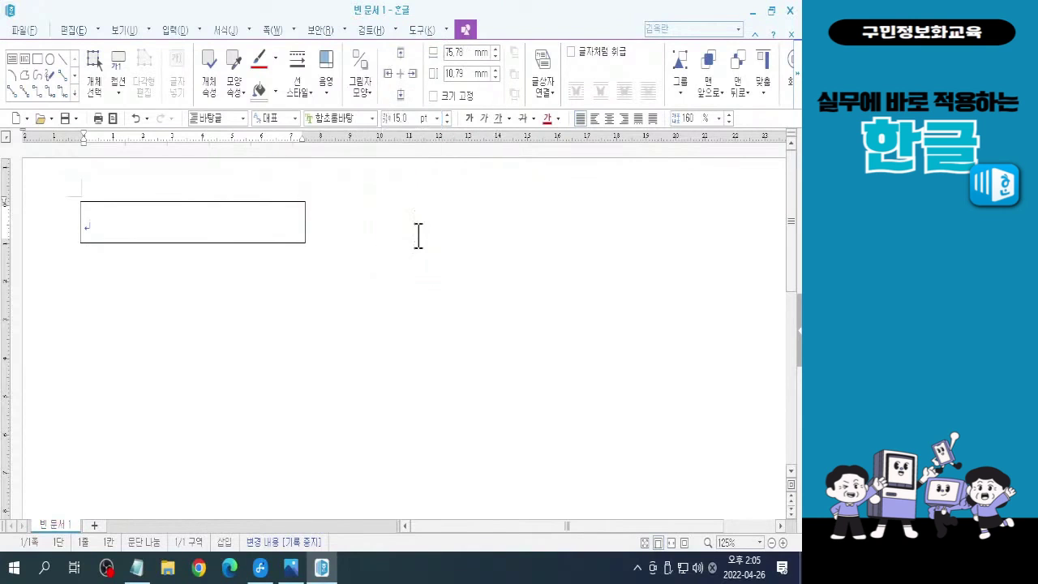
click(469, 118)
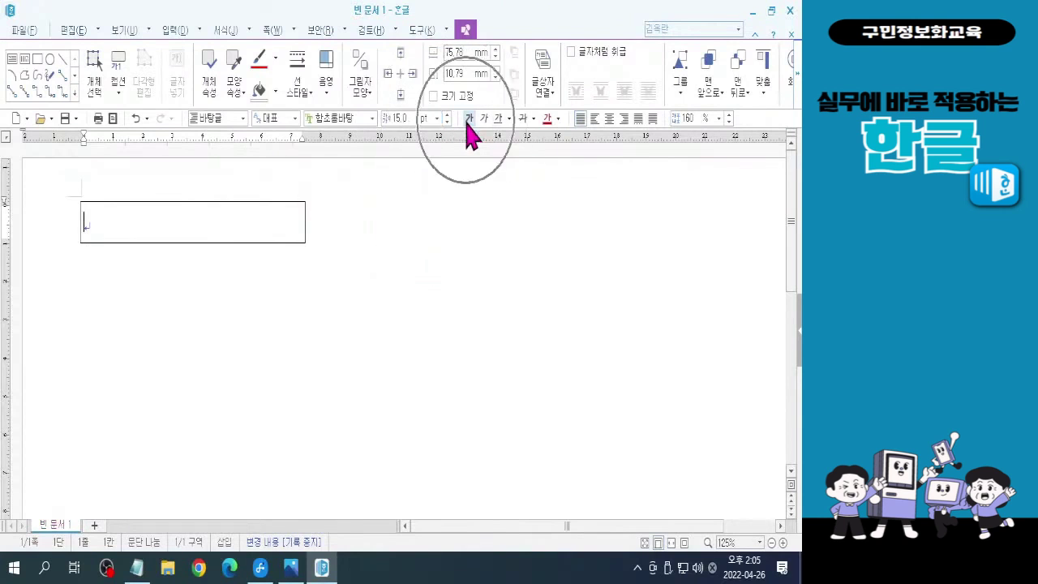
Switch the font colour palette to the 기본 colour theme
click(558, 118)
click(649, 169)
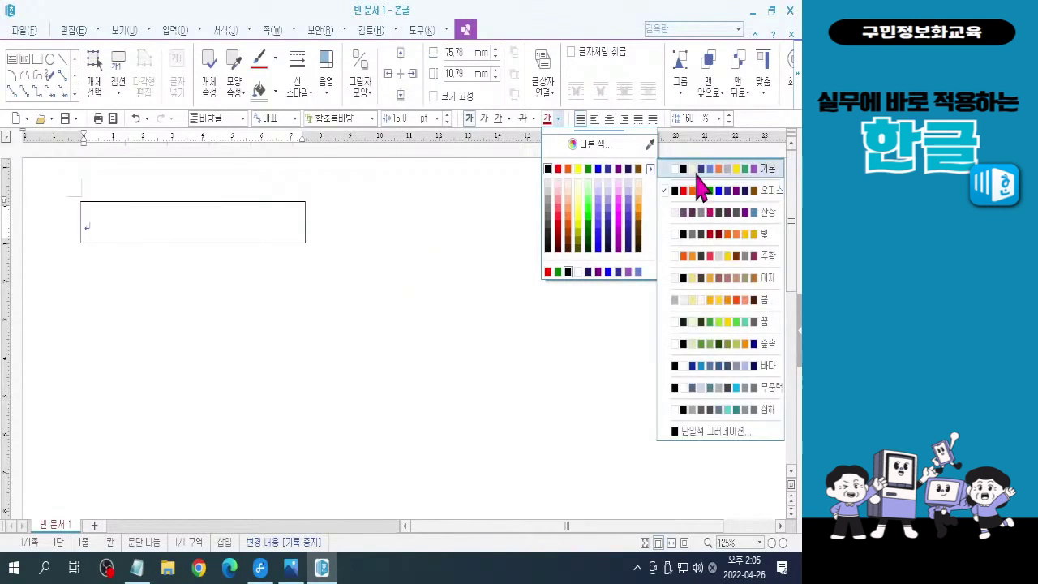
click(700, 168)
click(649, 172)
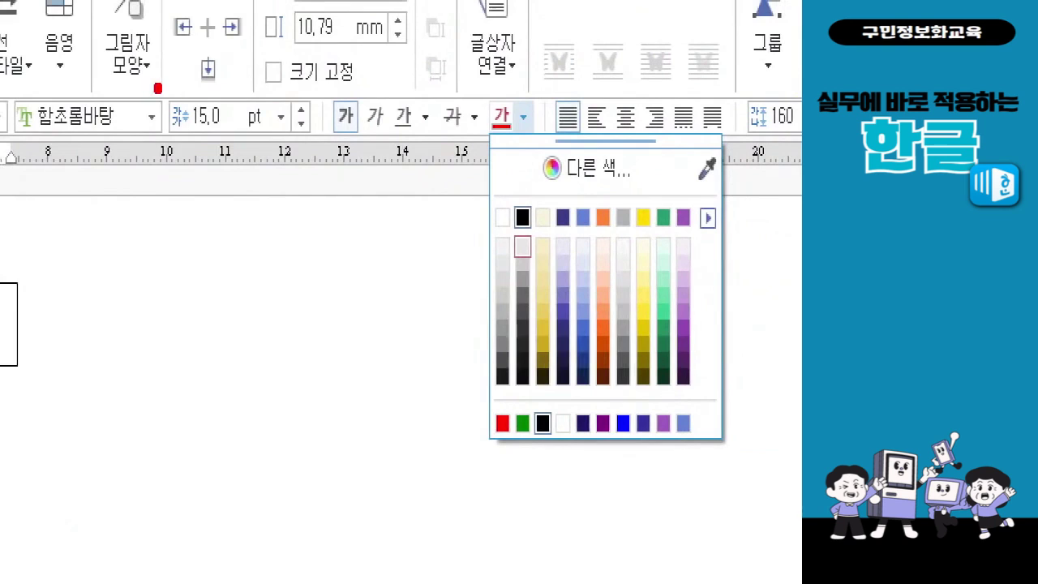
drag(158, 84, 284, 148)
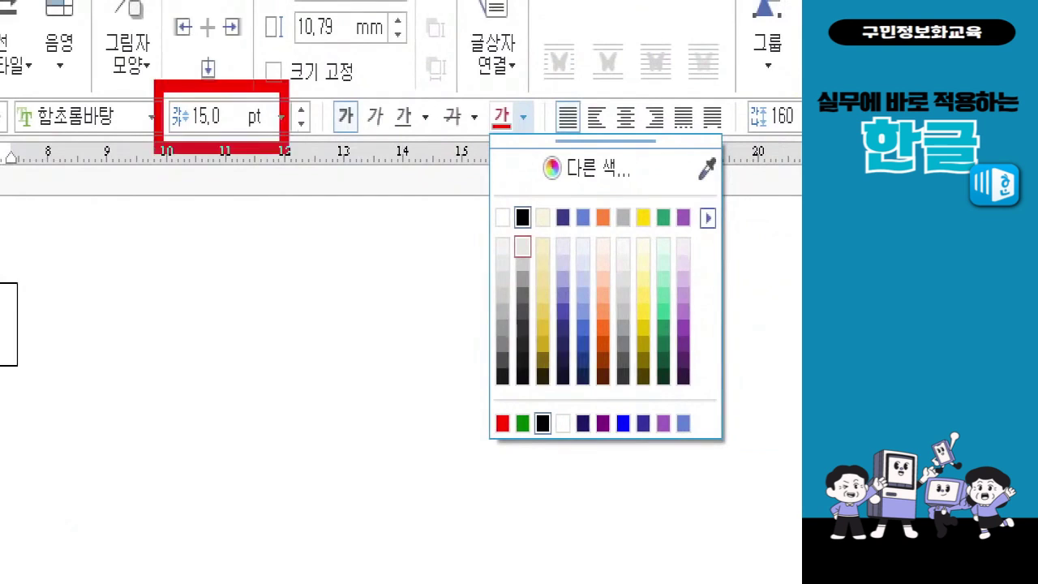
mouse_move(329, 81)
mouse_down()
mouse_move(369, 164)
mouse_move(361, 153)
mouse_up()
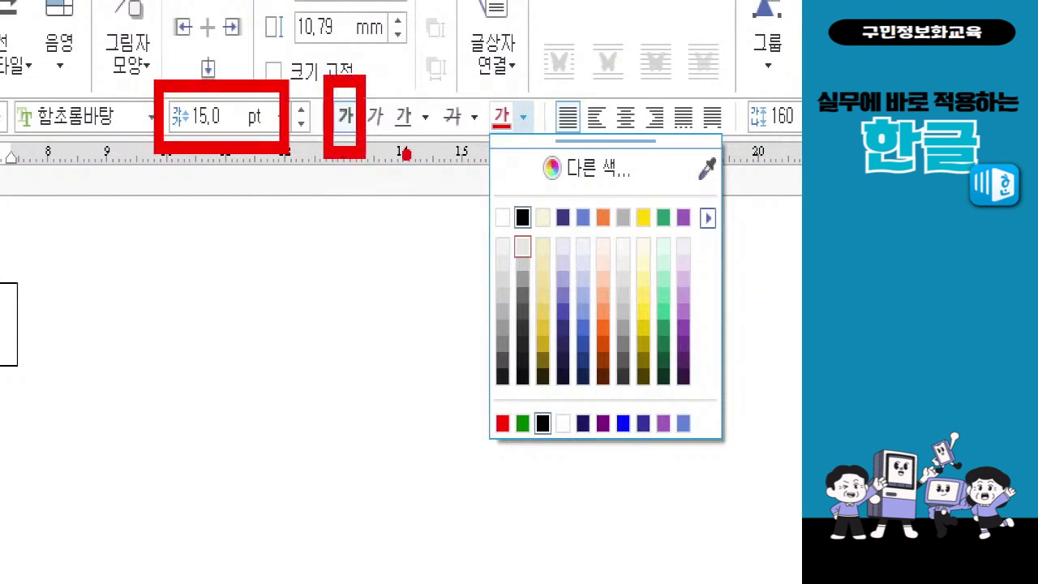
drag(512, 84, 548, 143)
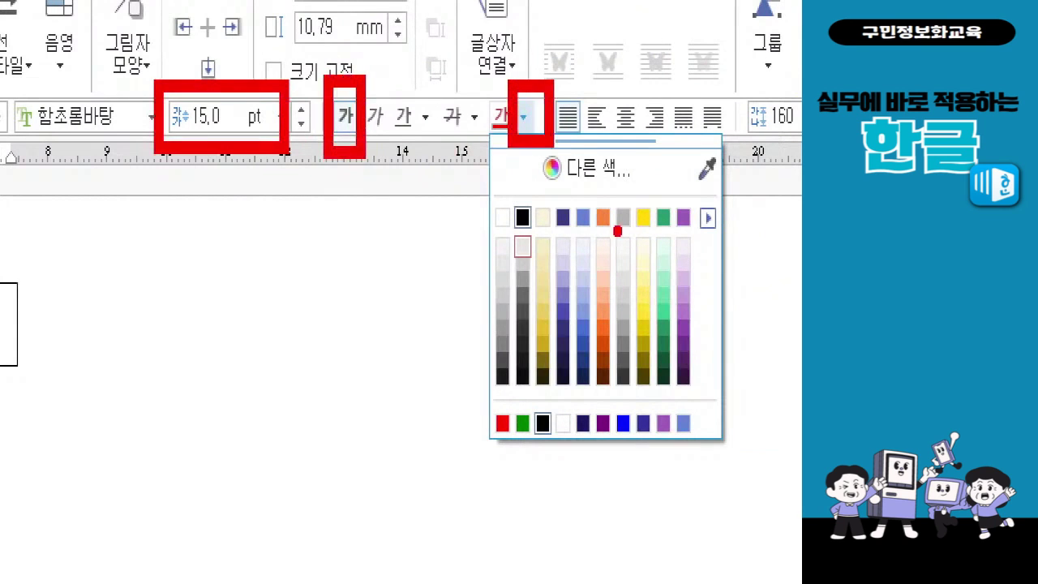
drag(485, 192, 522, 250)
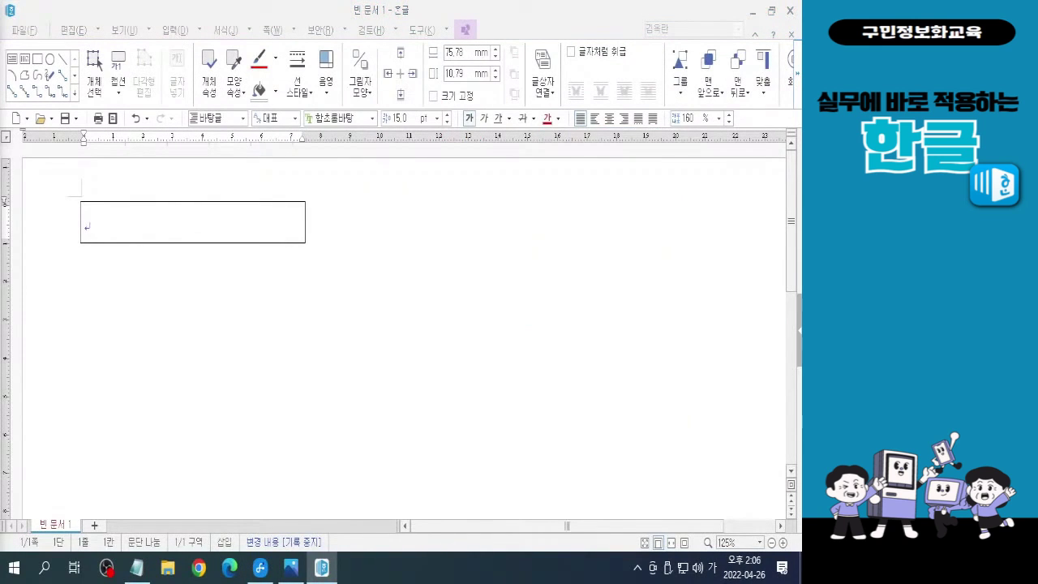
key(Hangul)
key(Hangul)
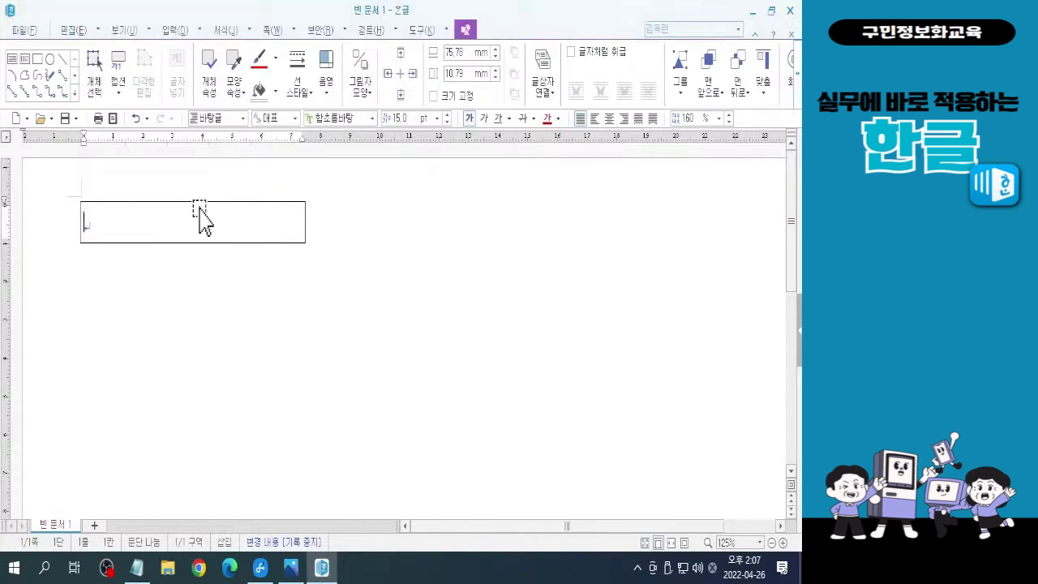
Set the text box's font colour to white from the 기본 palette
click(558, 119)
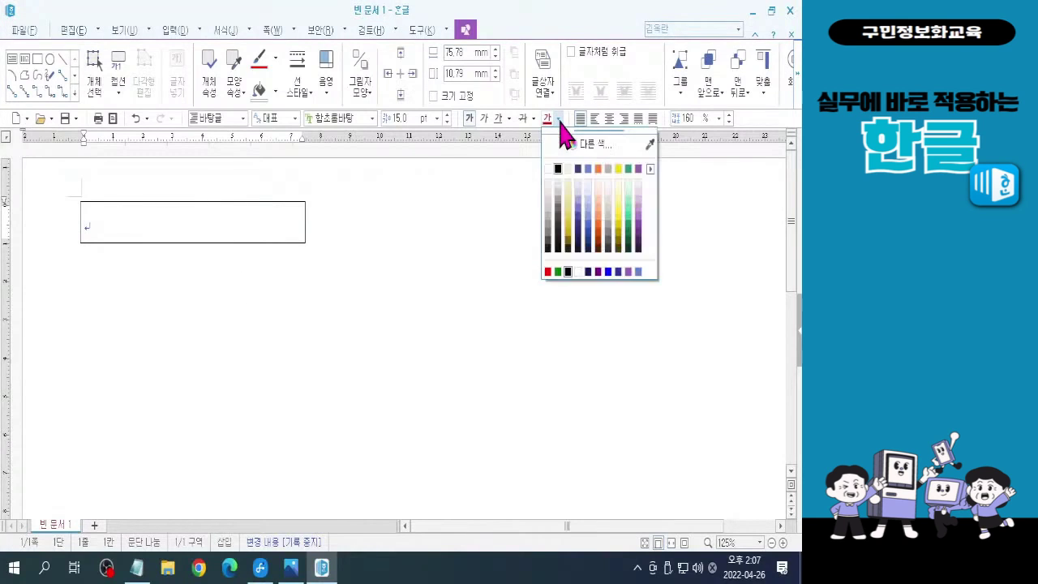
click(548, 168)
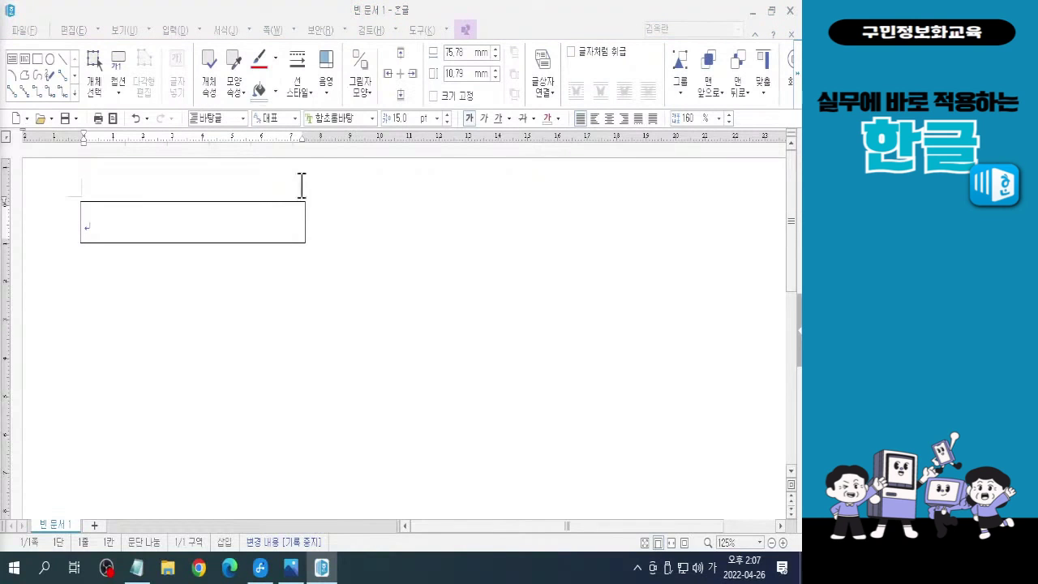
In the text box's object properties, set the width to 80 mm and height to 10 mm, and enable 글자처럼 취급
click(209, 78)
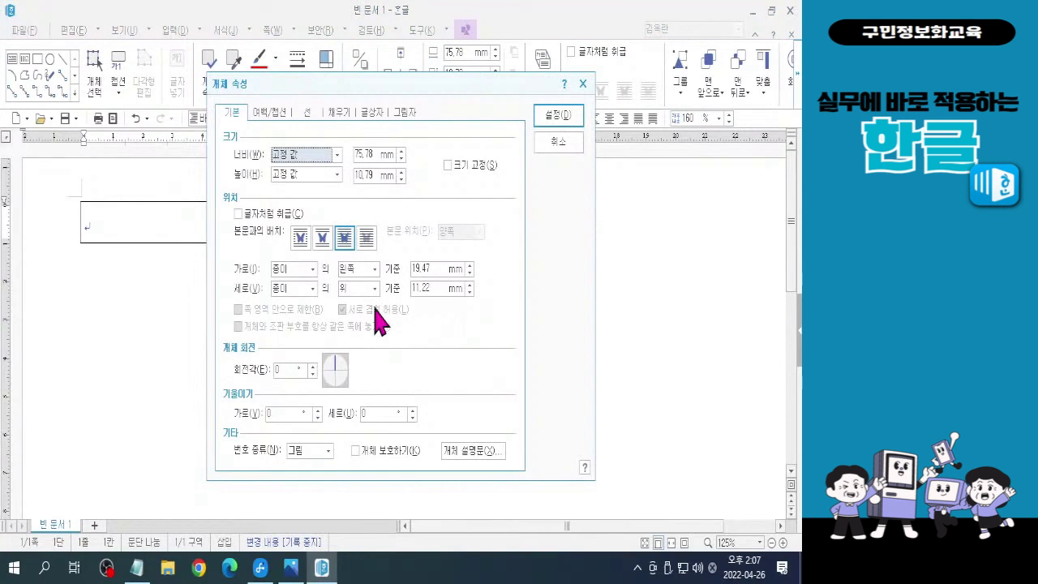
drag(421, 88, 519, 124)
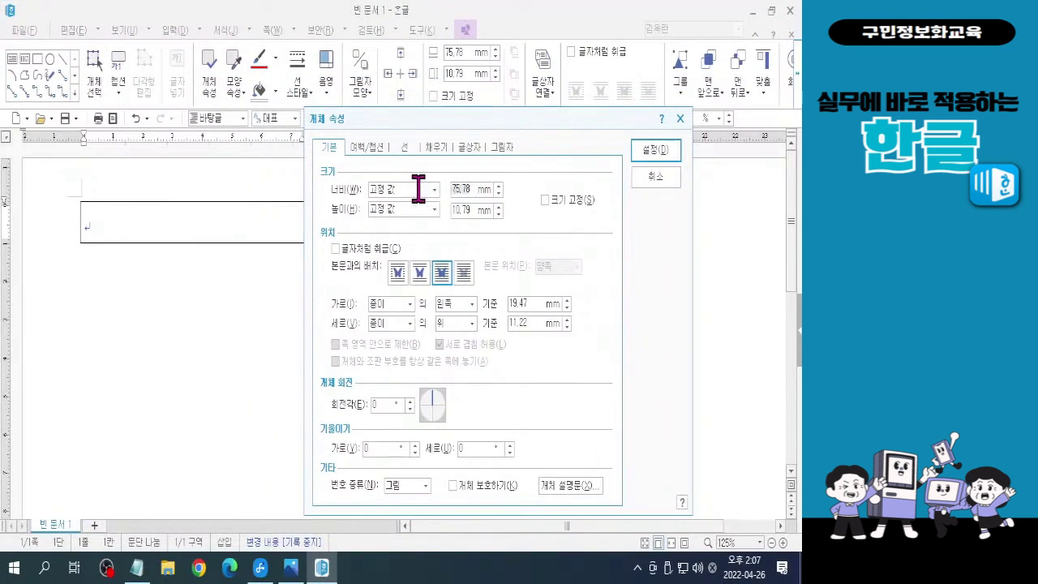
text(80)
key(Tab)
key(Tab)
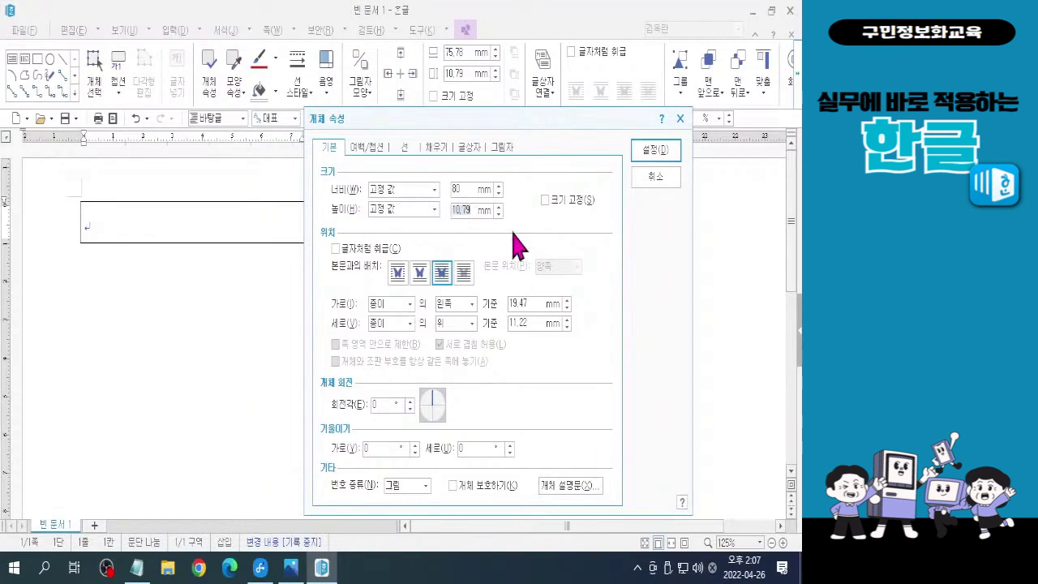
text(10)
click(347, 248)
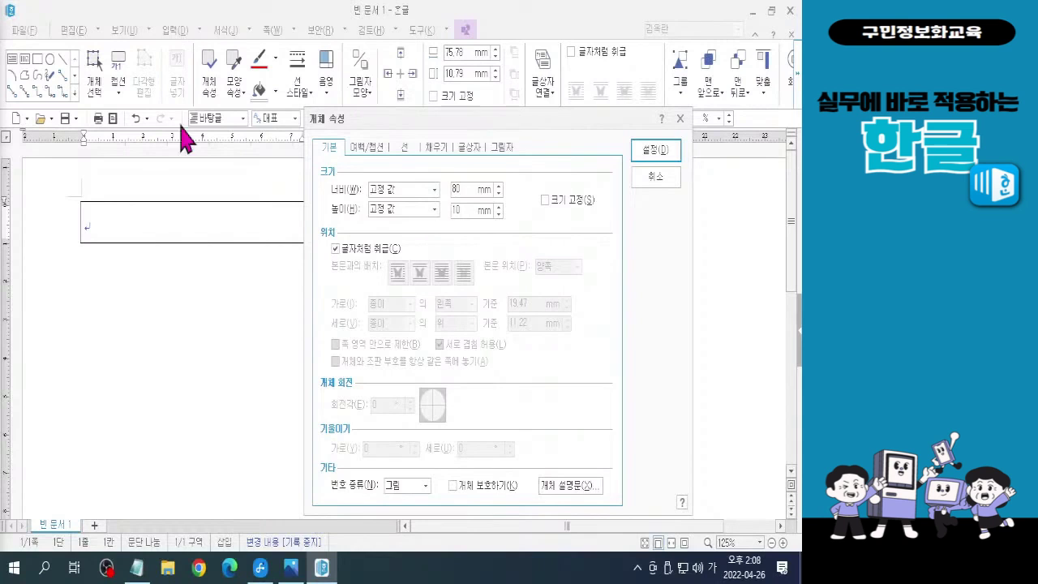
Set the text box's rectangle corner curvature to 반원 (semicircle) in its line properties
click(406, 150)
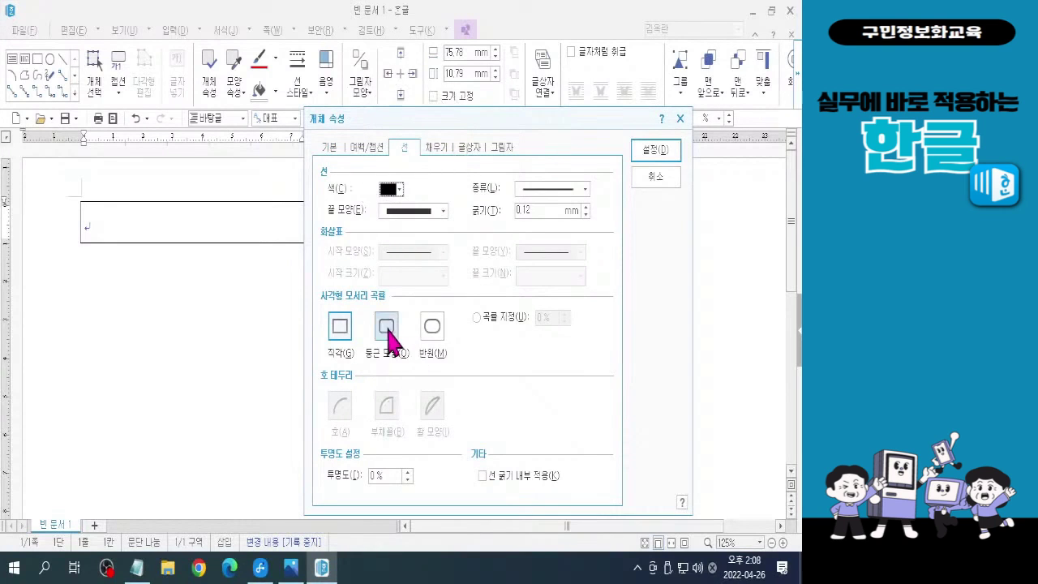
click(435, 336)
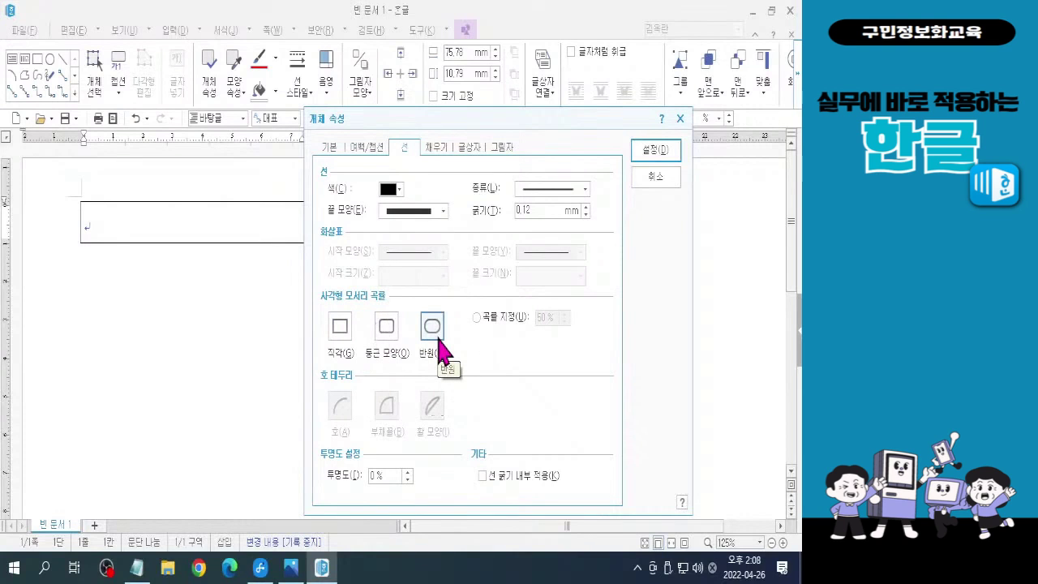
drag(379, 125, 427, 161)
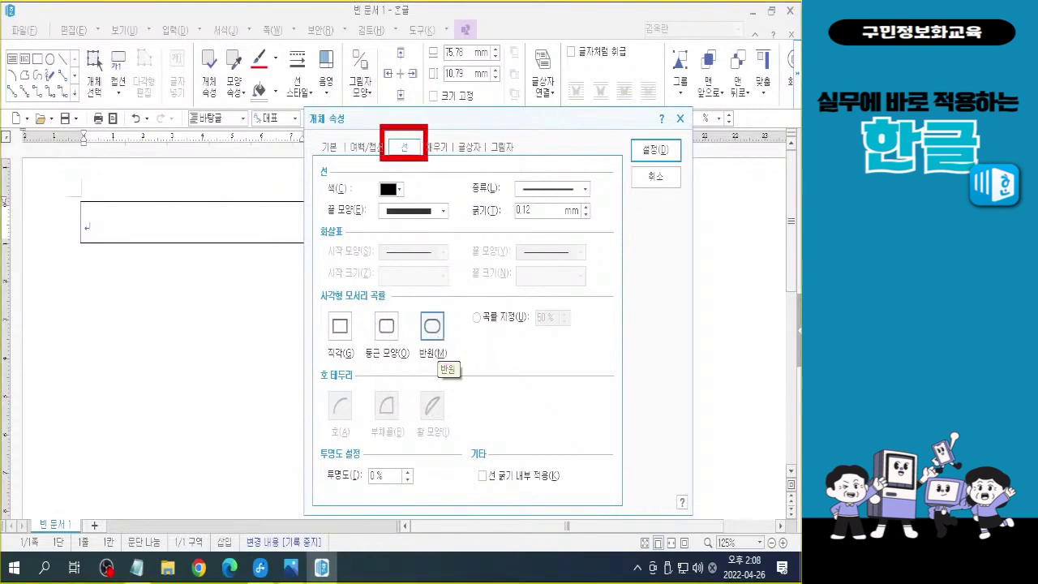
mouse_move(407, 296)
mouse_down()
mouse_move(440, 364)
mouse_move(458, 375)
mouse_up()
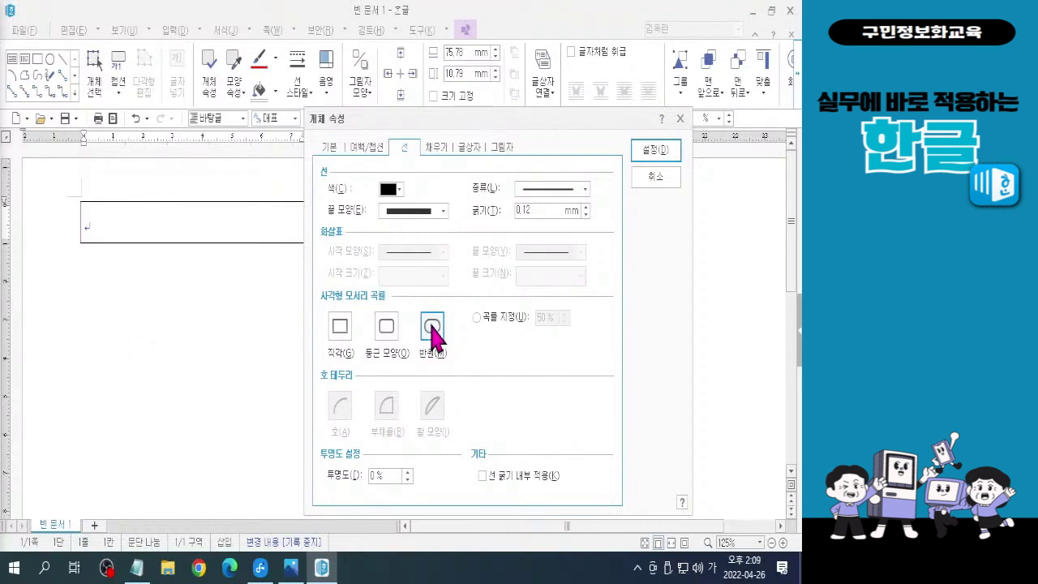
Set the text box's 면 색 fill to the dark blue of the 기본 colour theme and apply the object properties
click(444, 152)
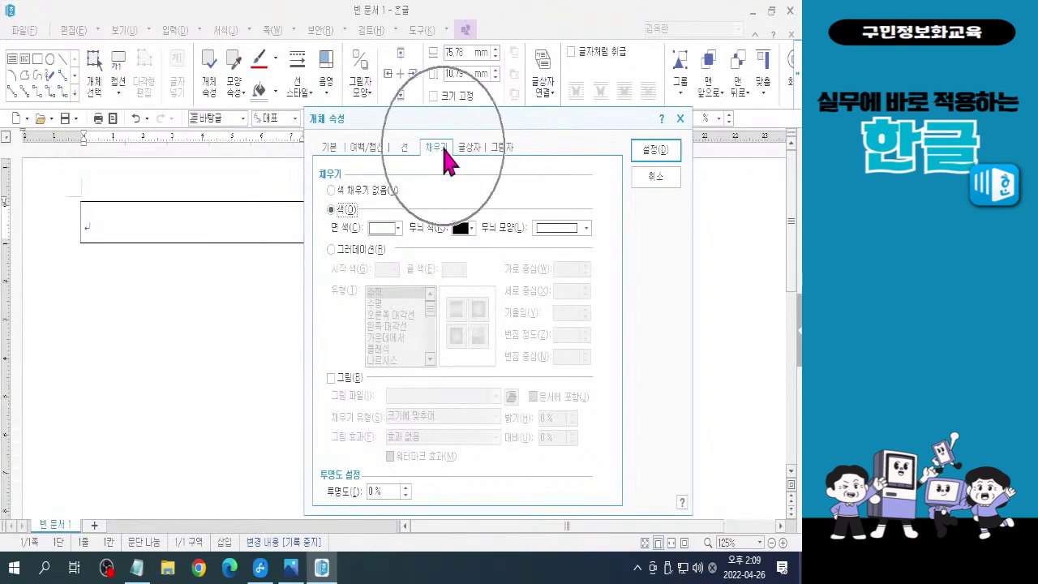
click(392, 230)
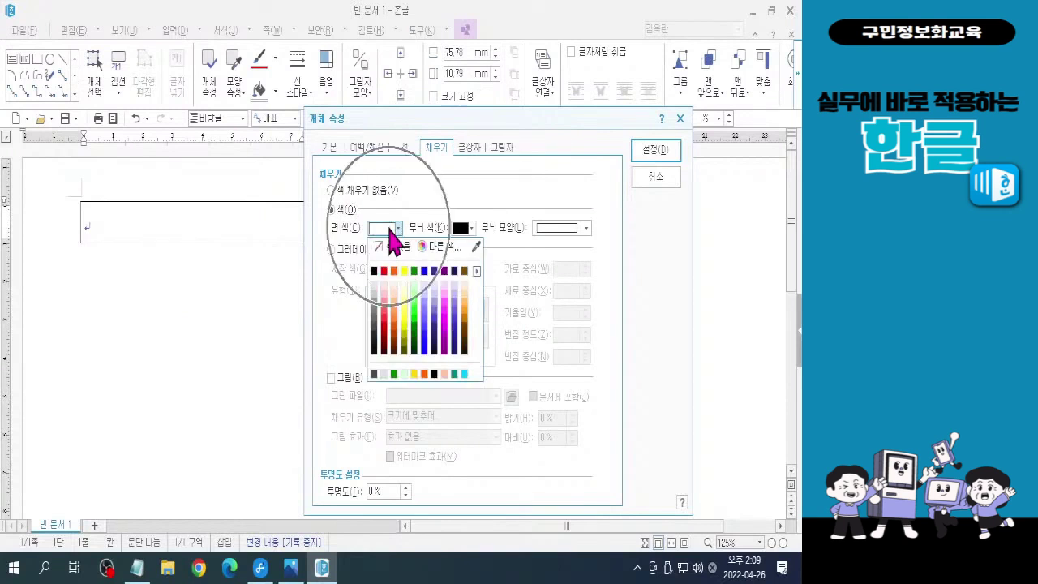
click(476, 270)
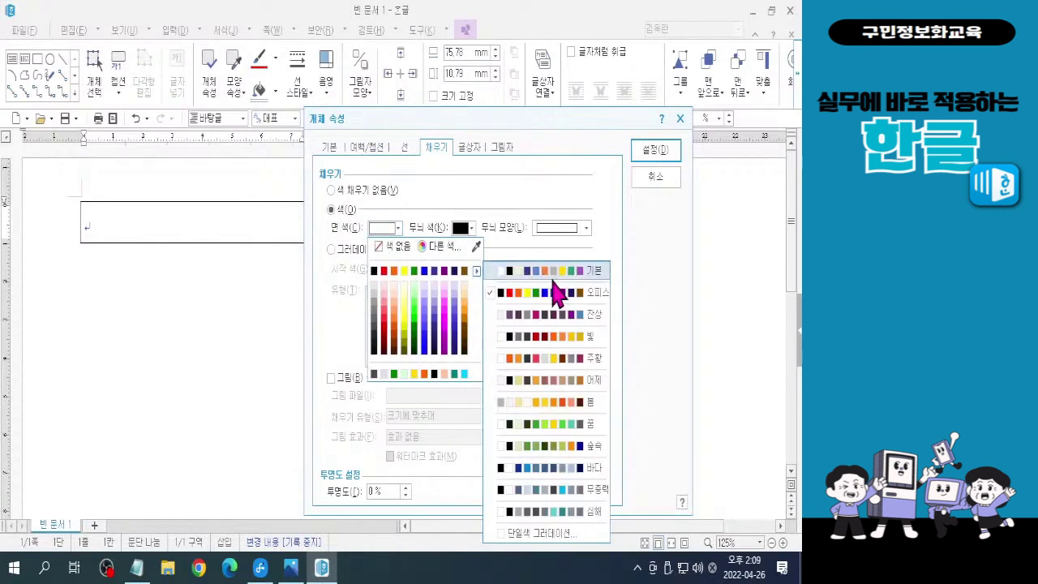
click(551, 276)
click(476, 271)
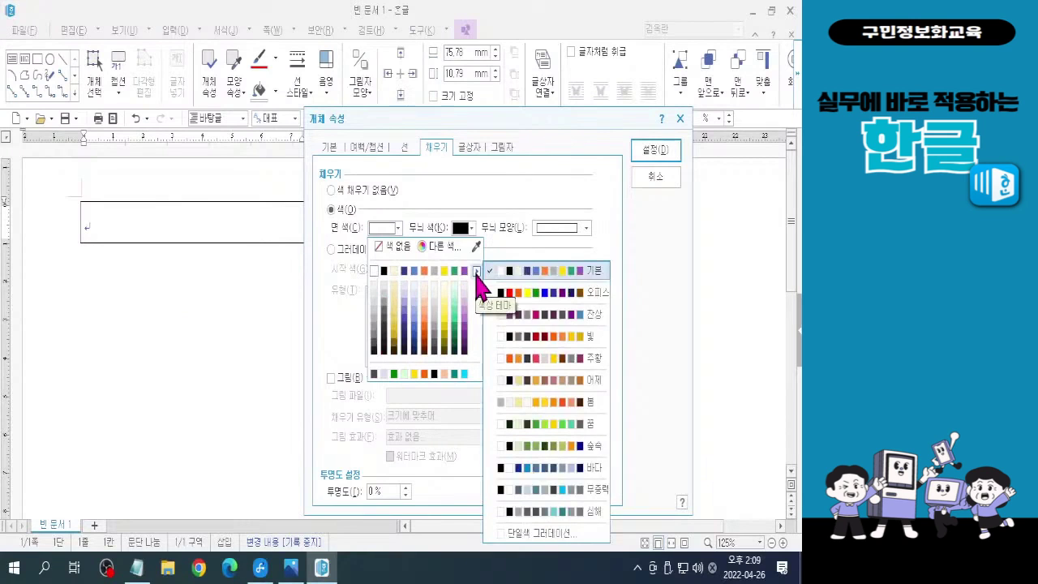
click(405, 272)
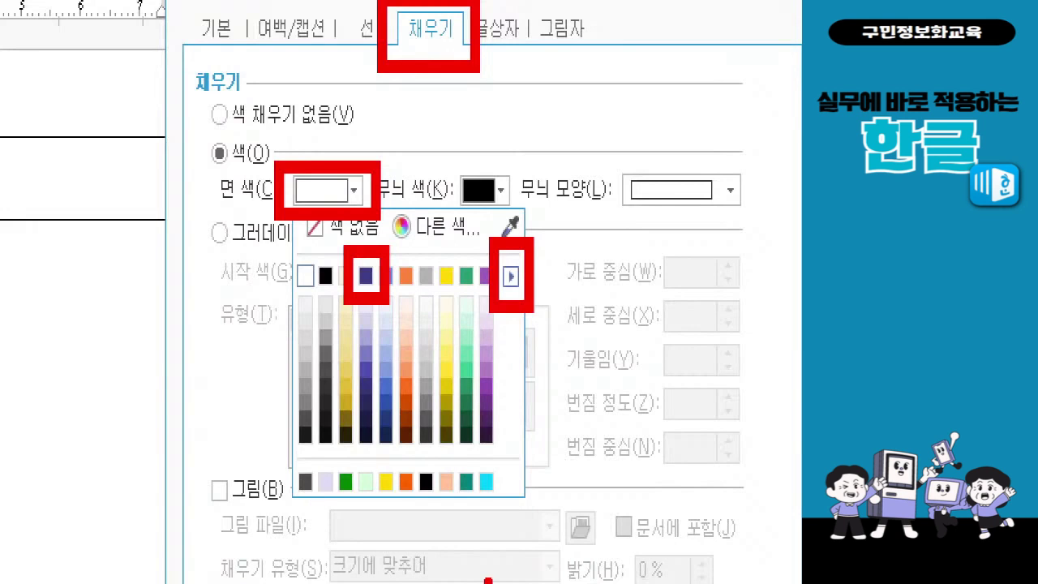
key(Escape)
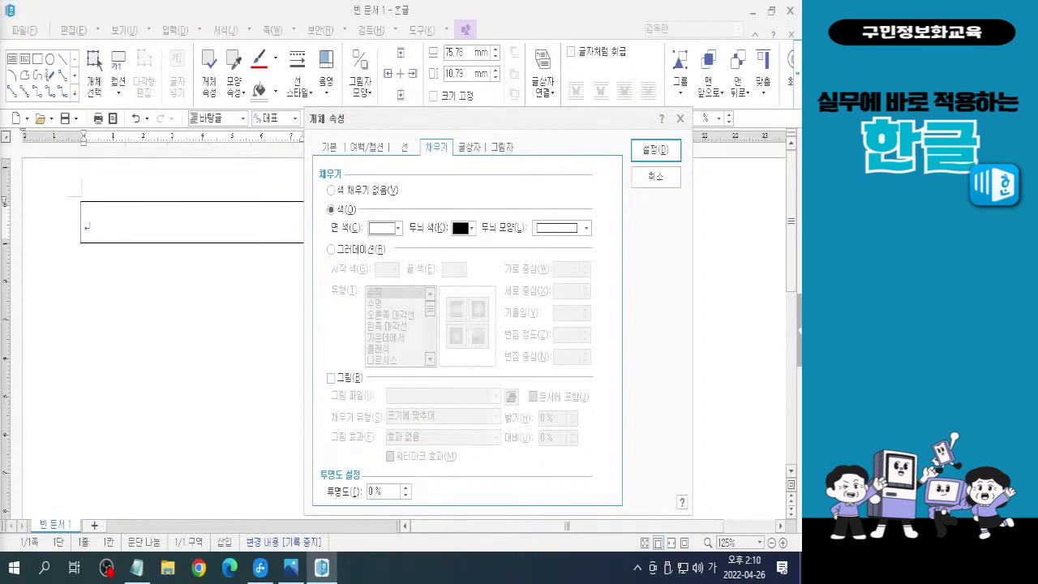
click(383, 228)
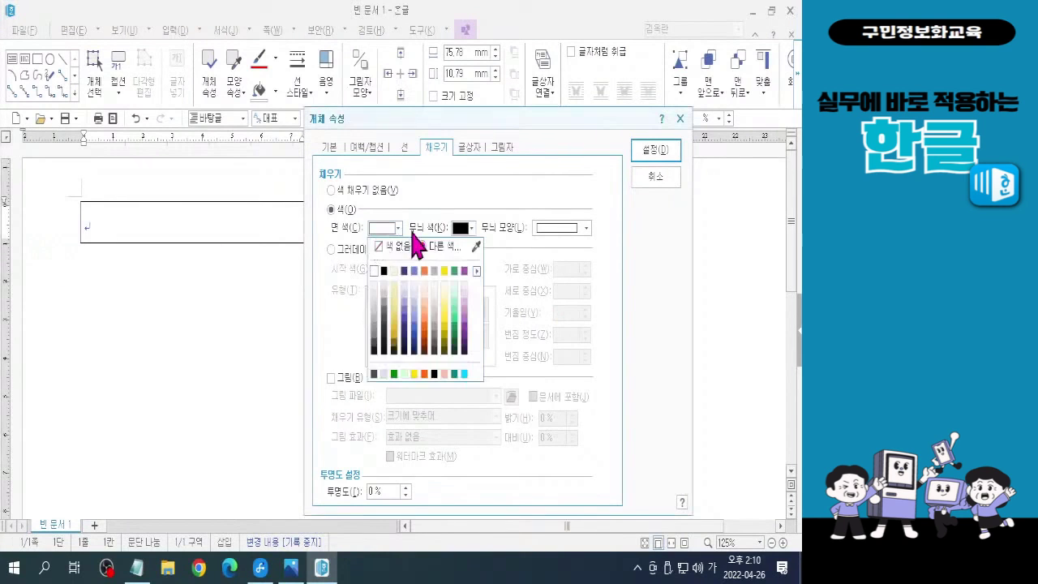
click(406, 277)
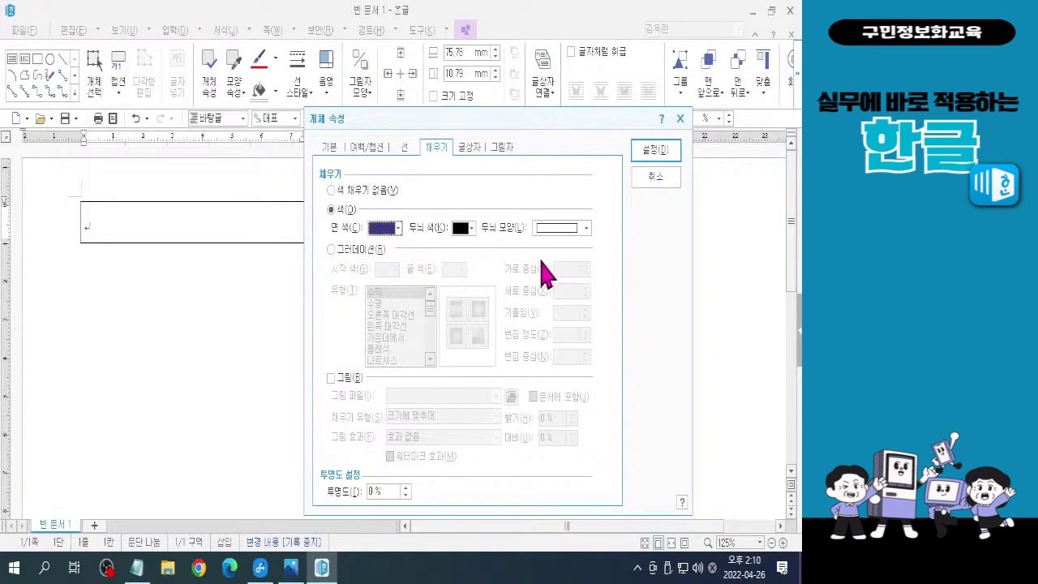
click(658, 157)
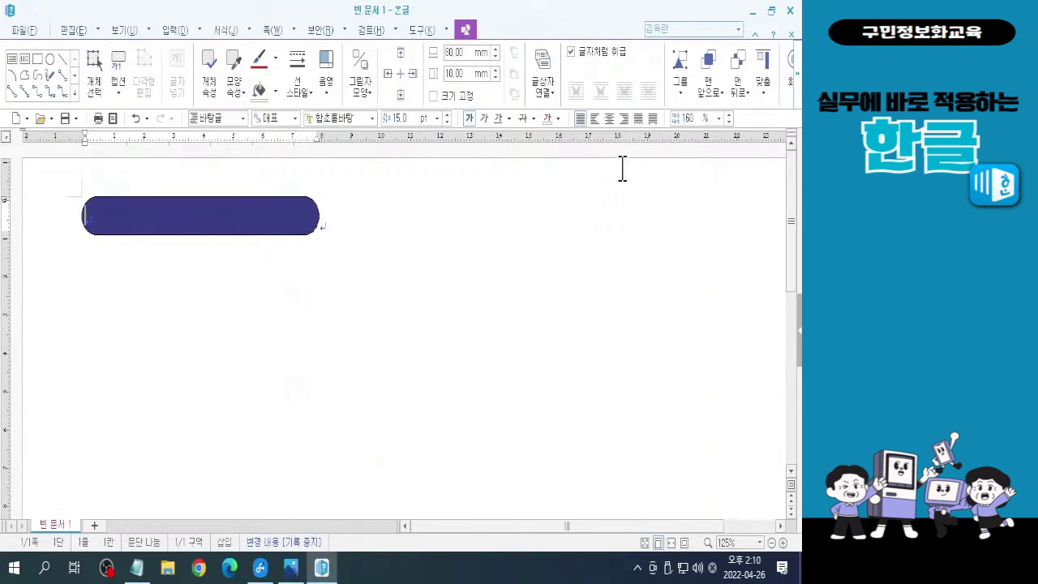
Centre-align the text box's paragraph and enter the text "이탈리아 여행" in it
click(612, 122)
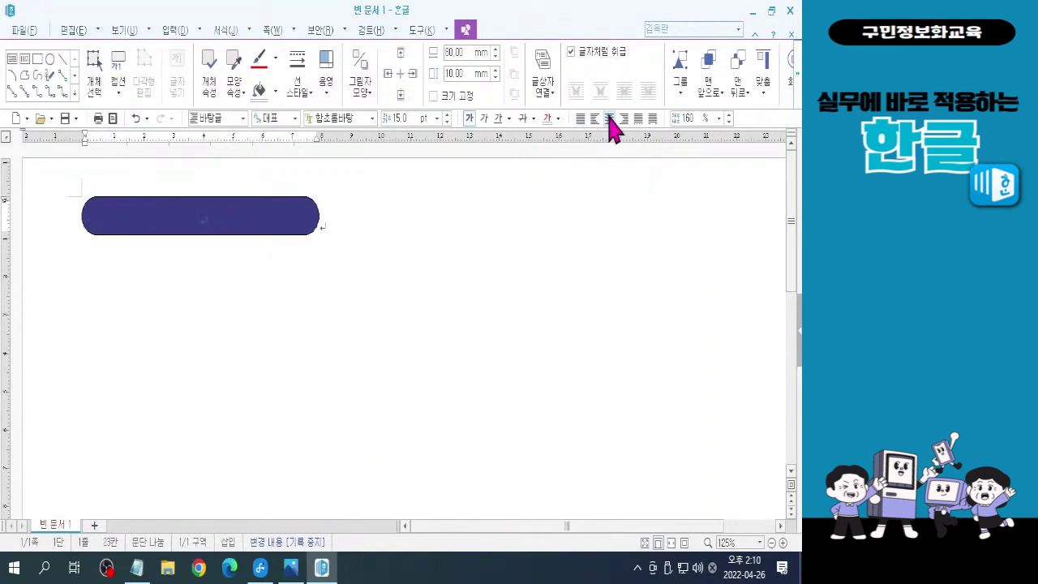
key(ctrl+F10)
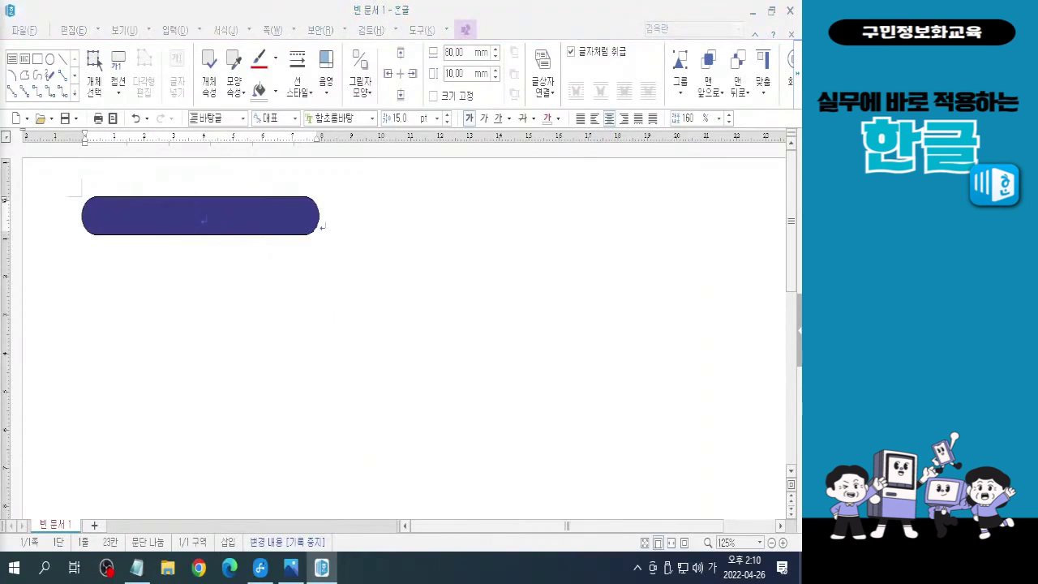
click(216, 217)
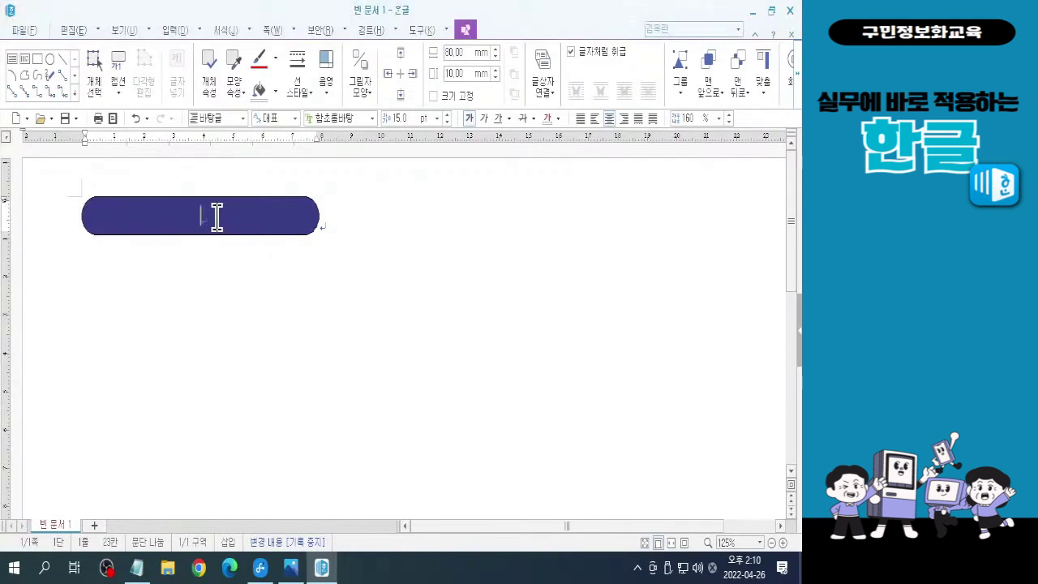
click(216, 217)
text(이탈리)
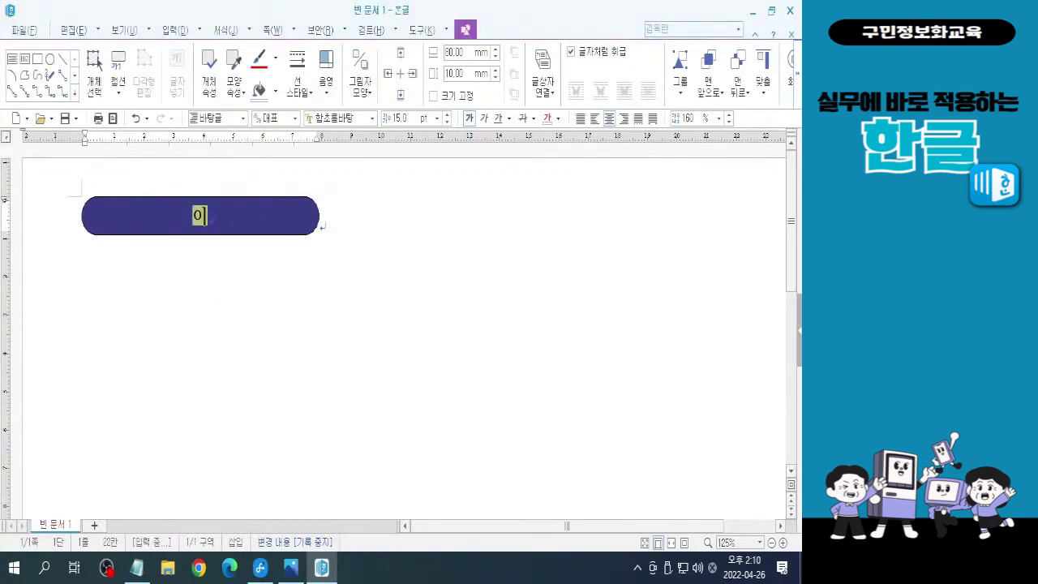
text(아 허)
key(BackSpace)
key(BackSpace)
text(여행)
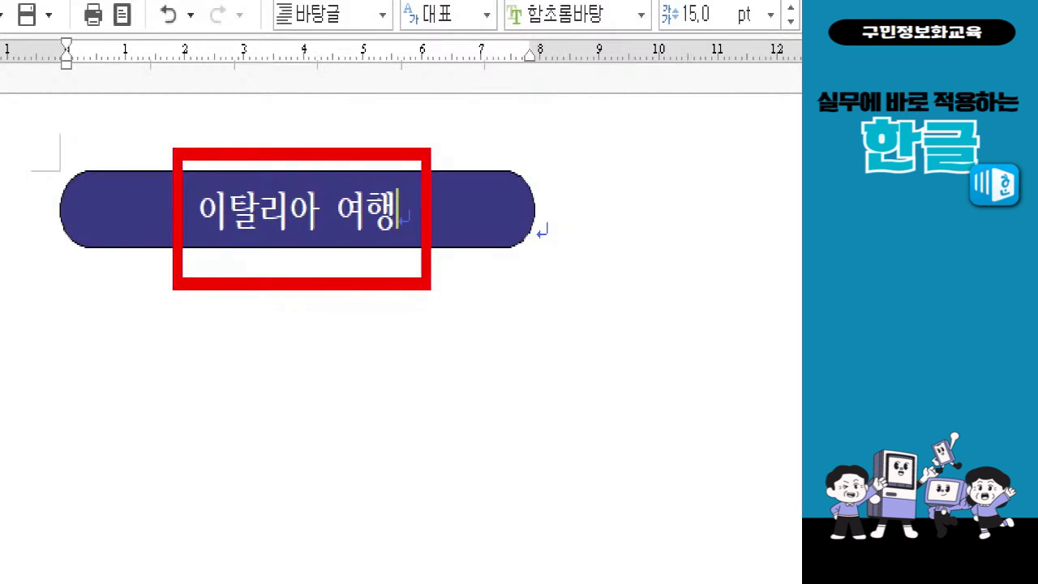
Centre-align the paragraph that holds the title text box so the box sits in the middle of the page width
click(626, 206)
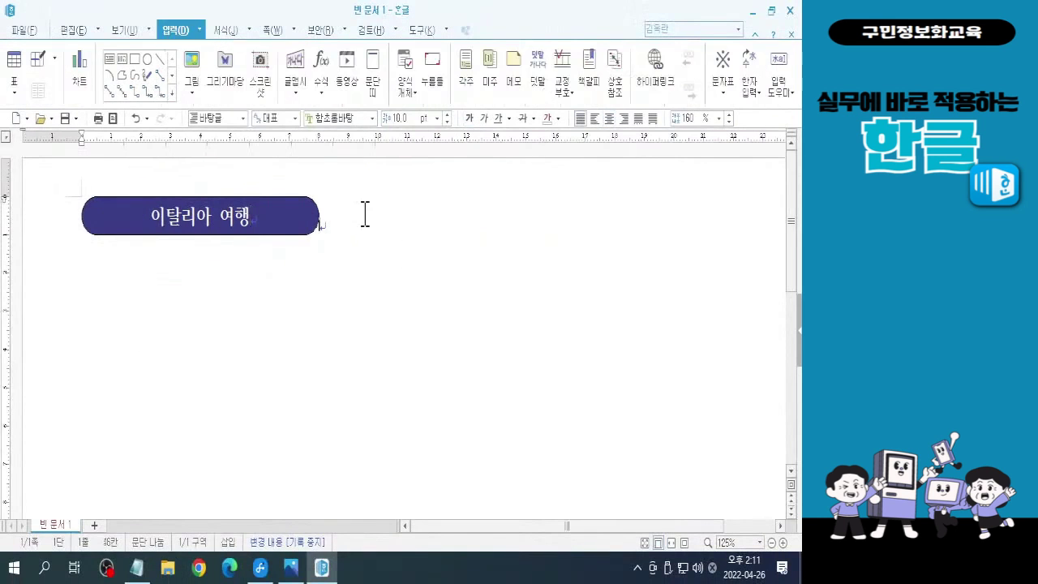
key(ctrl)
key(ctrl)
key(ctrl)
key(ctrl)
key(ctrl)
key(ctrl)
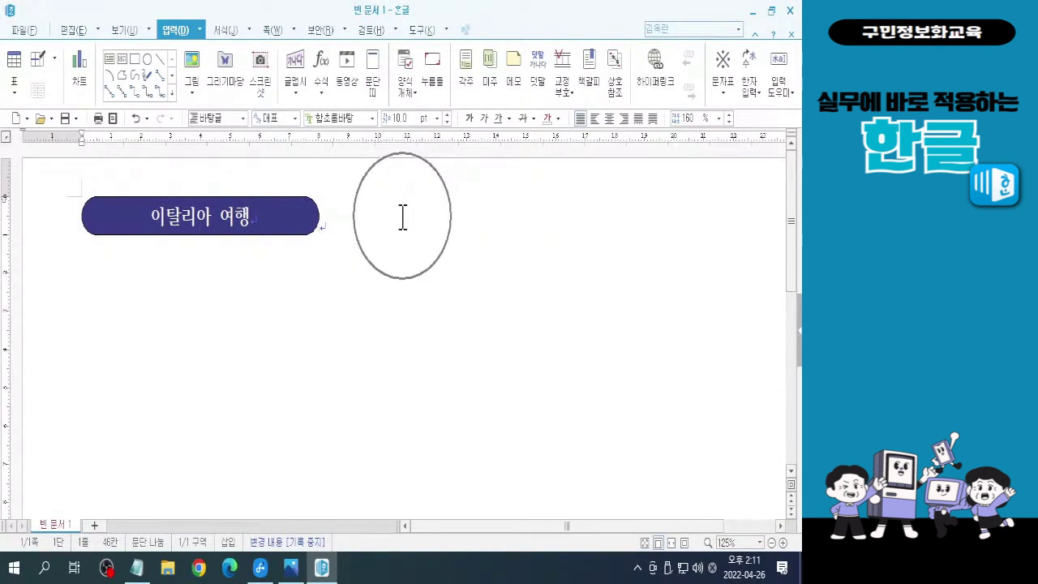
key(ctrl)
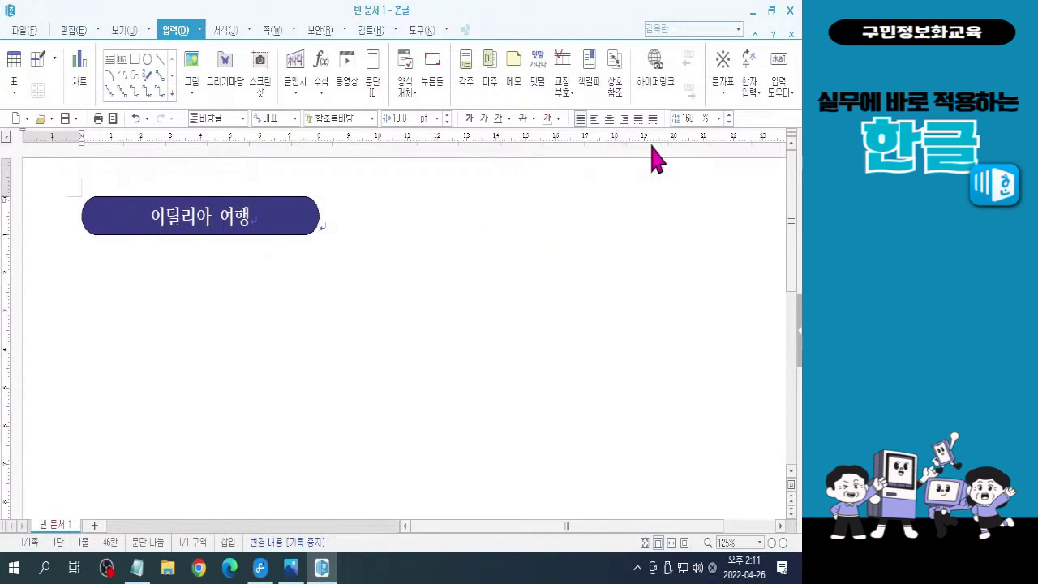
key(ctrl)
key(ctrl)
key(ctrl)
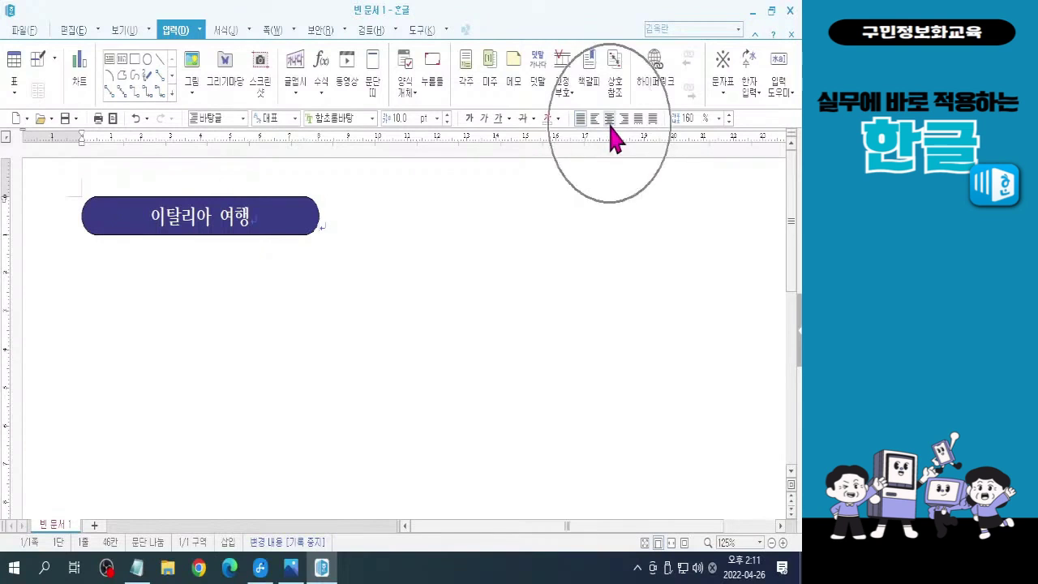
key(ctrl)
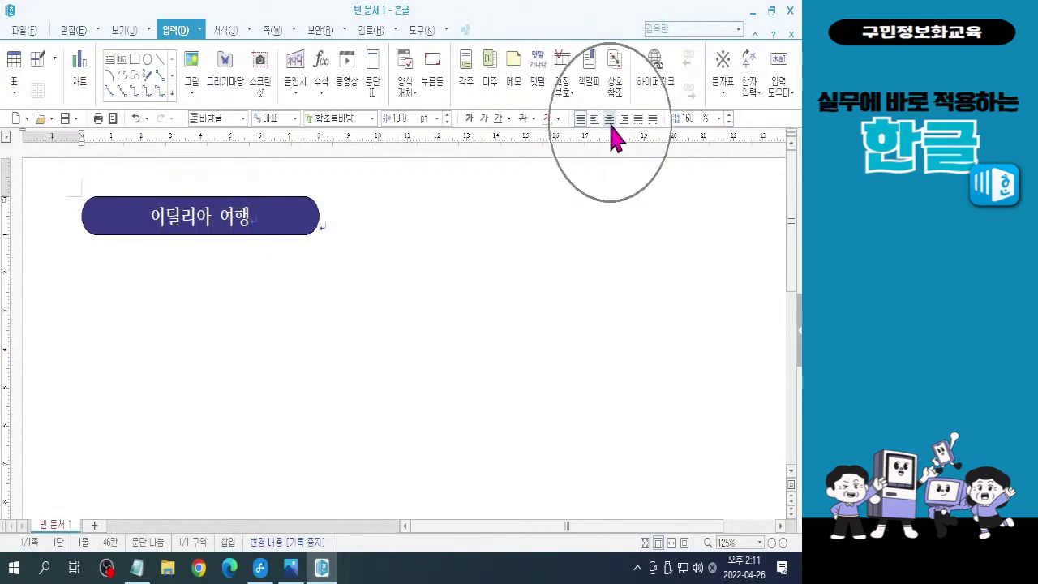
click(609, 120)
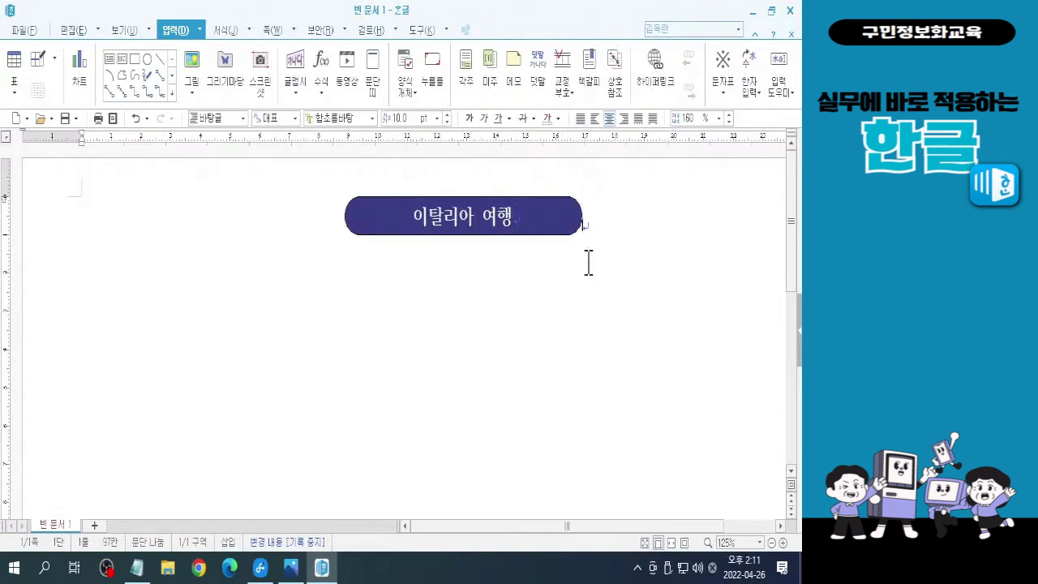
key(ctrl)
key(ctrl)
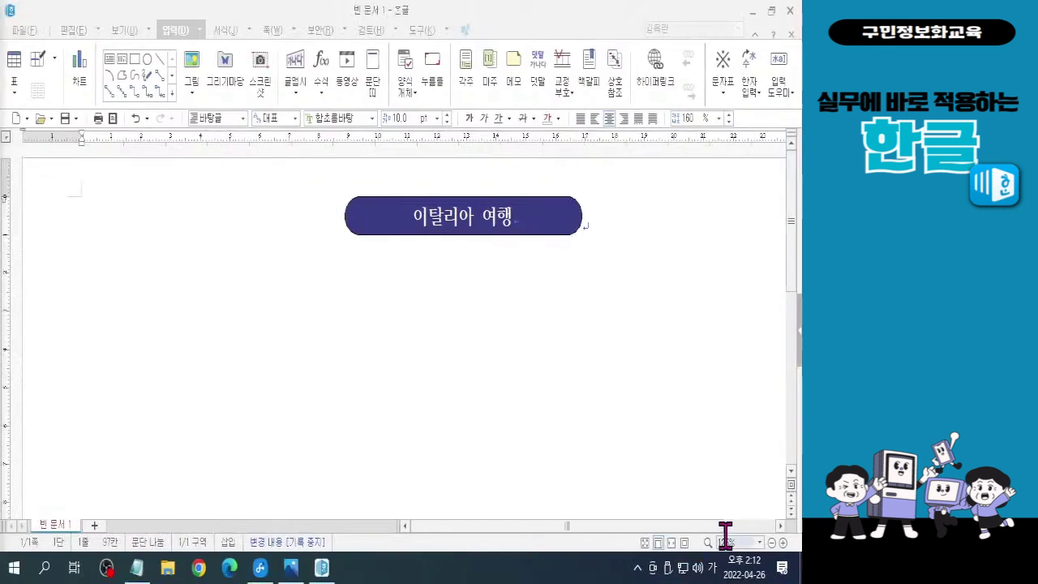
click(684, 543)
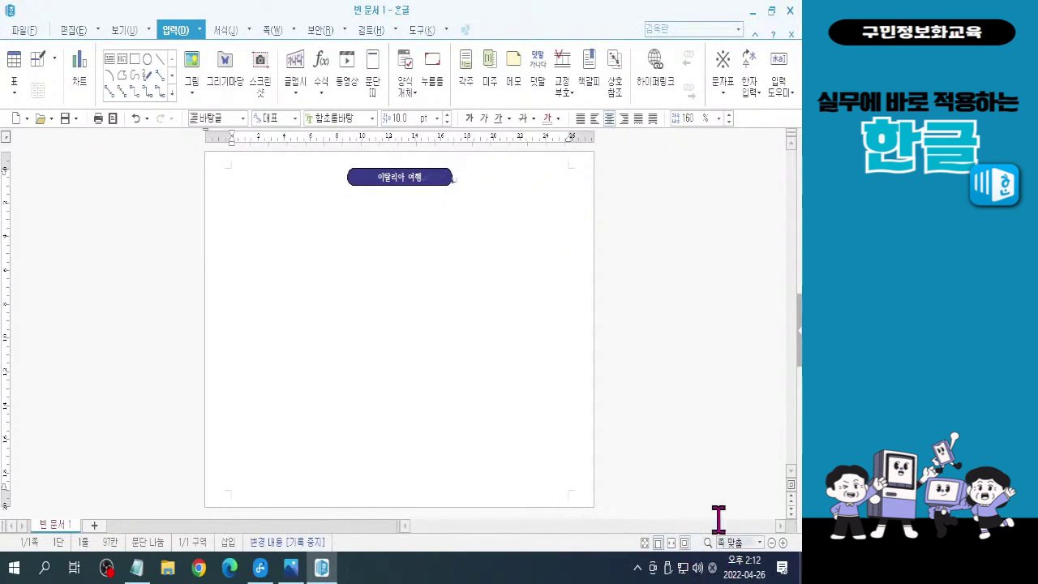
key(ctrl+1)
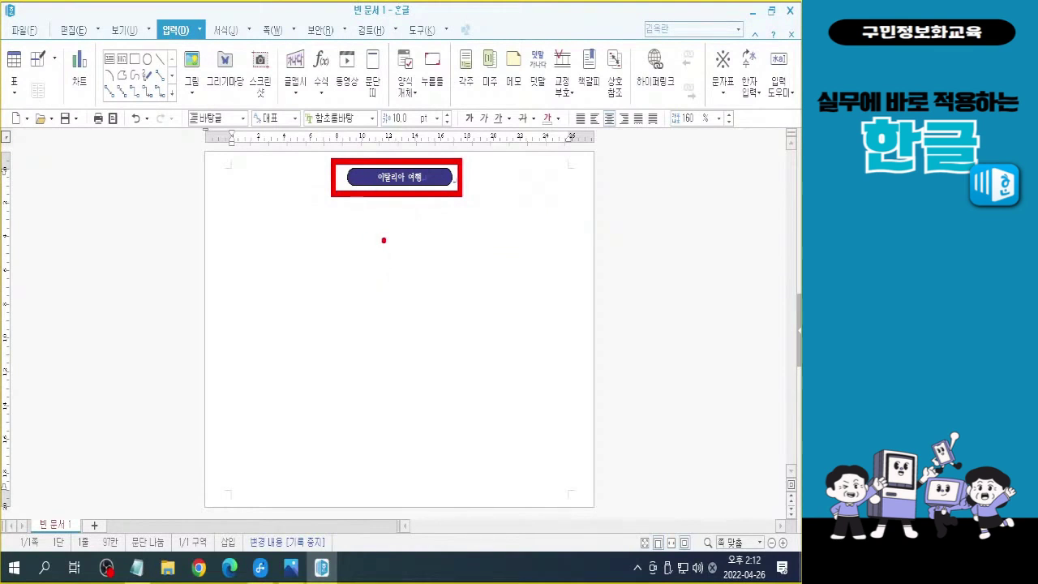
drag(385, 223, 373, 329)
key(ctrl+z)
key(ctrl+z)
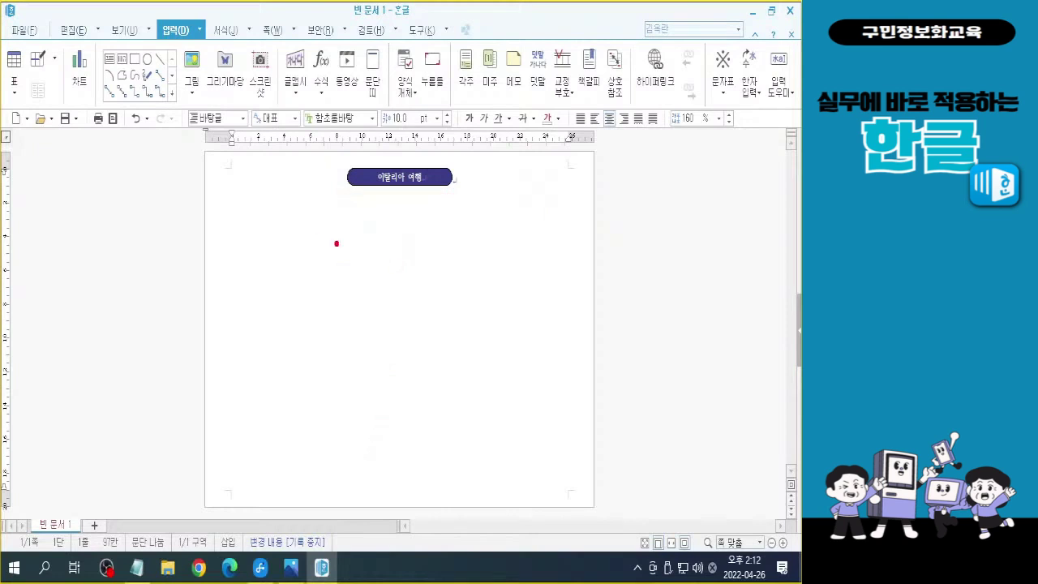
drag(234, 215, 372, 297)
drag(237, 341, 380, 450)
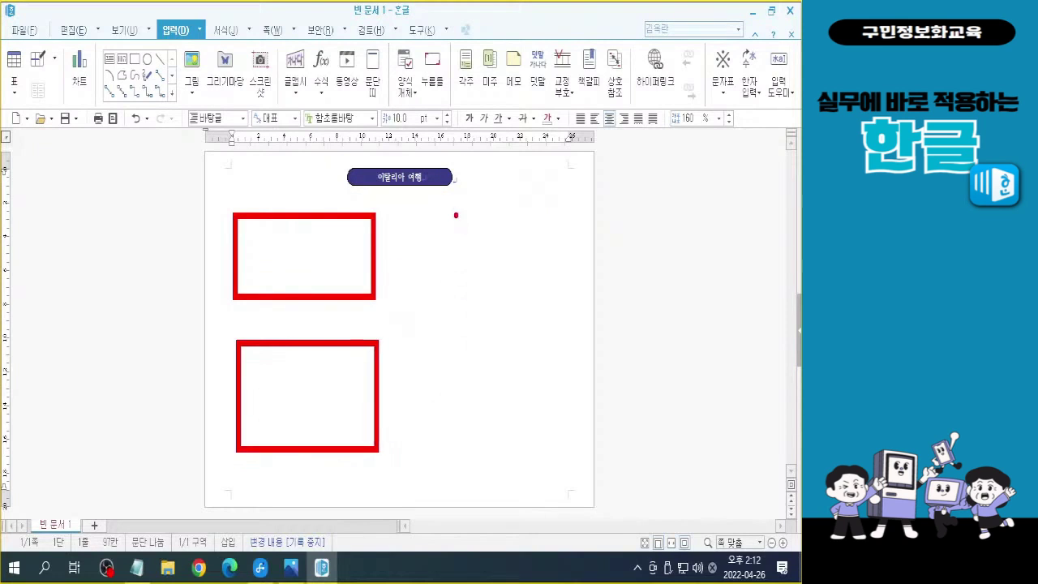
drag(445, 208, 571, 291)
drag(446, 332, 581, 435)
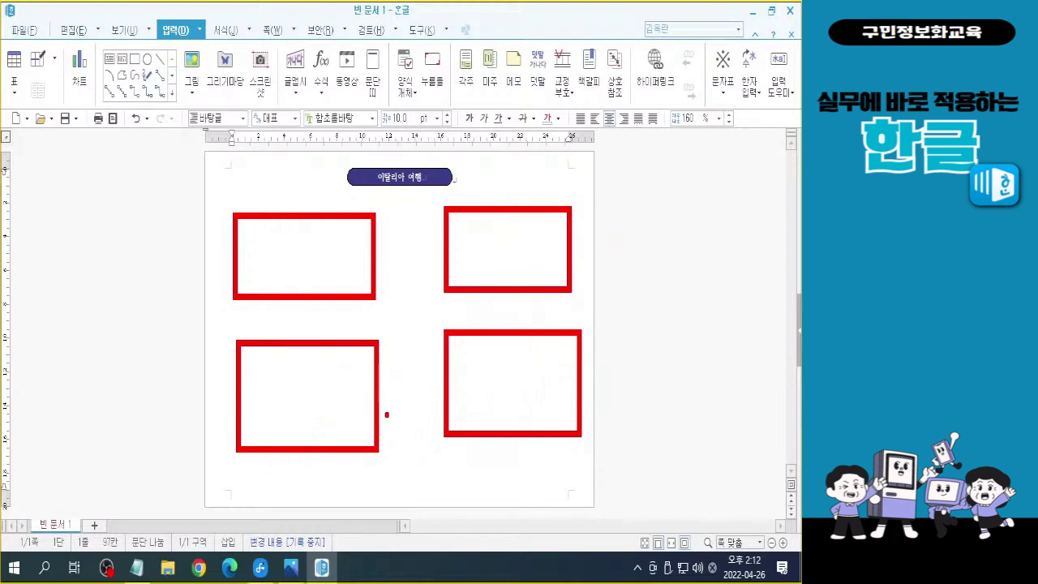
drag(398, 200, 399, 504)
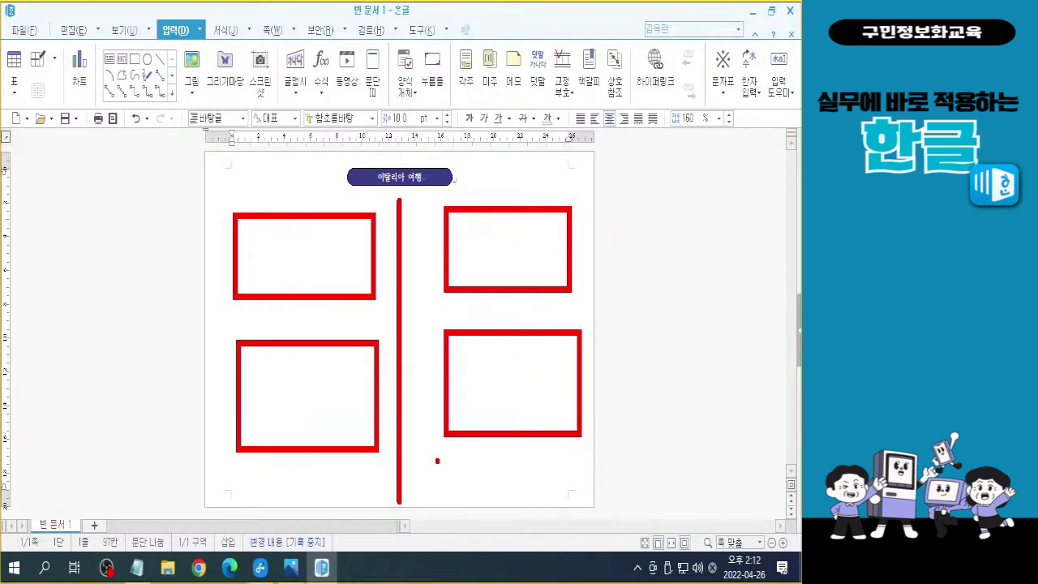
key(ctrl+z)
key(ctrl+z)
key(ctrl+z)
key(ctrl+z)
key(ctrl+z)
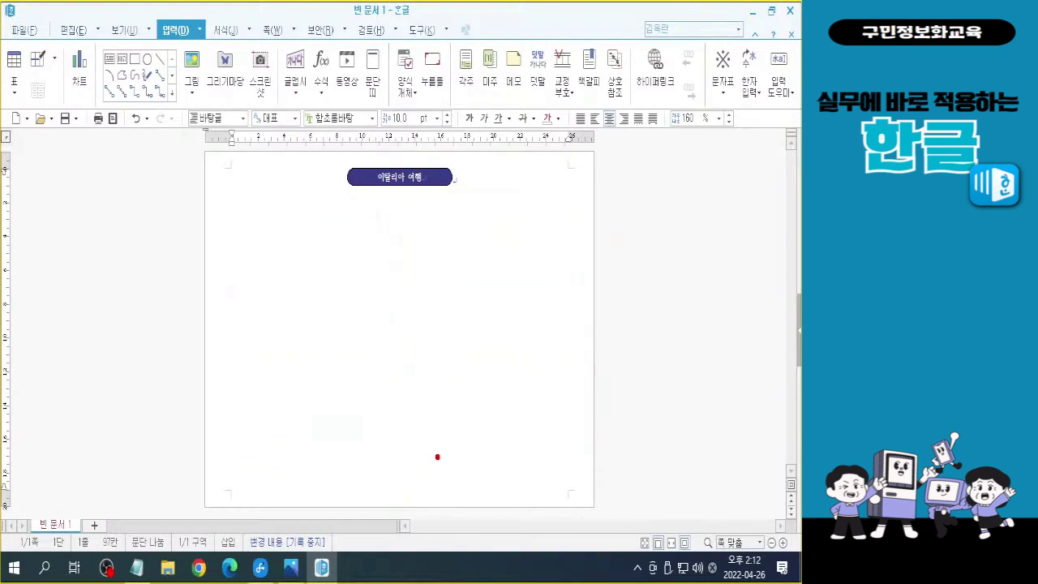
mouse_move(332, 151)
mouse_down()
mouse_move(504, 208)
mouse_move(469, 201)
mouse_up()
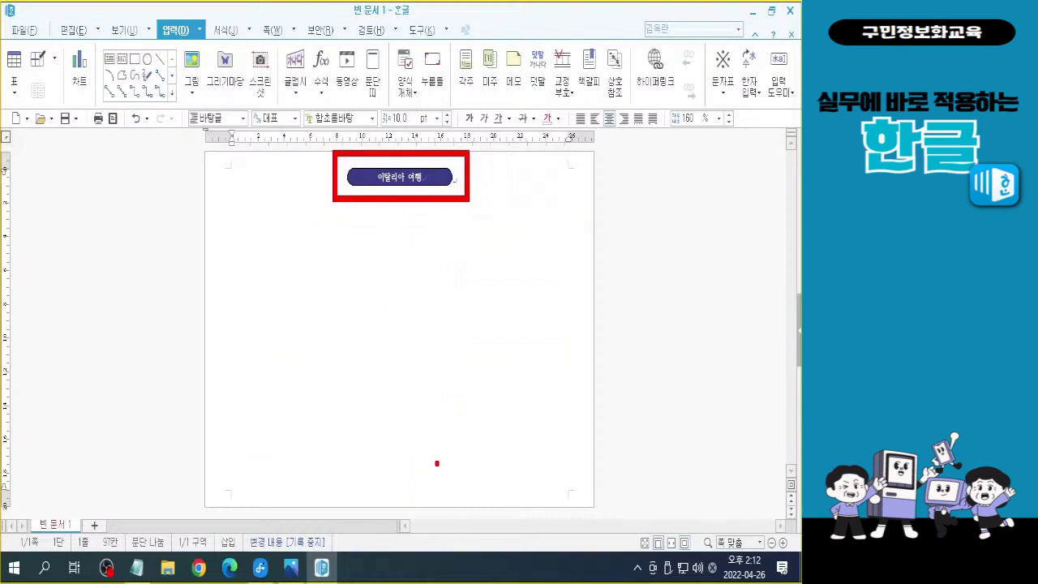
mouse_move(389, 205)
mouse_down()
mouse_move(236, 202)
mouse_move(261, 240)
mouse_up()
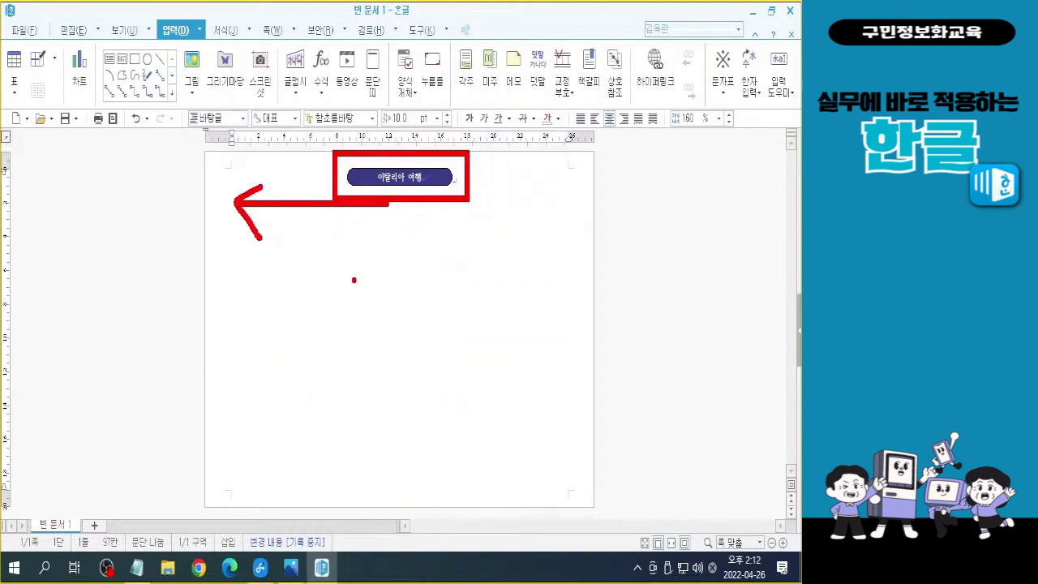
key(ctrl+z)
key(ctrl+z)
key(ctrl+z)
mouse_move(399, 150)
mouse_down()
mouse_move(402, 525)
mouse_move(399, 507)
mouse_up()
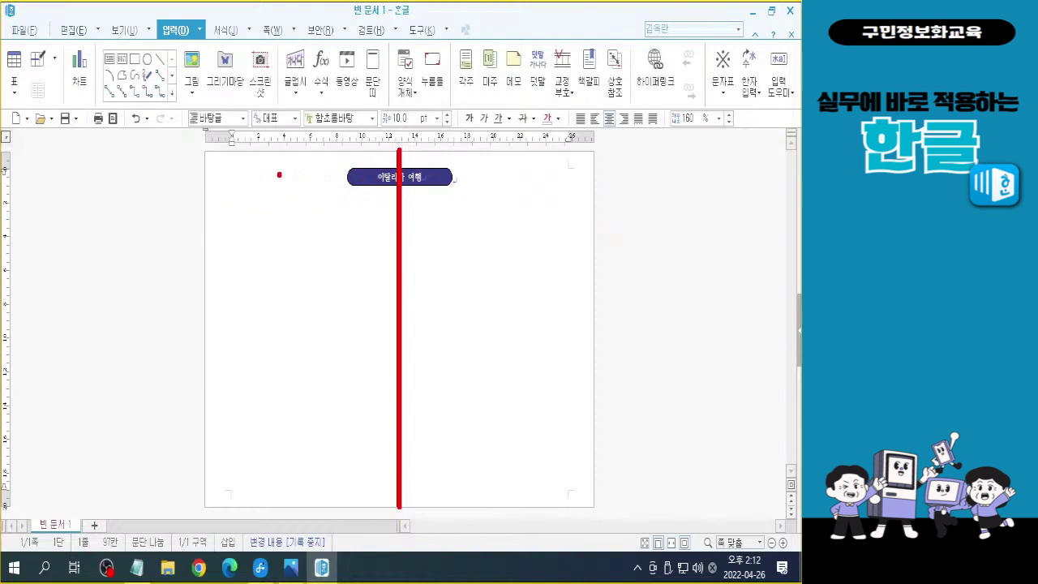
drag(267, 163, 363, 193)
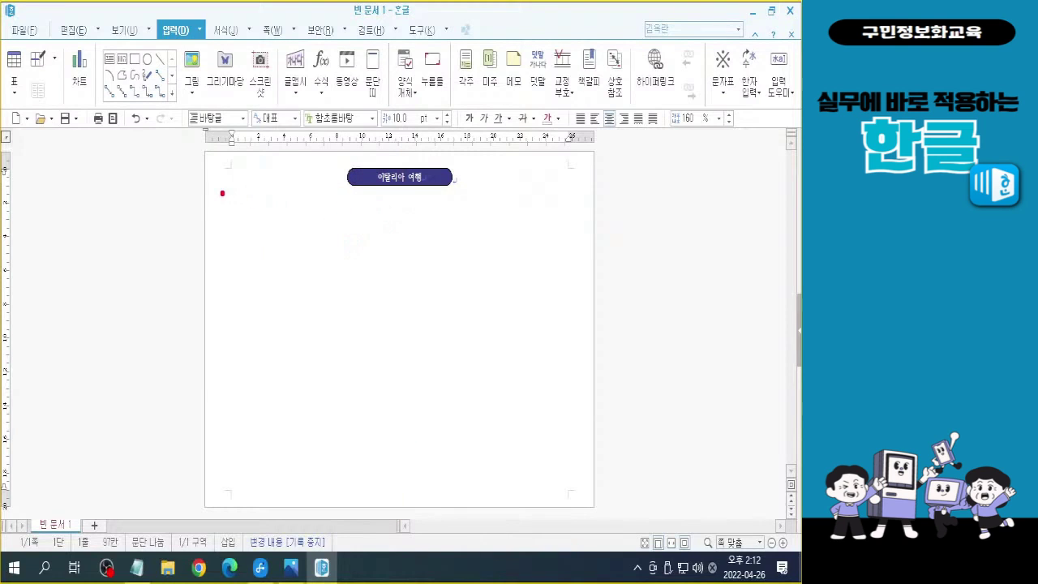
drag(207, 195, 597, 193)
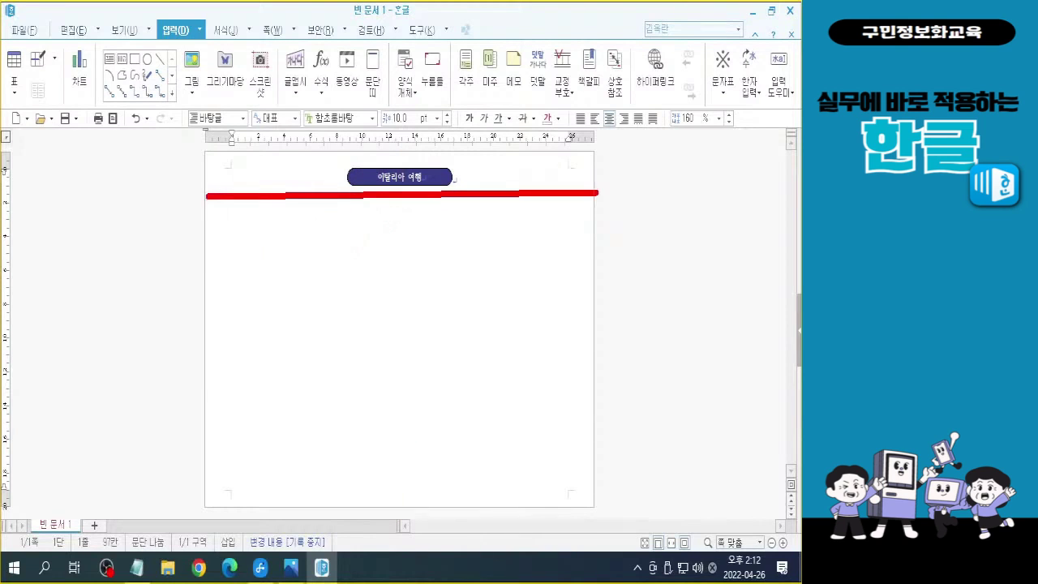
drag(298, 159, 295, 190)
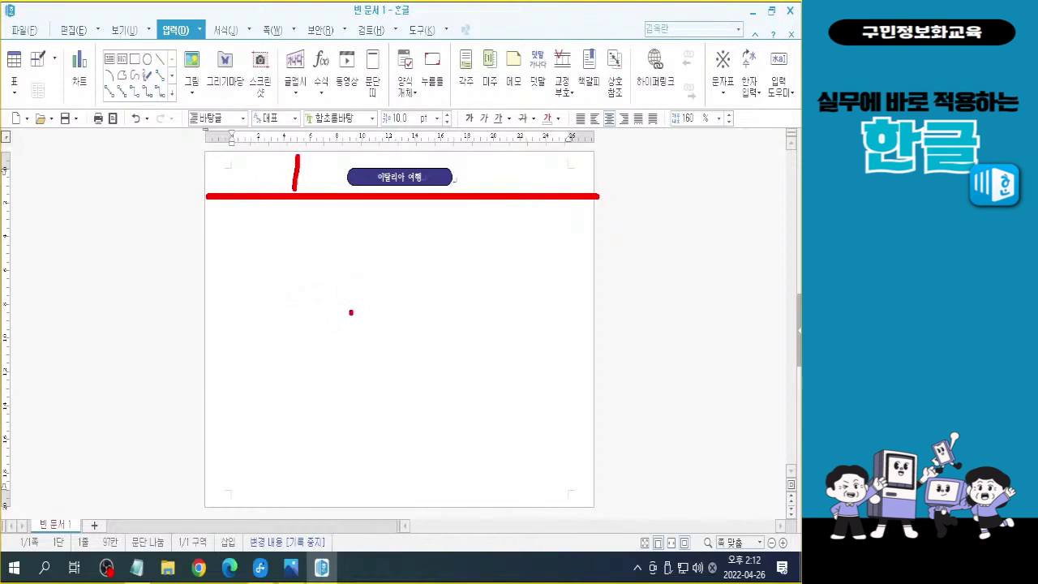
drag(404, 208, 404, 478)
mouse_move(329, 466)
mouse_down()
mouse_move(321, 296)
mouse_move(332, 454)
mouse_up()
mouse_move(547, 423)
mouse_down()
mouse_move(486, 281)
mouse_move(498, 442)
mouse_up()
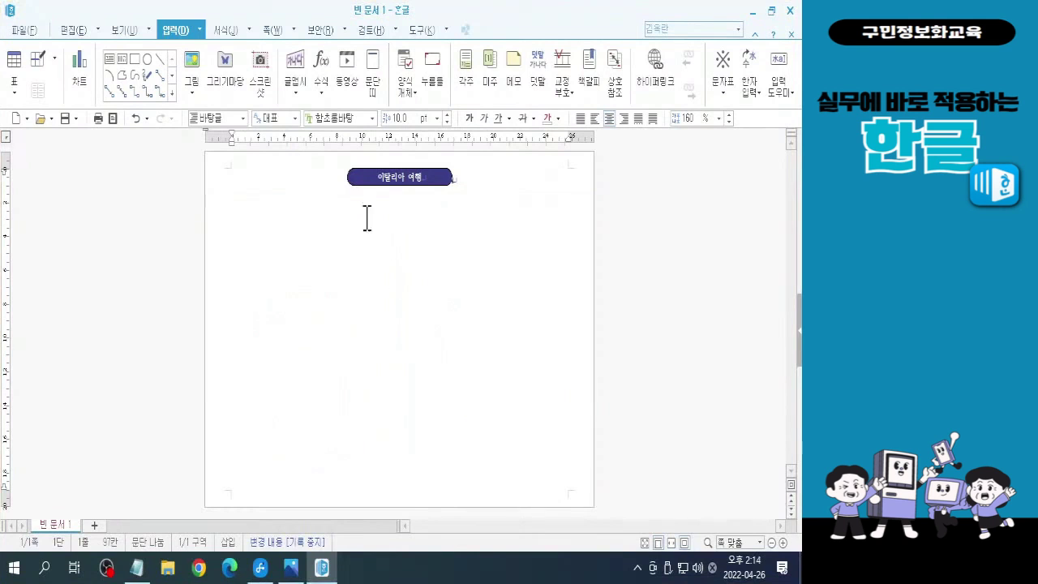
Try applying the 둘 (two) column preset to the page with the title text box
click(274, 33)
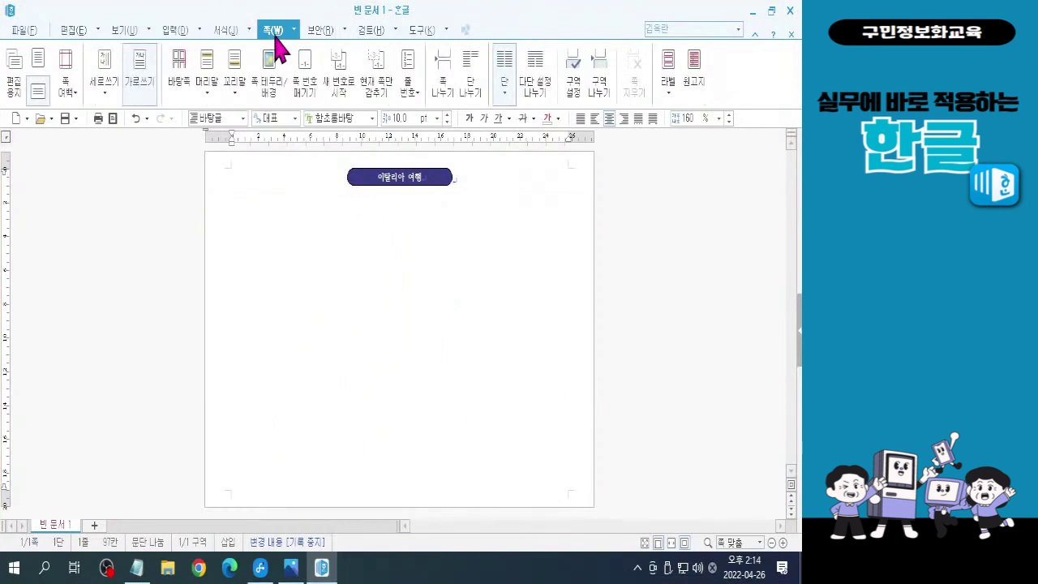
click(504, 86)
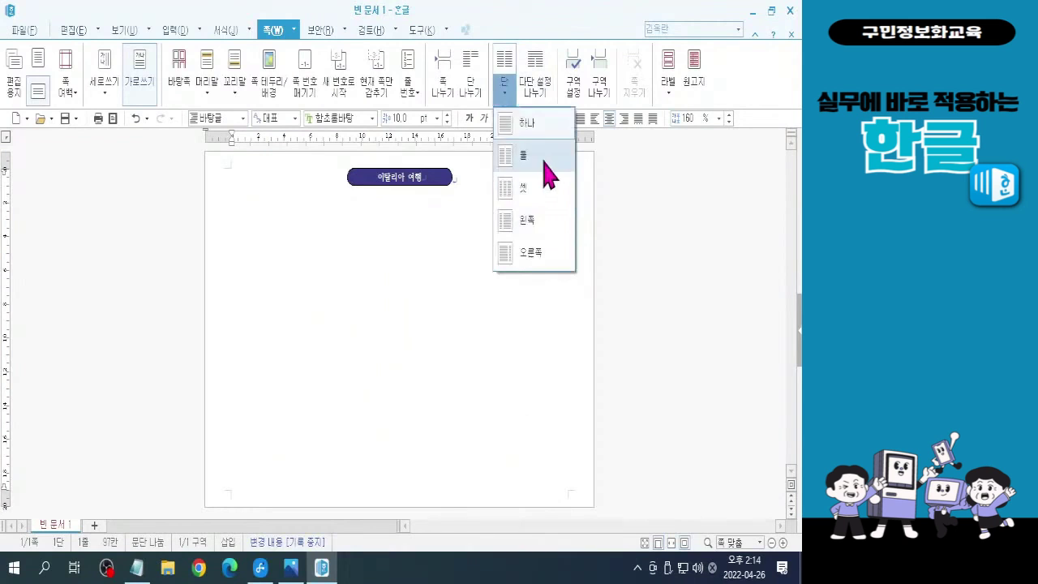
click(544, 161)
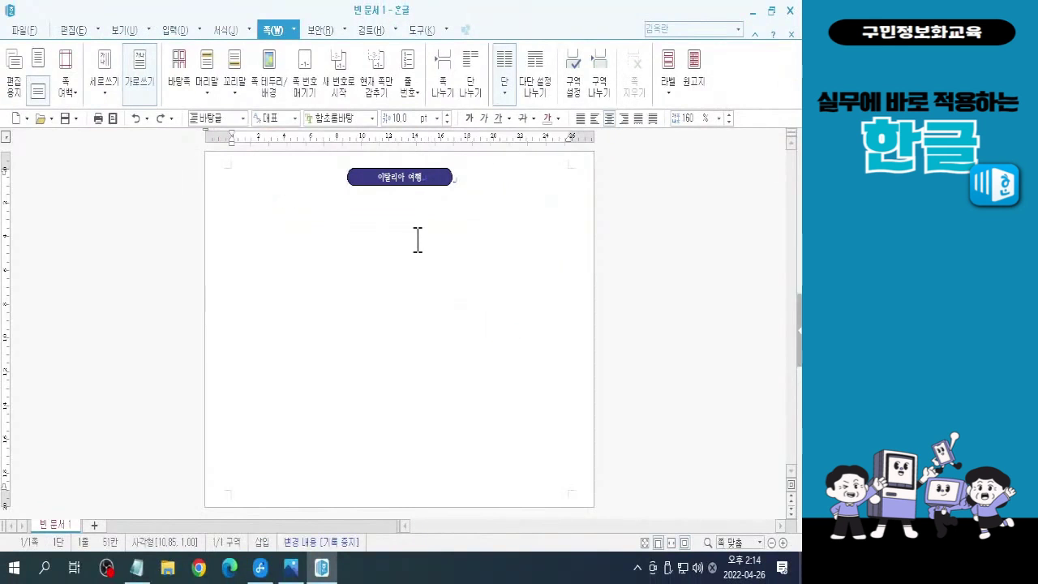
click(453, 280)
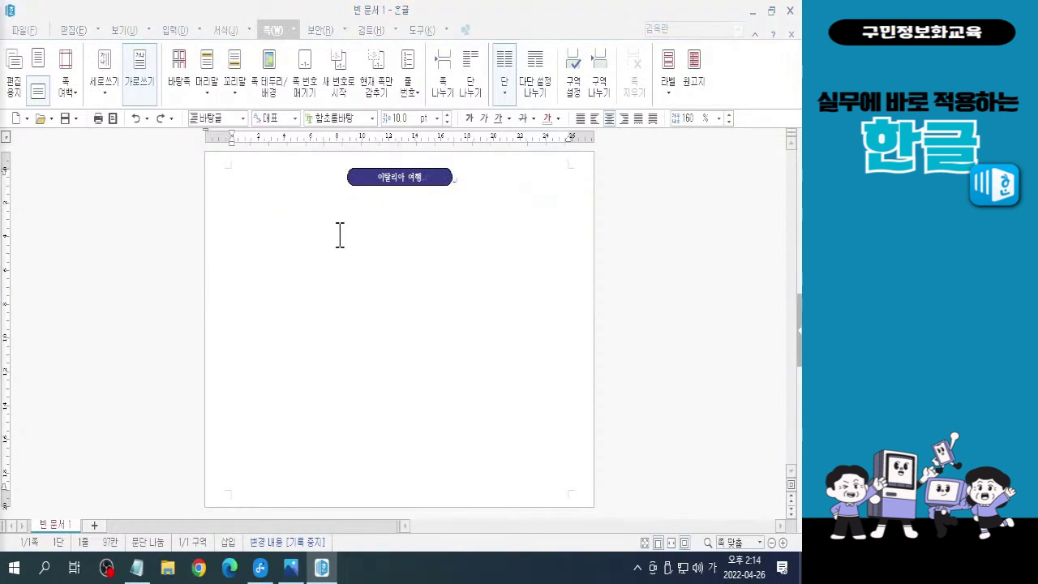
Insert a 다단 설정 나누기 (column settings break) directly after the title text box
click(476, 185)
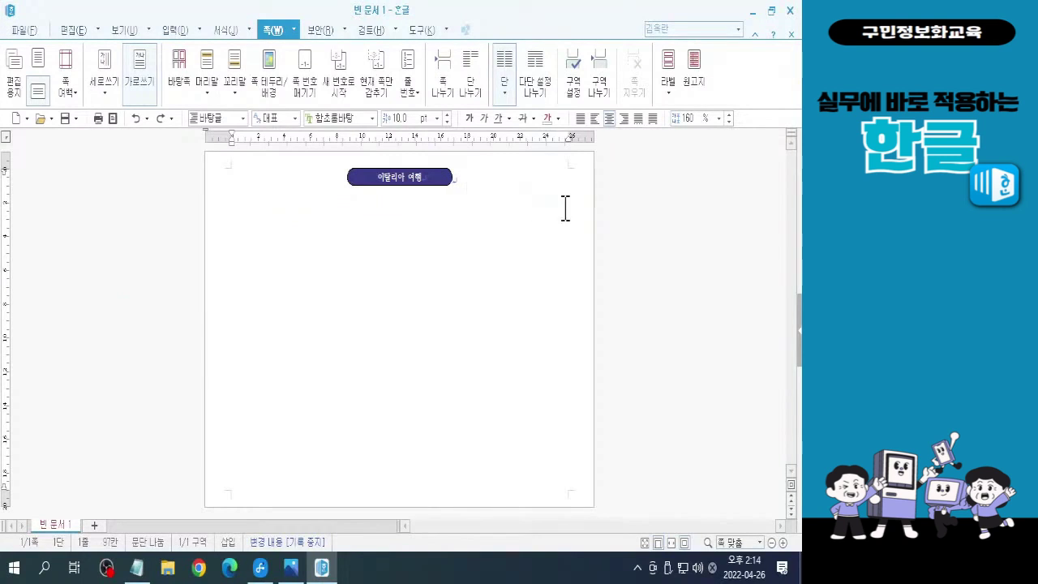
click(535, 90)
key(ctrl+2)
mouse_move(477, 189)
mouse_down()
mouse_move(452, 183)
mouse_move(459, 164)
mouse_move(468, 190)
mouse_up()
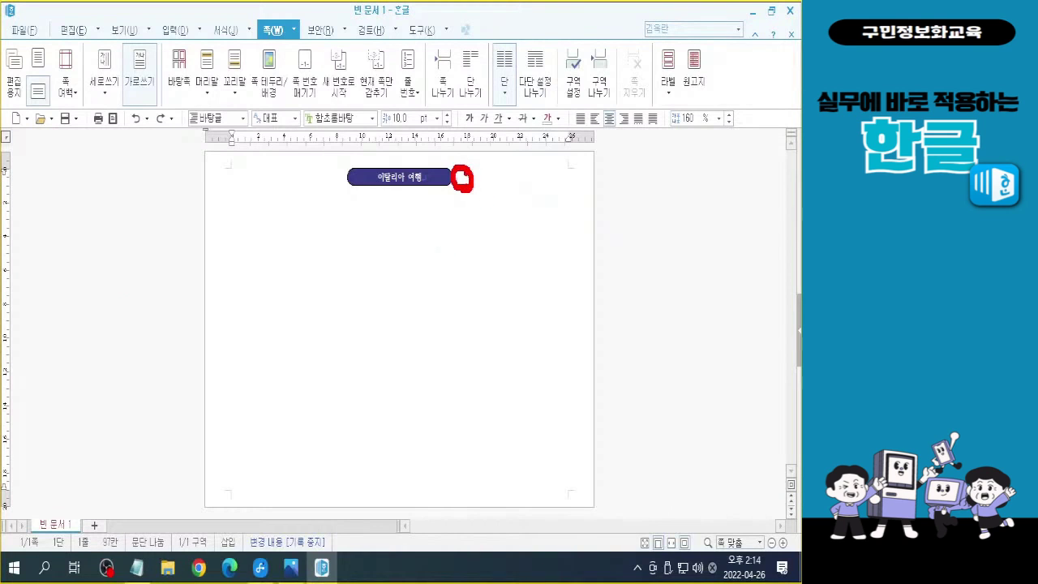
key(e)
drag(449, 162, 482, 188)
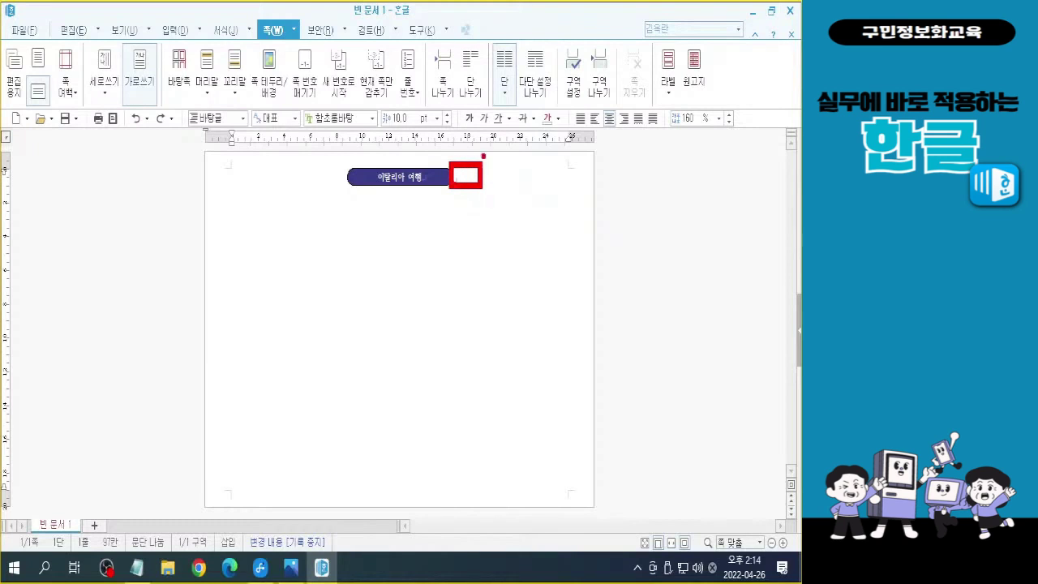
key(e)
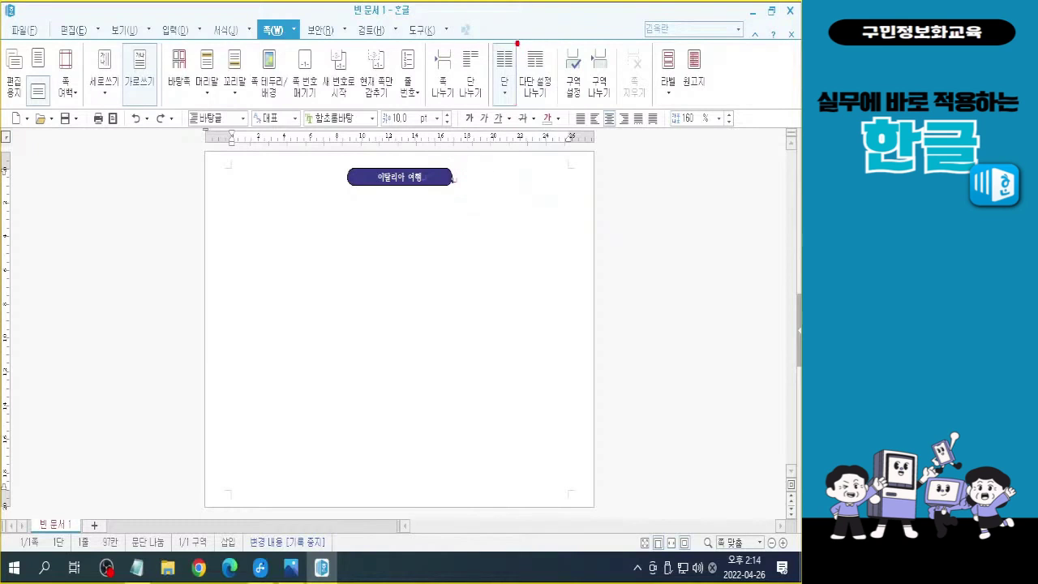
drag(516, 41, 559, 107)
key(Escape)
click(538, 77)
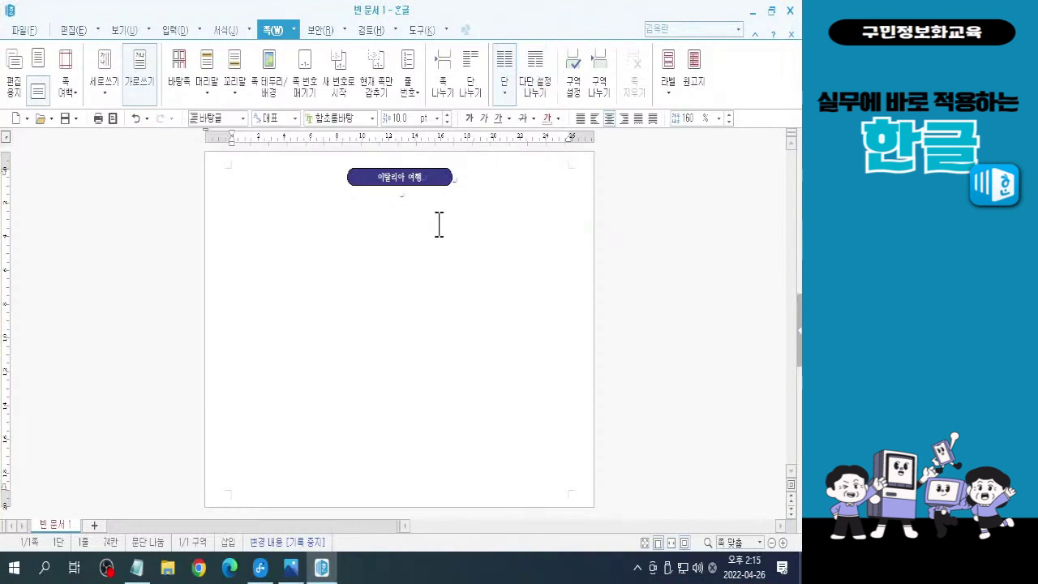
key(ctrl)
key(ctrl)
key(ctrl)
key(ctrl)
key(ctrl)
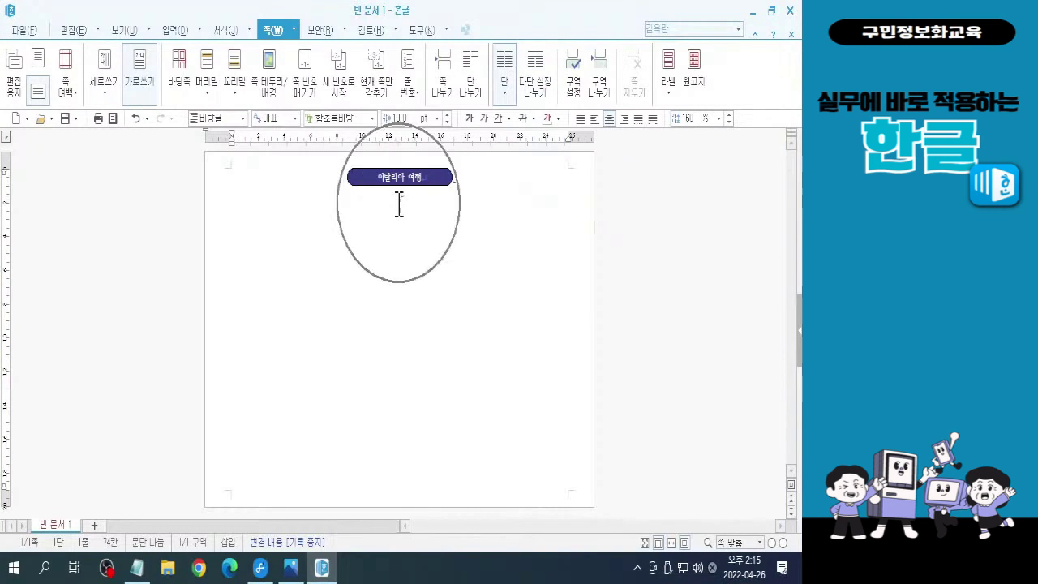
key(ctrl+2)
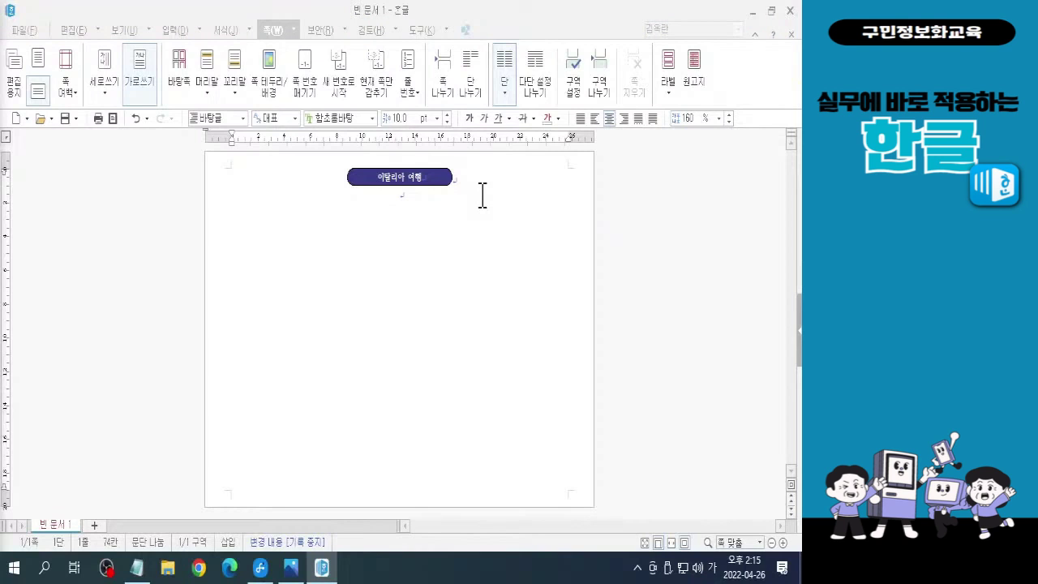
key(ctrl+2)
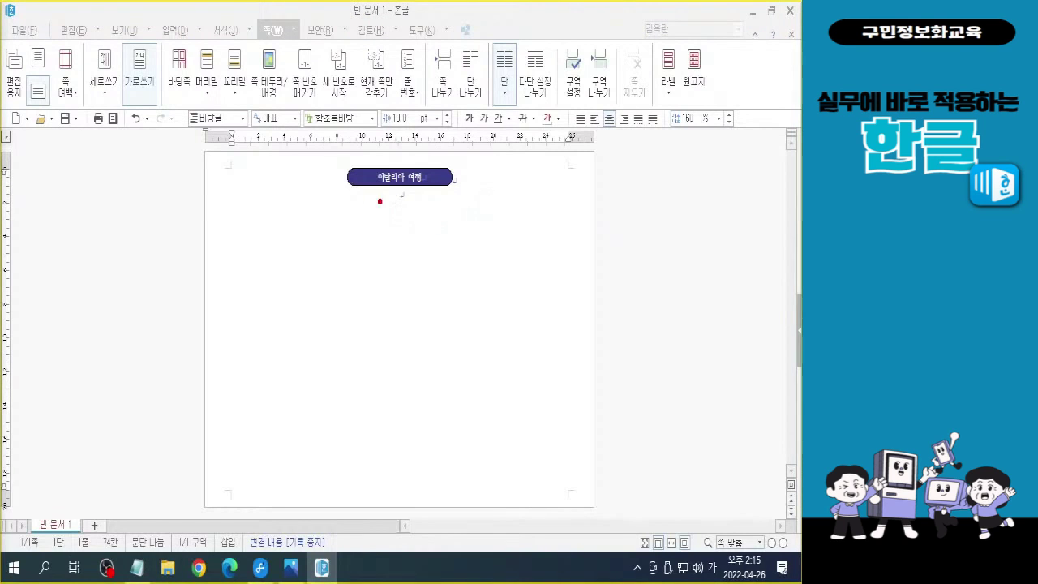
drag(194, 192, 608, 192)
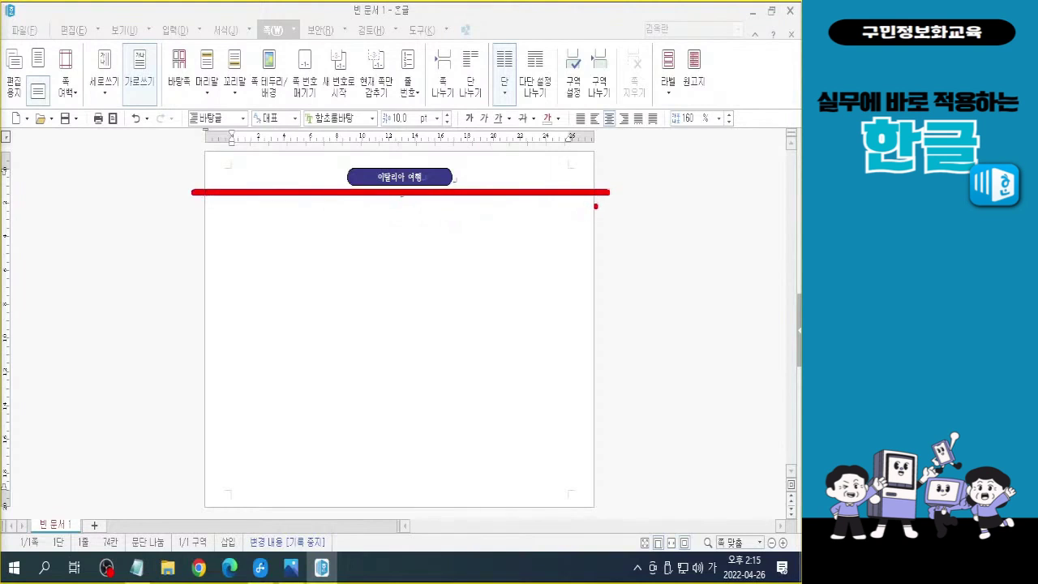
drag(511, 156, 501, 176)
drag(404, 299, 394, 399)
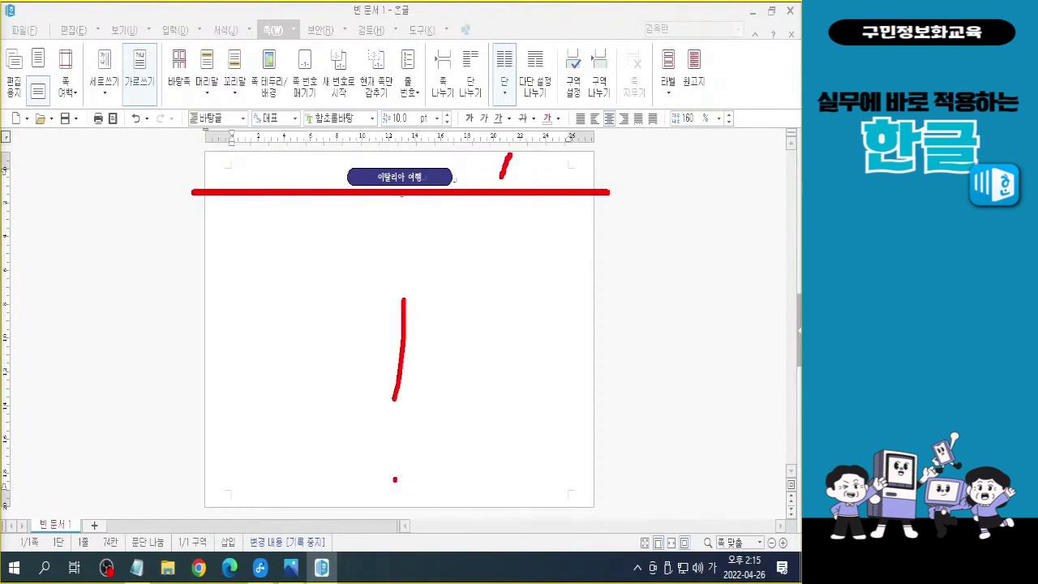
key(ctrl+z)
key(ctrl+z)
drag(398, 151, 398, 190)
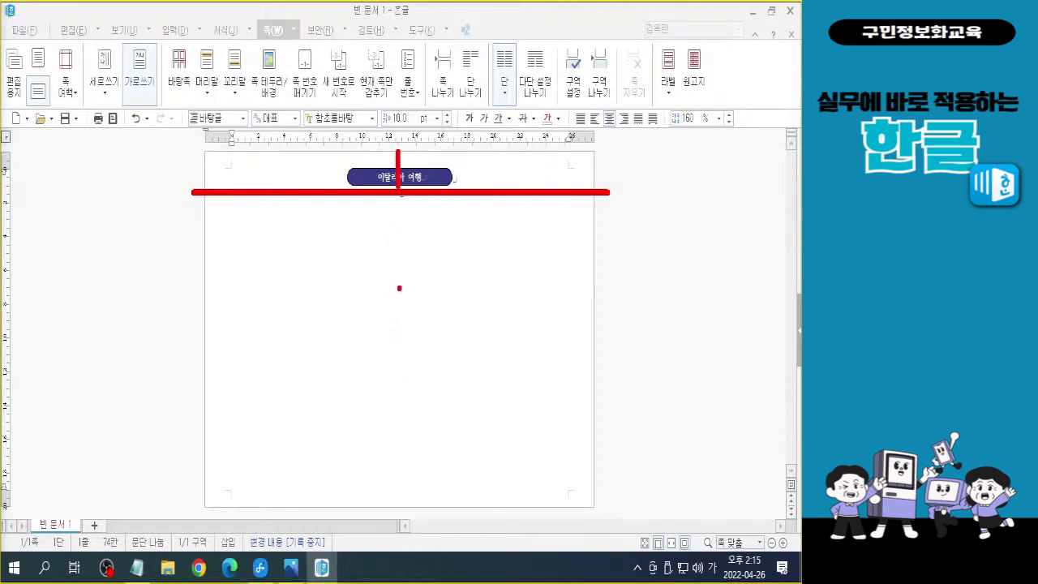
drag(401, 270, 401, 361)
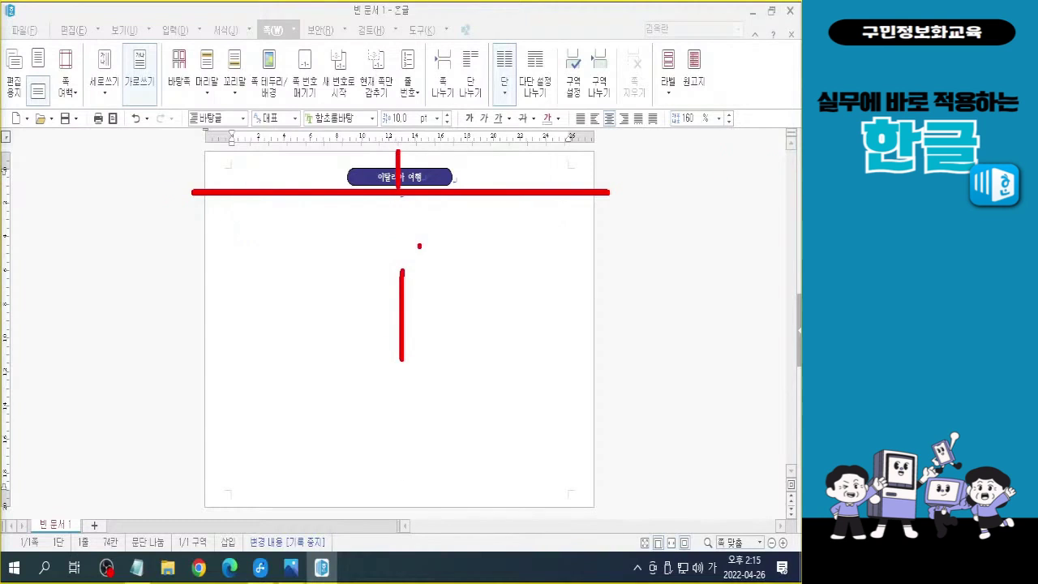
key(ctrl+z)
key(Escape)
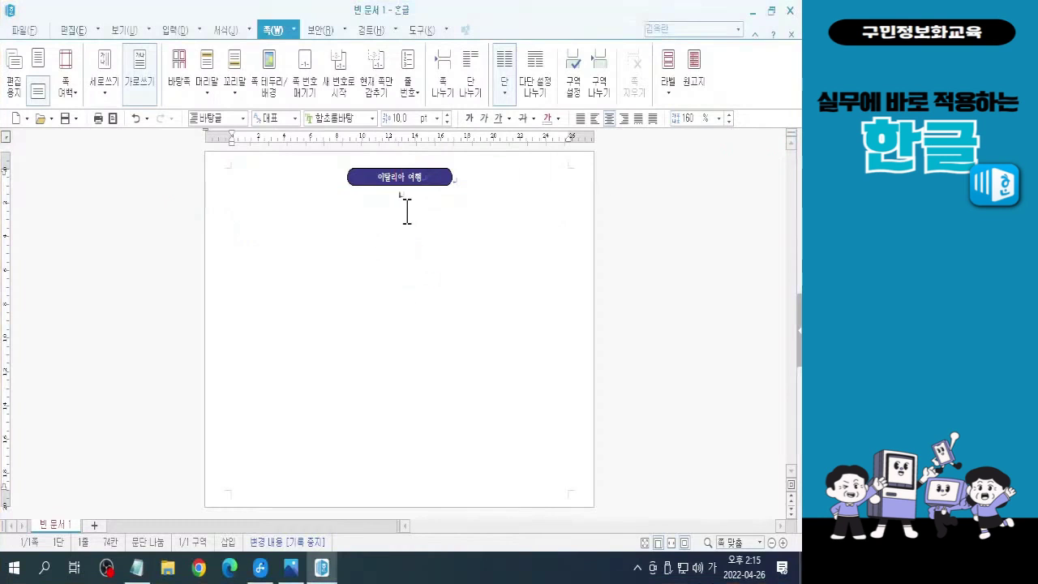
Apply the 둘 (two) column preset to the area below the column settings break under the title box
click(504, 94)
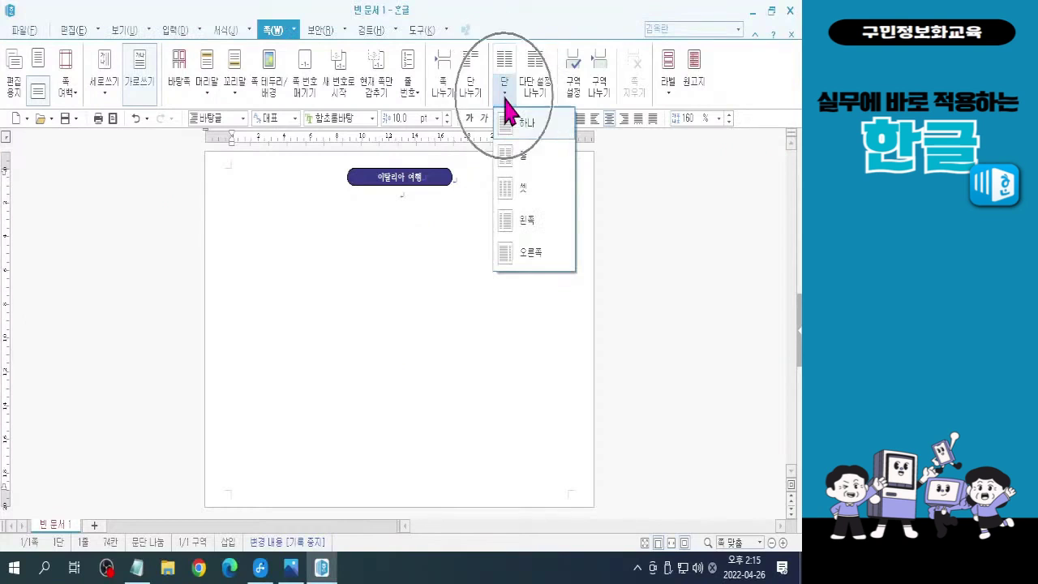
click(521, 166)
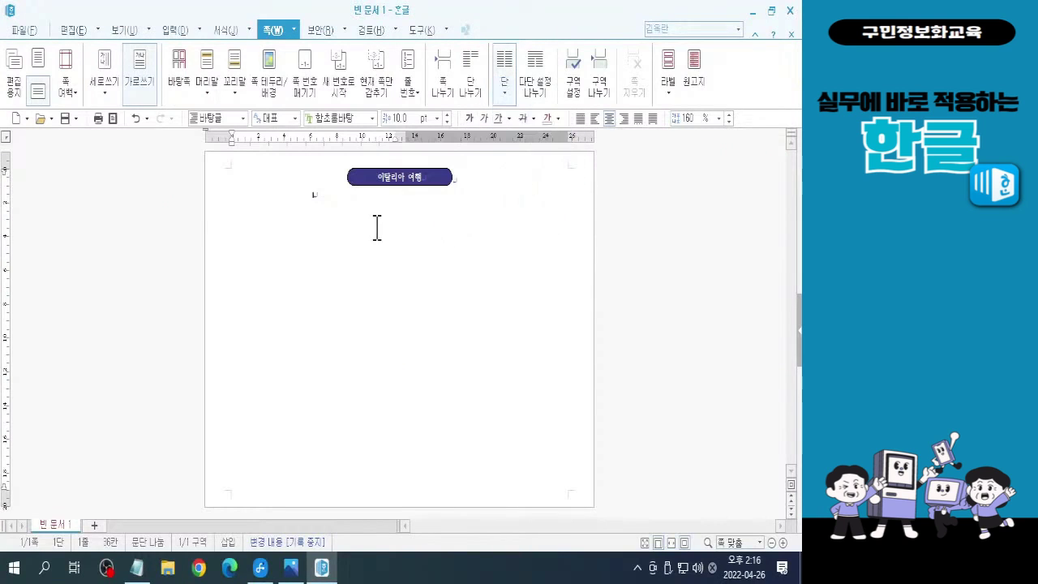
mouse_move(320, 215)
mouse_down()
mouse_move(299, 207)
mouse_move(319, 200)
mouse_move(319, 215)
mouse_up()
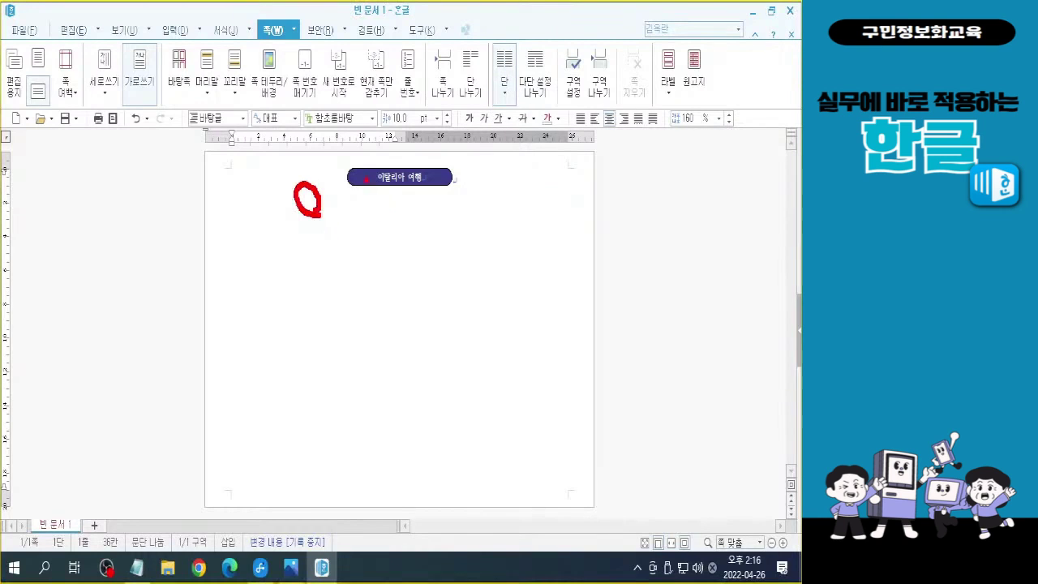
drag(341, 158, 456, 195)
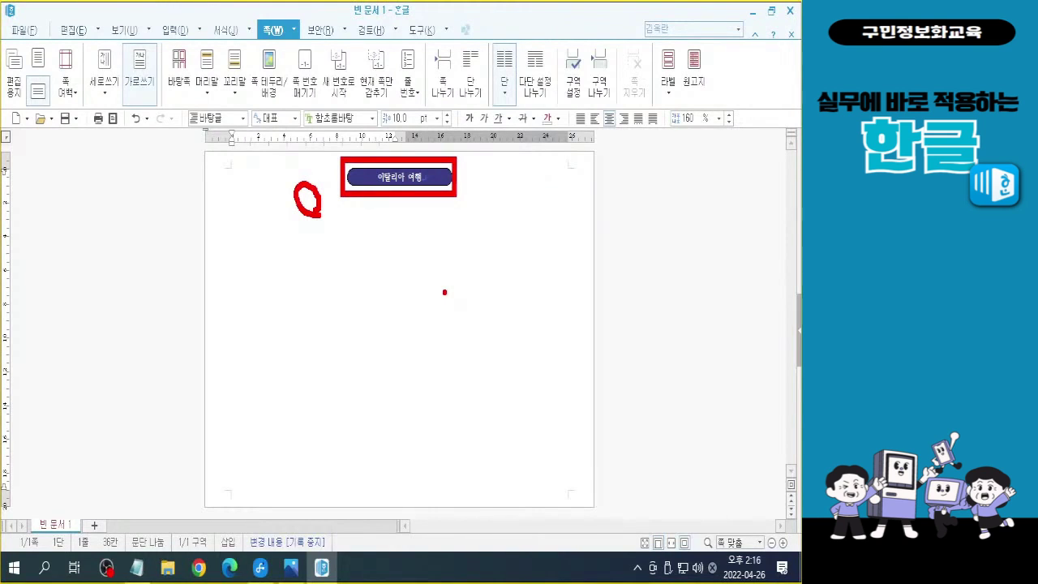
key(ctrl+z)
key(ctrl+z)
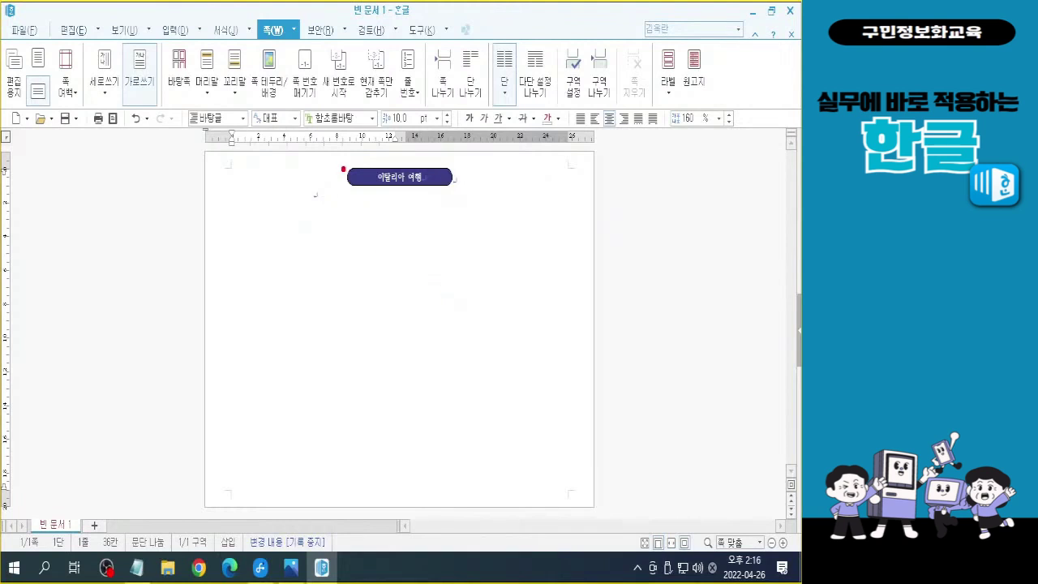
drag(197, 199, 622, 196)
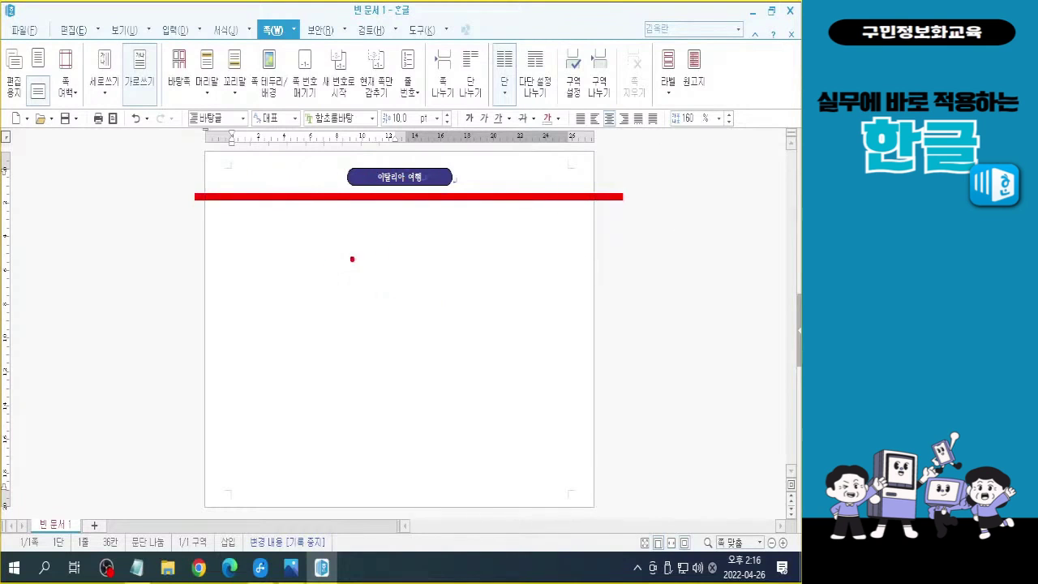
drag(396, 200, 398, 505)
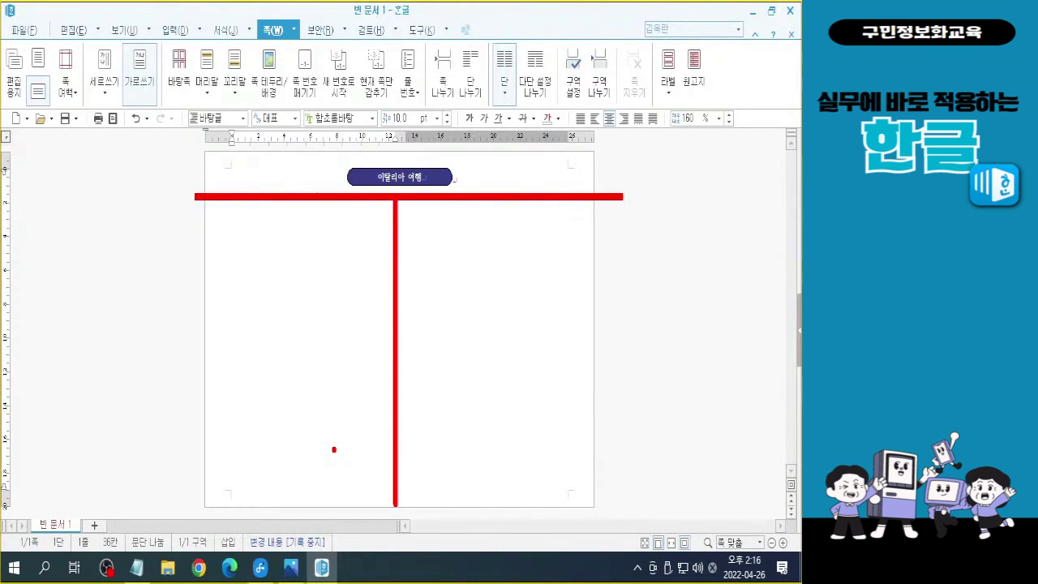
key(Escape)
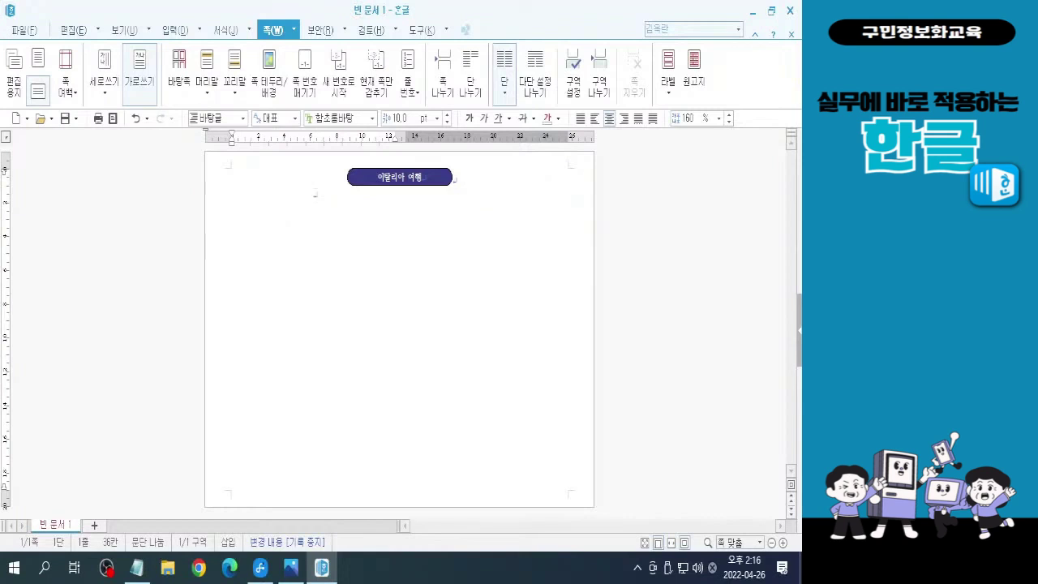
Start inserting a picture in the first column below the title and browse to 바탕 화면 > OA 마스터 프로젝트 한글 > 준비파일
key(ctrl+n)
key(i)
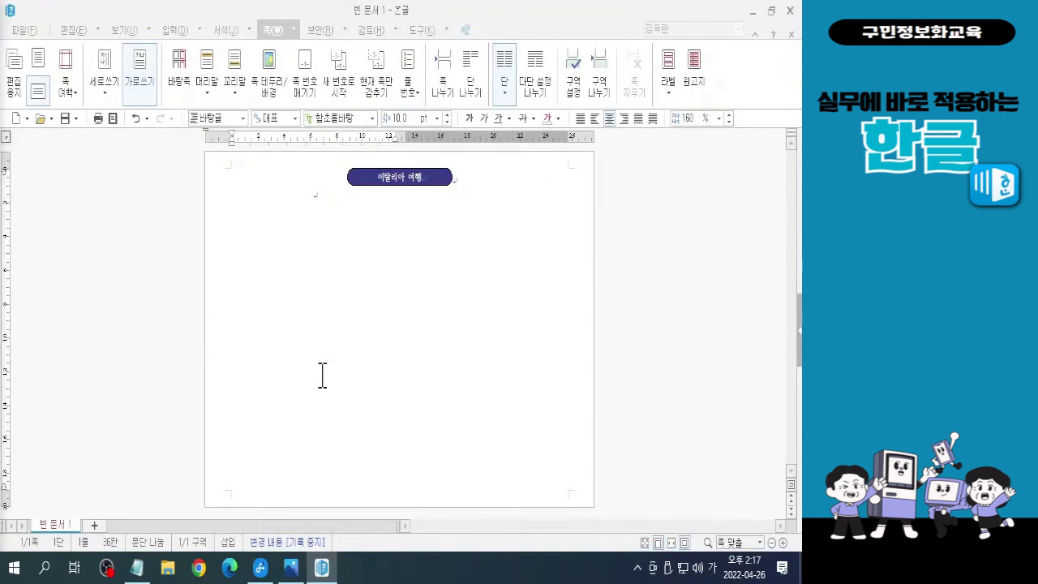
click(312, 206)
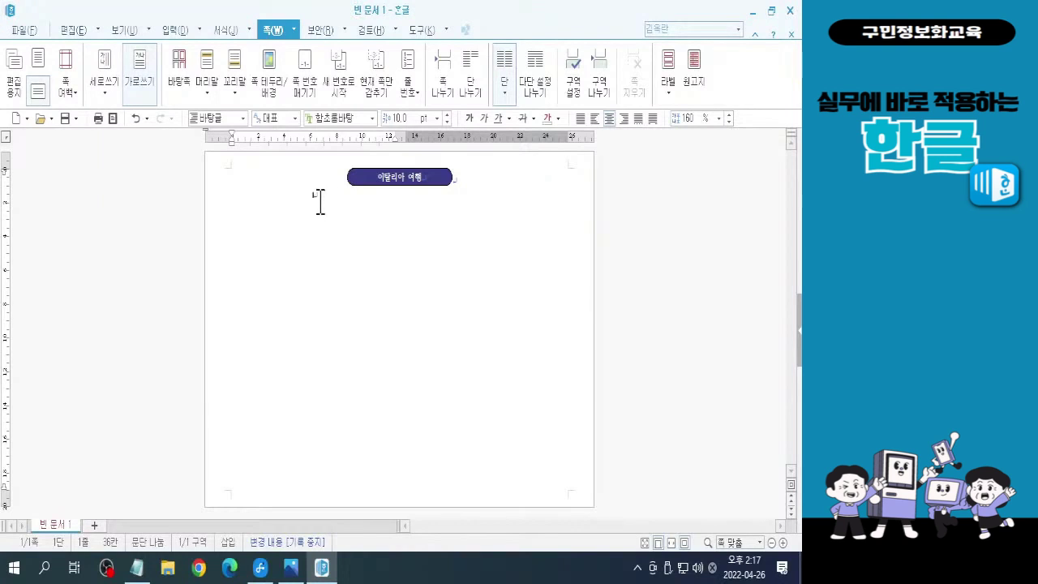
click(168, 31)
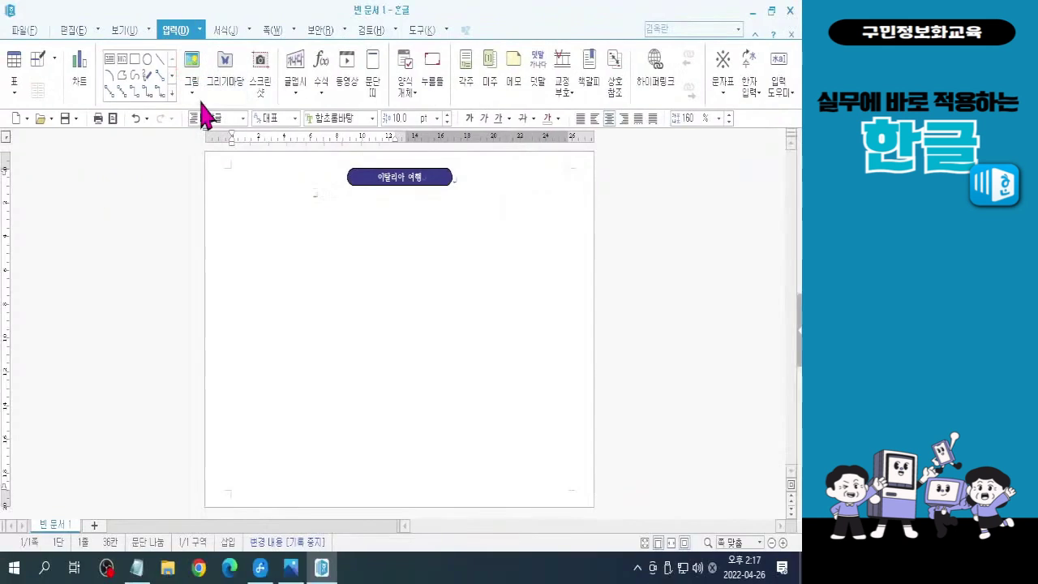
click(194, 69)
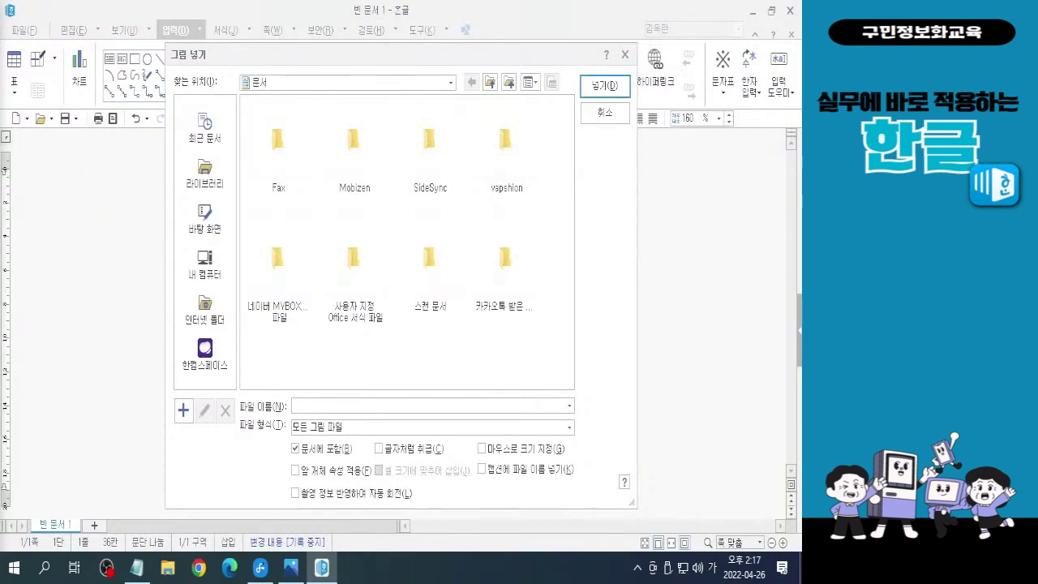
click(198, 221)
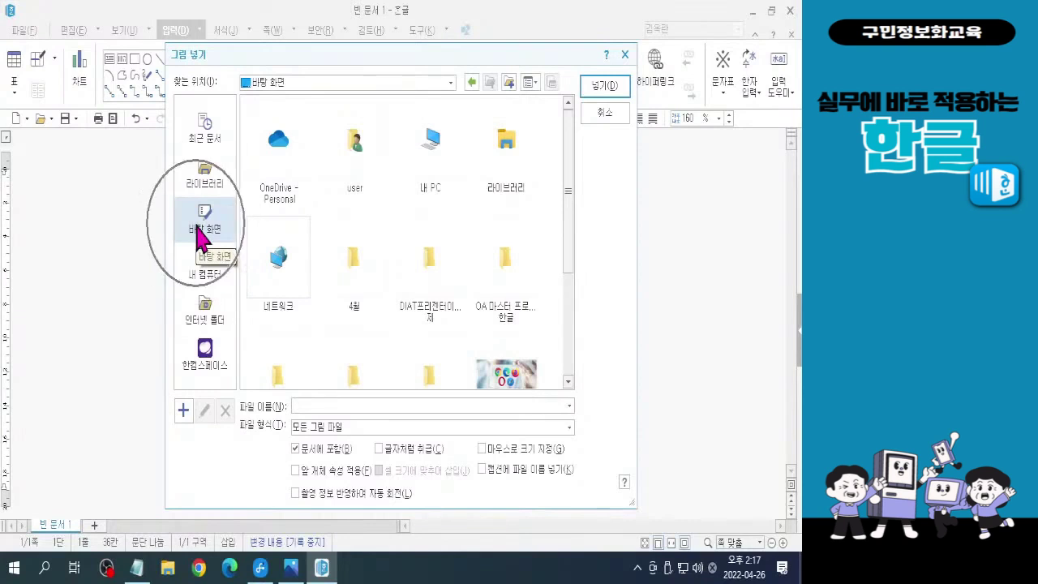
click(514, 290)
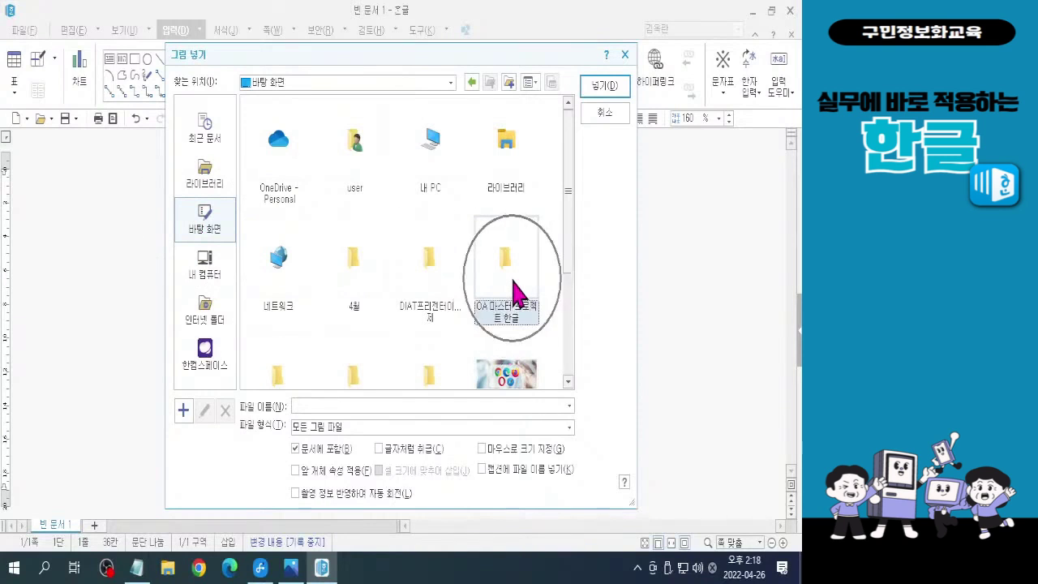
click(512, 281)
click(500, 301)
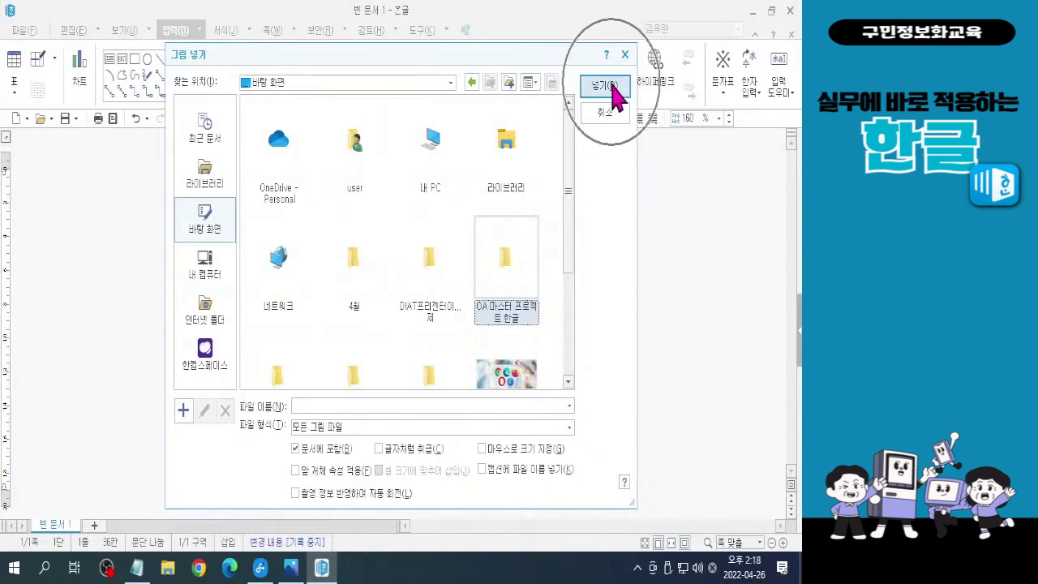
double_click(504, 252)
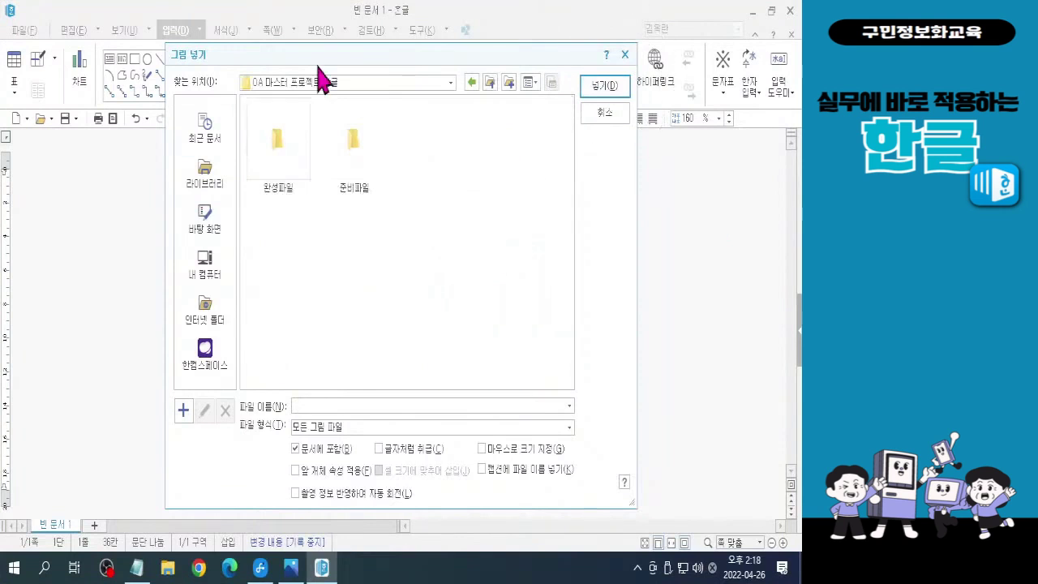
double_click(347, 156)
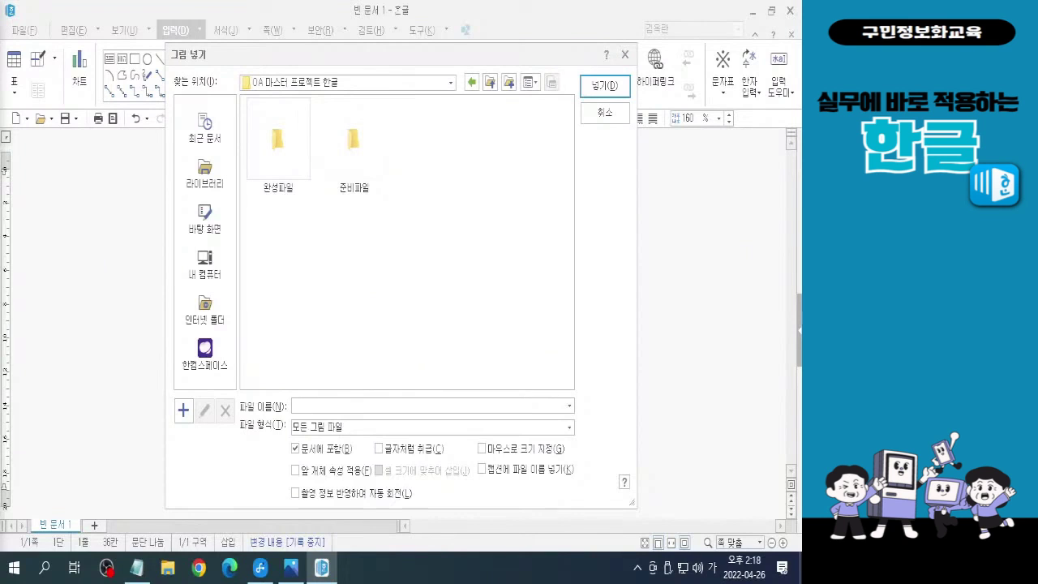
double_click(354, 139)
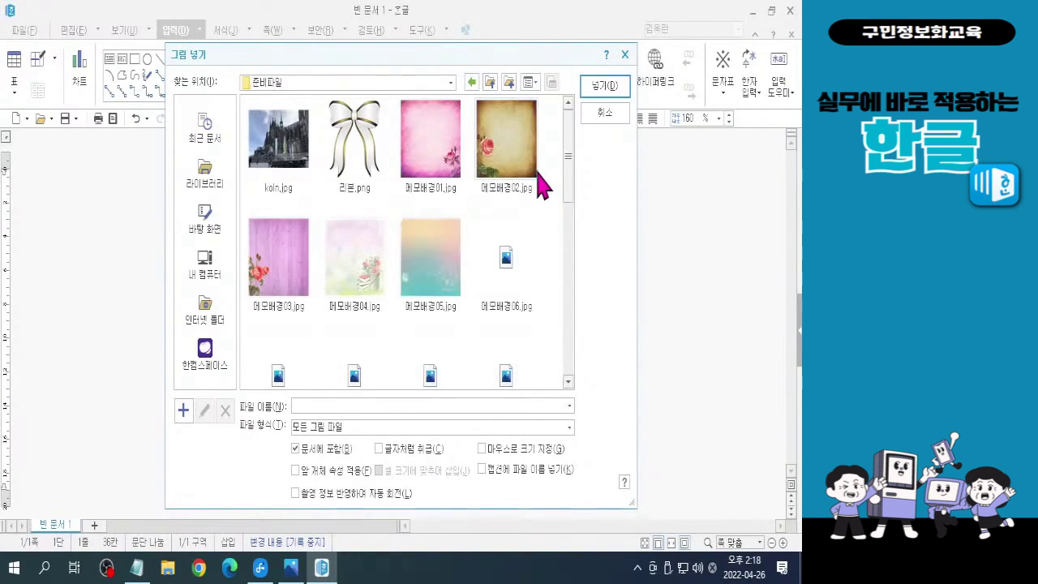
Try inserting the picture 여행01.jpg from the 준비파일 folder below the title, and delete the inserted picture
drag(570, 185, 573, 273)
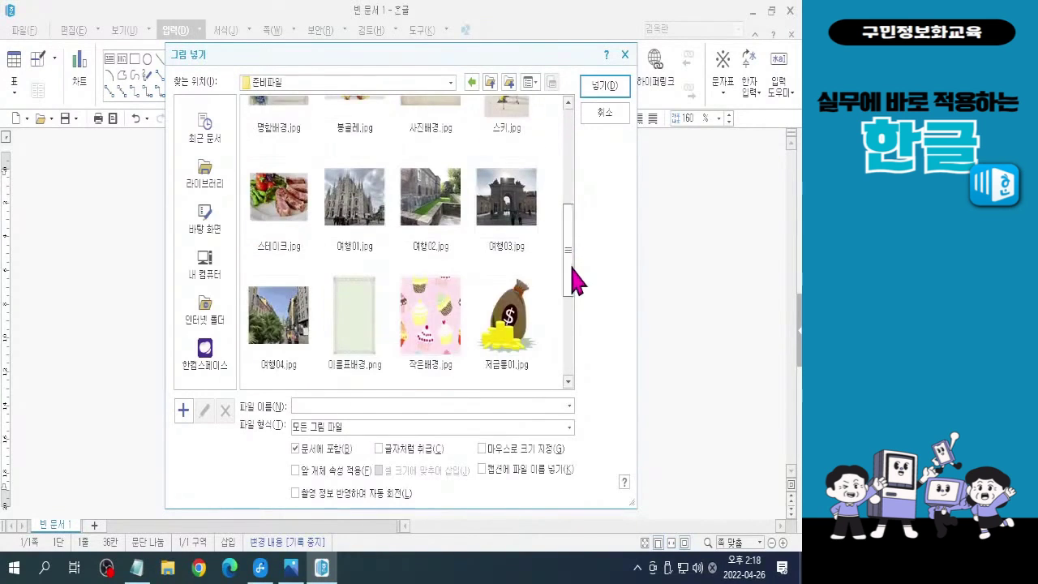
click(357, 211)
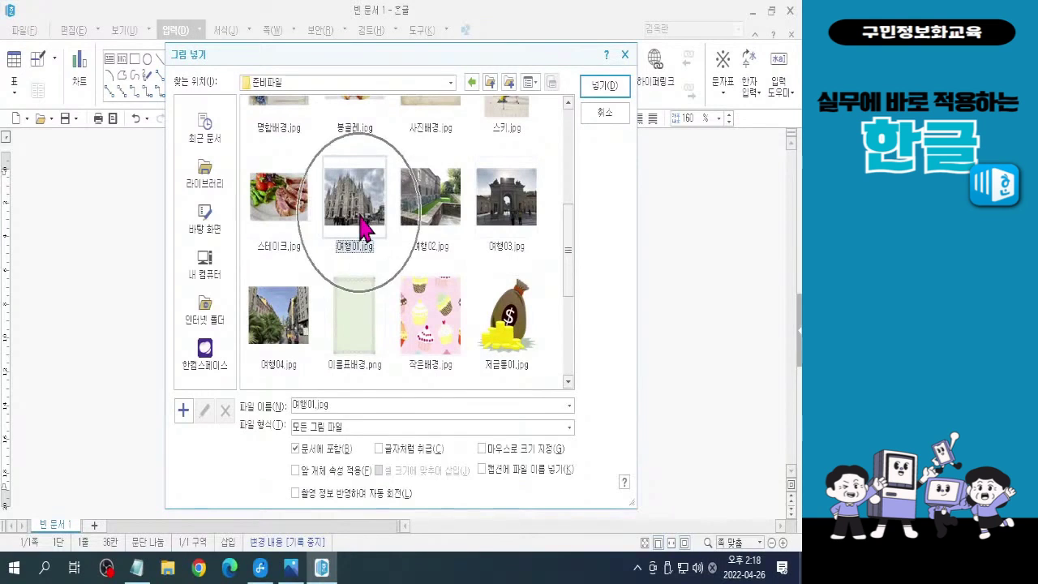
key(ctrl)
key(ctrl)
key(ctrl)
key(ctrl)
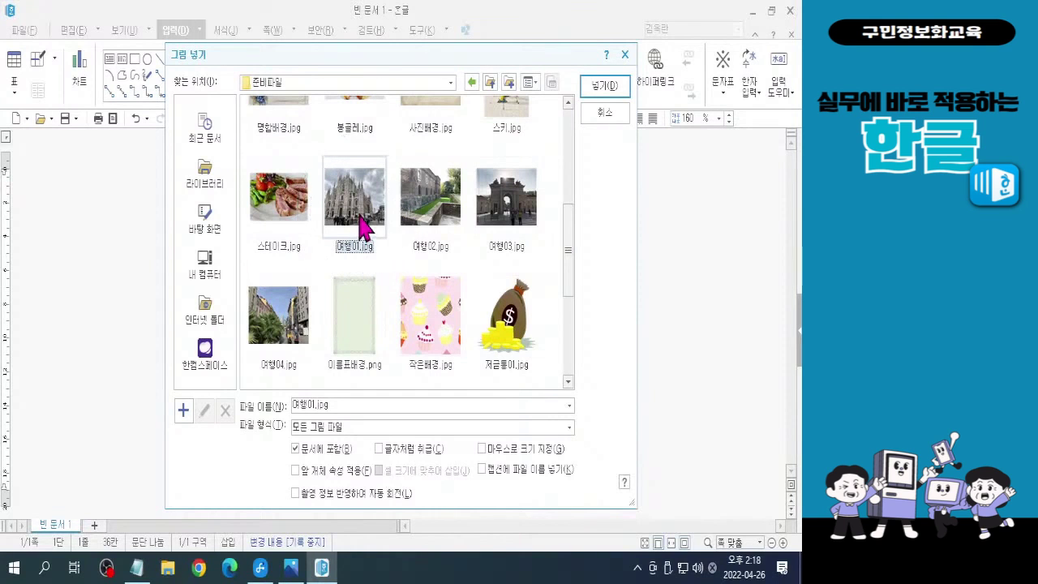
drag(283, 436, 305, 459)
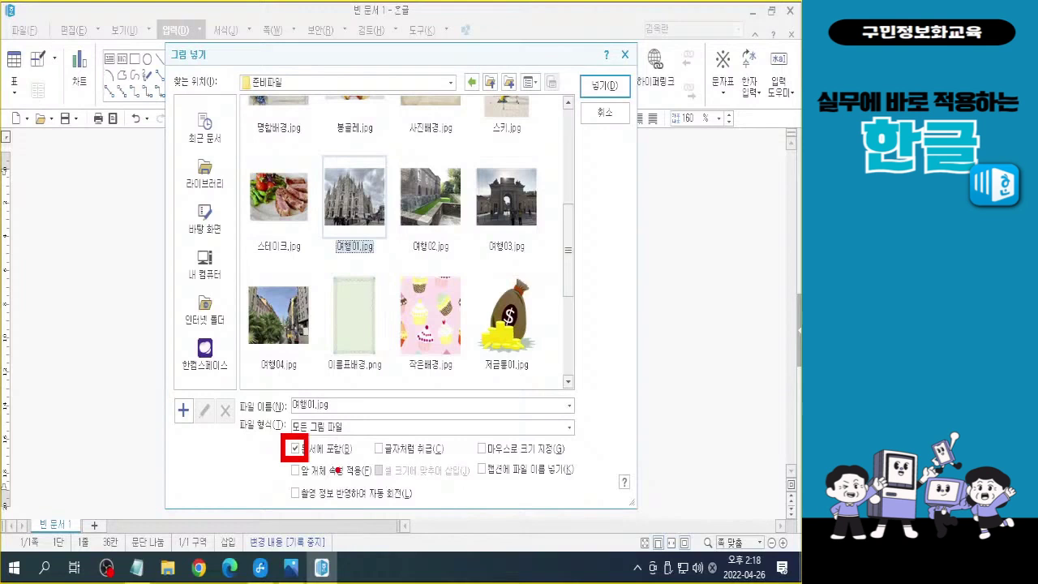
key(Escape)
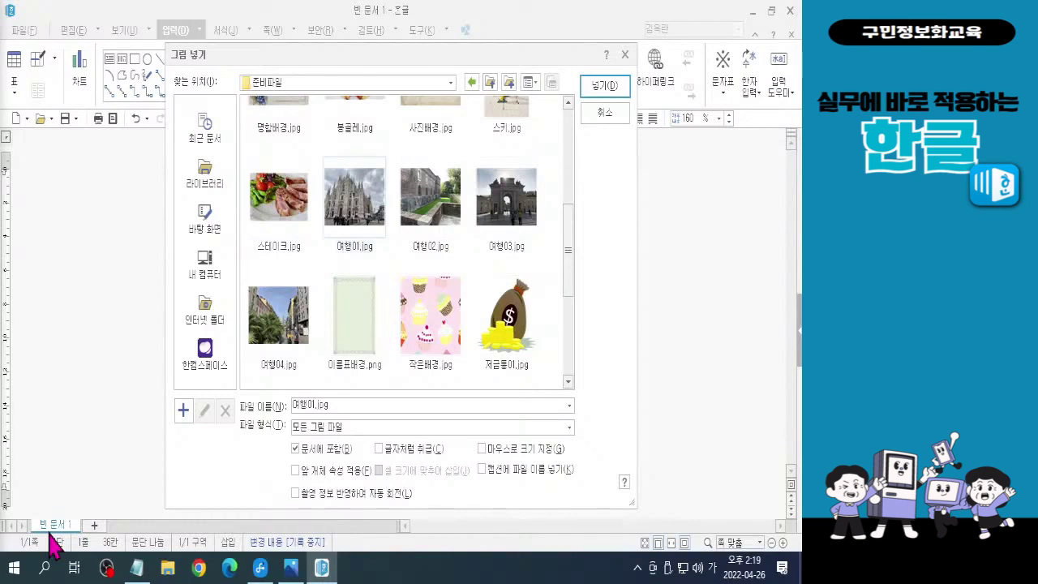
click(350, 204)
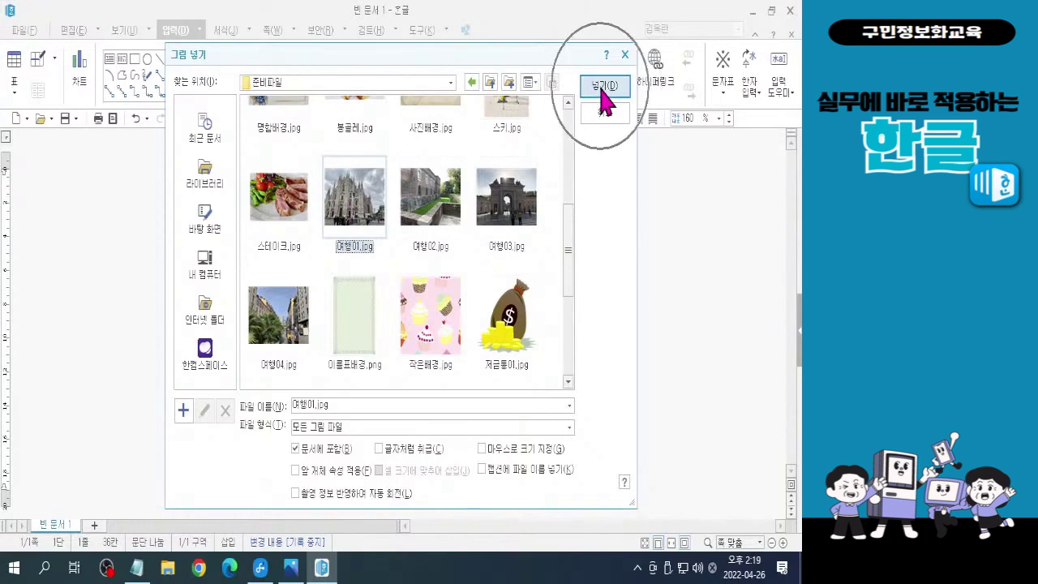
click(603, 87)
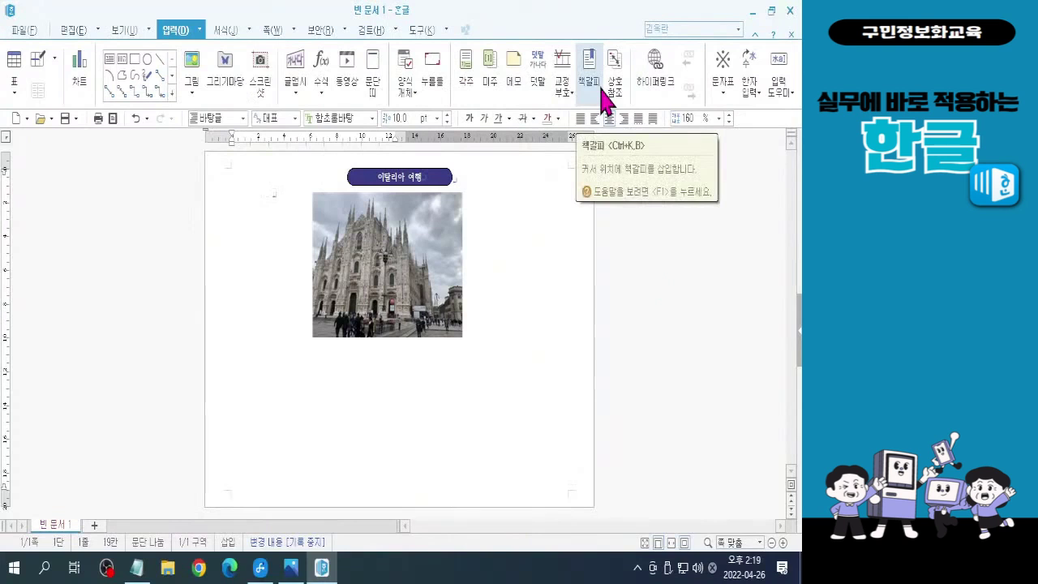
click(423, 296)
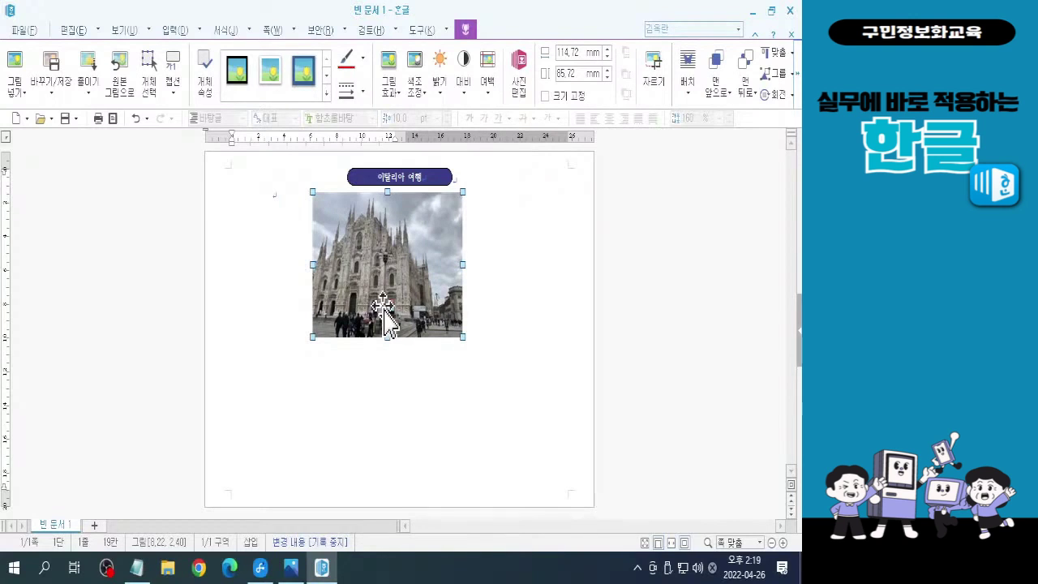
key(Delete)
Insert the picture 여행01.jpg from the 준비파일 folder below the title, embedded in the document (문서에 포함)
click(184, 66)
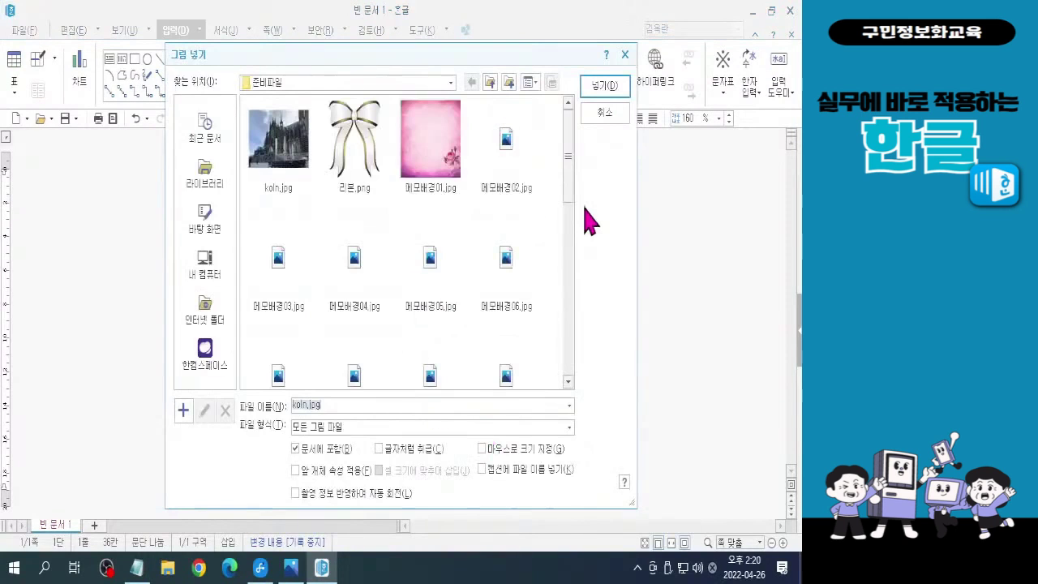
drag(574, 203, 574, 255)
click(357, 324)
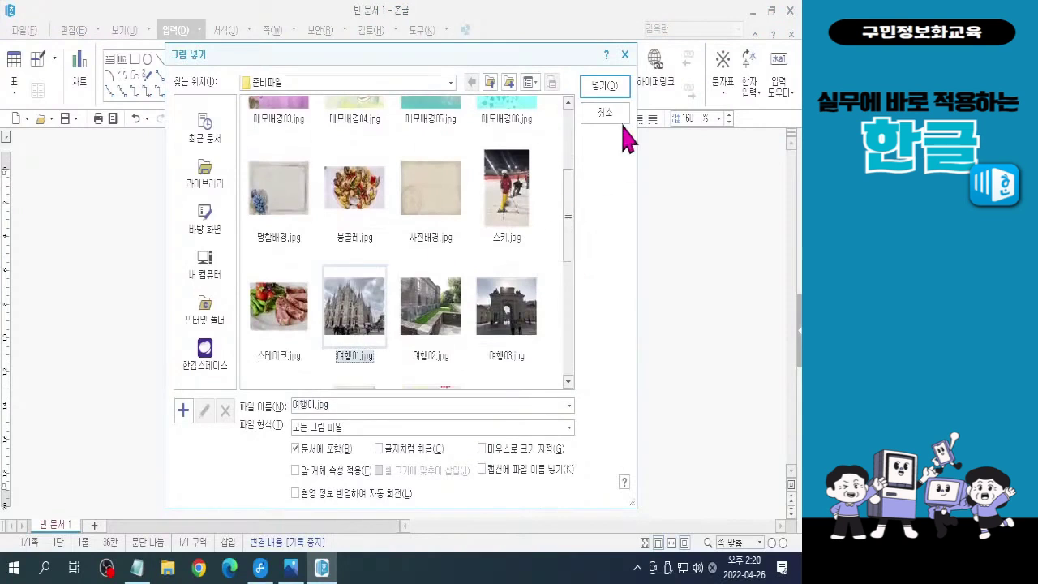
click(607, 86)
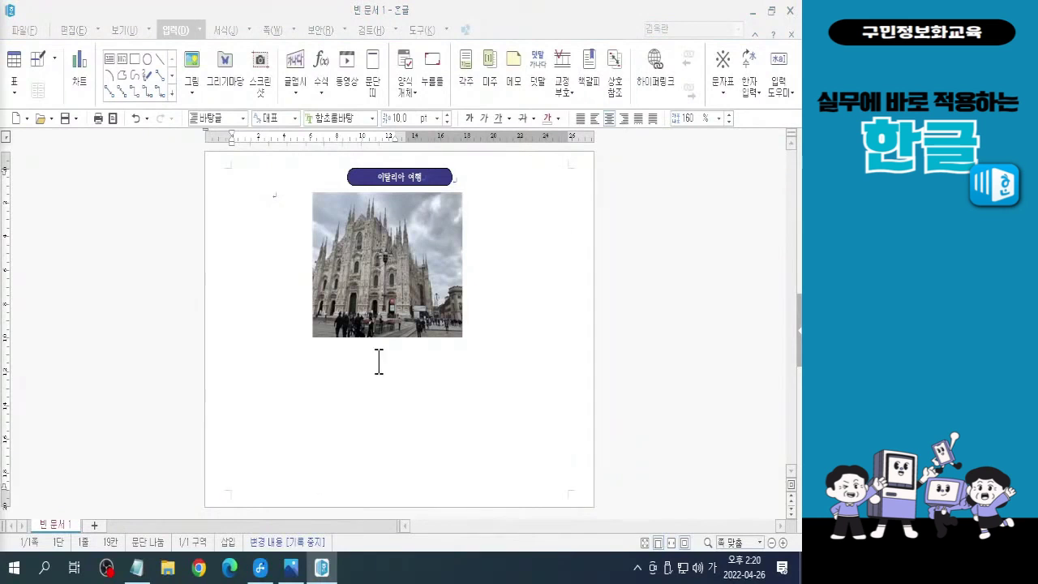
Set the cathedral picture below the title to be treated as a character (글자처럼 취급)
click(365, 300)
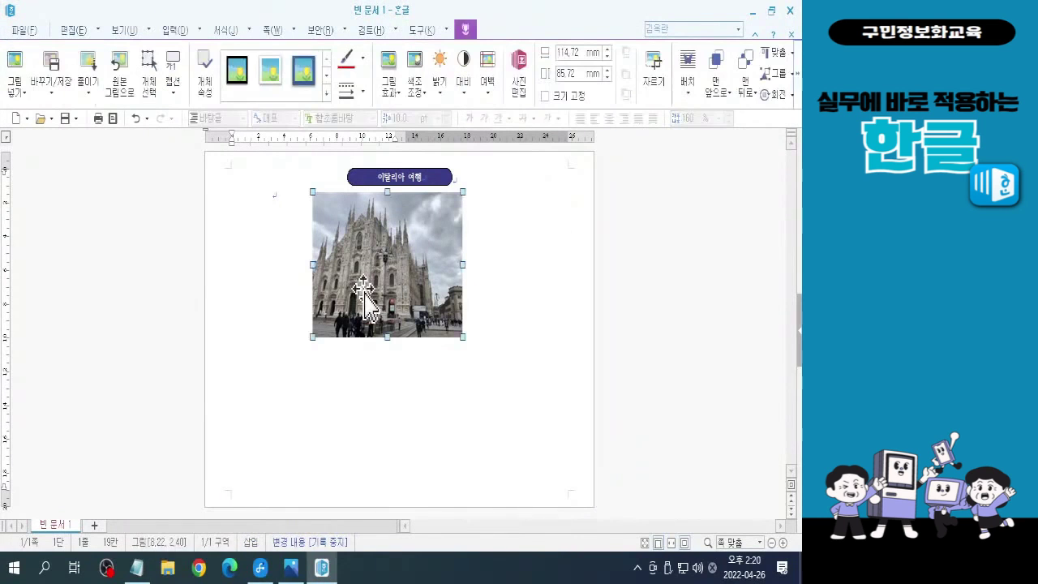
key(ctrl)
key(ctrl)
key(ctrl)
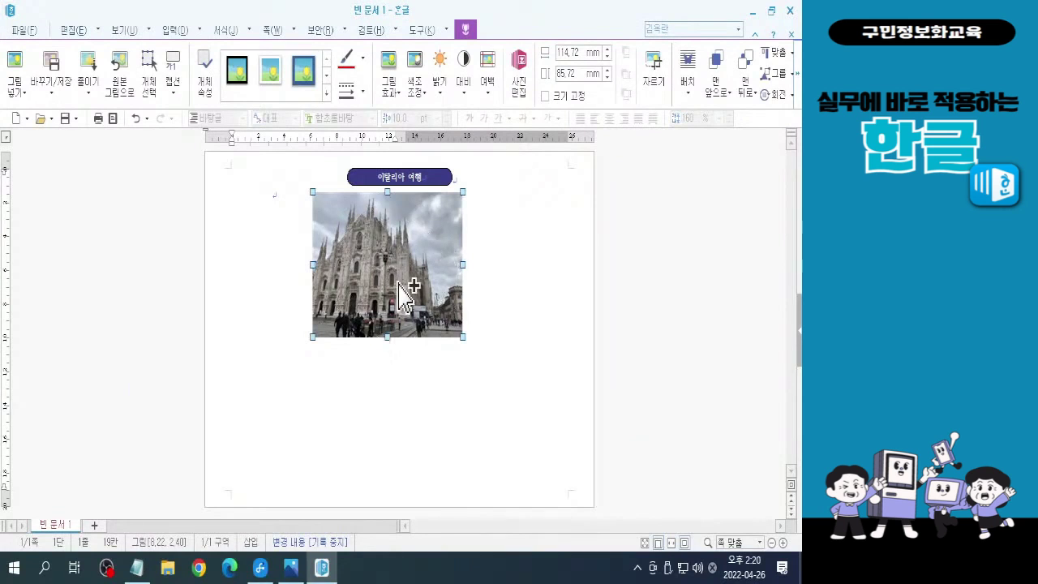
key(ctrl)
double_click(397, 284)
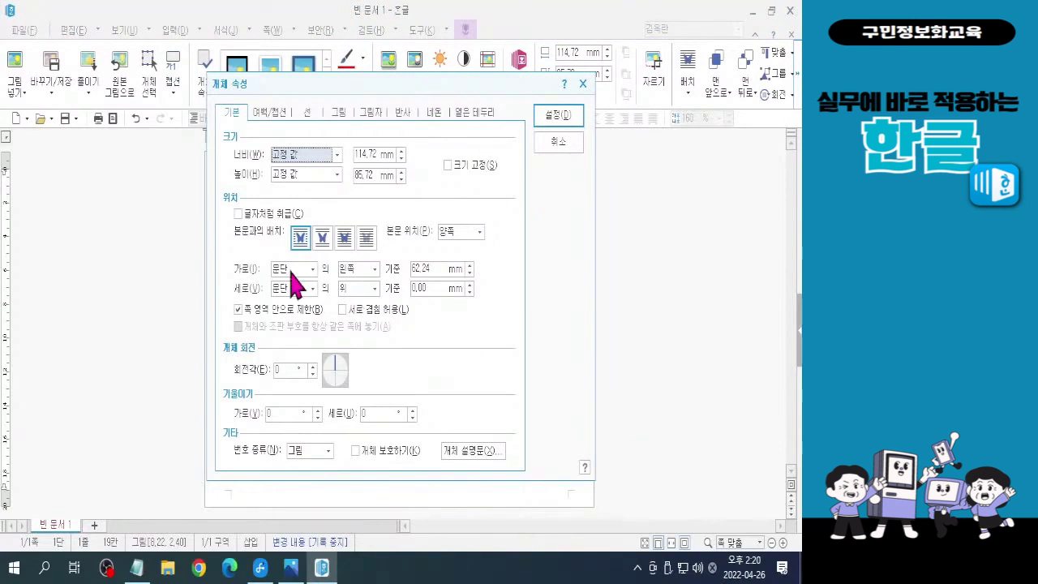
click(243, 215)
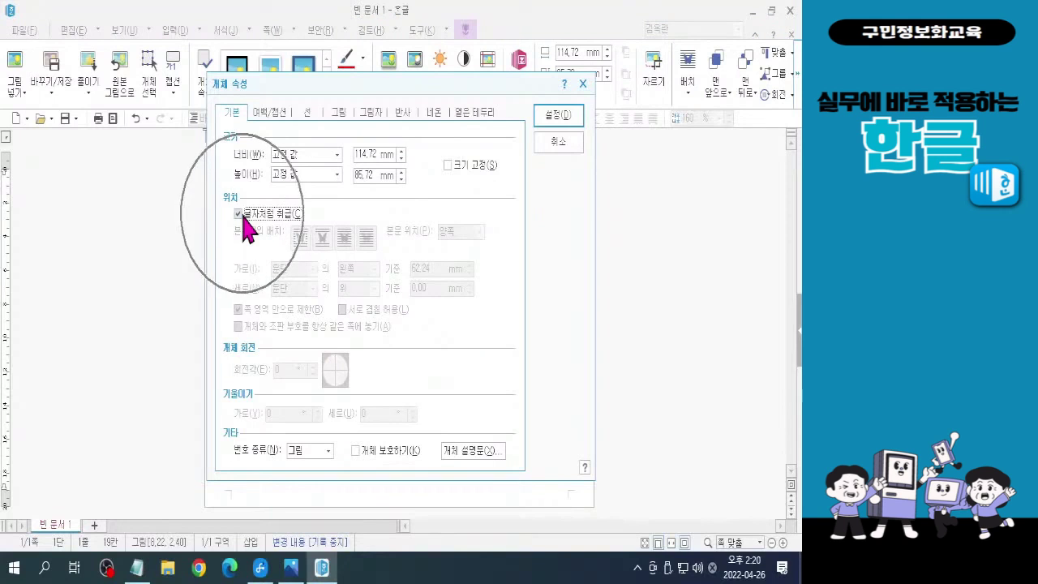
click(563, 120)
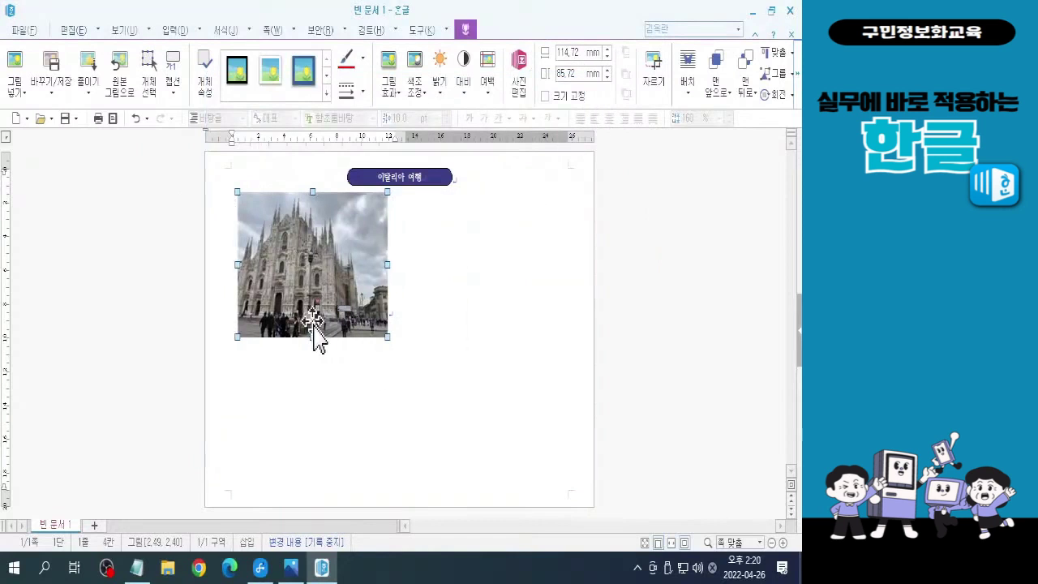
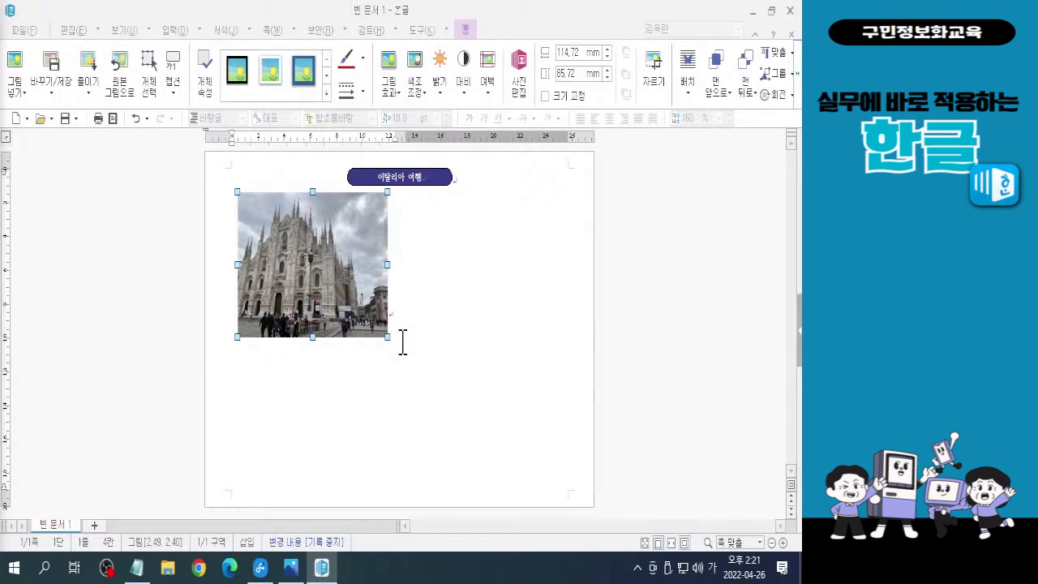
Insert the picture 여행02.jpg from the 준비파일 folder into the two-column area, embedded in the document (문서에 포함)
click(352, 417)
click(339, 312)
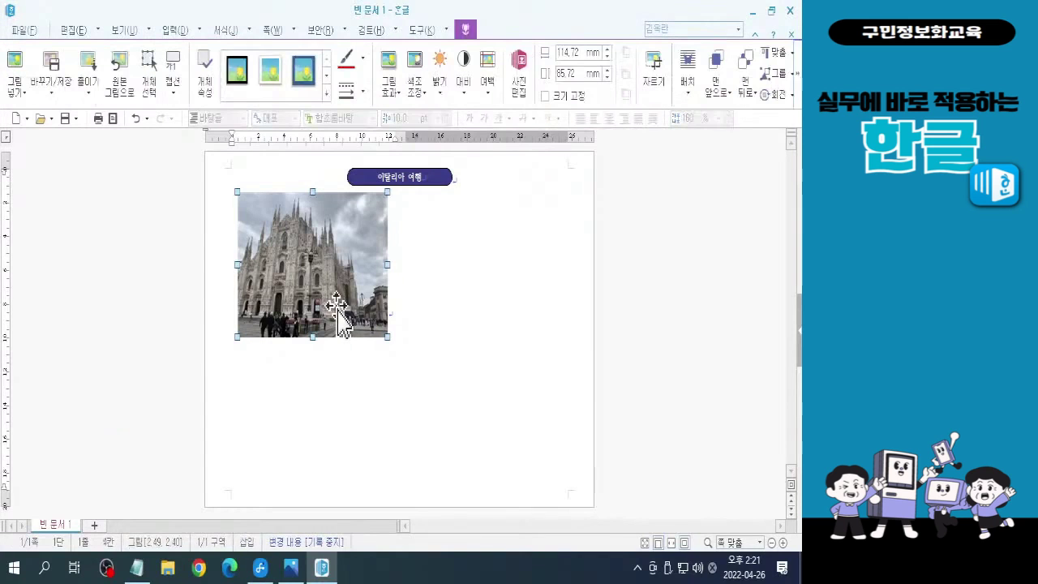
click(178, 34)
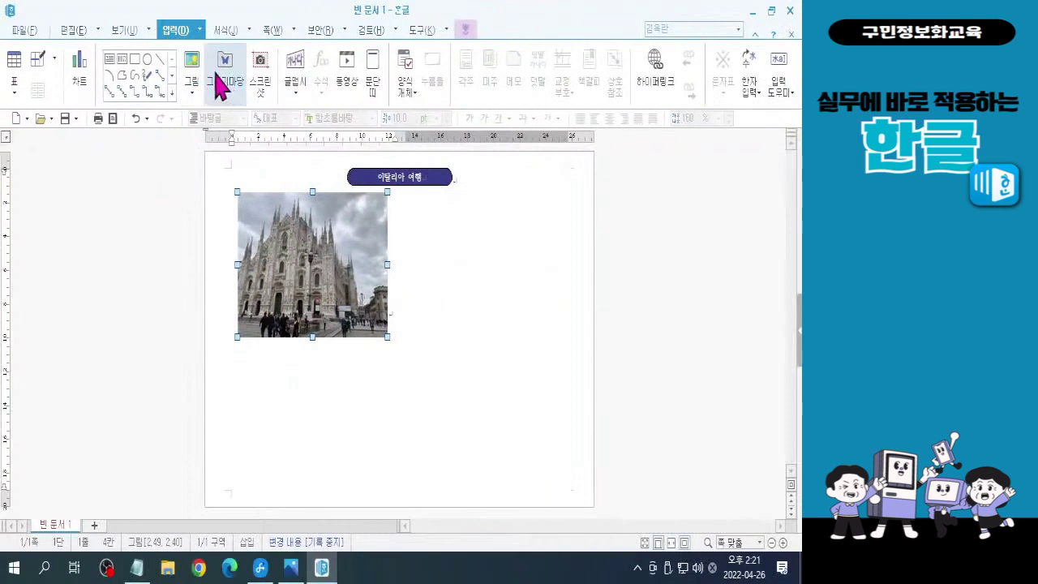
click(234, 112)
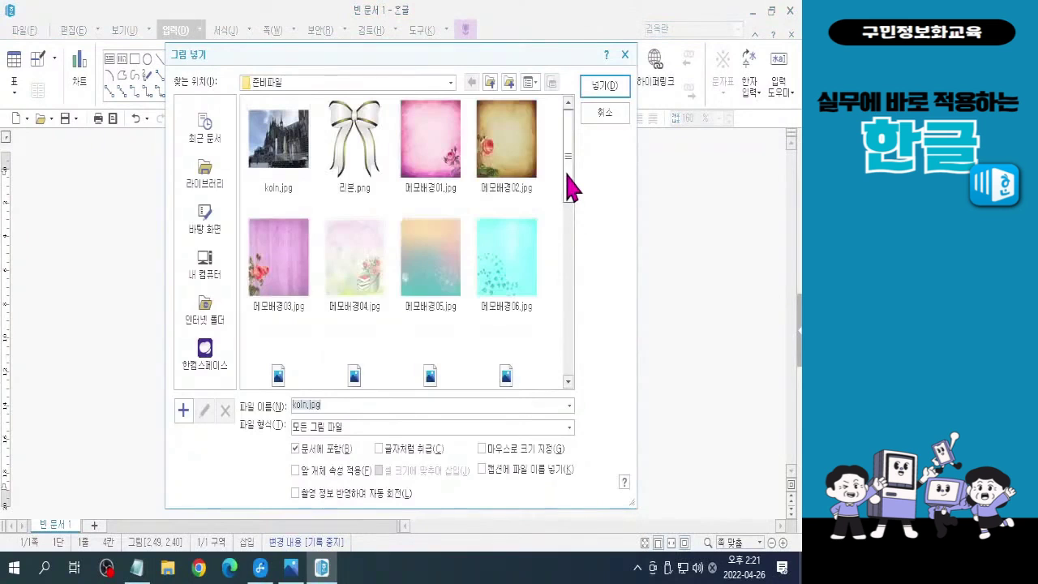
drag(570, 187, 569, 257)
click(427, 274)
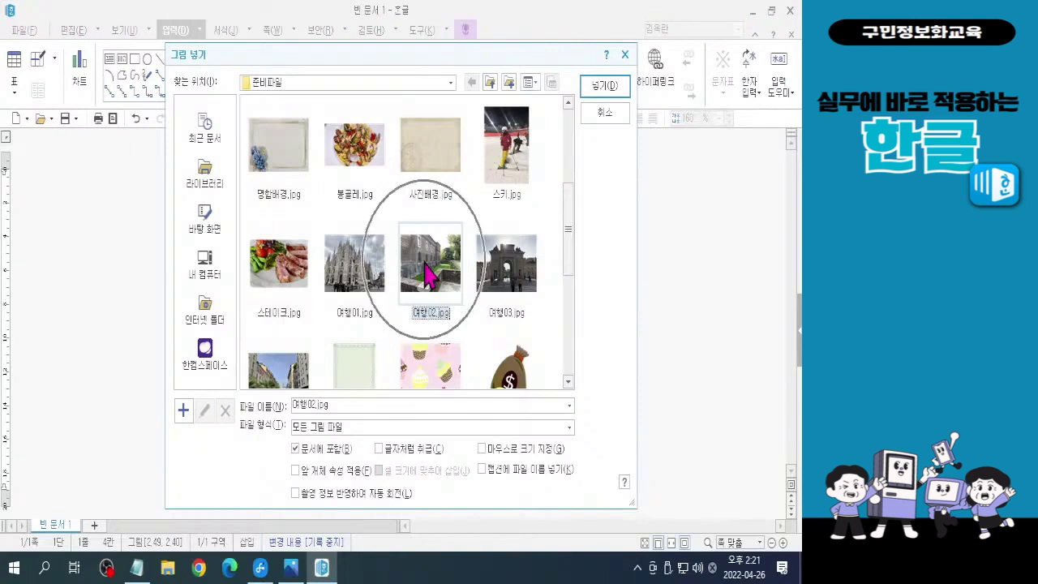
click(618, 91)
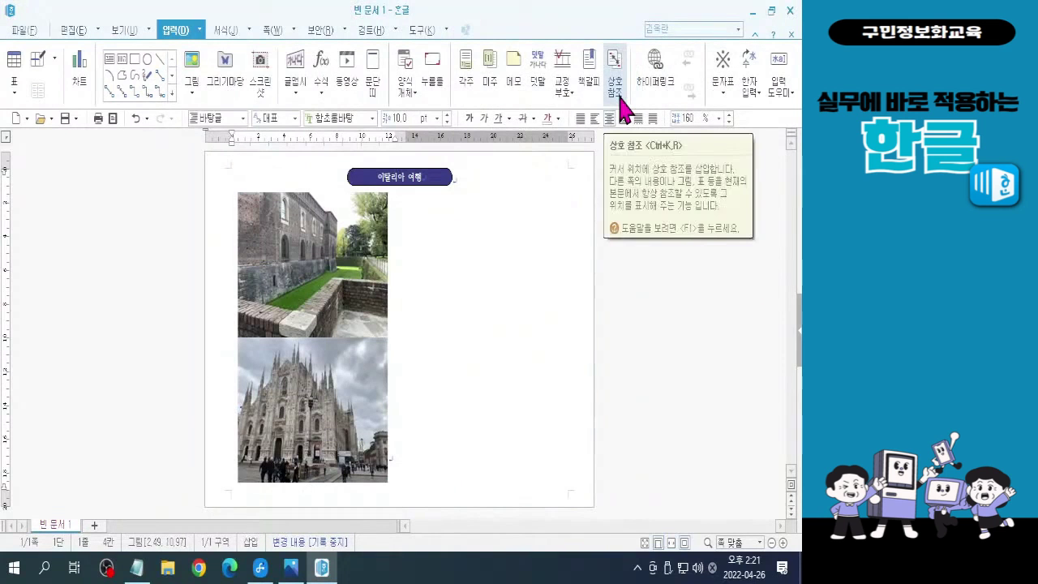
Turn on 글자처럼 취급 for the brick castle picture 여행02.jpg in the first column
double_click(328, 280)
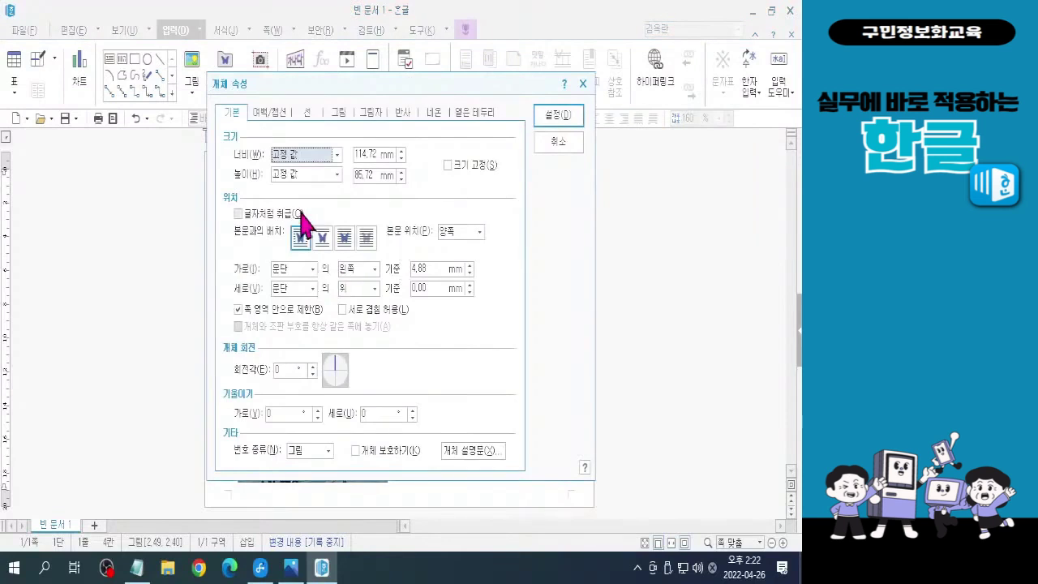
click(247, 217)
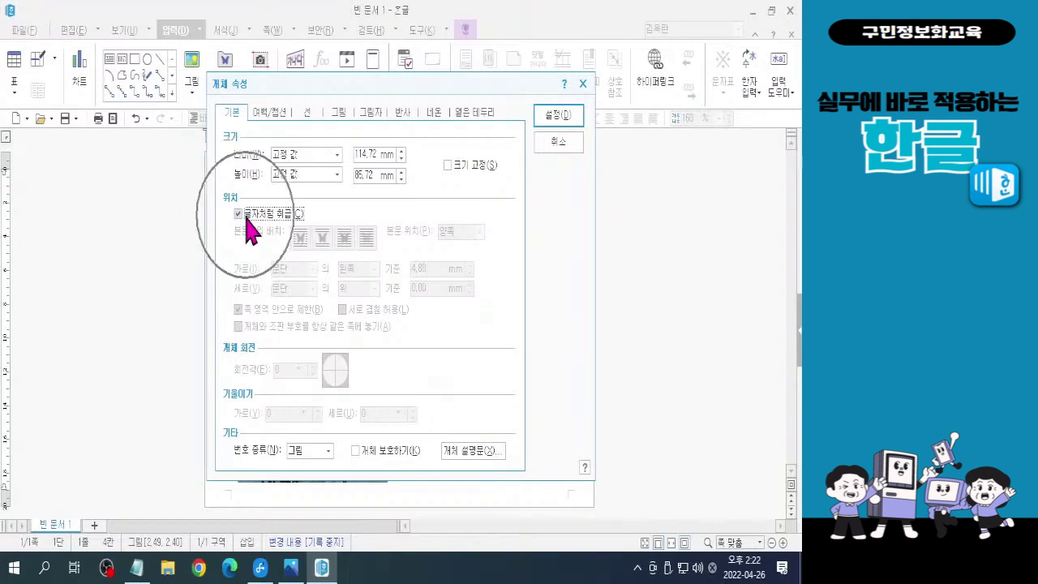
click(560, 115)
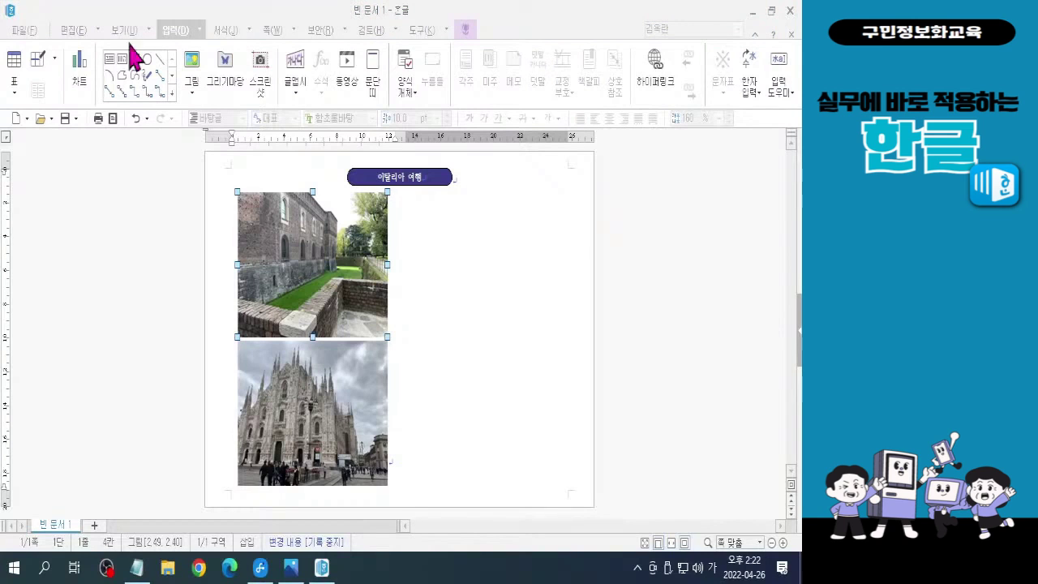
key(ctrl)
key(ctrl)
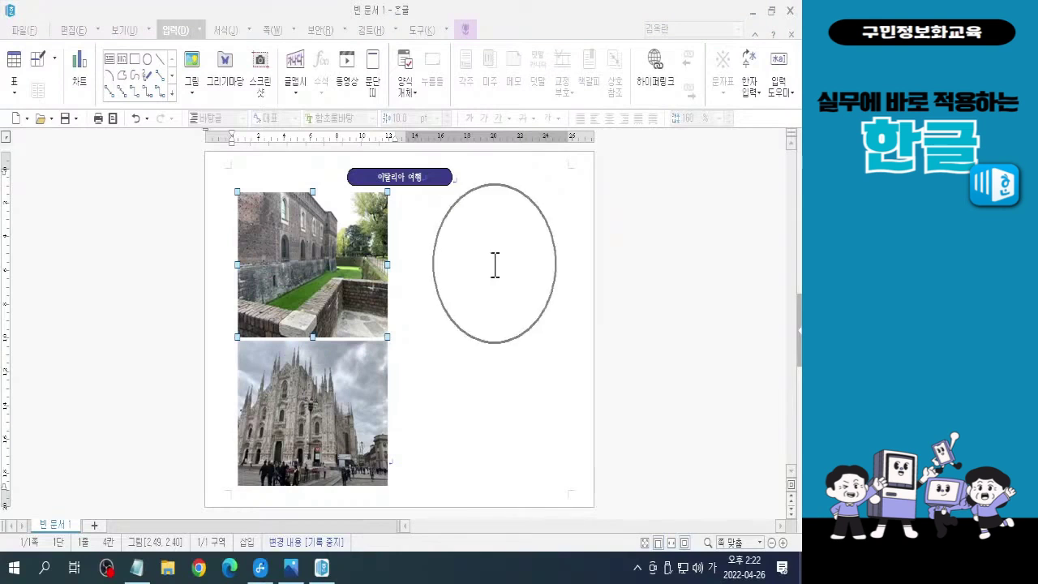
key(ctrl)
key(ctrl)
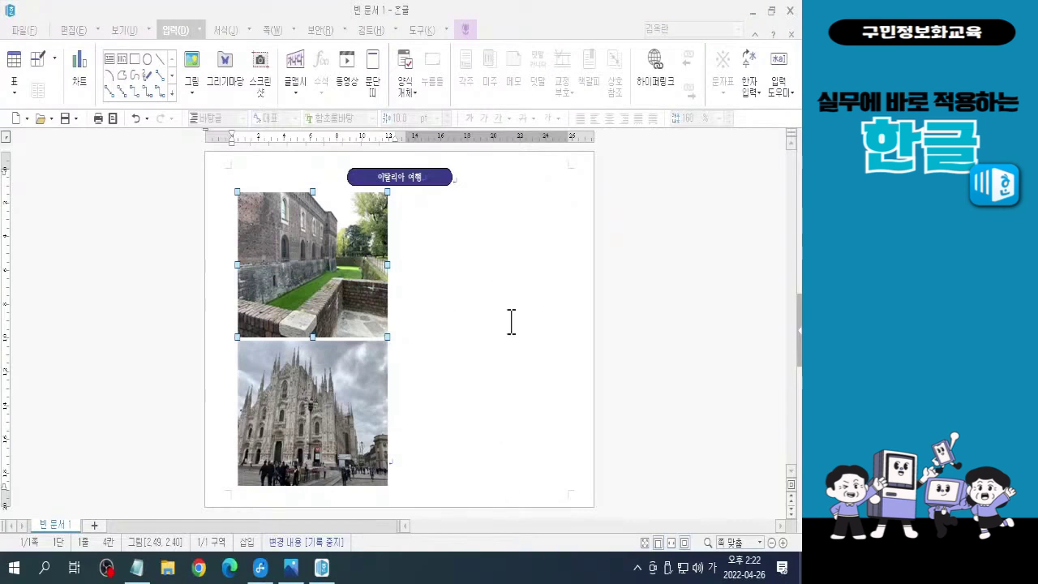
key(ctrl)
key(ctrl)
key(ctrl)
key(ctrl)
key(ctrl)
Insert the picture 여행03.jpg from the 준비파일 folder into the two-column area, embedded in the document (문서에 포함)
click(194, 79)
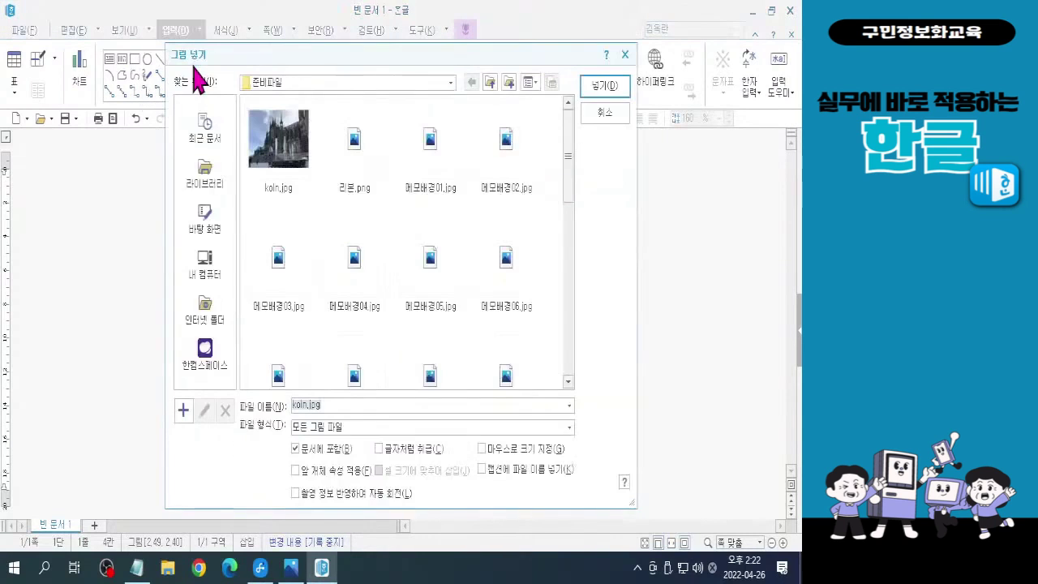
drag(567, 169, 573, 267)
click(527, 207)
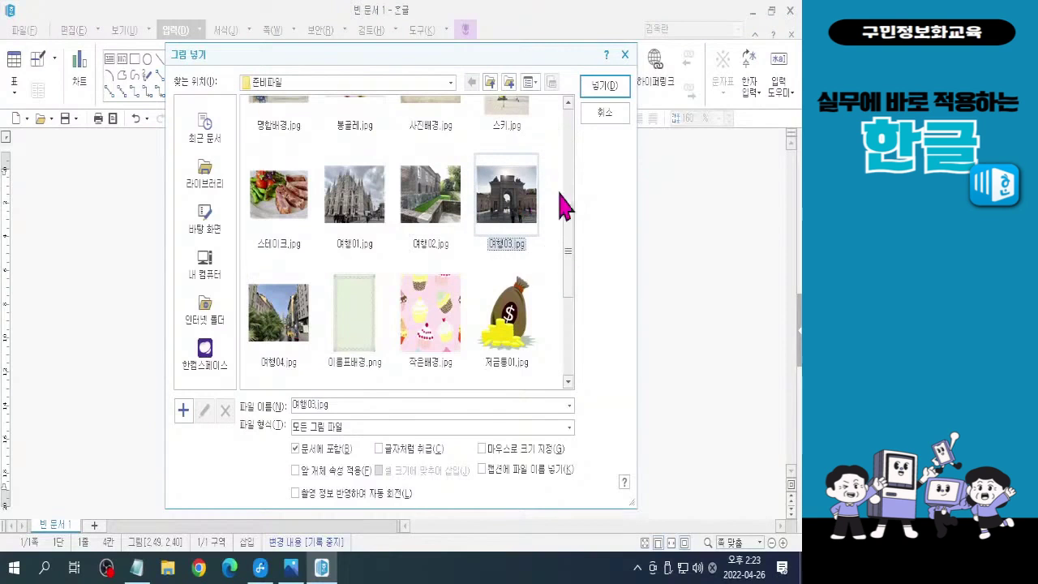
click(592, 93)
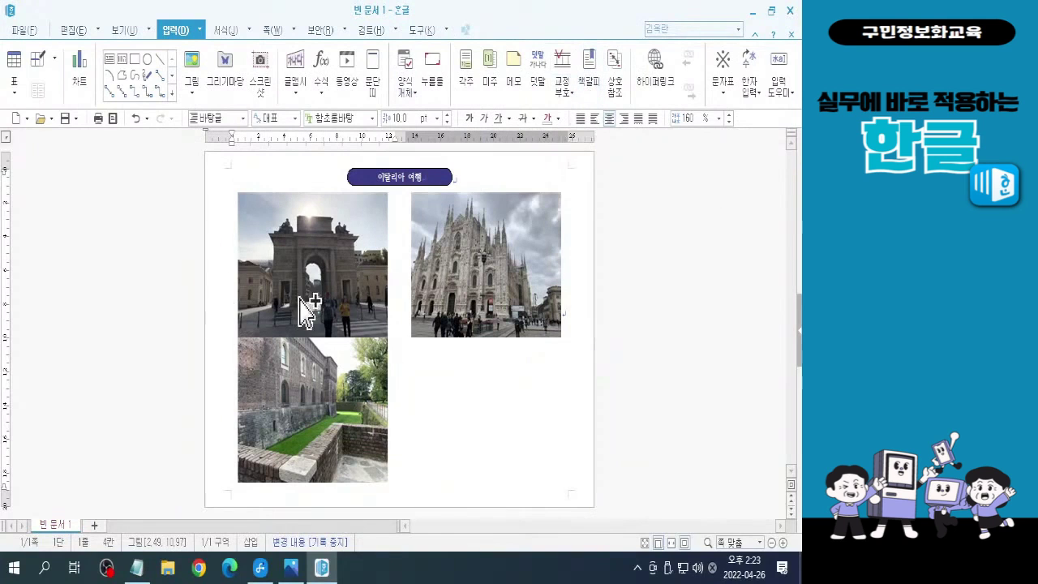
Turn on 글자처럼 취급 for the arch gate picture 여행03.jpg in the first column
key(ctrl)
key(ctrl)
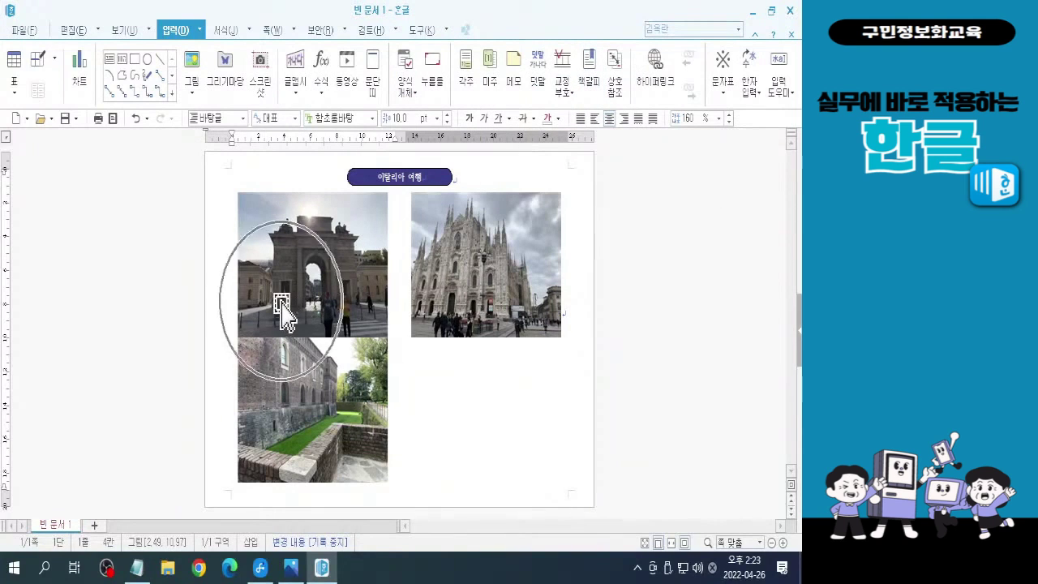
key(ctrl)
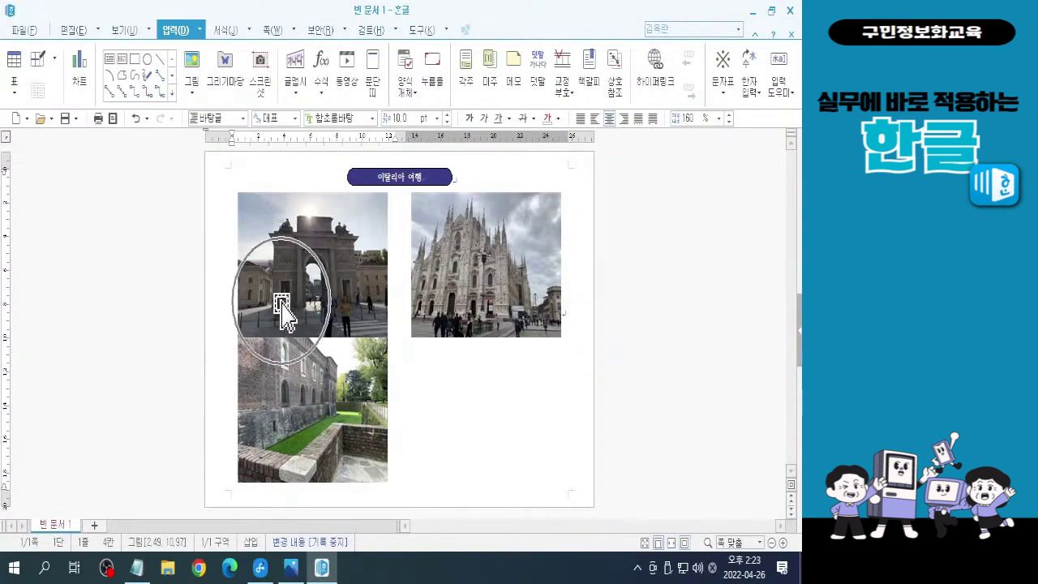
key(ctrl)
key(ctrl)
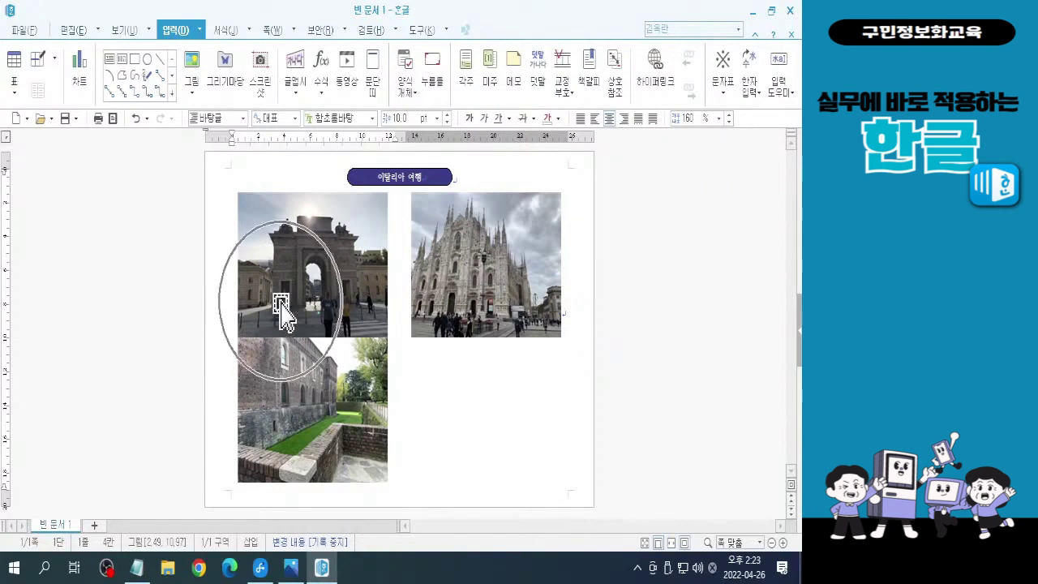
key(ctrl)
double_click(280, 303)
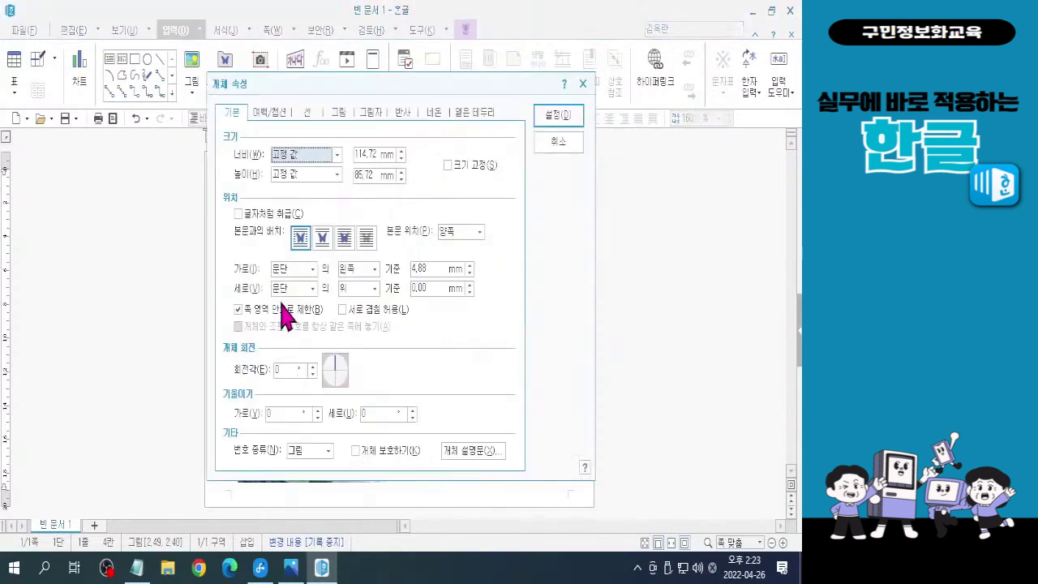
click(248, 217)
key(ctrl)
key(ctrl)
key(ctrl)
key(ctrl)
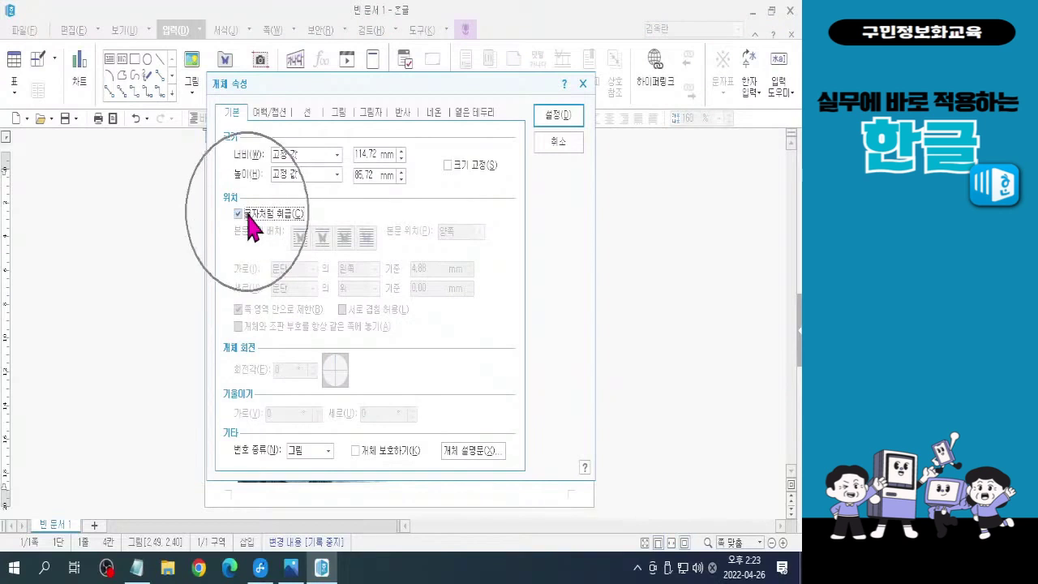
key(ctrl)
key(ctrl)
key(ctrl)
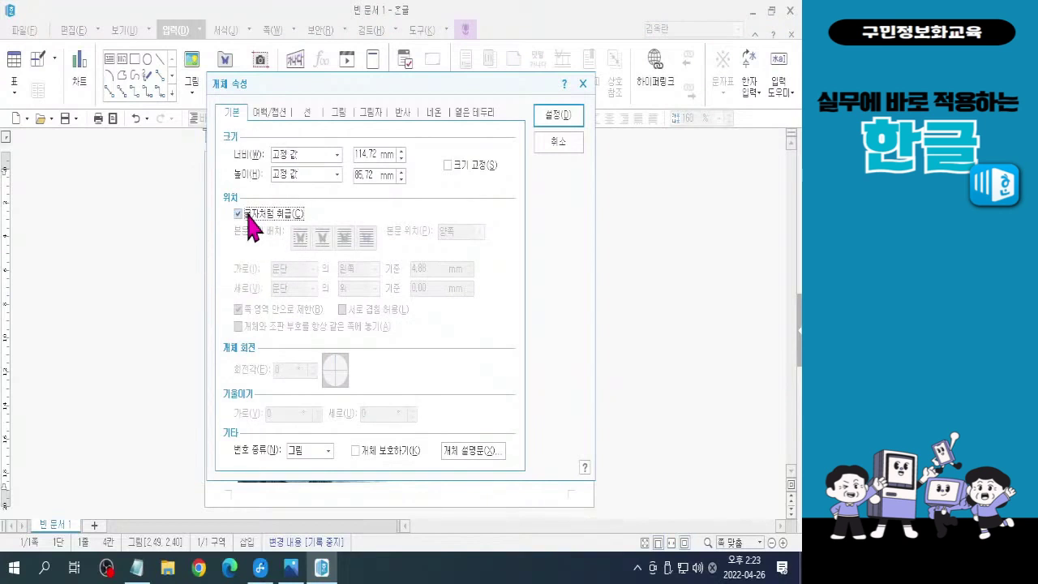
key(ctrl)
key(ctrl)
key(ctrl)
key(ctrl)
key(ctrl)
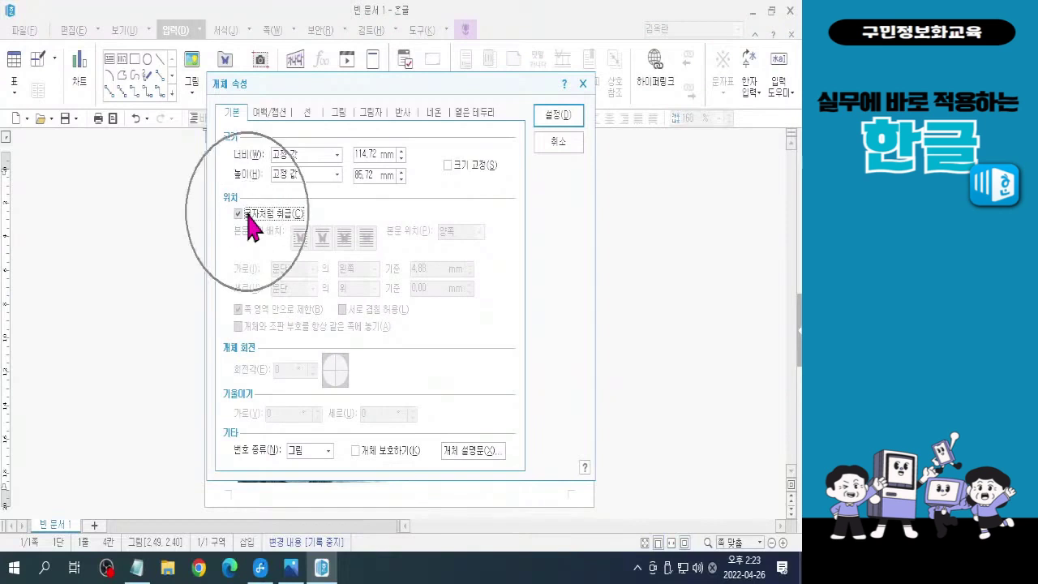
key(ctrl)
key(ctrl)
key(ctrl)
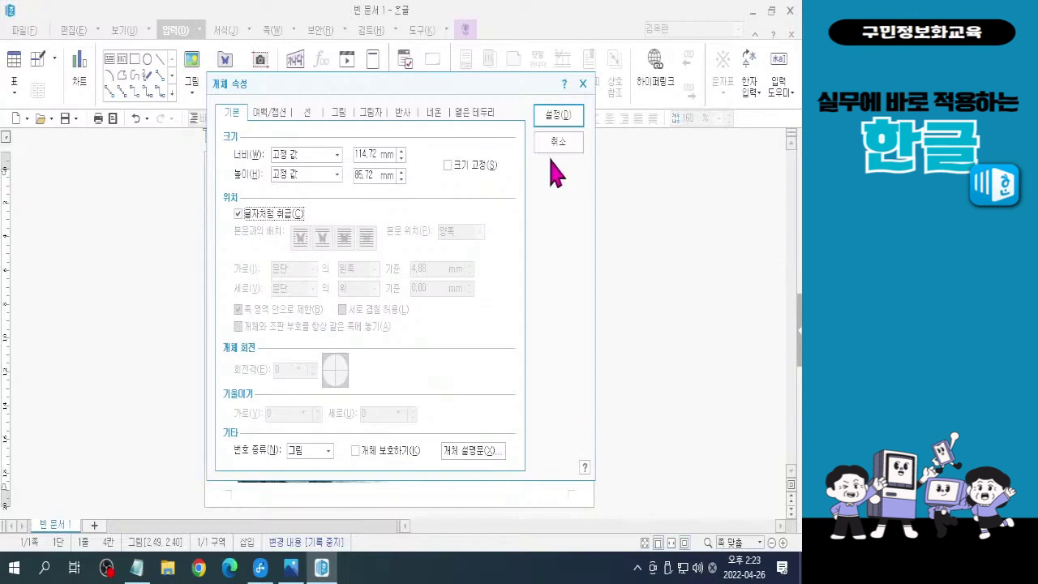
key(ctrl)
key(ctrl)
key(ctrl)
key(ctrl)
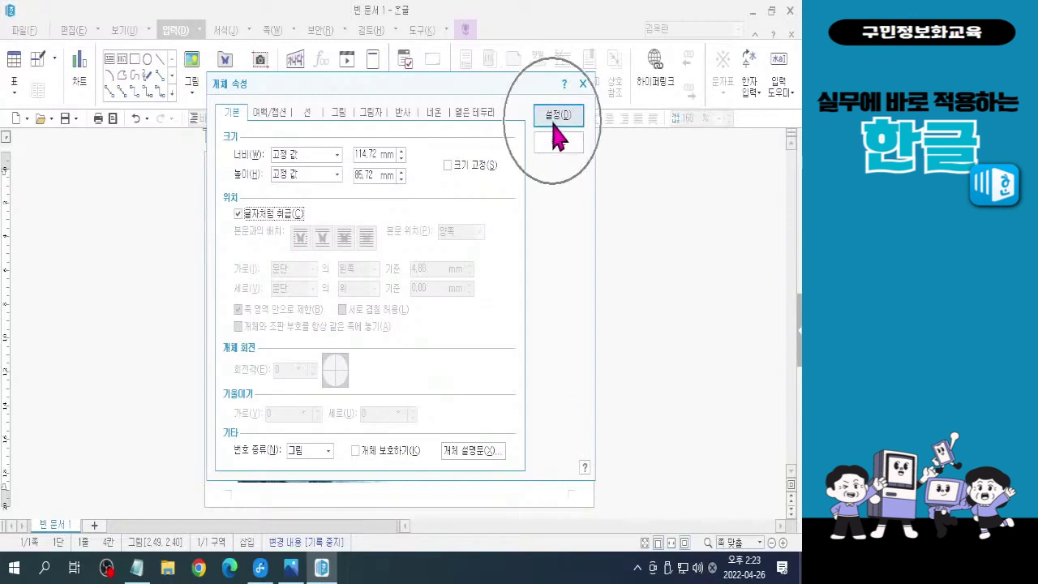
key(ctrl)
key(ctrl)
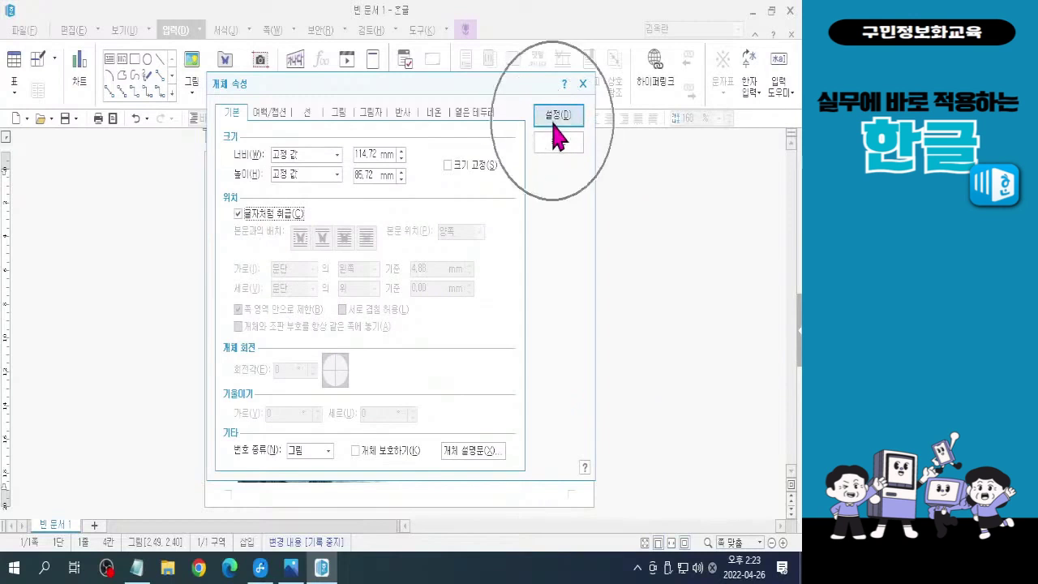
key(ctrl)
click(556, 115)
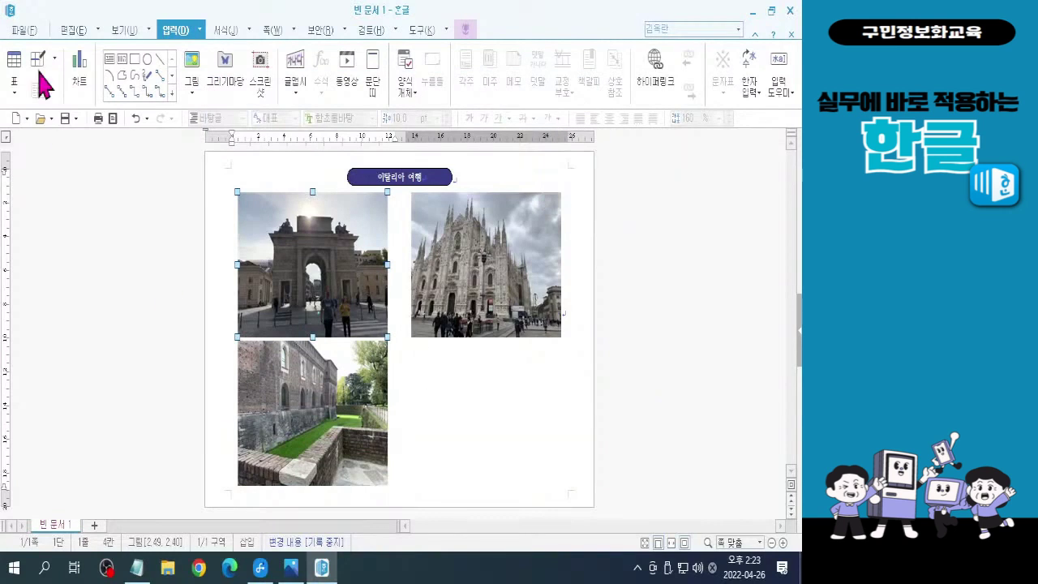
Insert the picture 여행04.jpg from the 준비파일 folder into the two-column area, embedded in the document (문서에 포함)
click(192, 58)
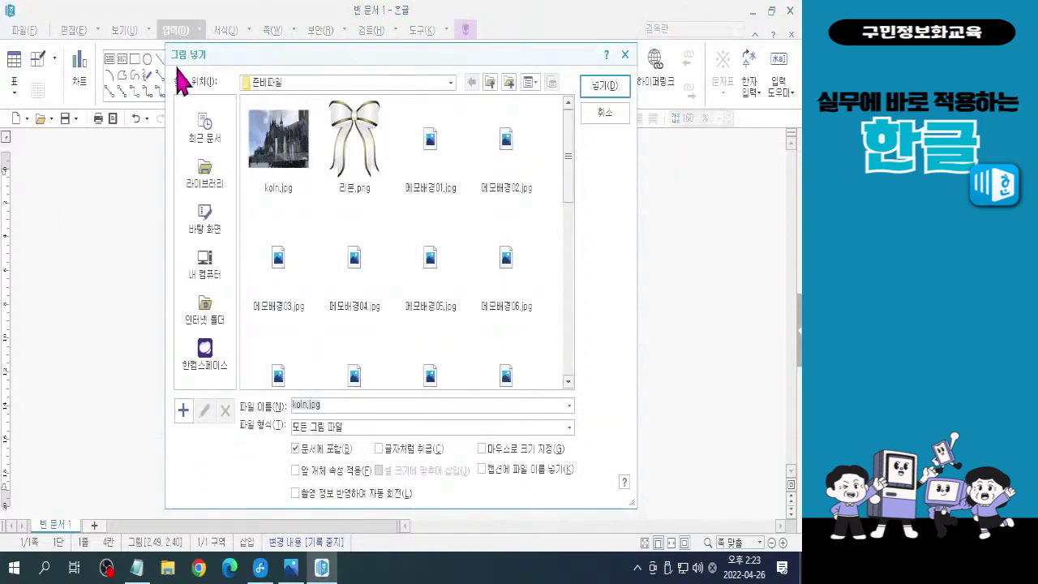
scroll(570, 223, down, 3)
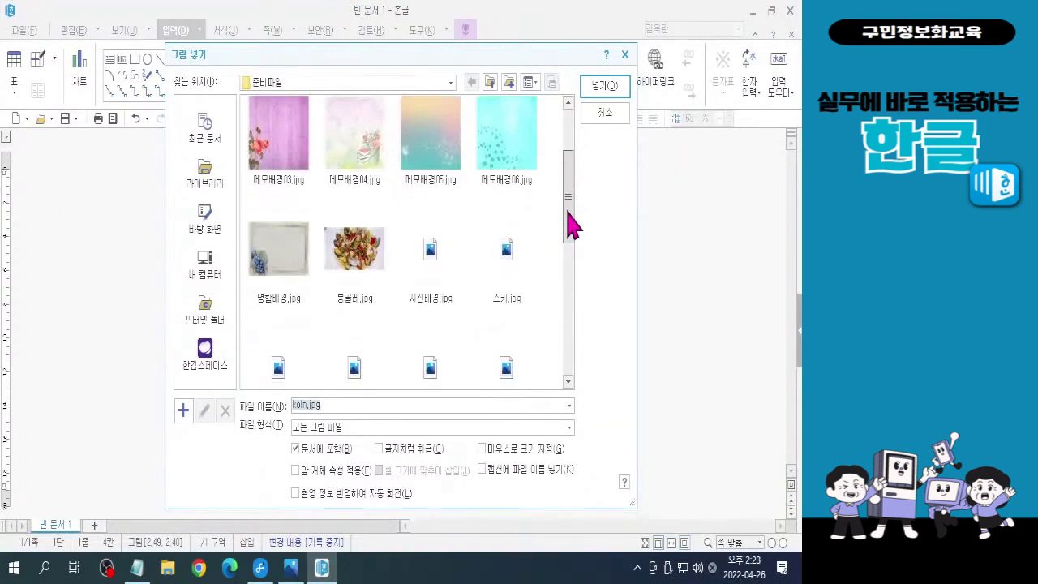
drag(570, 227, 567, 278)
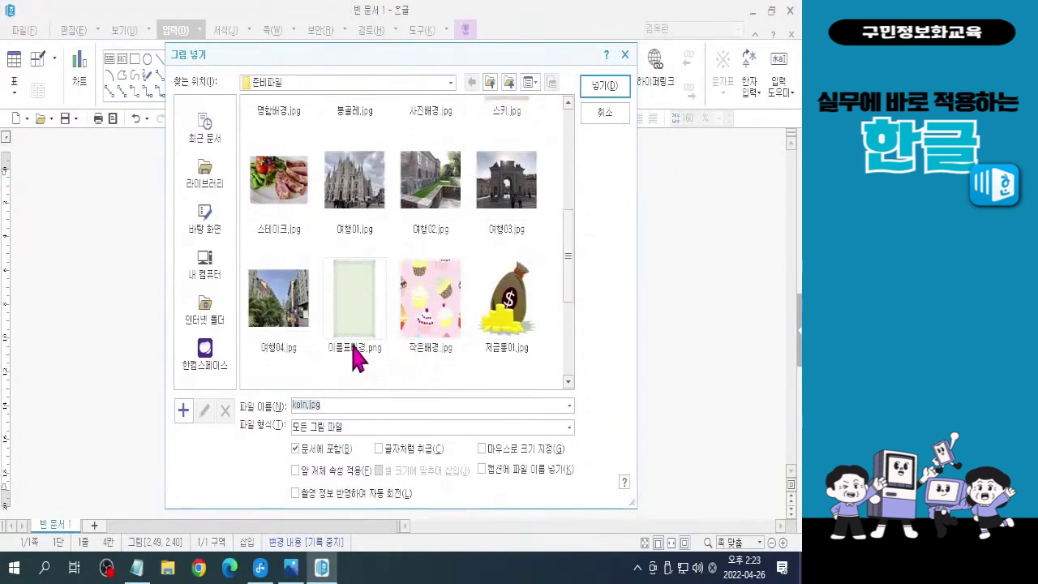
click(265, 283)
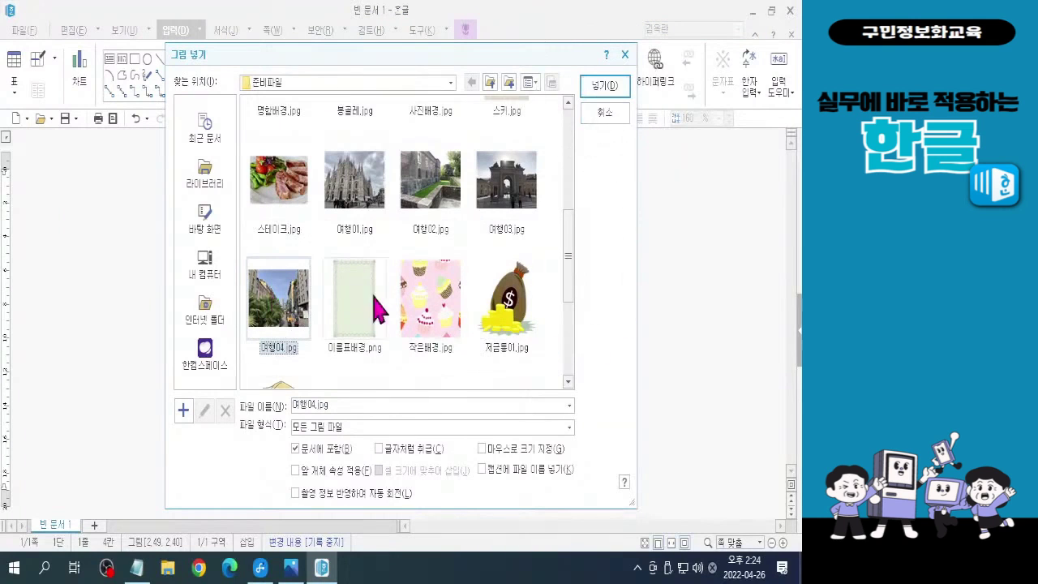
click(278, 332)
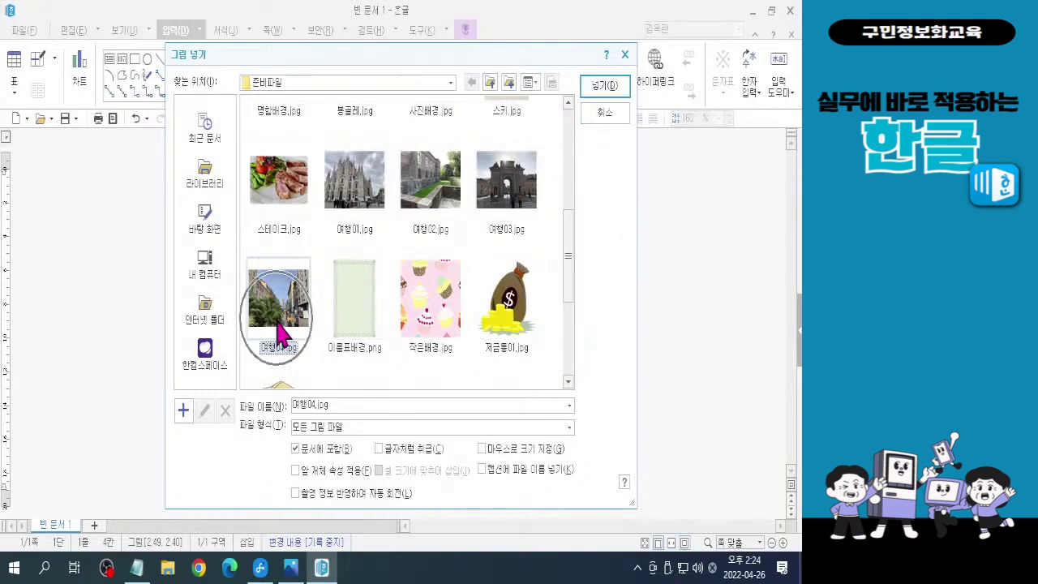
key(ctrl)
key(ctrl)
key(ctrl)
key(ctrl)
key(ctrl)
key(ctrl)
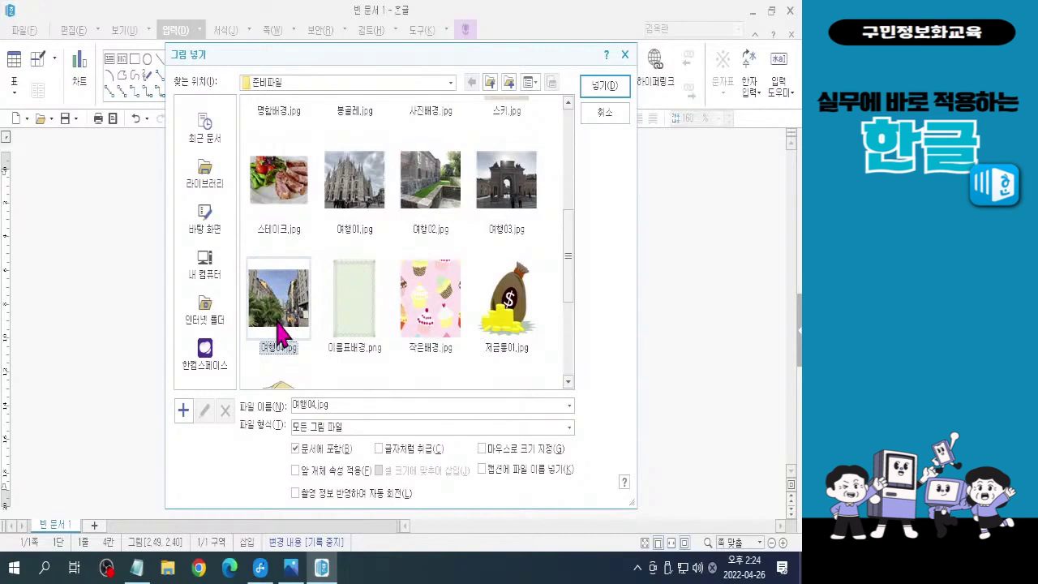
key(ctrl)
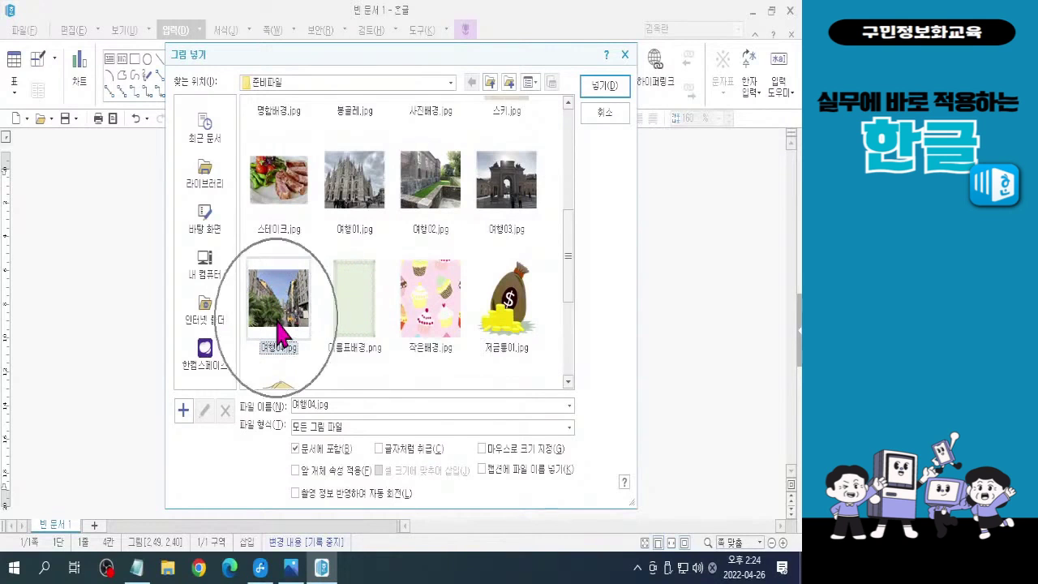
click(278, 332)
click(609, 92)
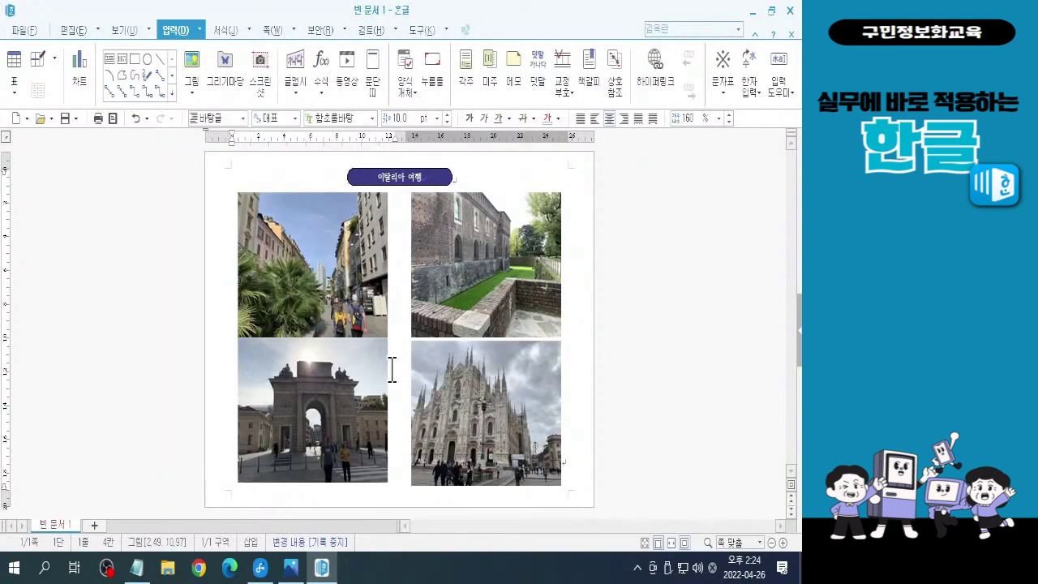
Turn on 글자처럼 취급 for the street picture 여행04.jpg in the first column
click(314, 260)
key(ctrl)
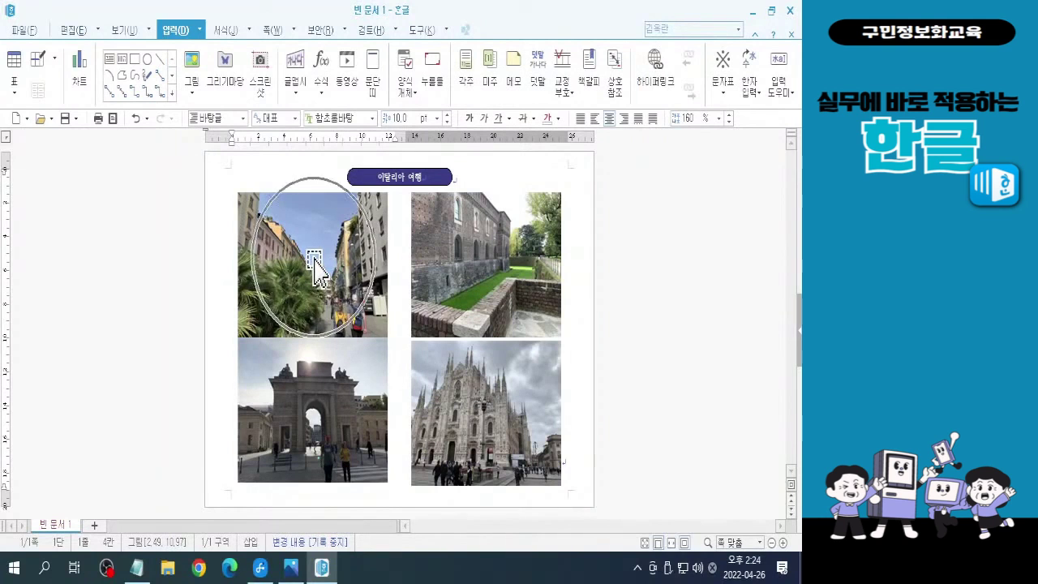
key(ctrl)
key(ctrl)
key(ctrl)
key(ctrl)
key(ctrl)
key(ctrl)
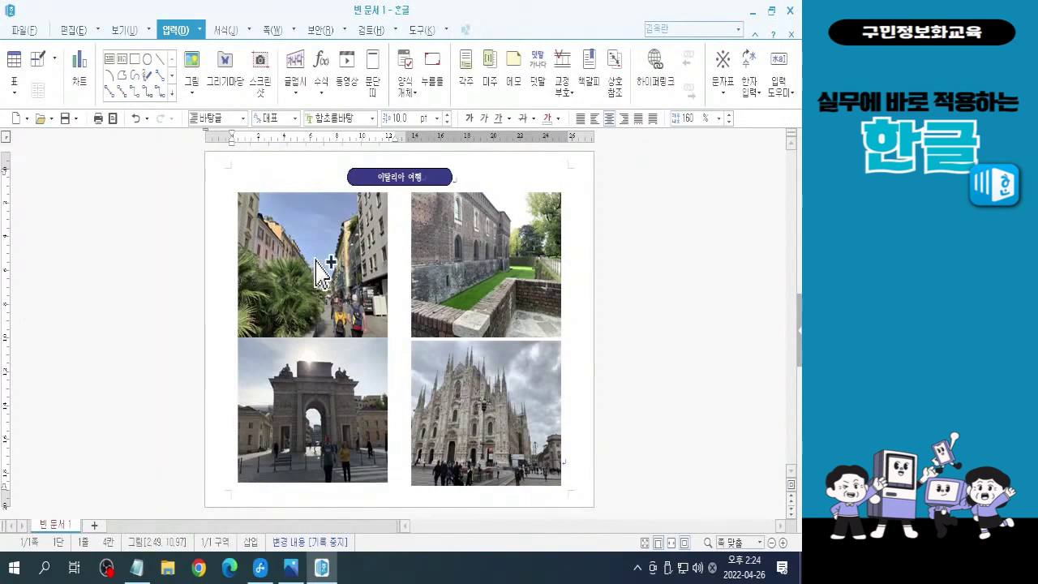
key(ctrl)
key(ctrl)
key(ctrl)
key(ctrl)
key(ctrl)
key(ctrl)
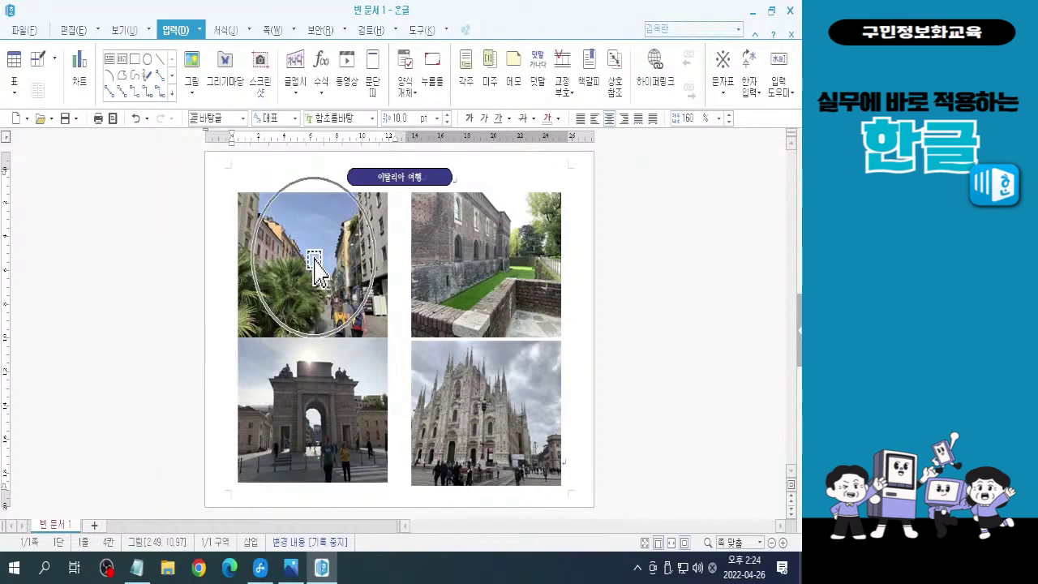
double_click(316, 263)
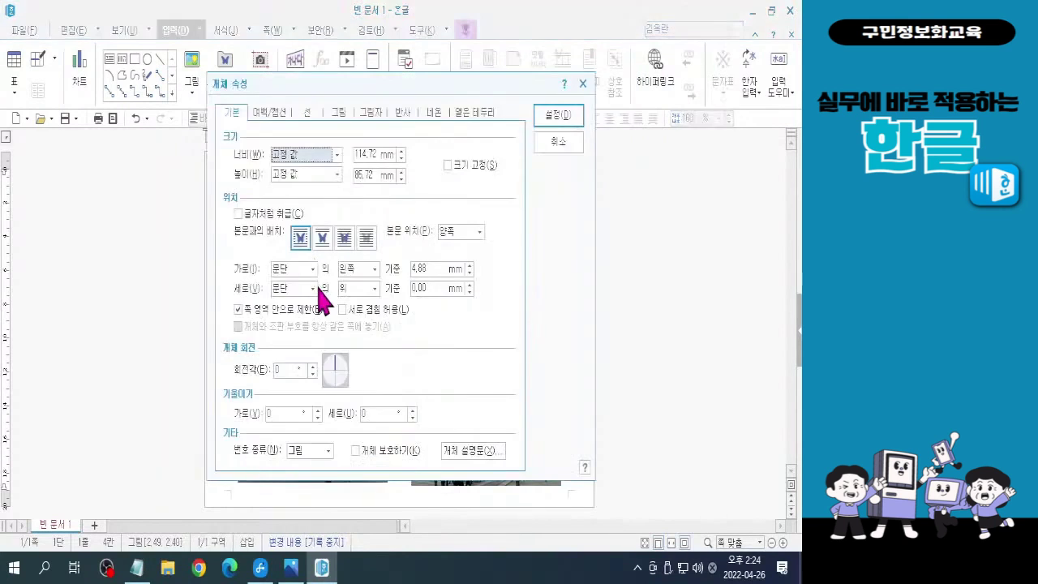
click(243, 215)
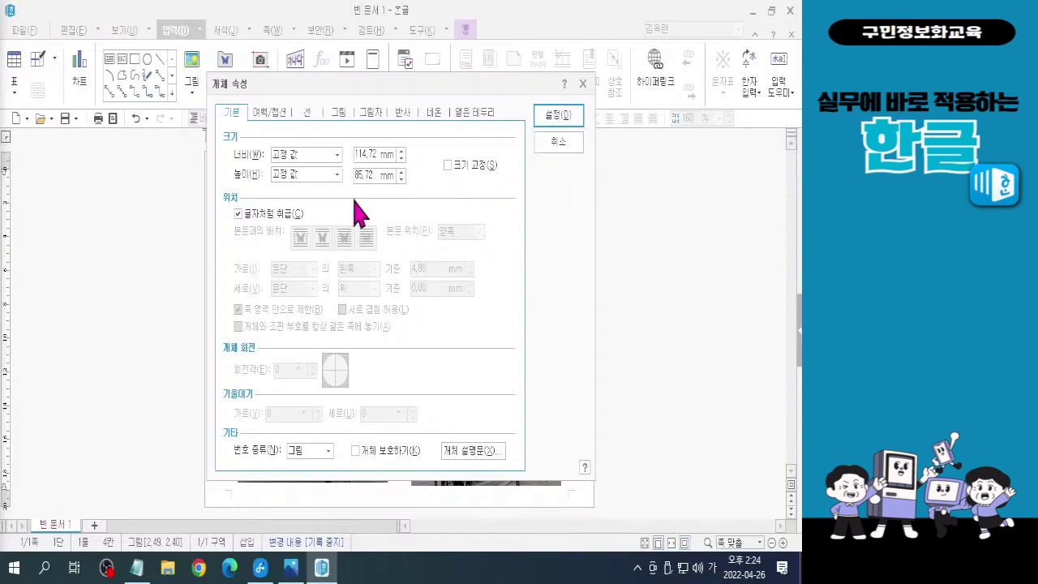
click(559, 116)
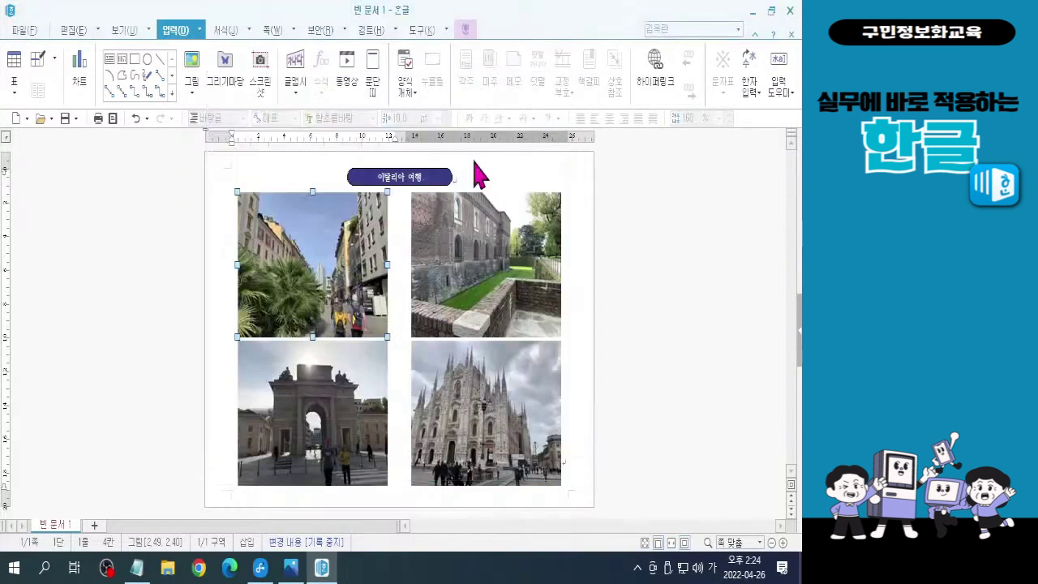
click(582, 366)
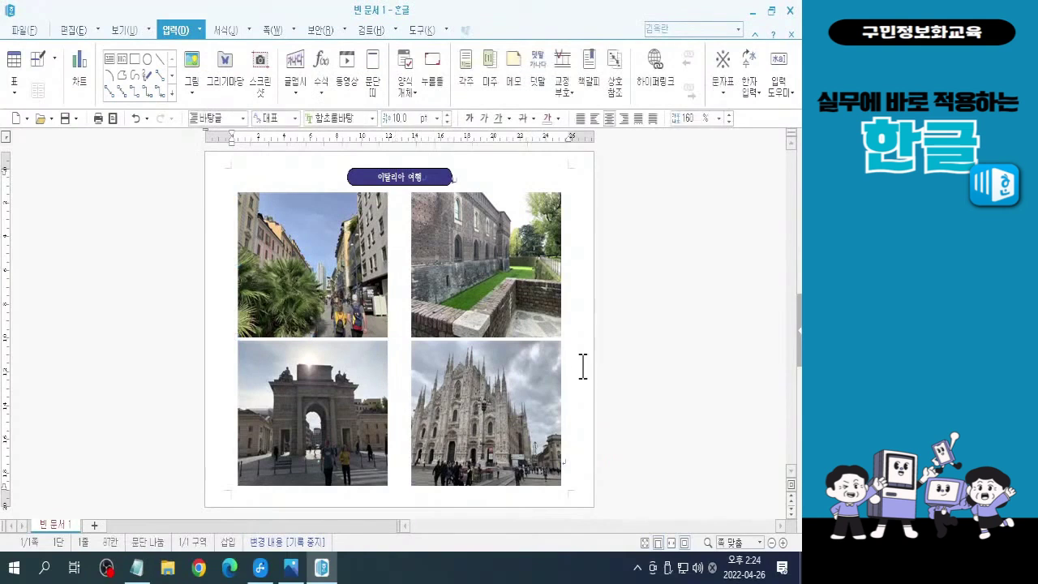
click(317, 162)
mouse_move(369, 312)
mouse_down()
mouse_move(413, 380)
mouse_move(511, 426)
mouse_up()
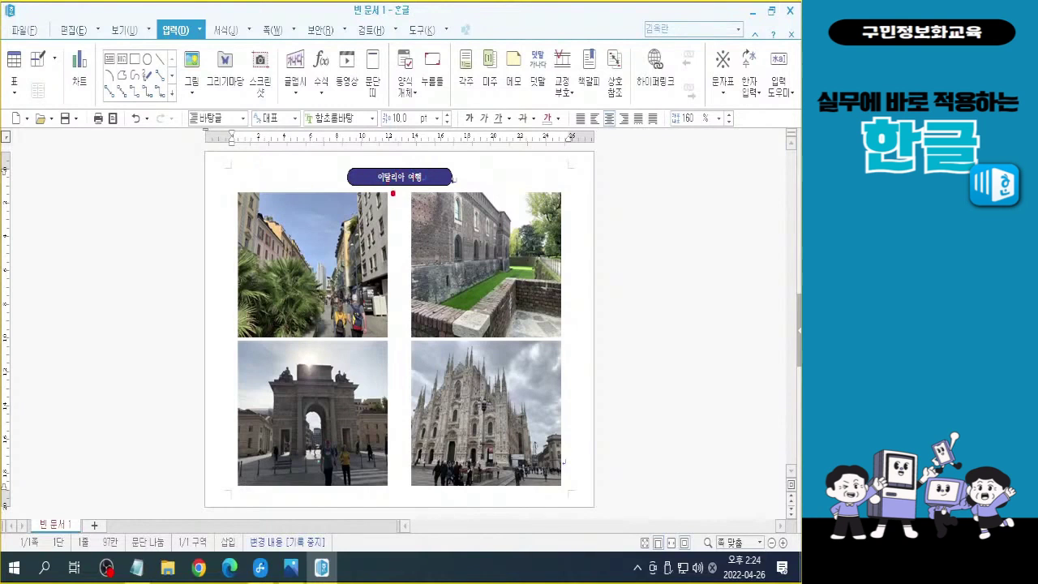
drag(419, 150, 386, 206)
drag(379, 149, 432, 218)
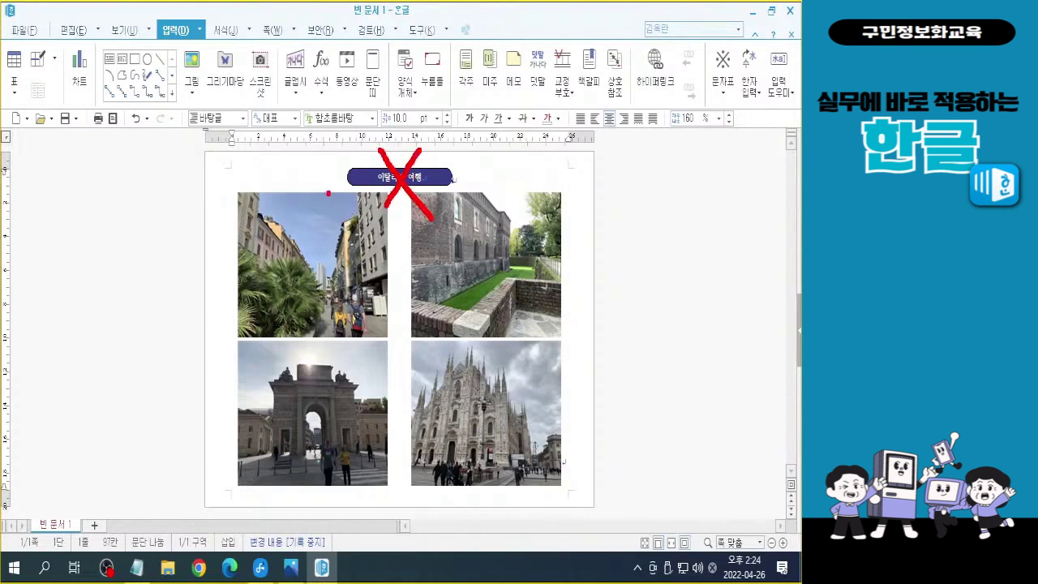
mouse_move(337, 188)
mouse_down()
mouse_move(253, 192)
mouse_move(294, 166)
mouse_move(373, 167)
mouse_move(371, 185)
mouse_up()
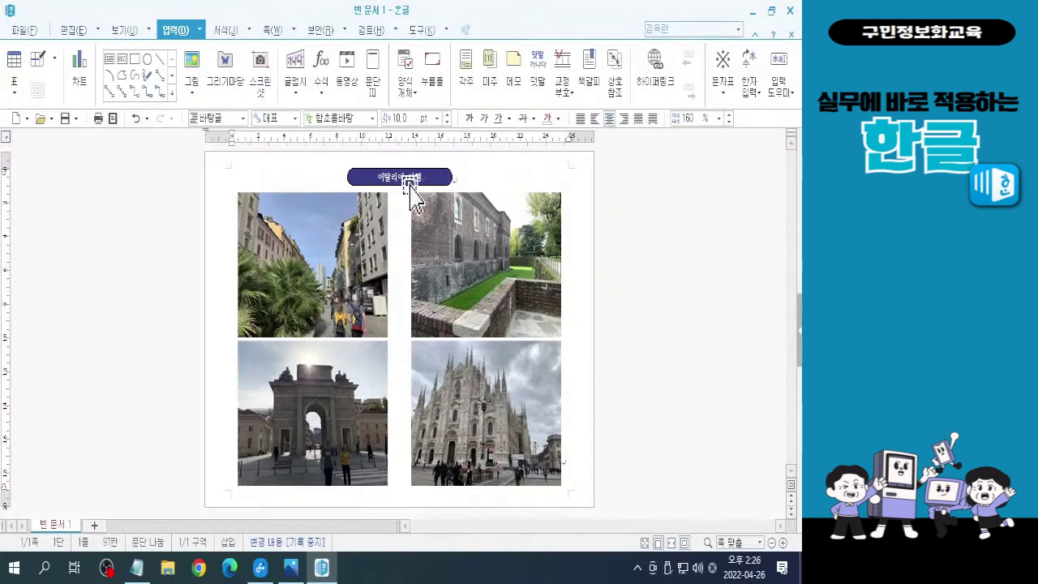
click(270, 31)
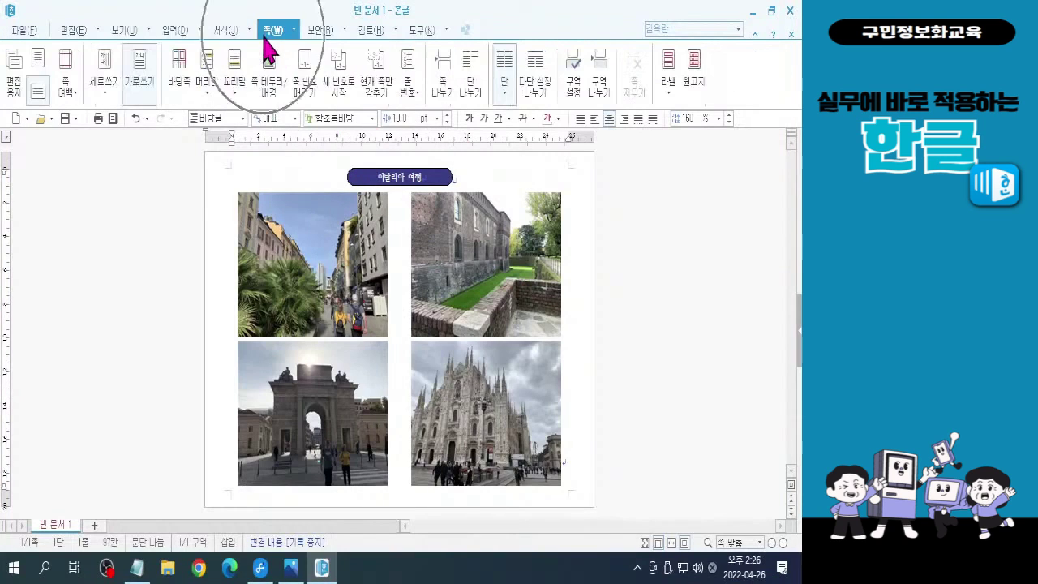
click(505, 72)
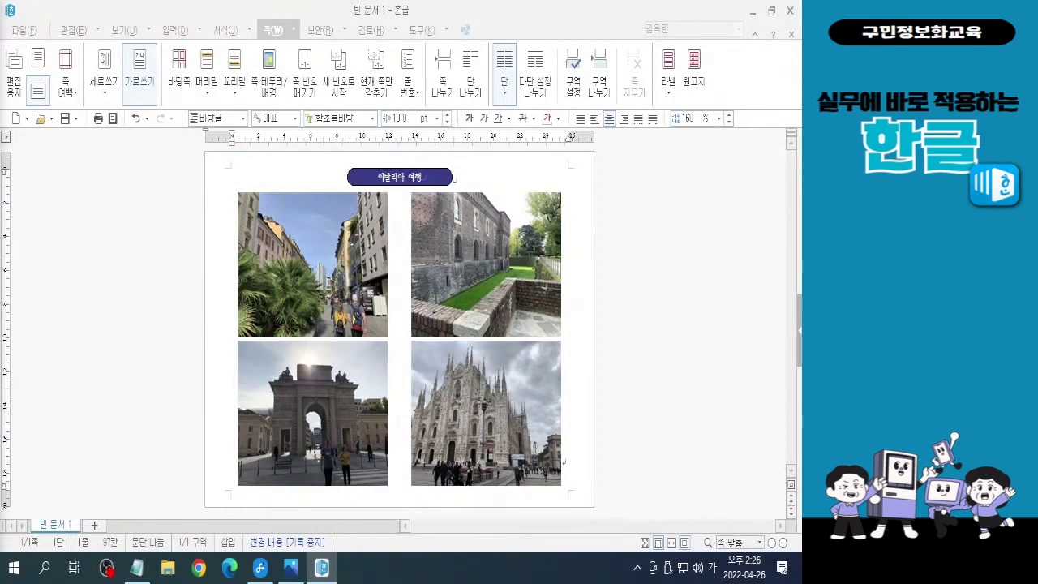
click(504, 59)
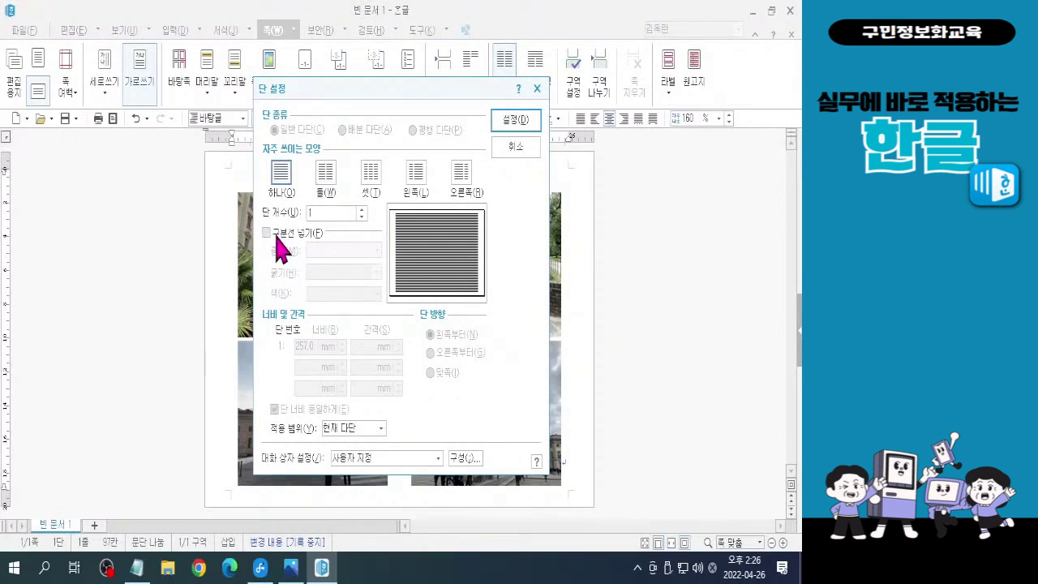
click(525, 148)
key(ctrl)
key(ctrl)
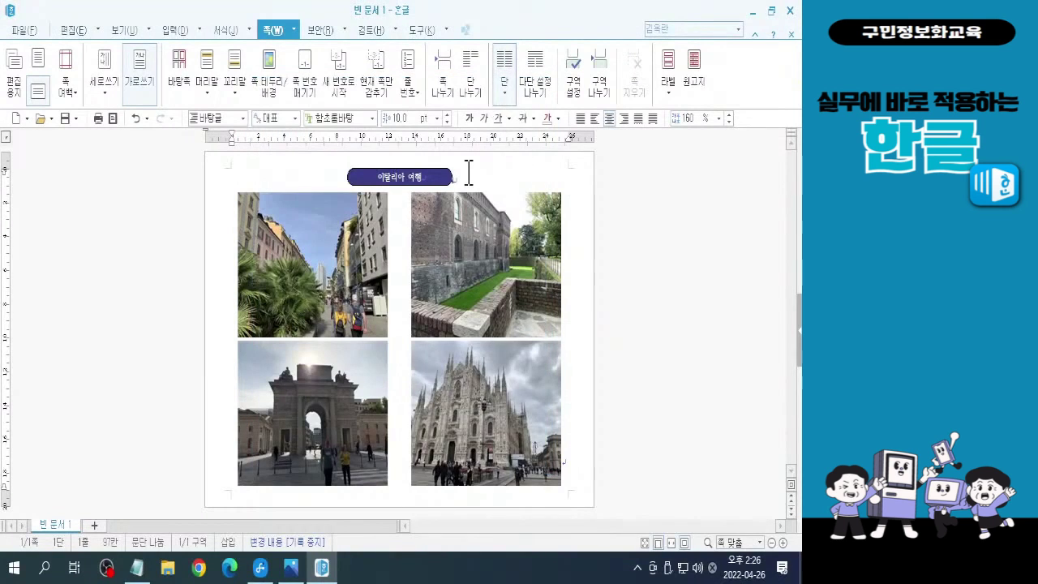
key(ctrl)
key(ctrl)
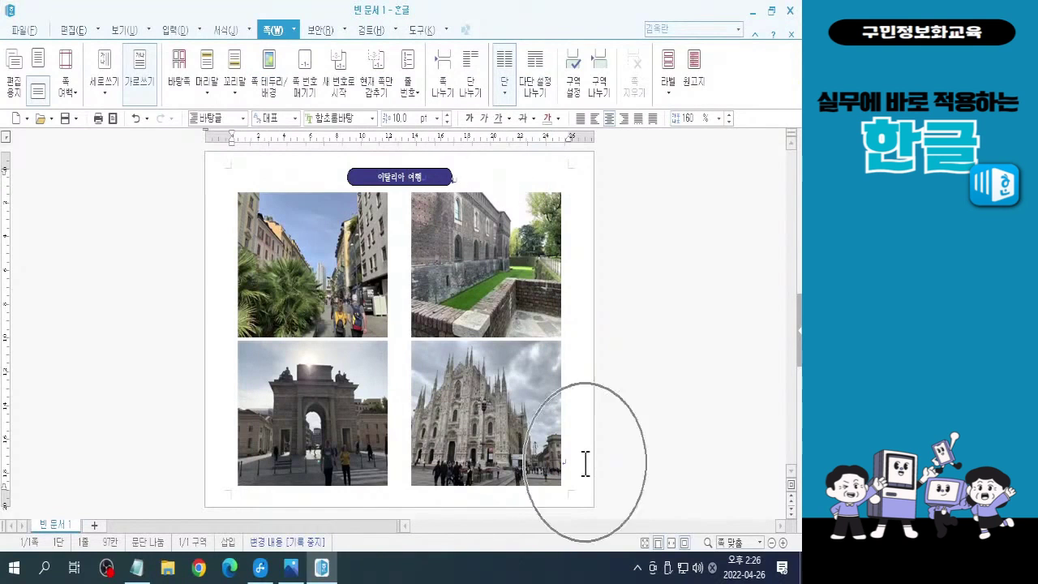
click(505, 85)
key(ctrl)
key(ctrl)
click(525, 148)
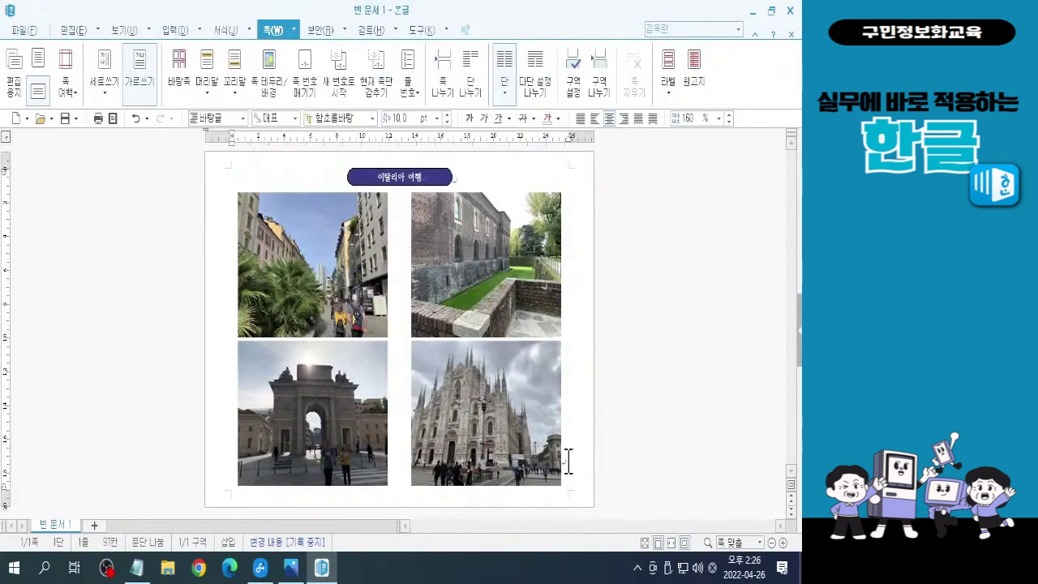
click(568, 478)
key(ctrl)
key(ctrl)
key(ctrl)
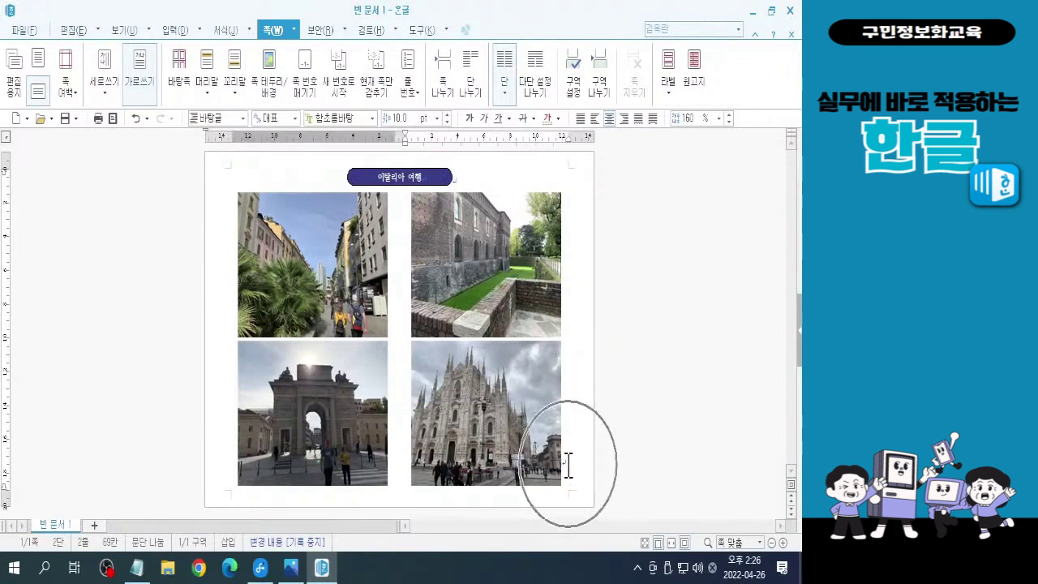
key(ctrl)
key(ctrl)
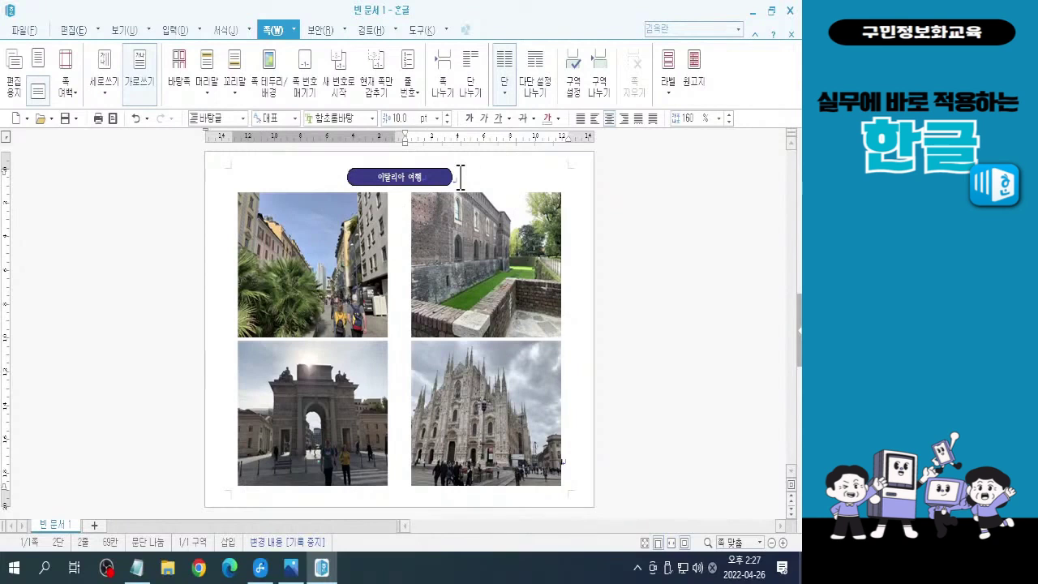
Try to add a column separator line (구분선 넣기) to the single-column title section
click(581, 464)
key(ctrl)
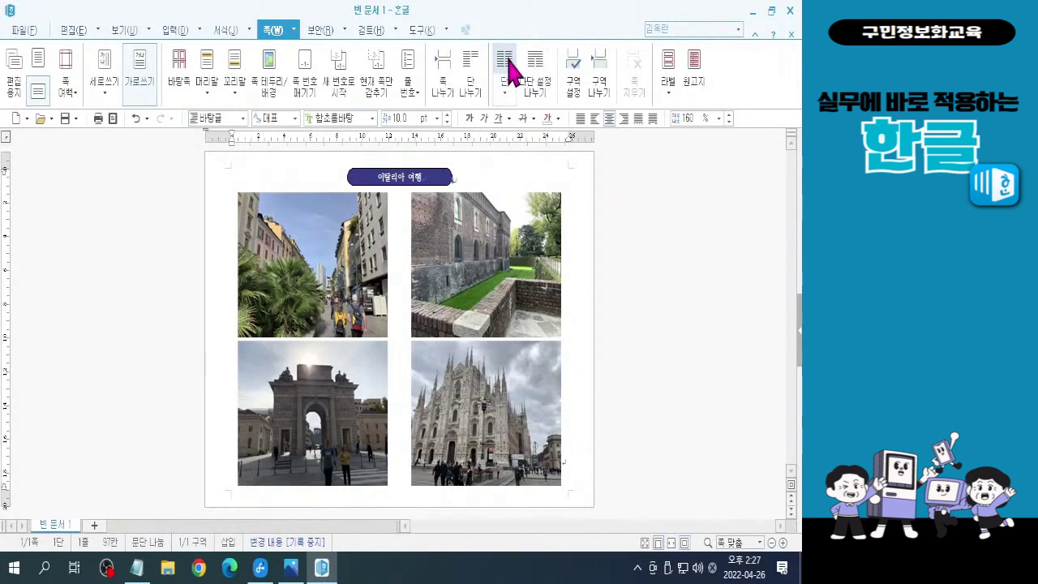
key(ctrl)
key(ctrl)
key(ctrl)
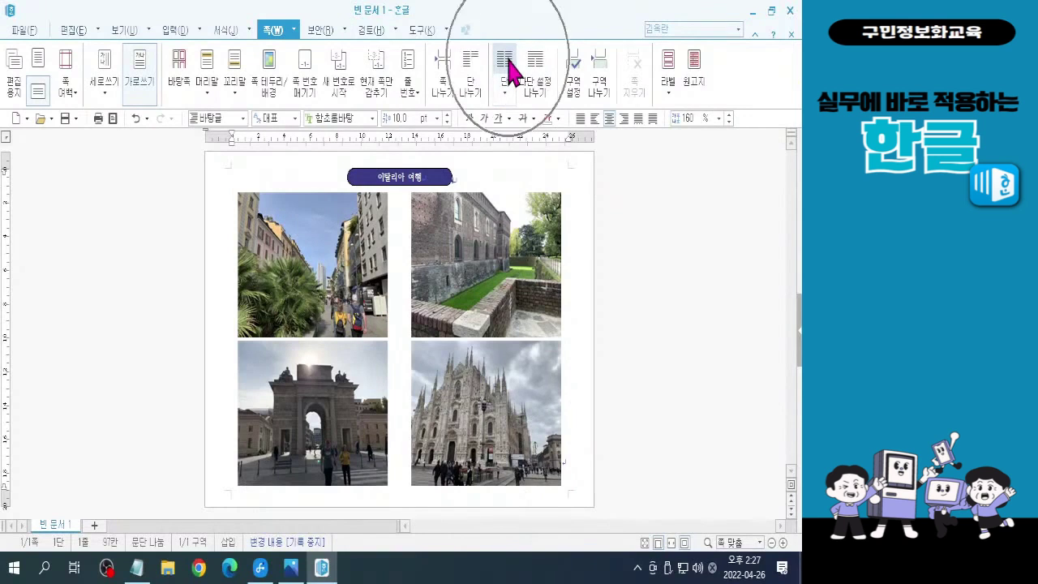
key(ctrl)
click(508, 61)
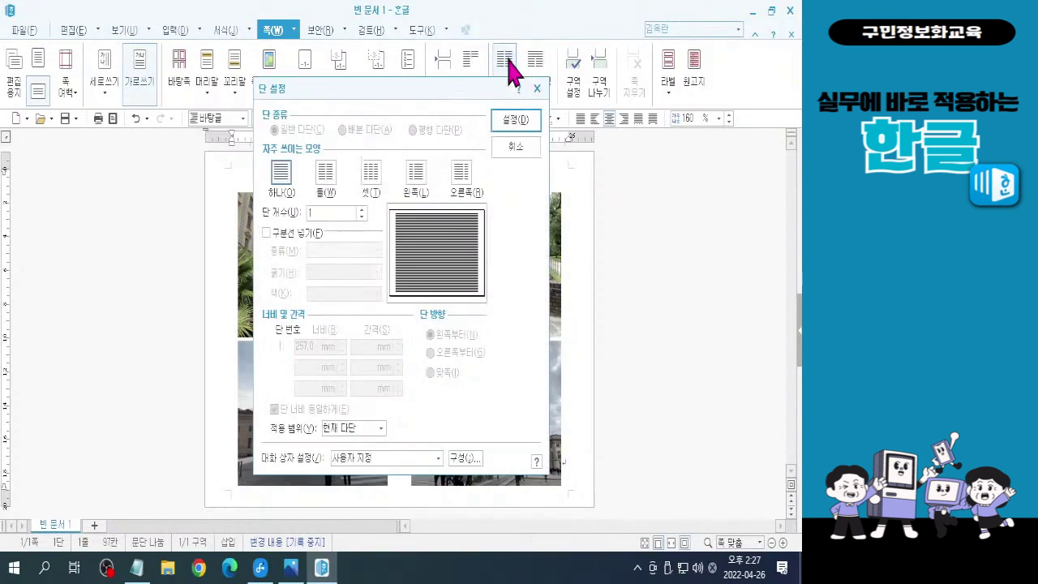
click(277, 234)
key(ctrl)
key(ctrl)
key(ctrl)
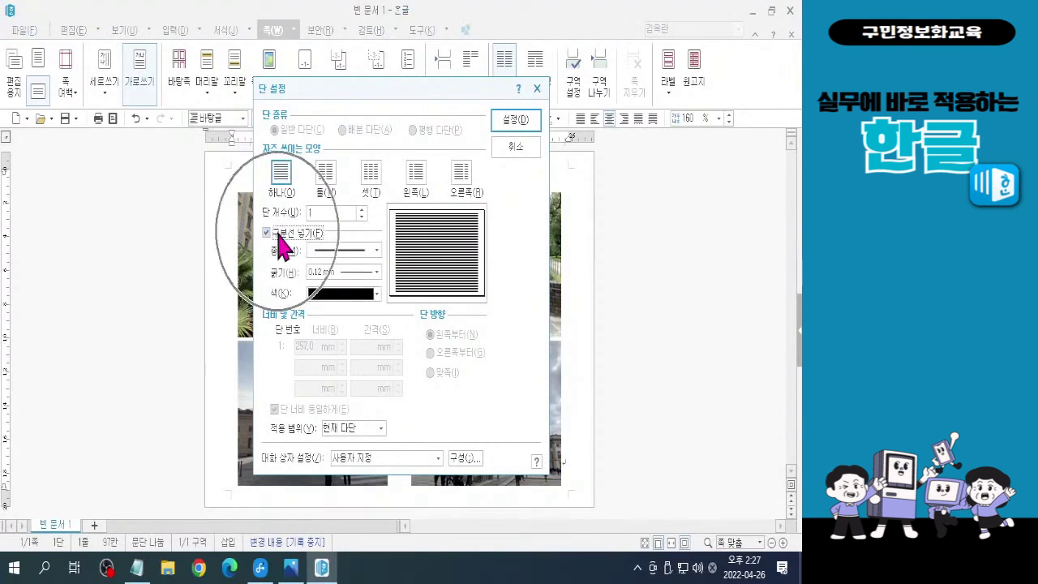
key(ctrl)
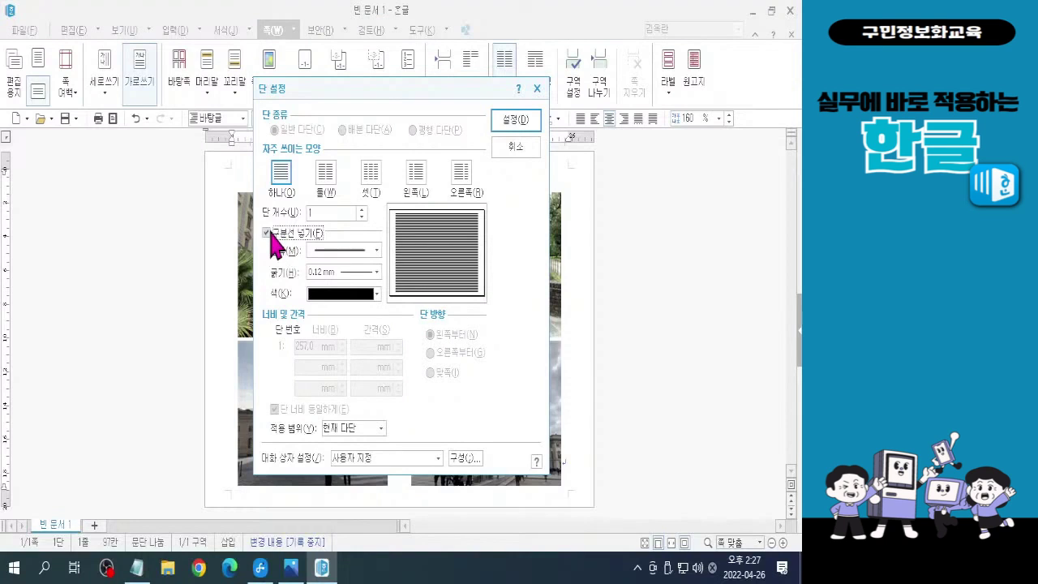
key(Return)
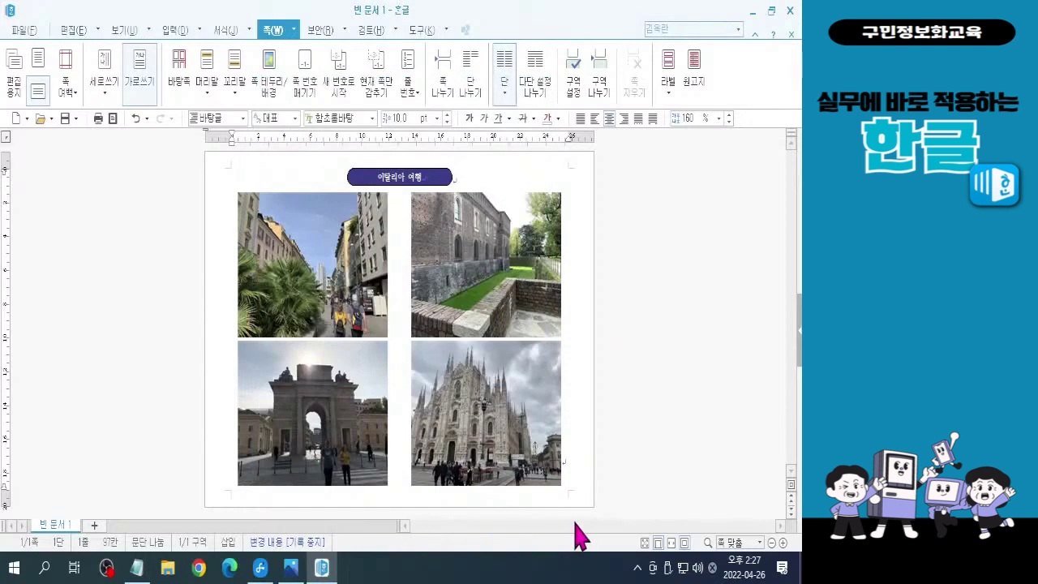
Add a dotted column separator line (구분선 넣기) between the two photo columns
click(554, 466)
click(394, 438)
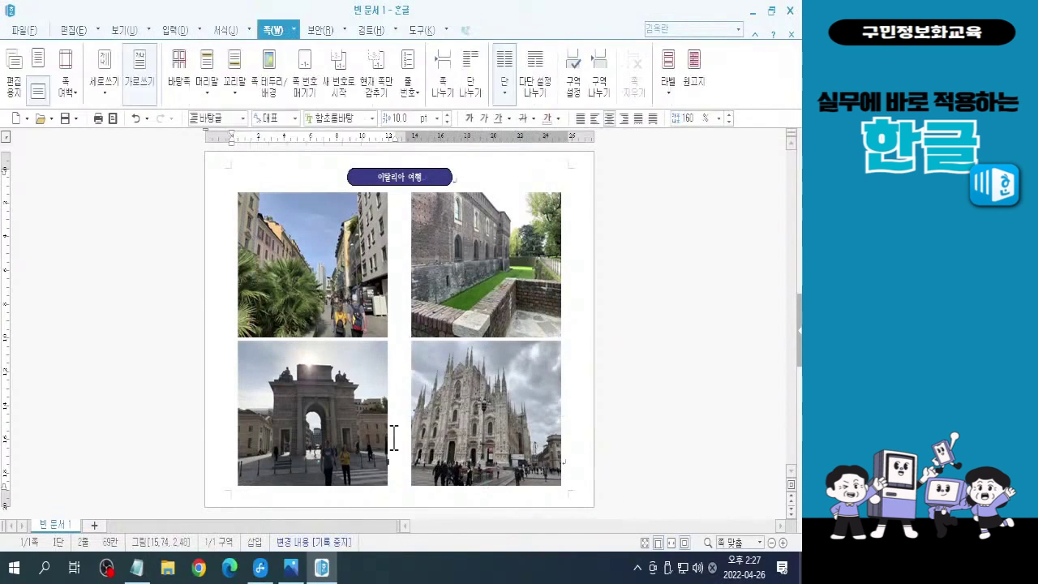
click(504, 73)
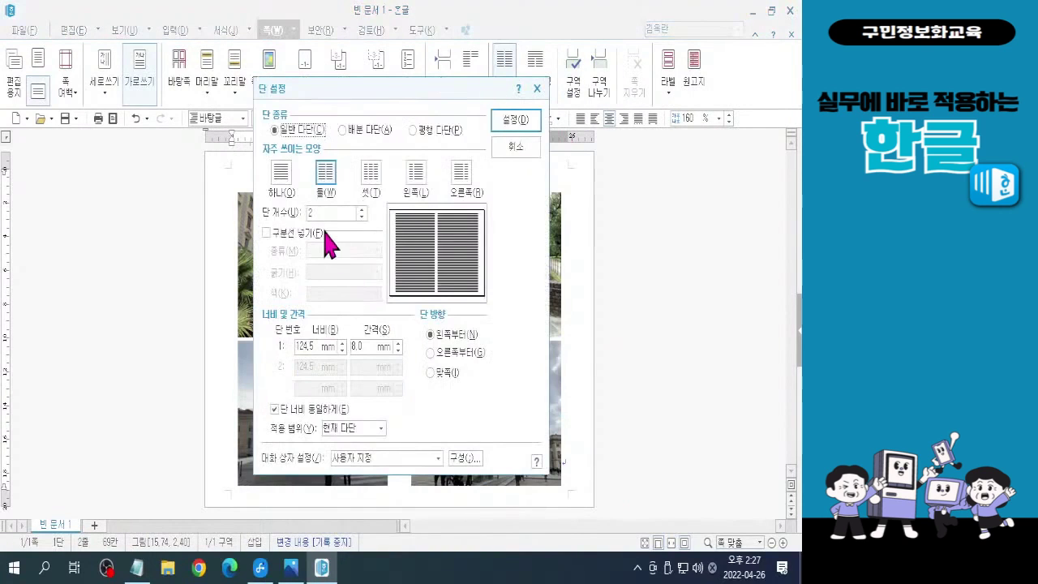
click(267, 233)
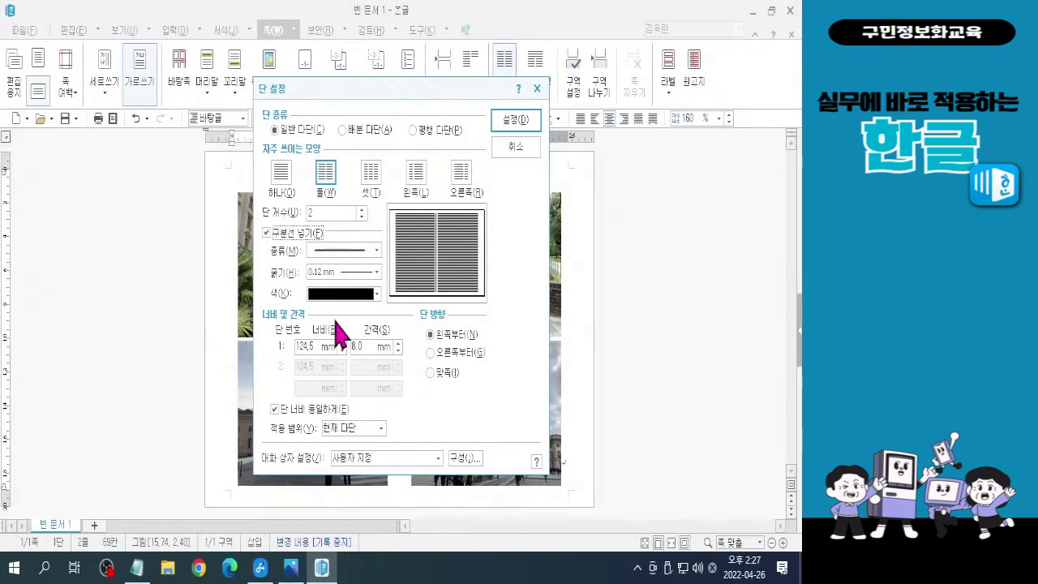
click(375, 250)
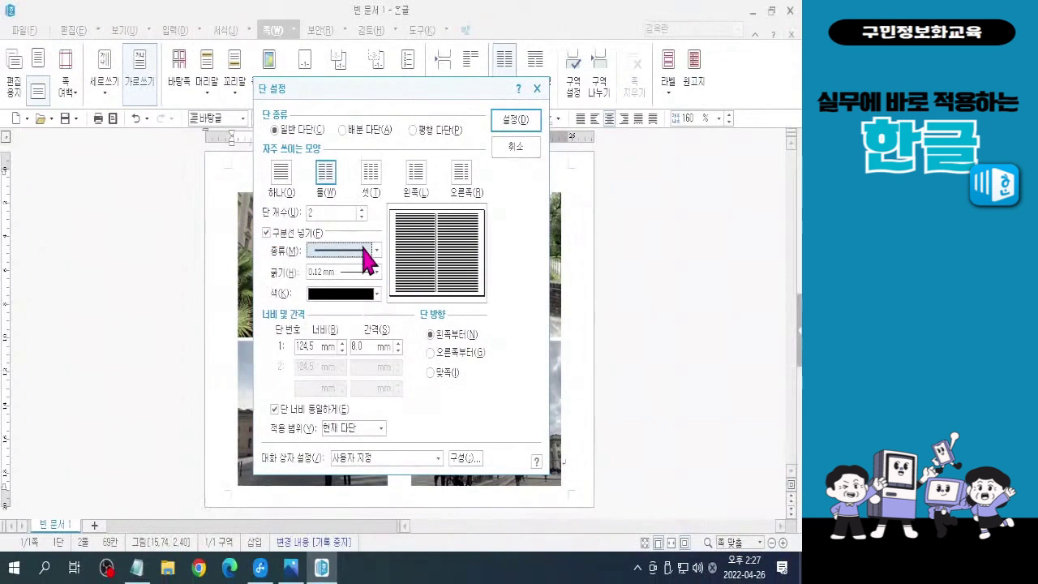
click(345, 288)
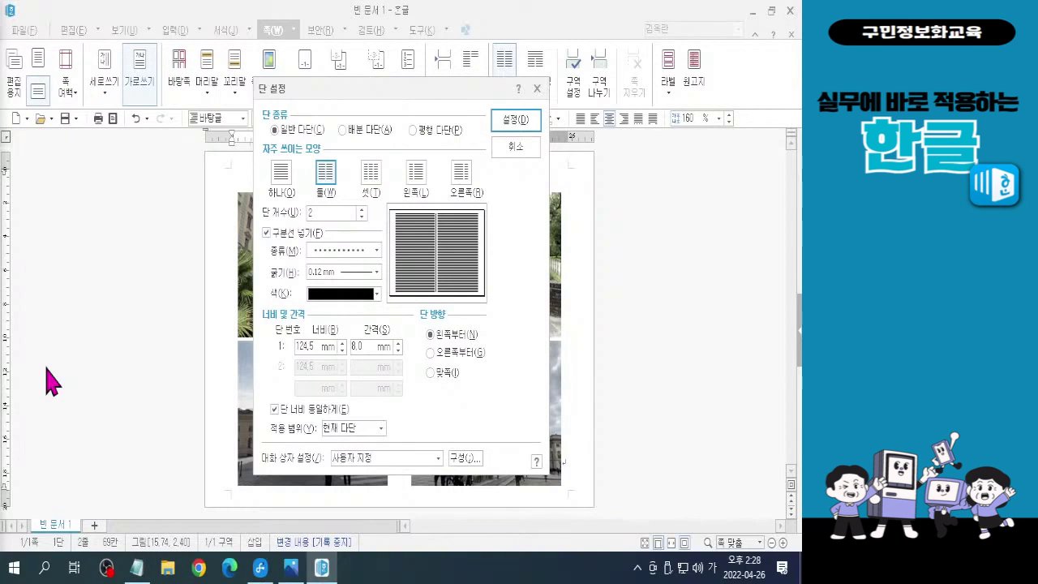
click(516, 120)
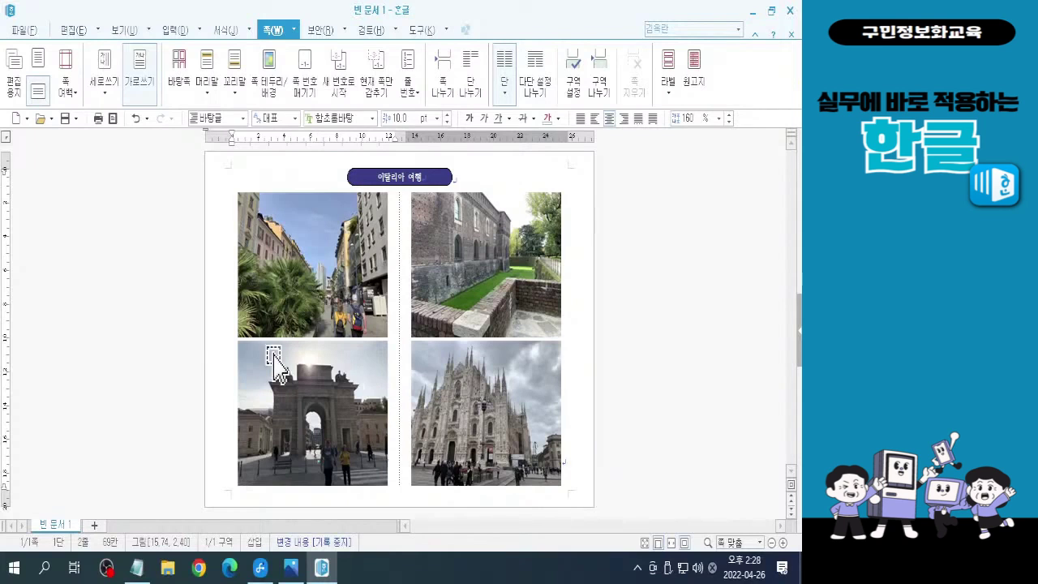
Save the document as 여행 사진첩 in the OA 마스터 프로젝트 한글 folder on the desktop (바탕 화면)
click(66, 120)
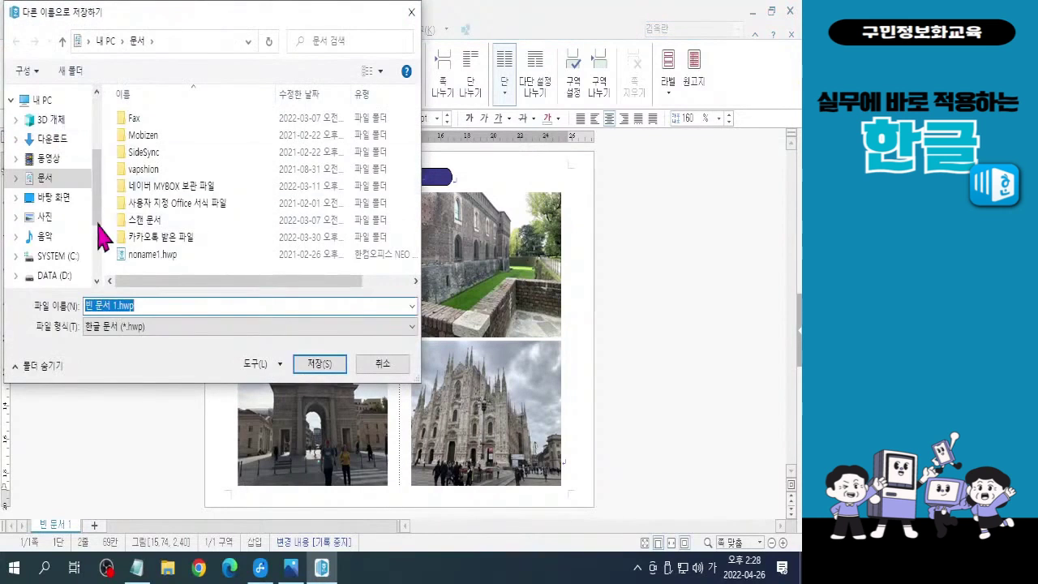
drag(97, 222, 99, 165)
scroll(27, 190, up, 2)
click(62, 127)
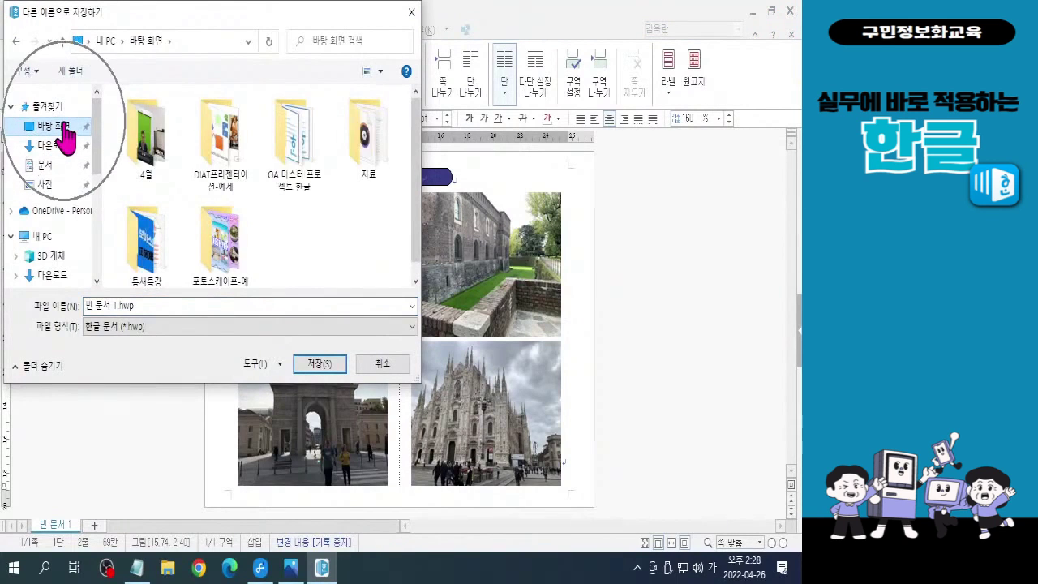
click(322, 174)
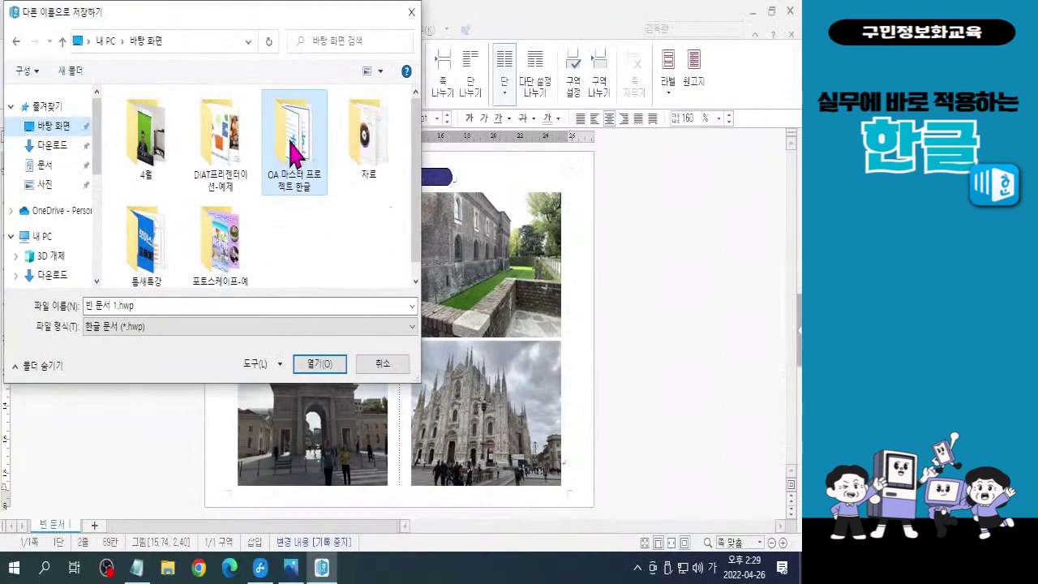
double_click(588, 202)
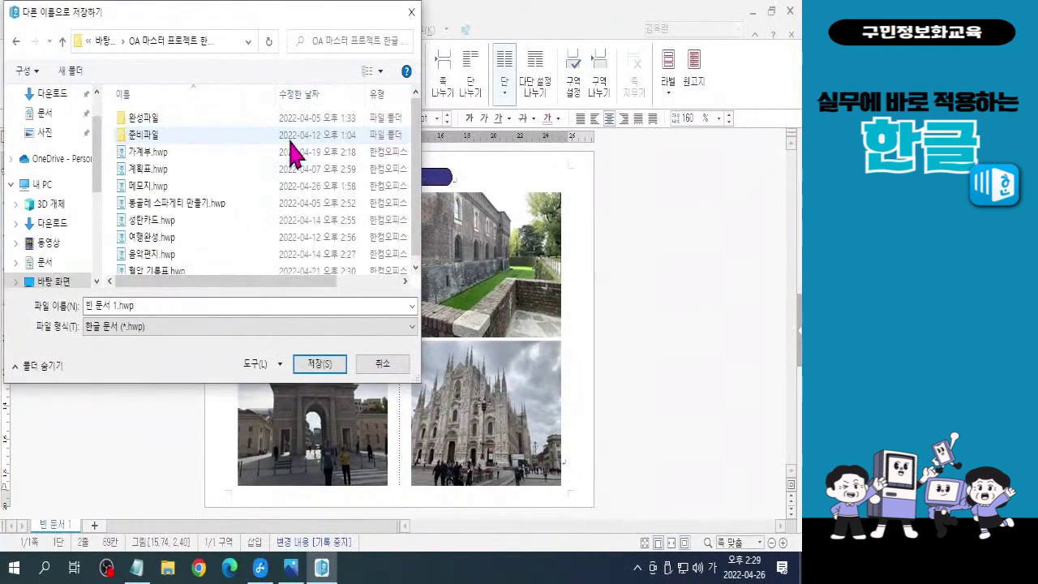
click(138, 304)
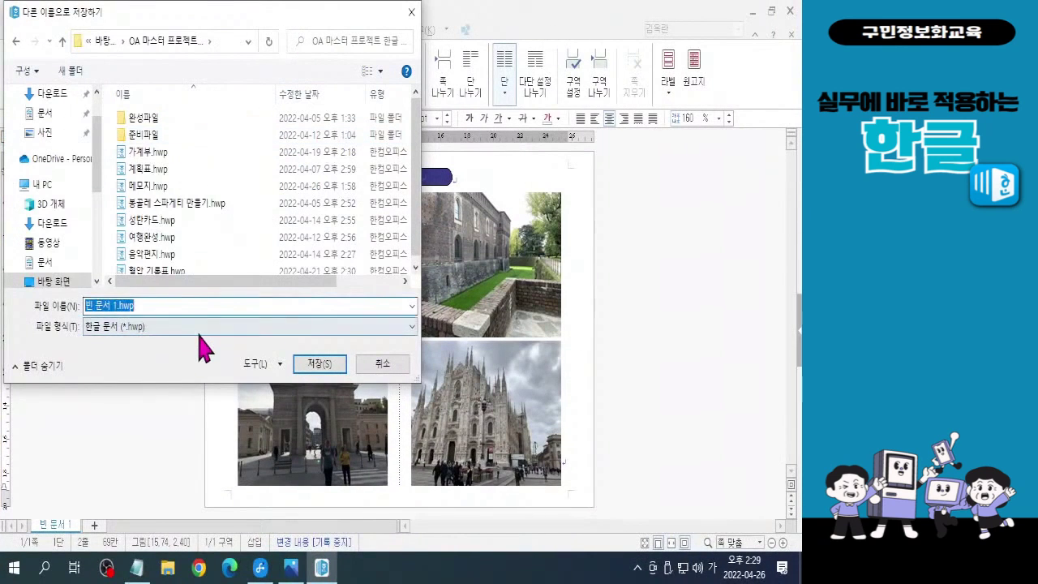
key(BackSpace)
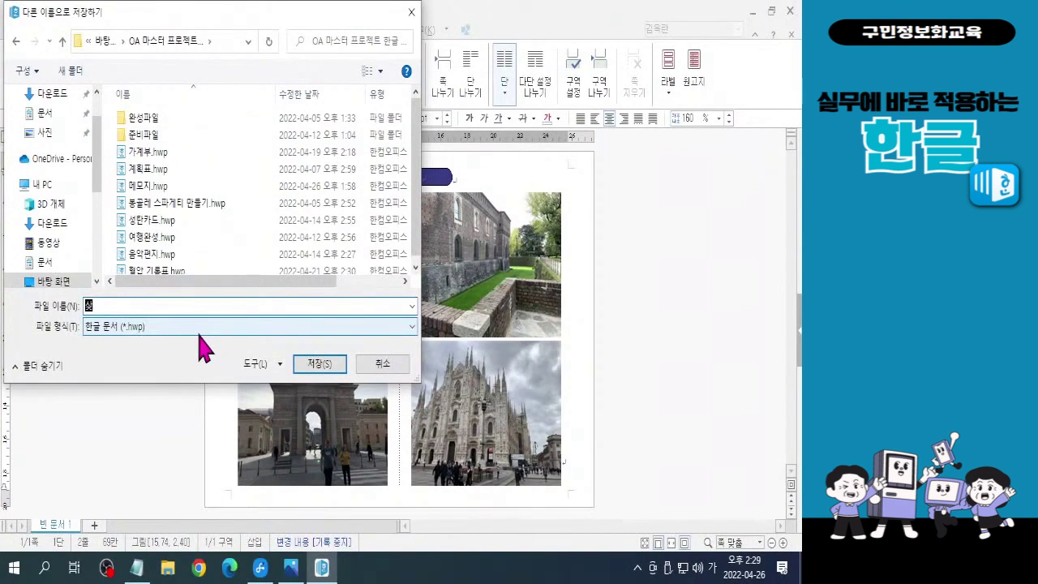
text(여행 사진첩)
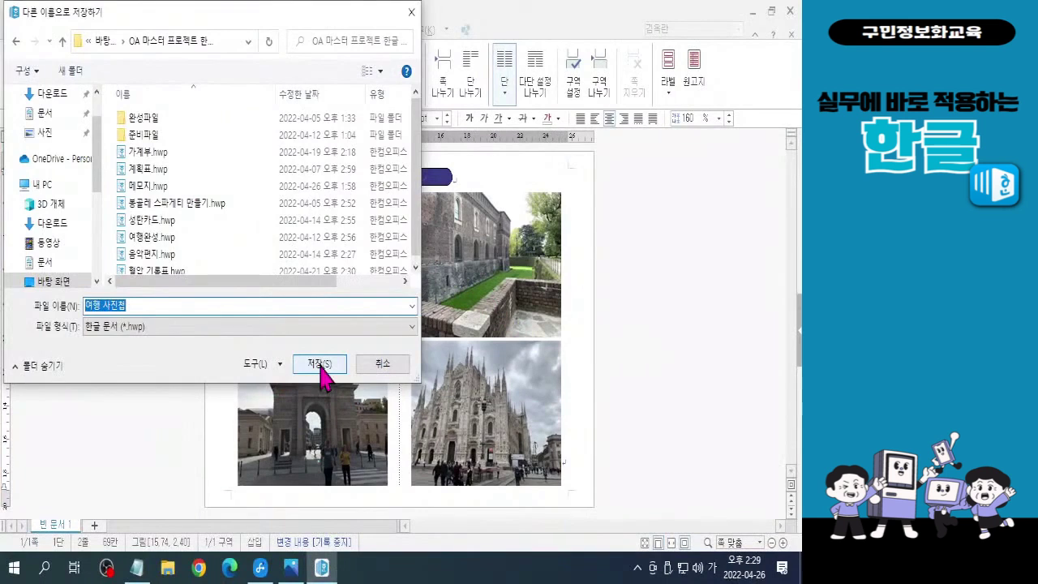
click(323, 364)
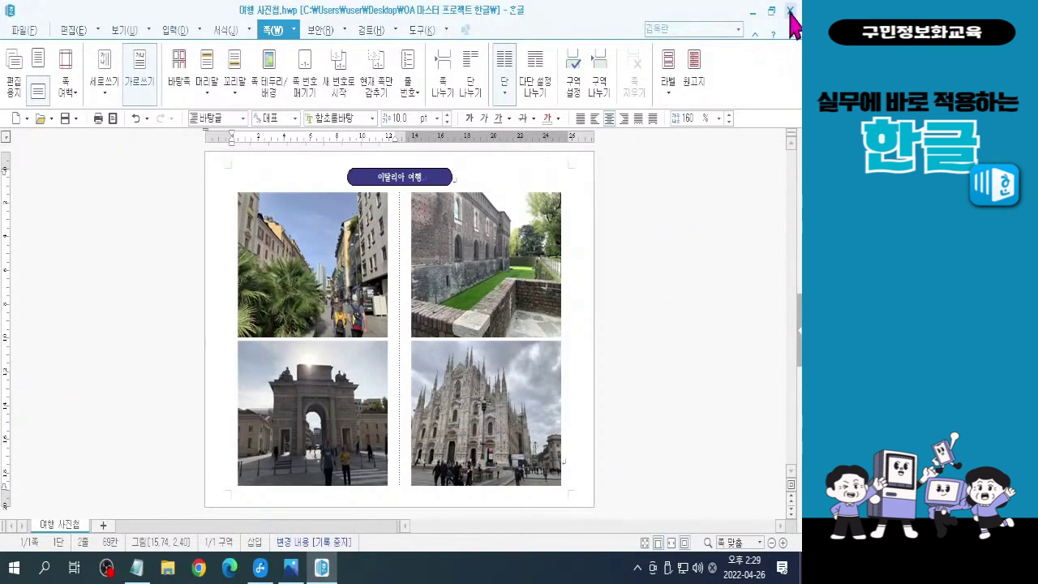
Close the saved travel document and start 한글 again with a new blank document
click(790, 11)
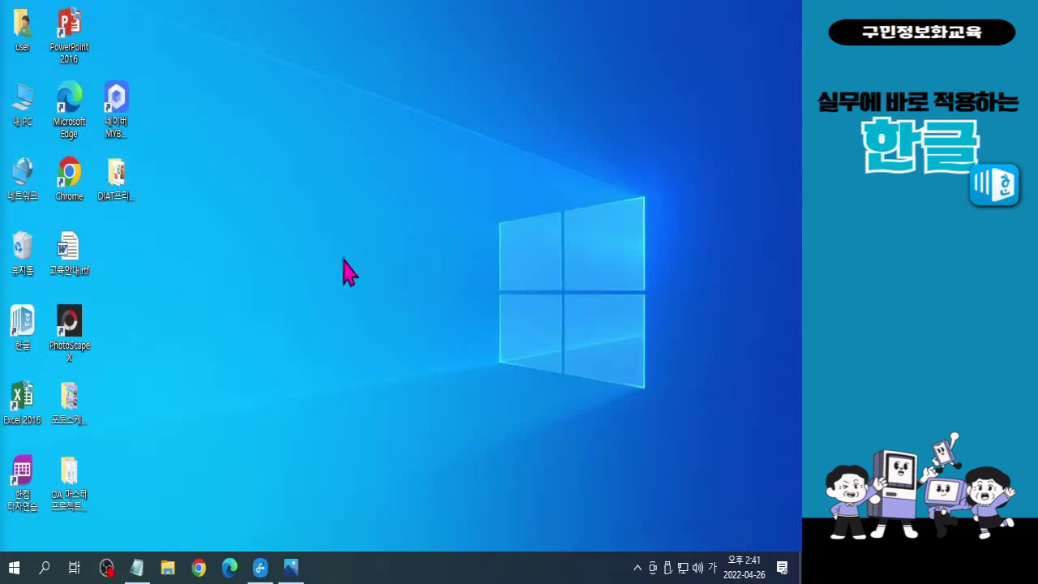
key(Hangul)
double_click(36, 334)
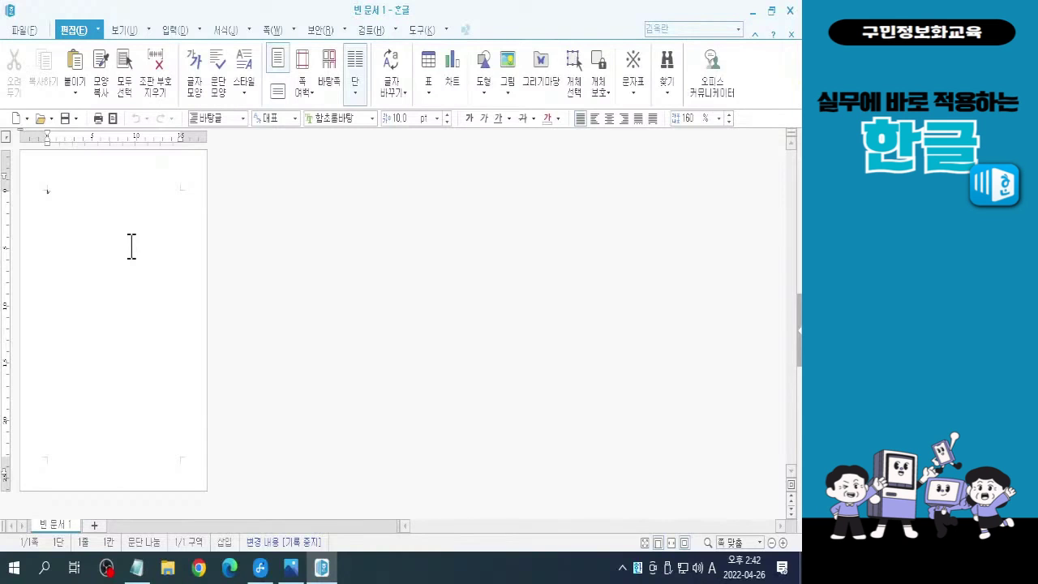
Switch to the 사진 app to examine the function keys in 키보드.jpg, and return to the blank document in 한글
click(291, 567)
key(ctrl)
key(ctrl)
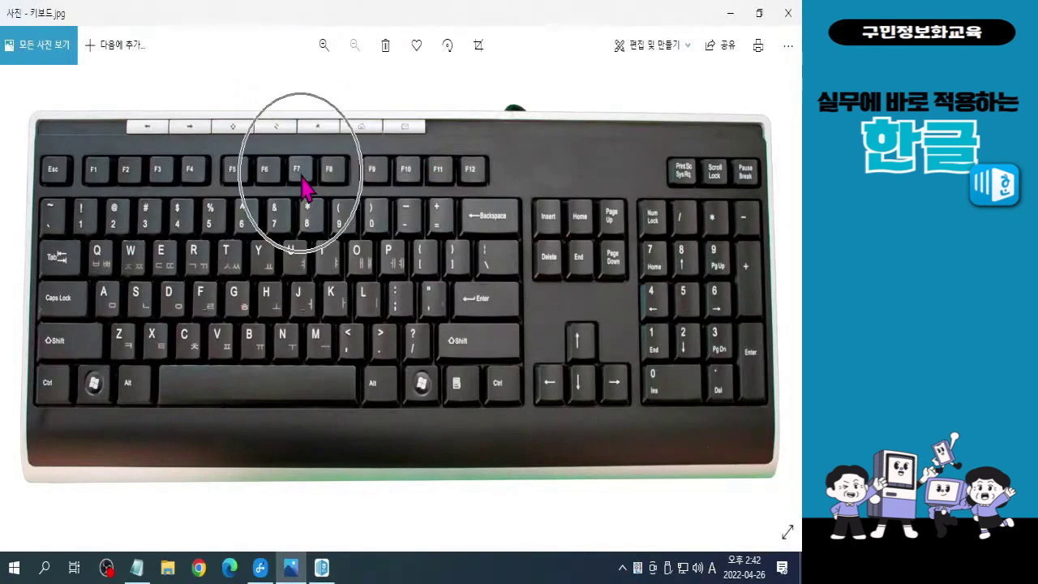
key(ctrl)
key(ctrl)
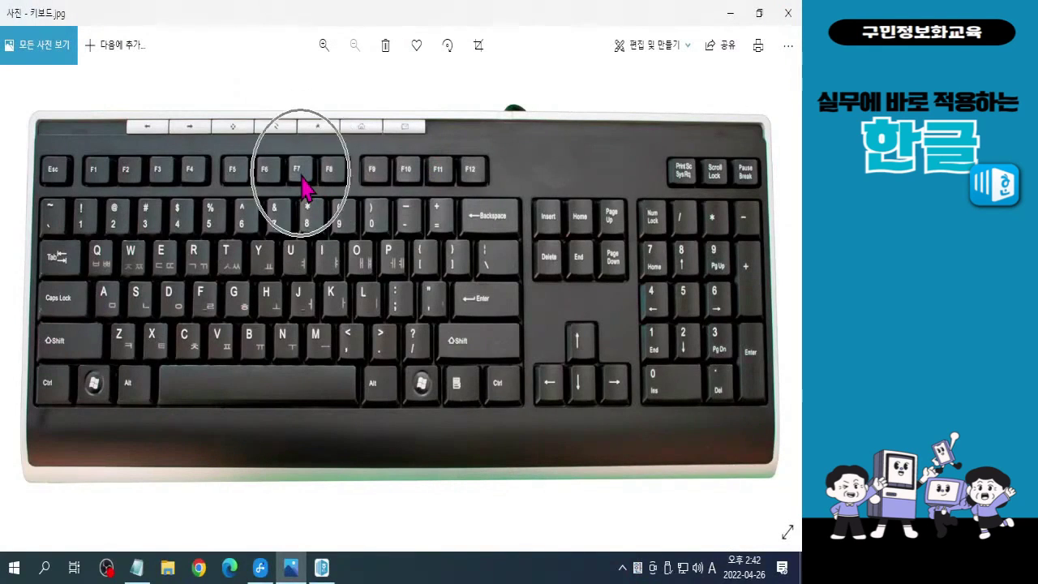
key(ctrl)
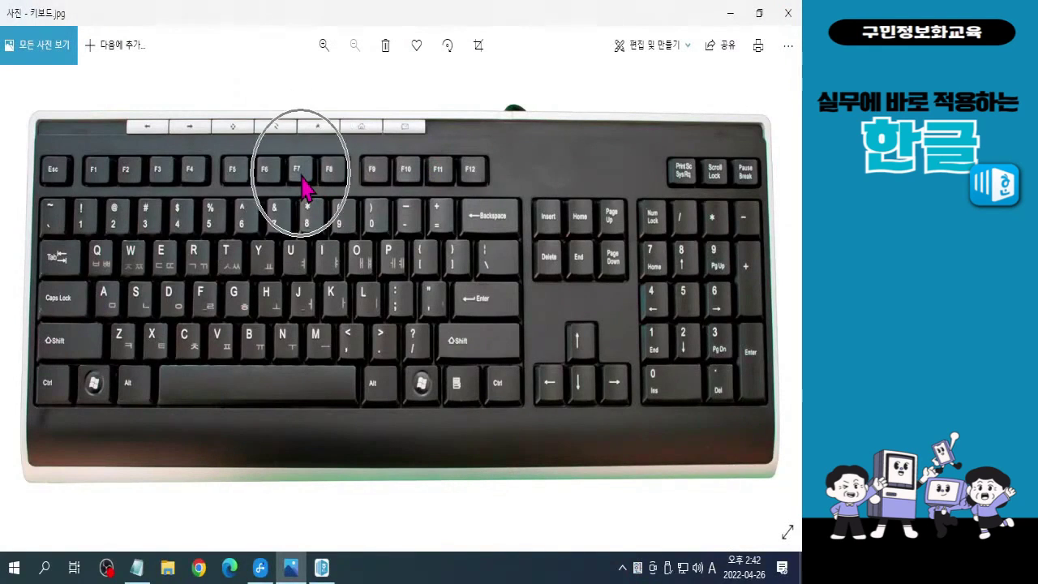
click(732, 12)
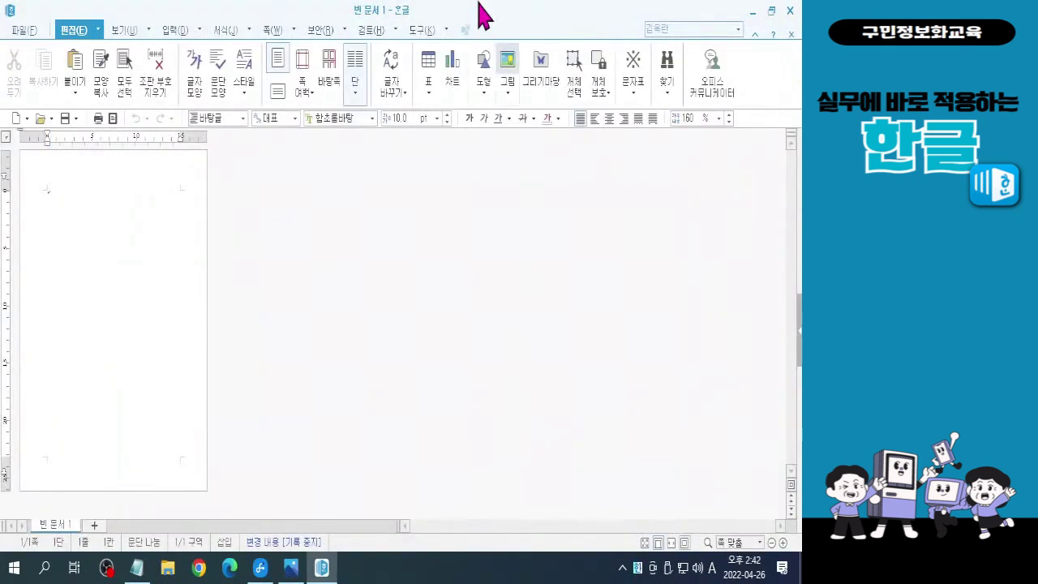
Set the blank document's paper orientation to landscape (가로) in 편집 용지
key(F7)
click(293, 204)
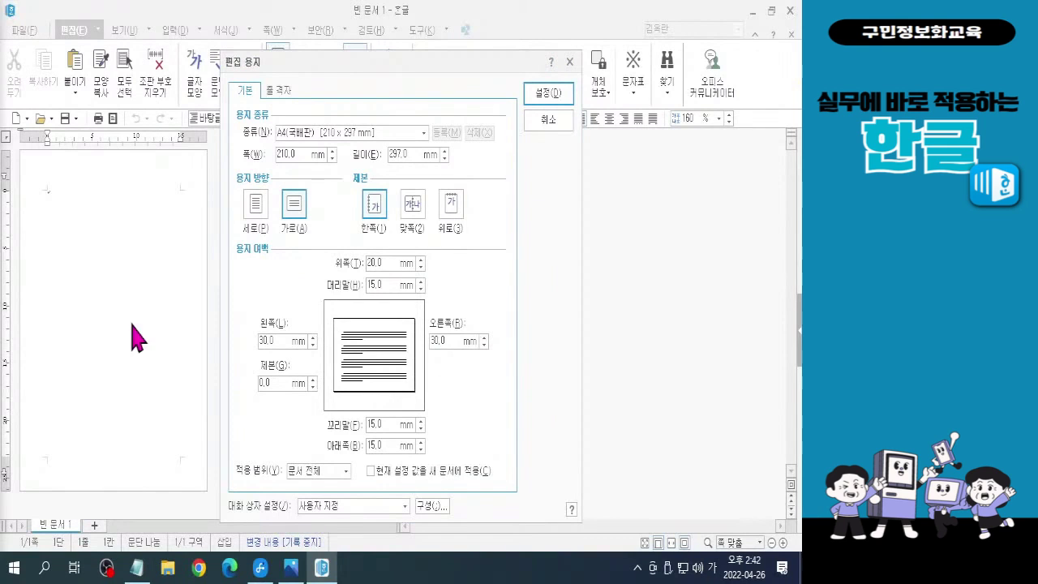
click(548, 94)
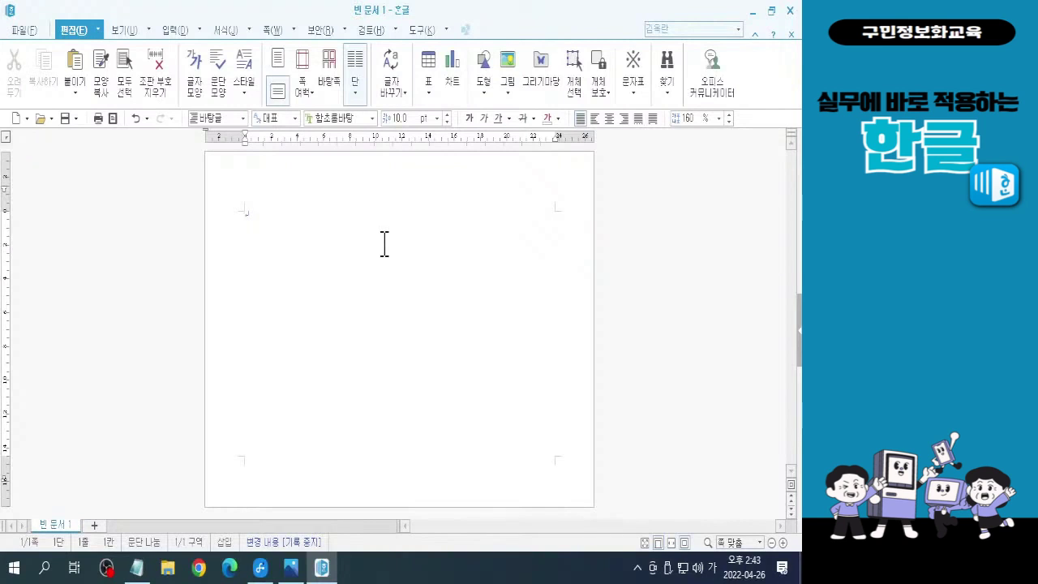
Try the 그리움 gradient with its preset shape as the page background, and undo it
click(275, 30)
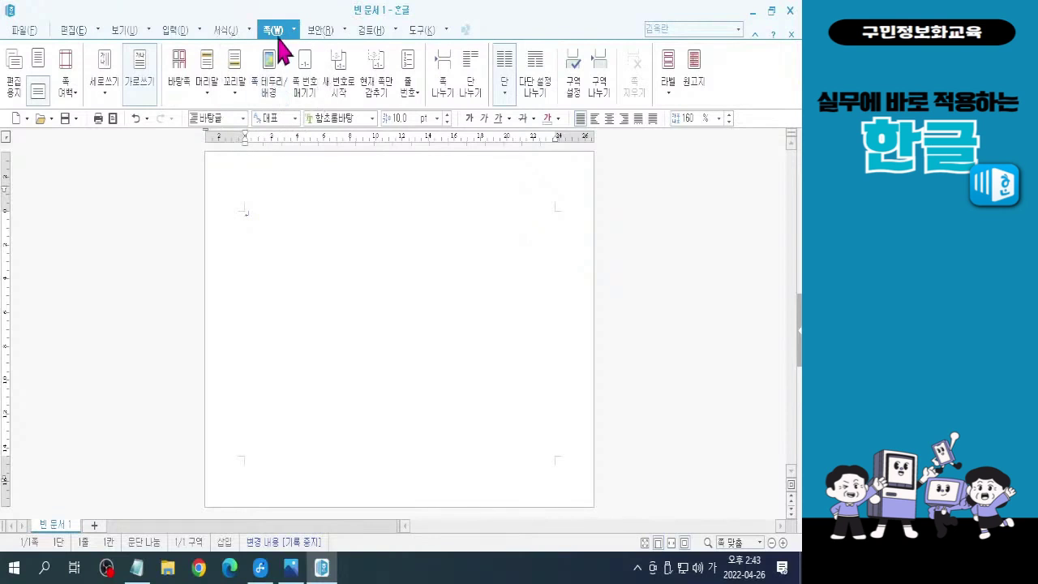
click(274, 81)
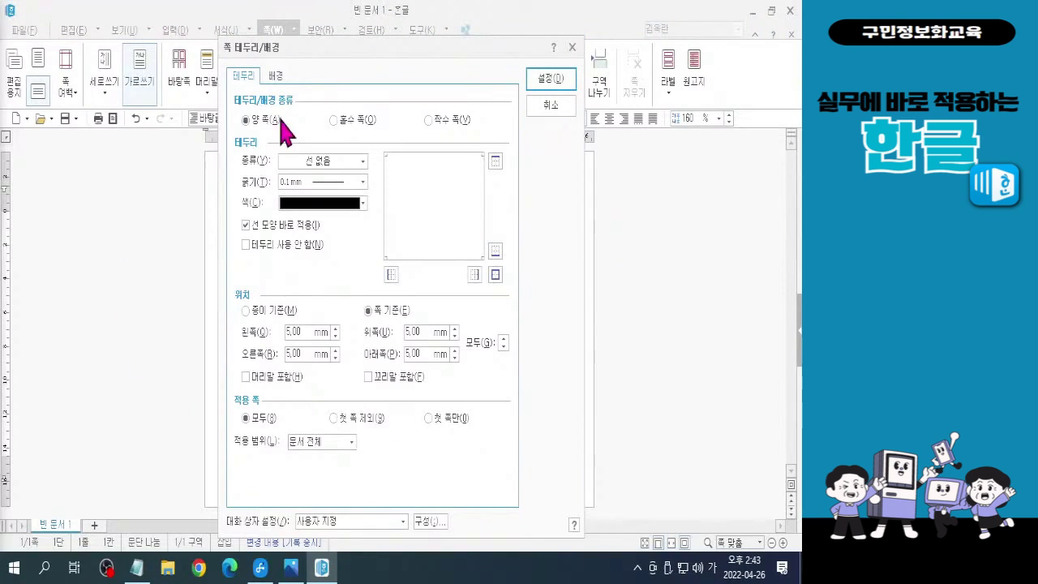
click(278, 78)
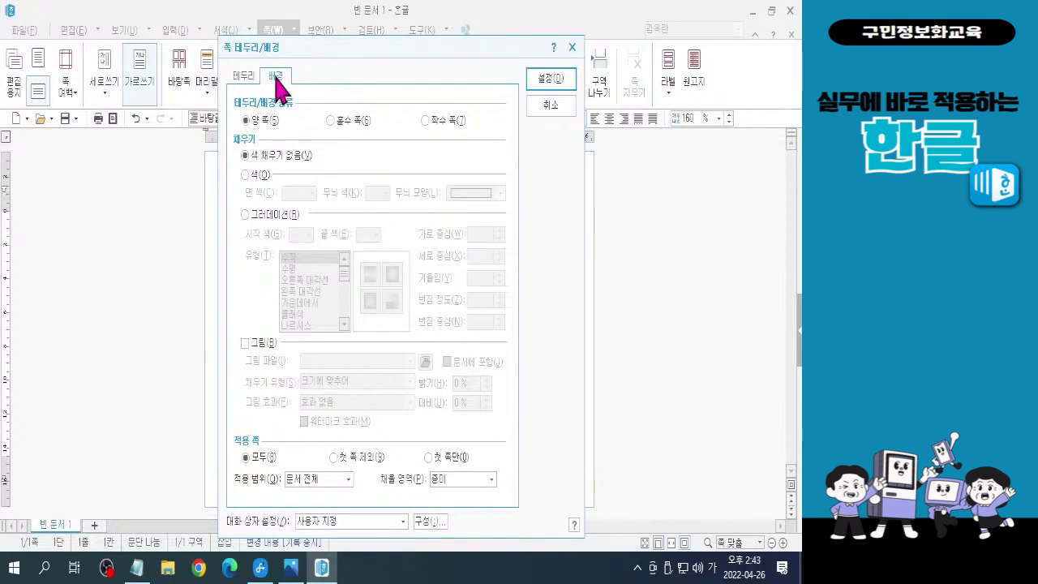
click(259, 215)
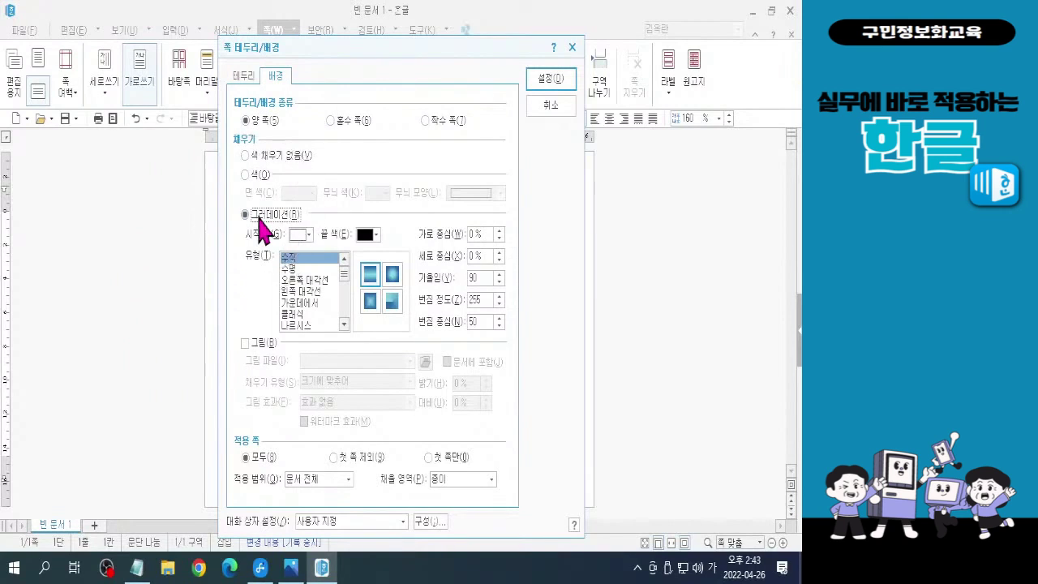
click(344, 324)
click(344, 324)
click(344, 324)
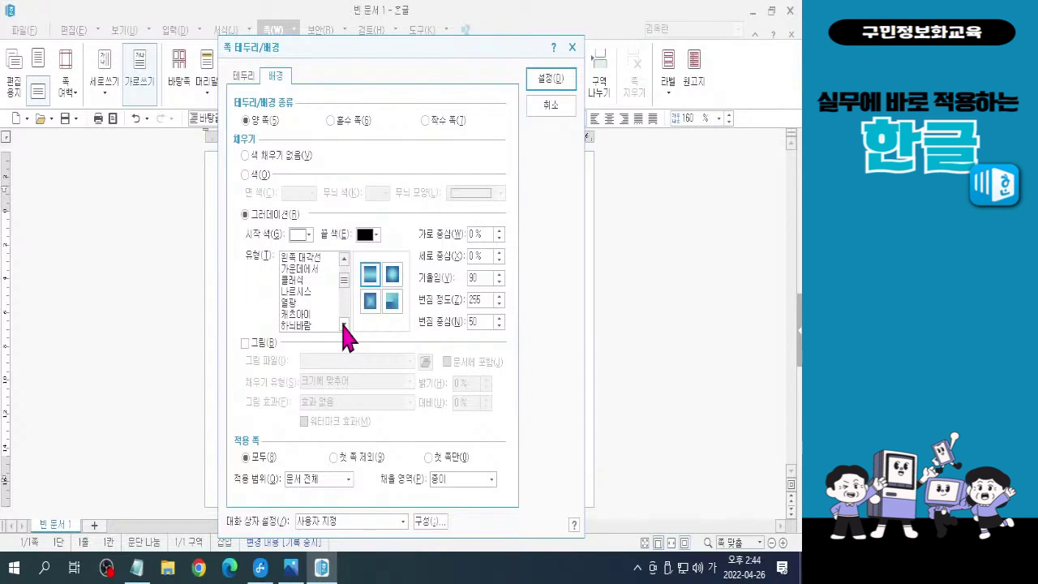
click(344, 324)
click(344, 324)
click(344, 325)
click(344, 325)
click(344, 324)
click(344, 324)
click(343, 325)
click(298, 304)
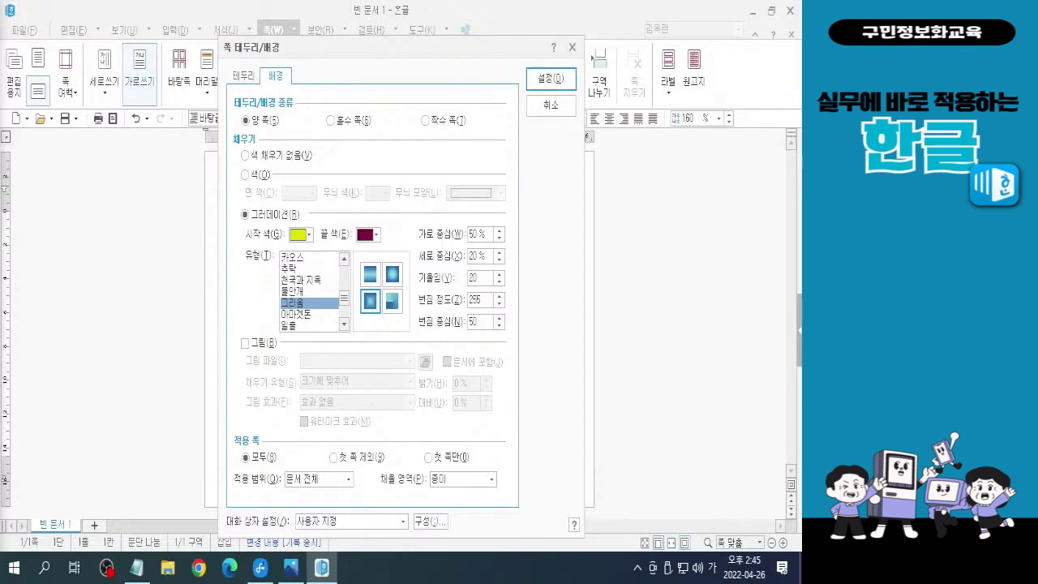
click(551, 80)
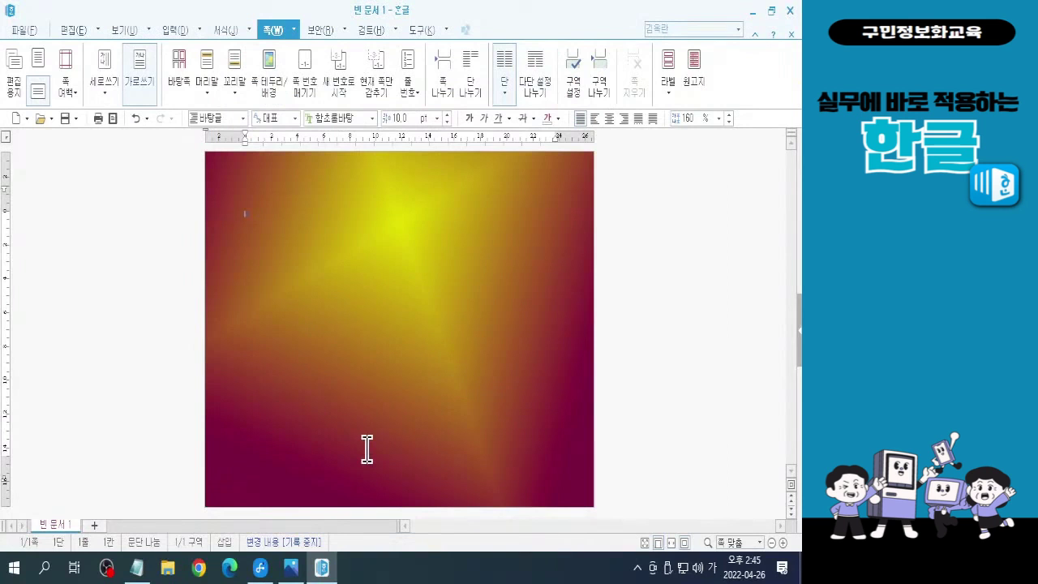
key(ctrl+z)
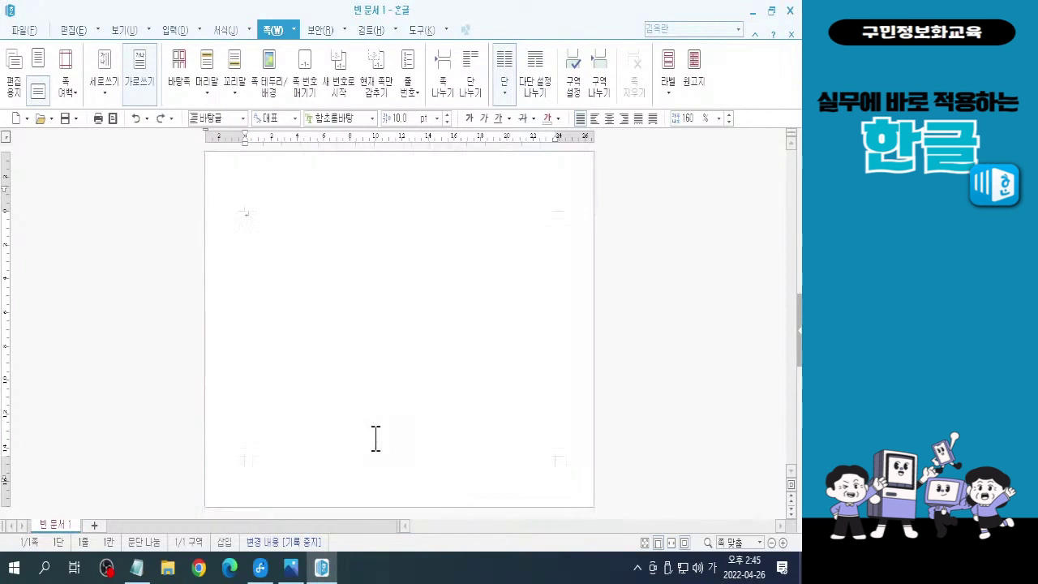
Fill the page background with the 그리움 gradient, using the circular gradient shape
click(276, 86)
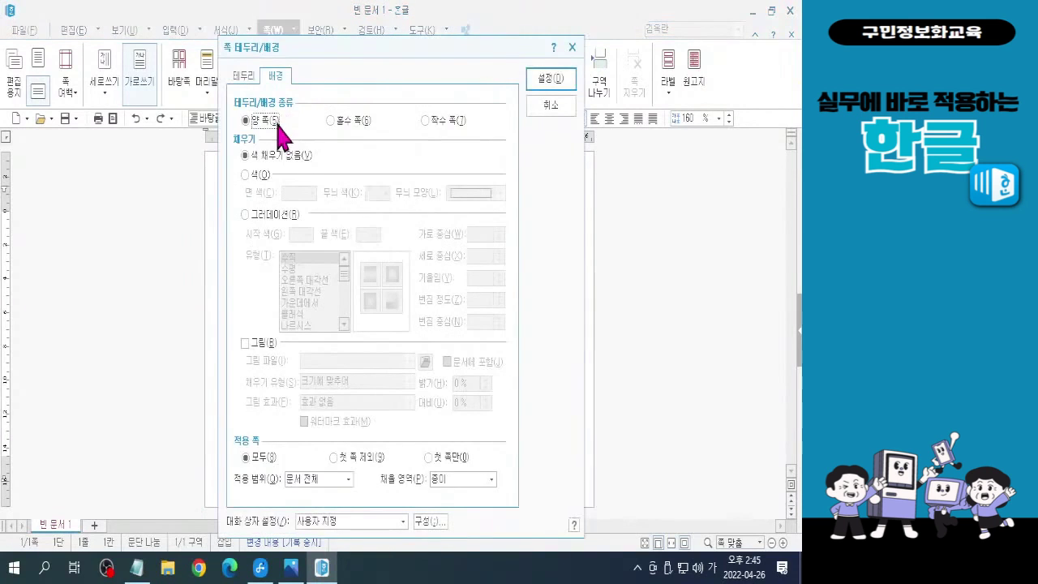
click(267, 215)
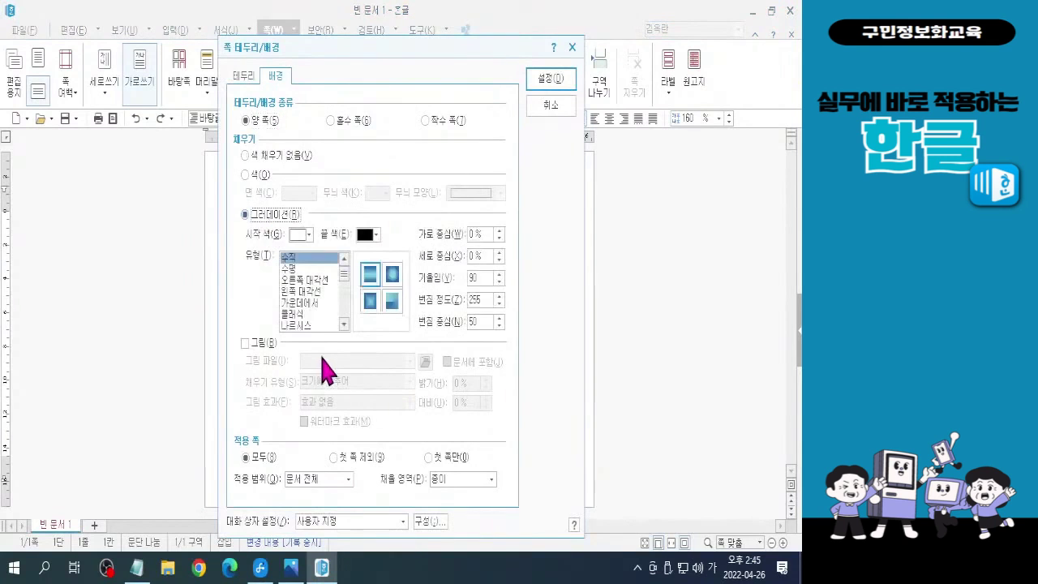
drag(347, 292, 349, 309)
click(301, 256)
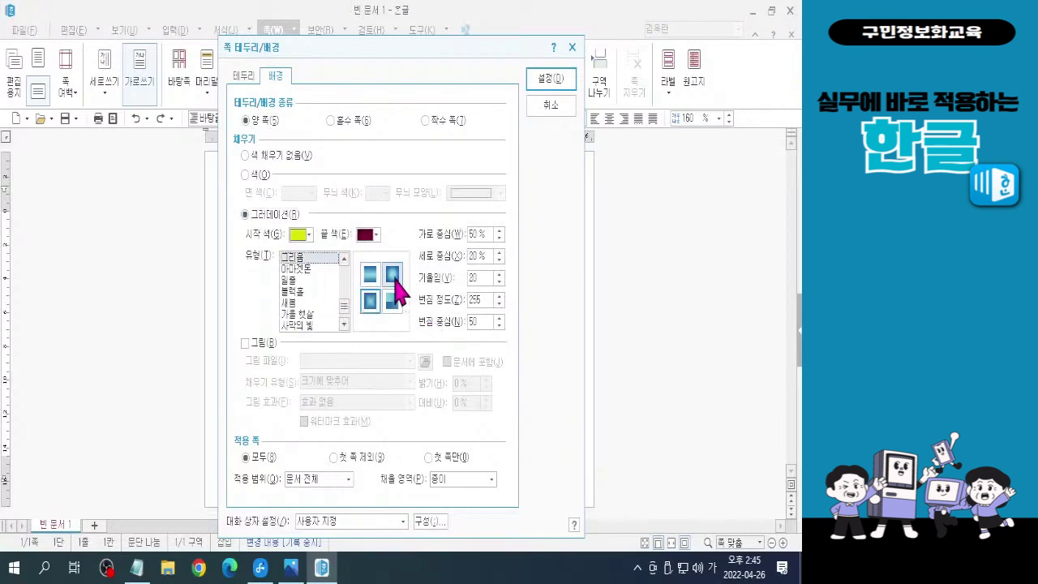
click(392, 274)
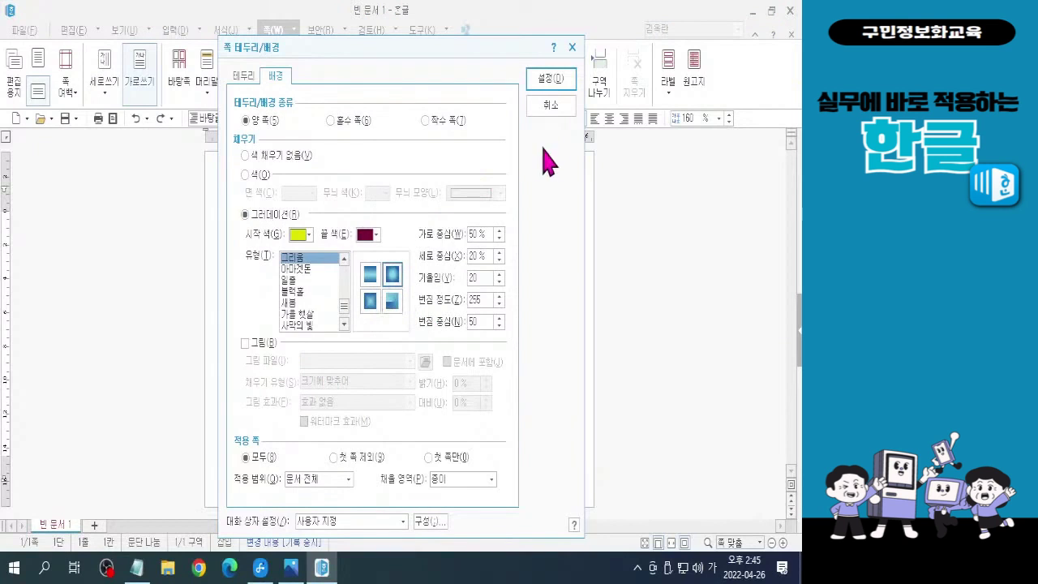
click(550, 78)
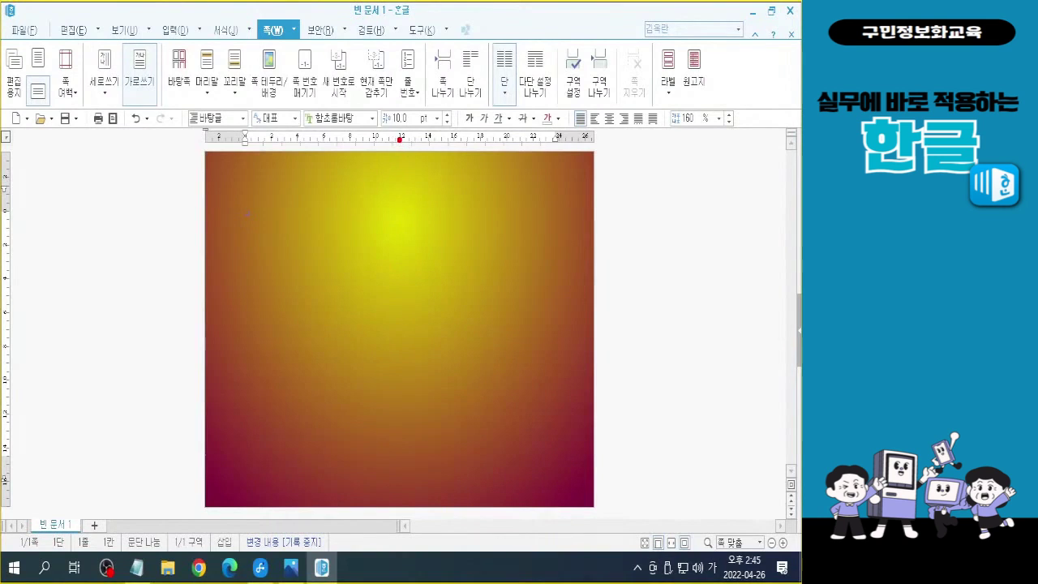
drag(398, 140, 398, 513)
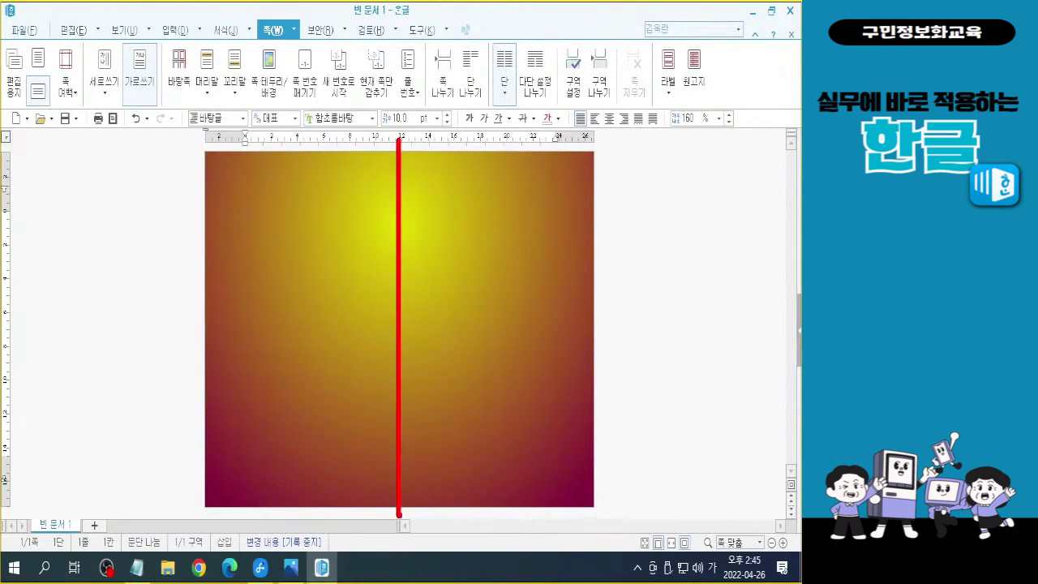
key(e)
drag(217, 172, 313, 470)
drag(334, 115, 333, 541)
mouse_move(343, 172)
mouse_down()
mouse_move(398, 259)
mouse_move(589, 463)
mouse_up()
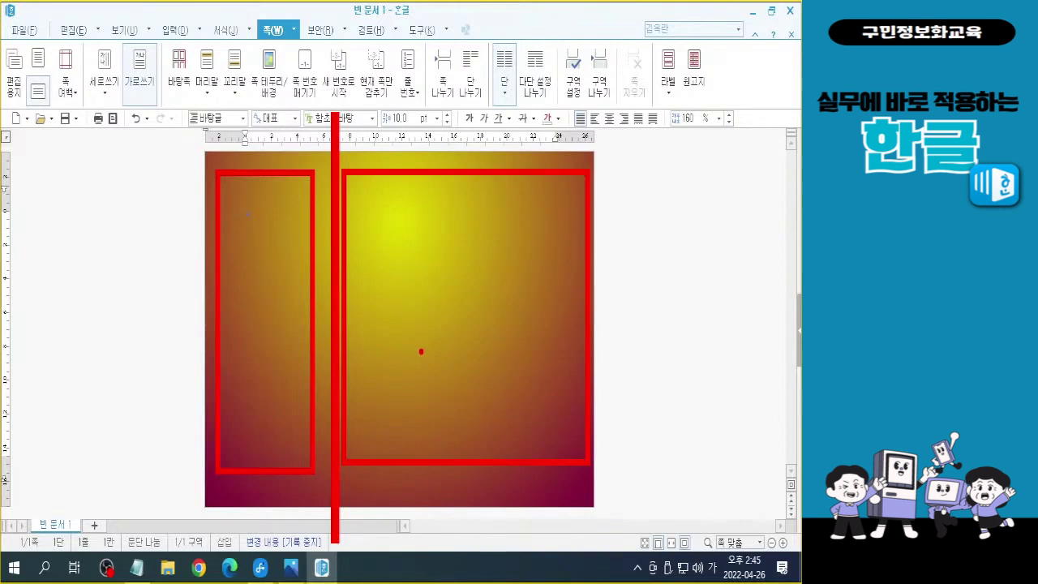
key(Escape)
key(ctrl)
key(ctrl)
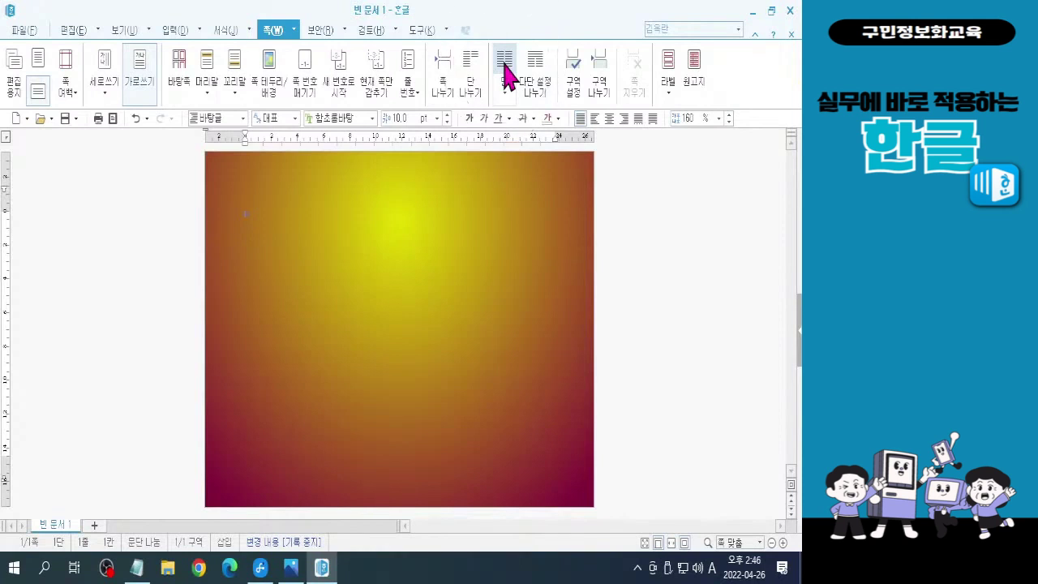
Set the document to two columns (둘) in 단 설정 and turn on the separator line (구분선 넣기)
click(503, 65)
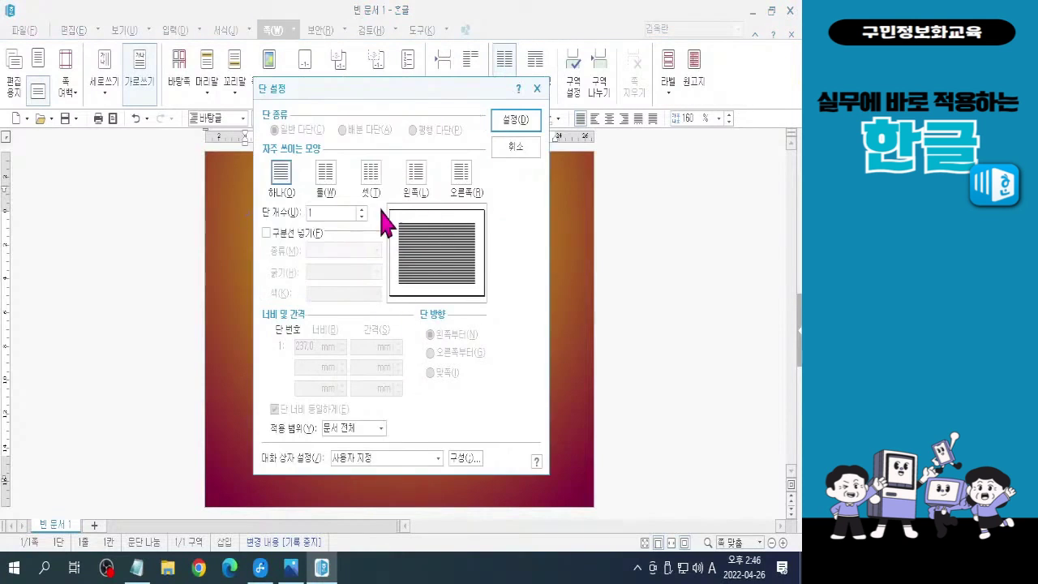
click(326, 173)
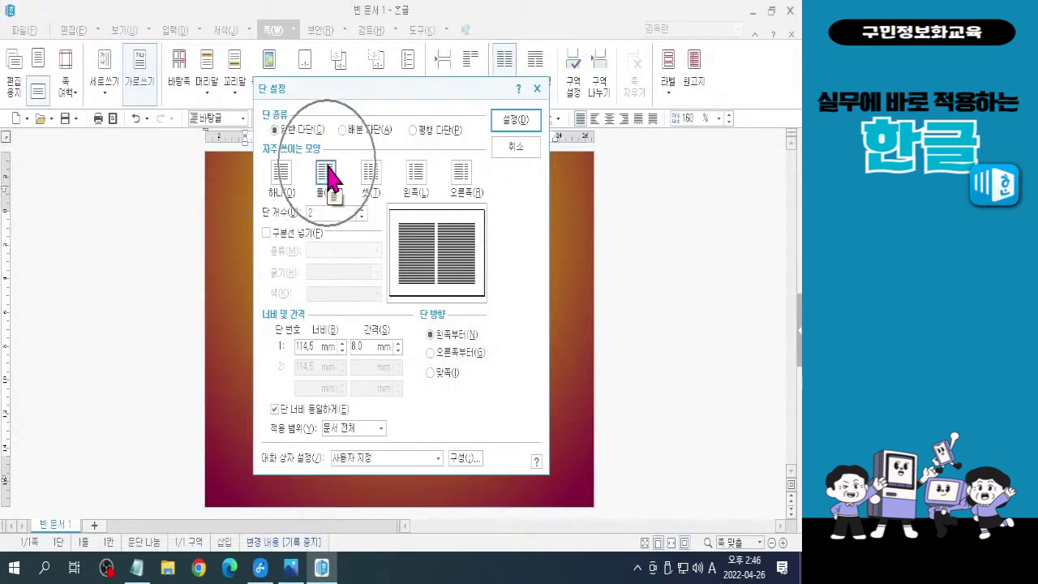
click(328, 182)
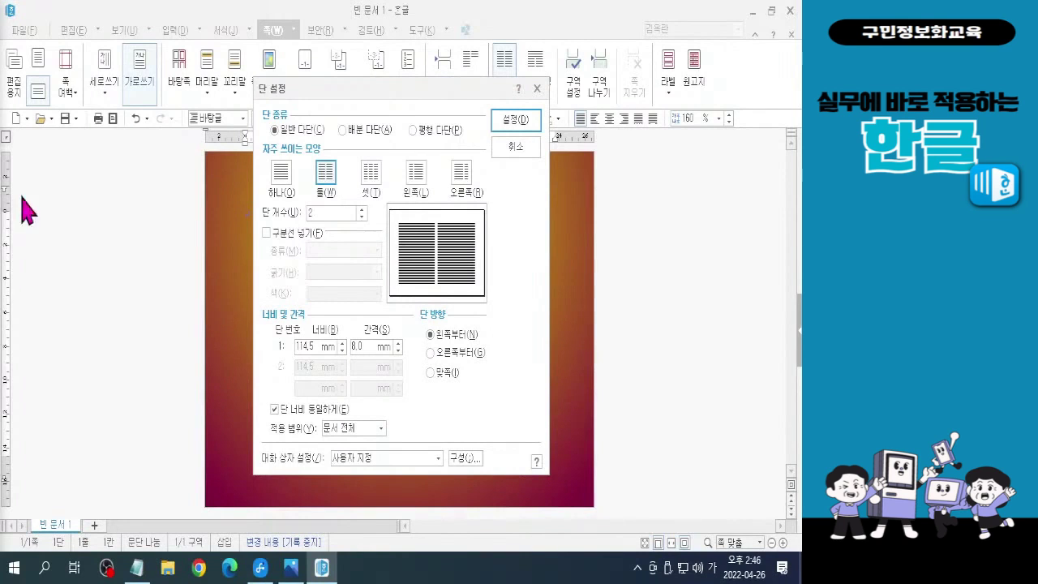
click(276, 235)
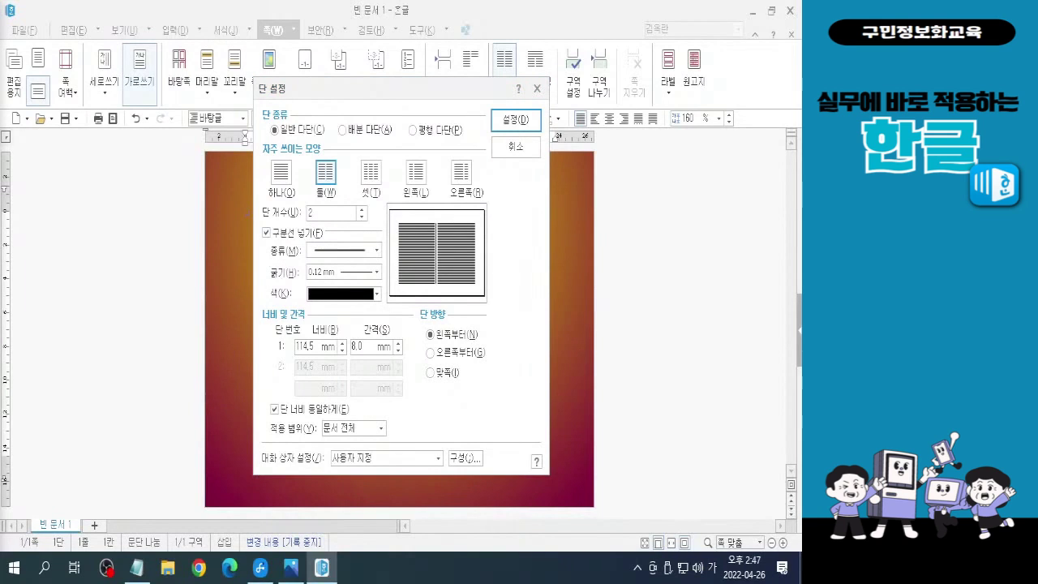
Format the column separator as a dashed line in white from the 기본 colour palette
click(378, 251)
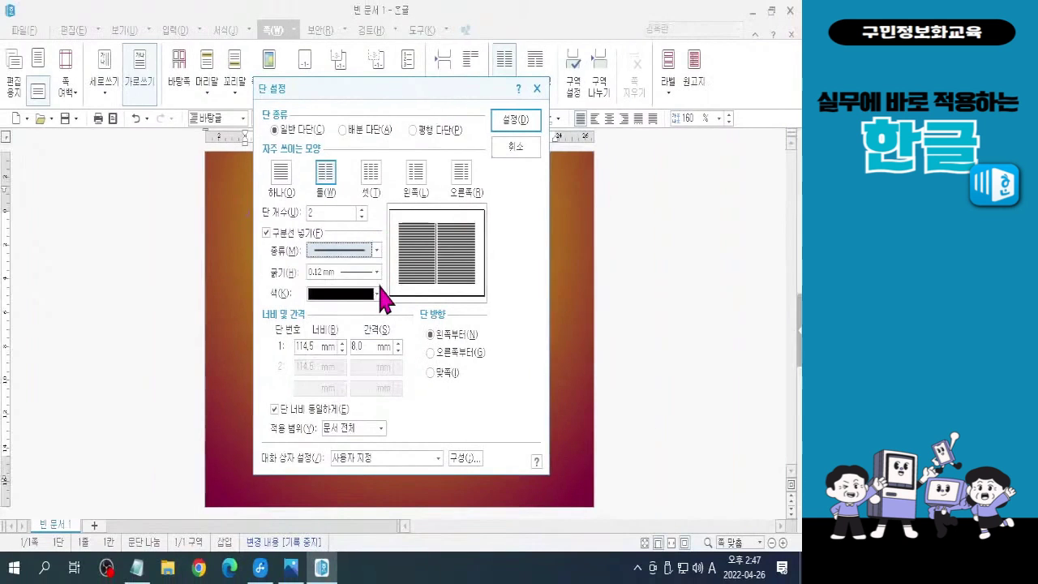
click(375, 251)
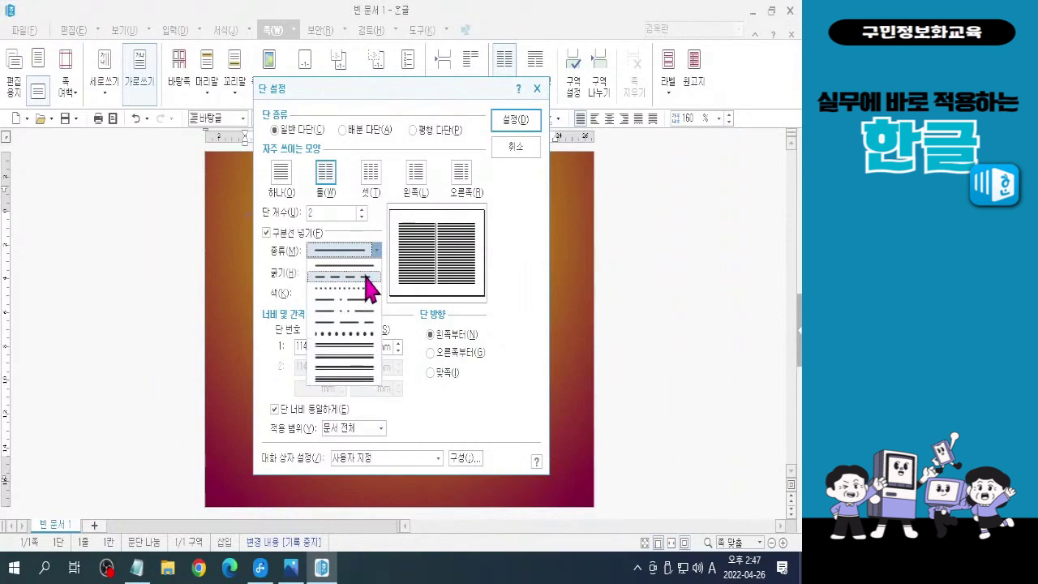
click(364, 275)
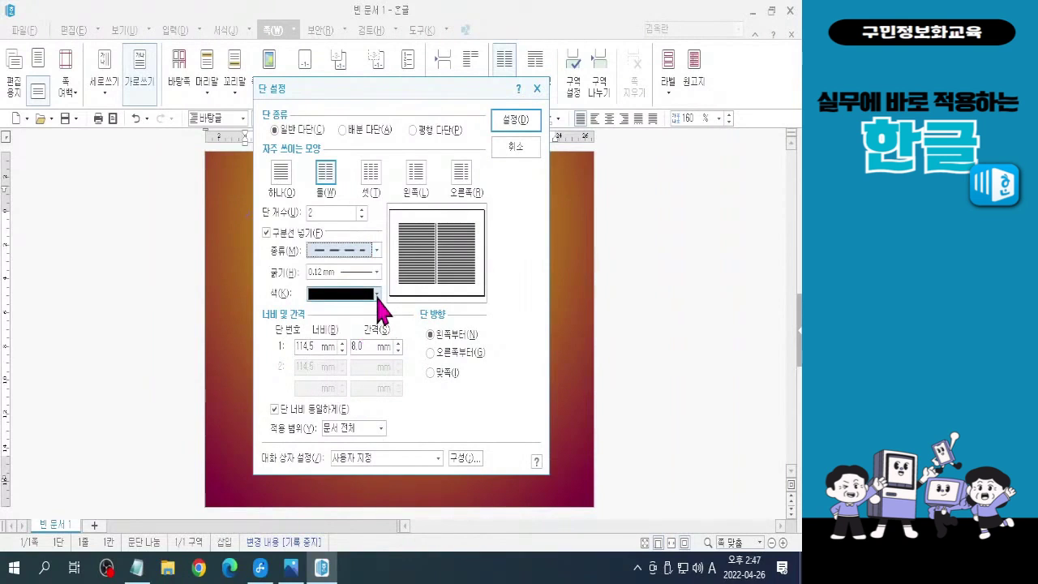
click(377, 293)
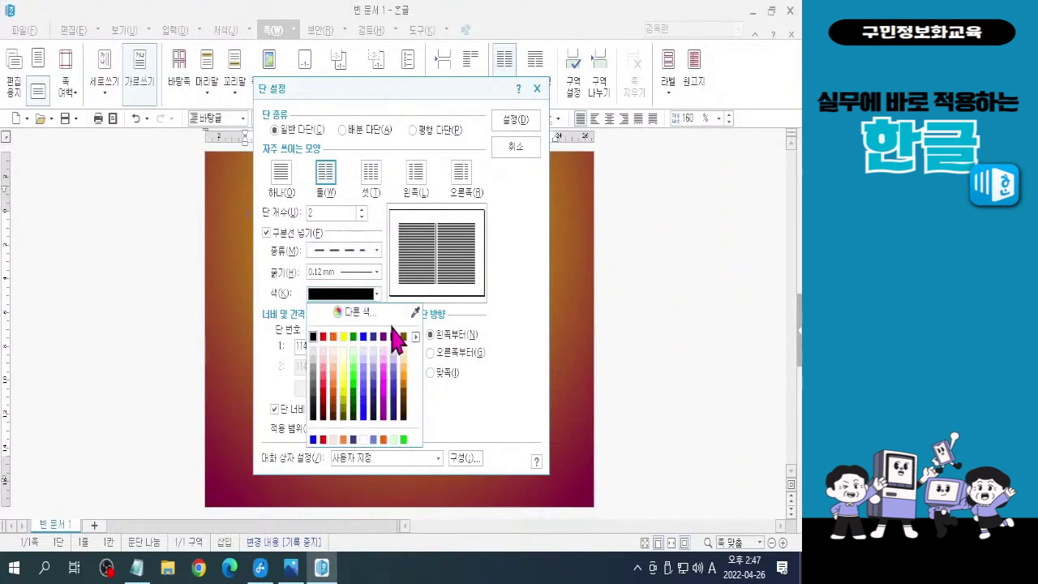
click(416, 337)
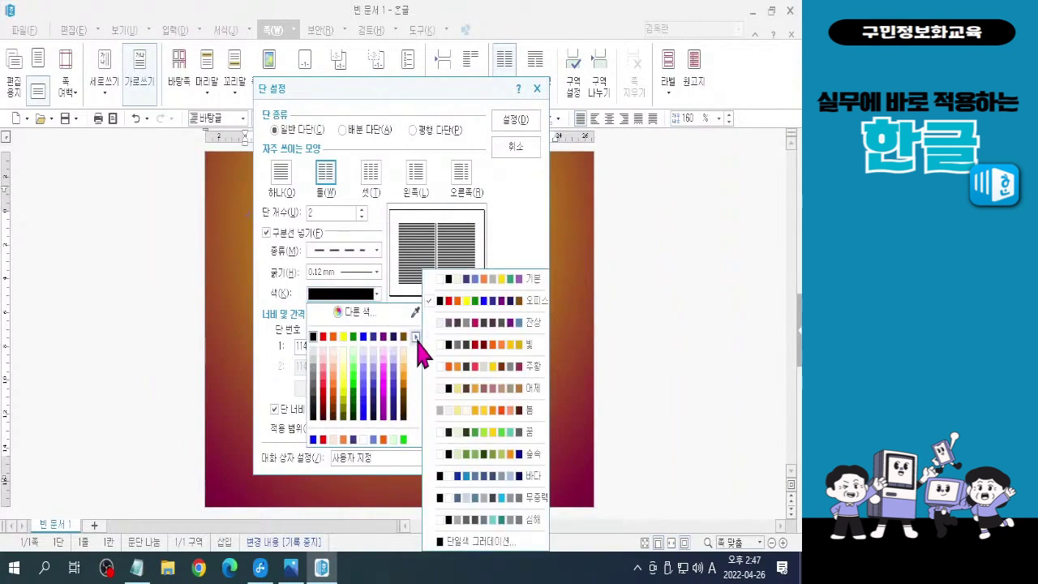
click(493, 279)
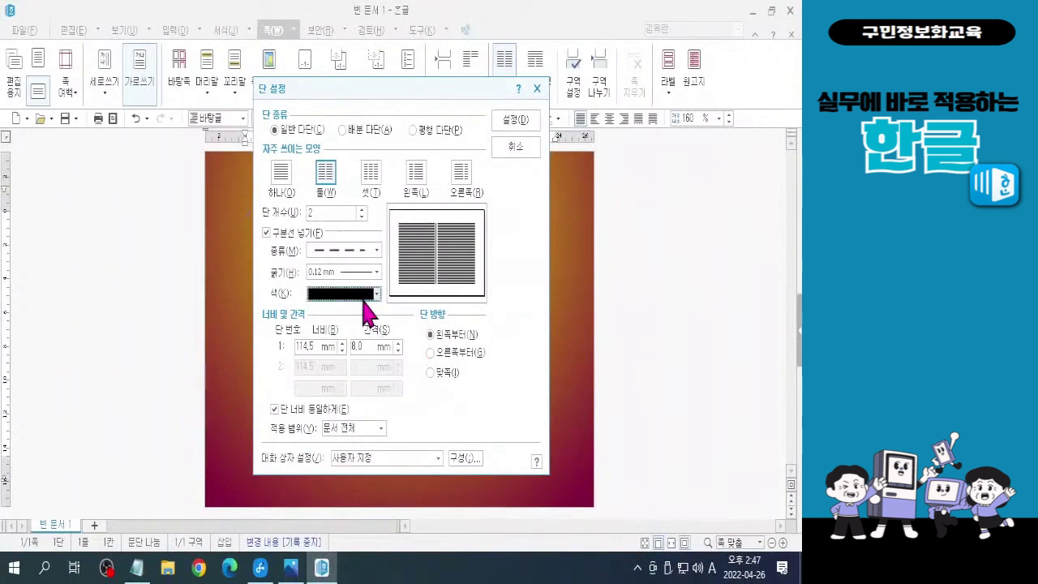
click(401, 246)
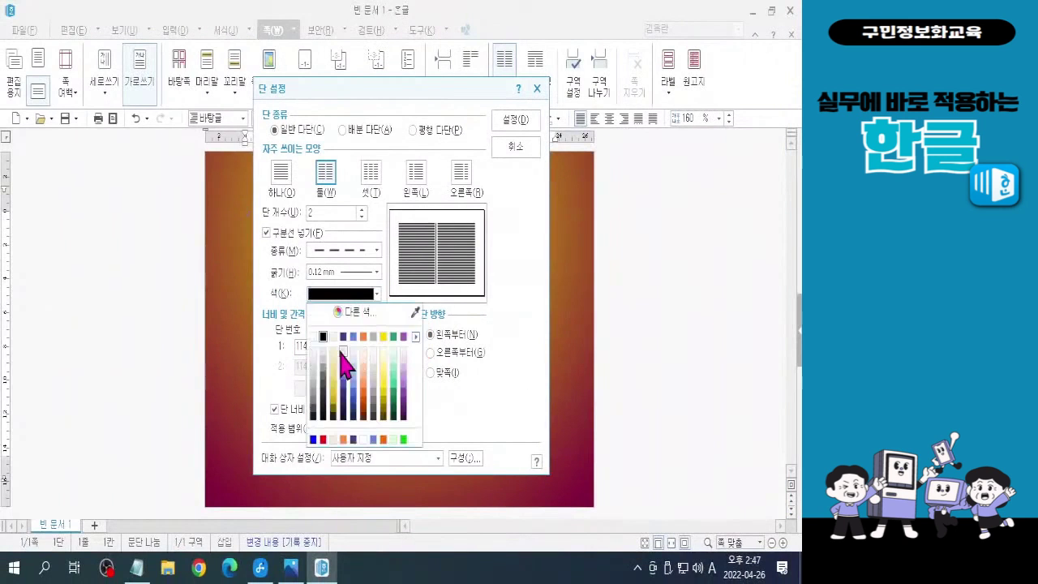
click(314, 336)
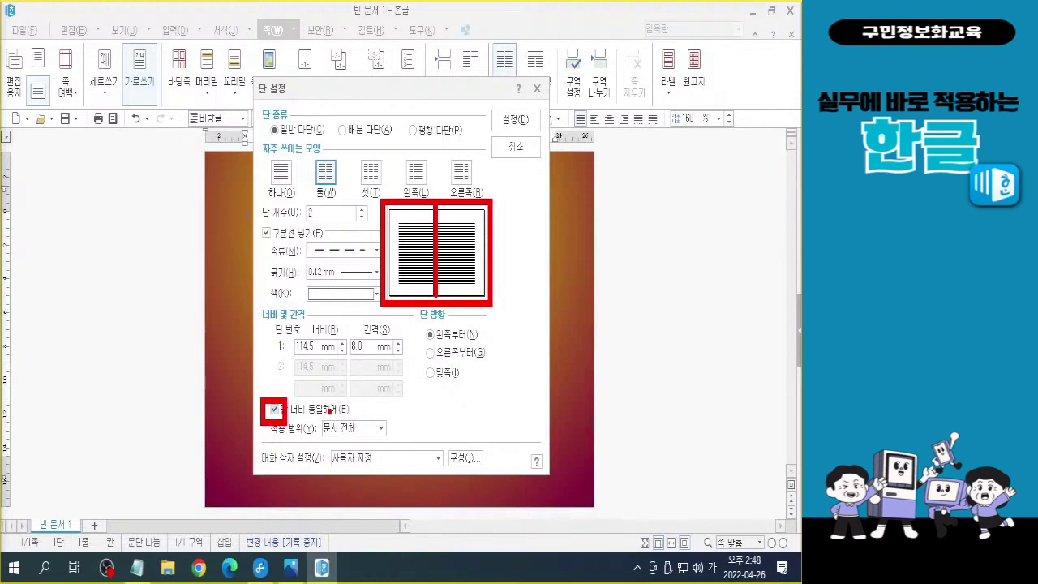
Turn off equal column widths (단 너비 동일하게) and set the first column's width to 70 mm
click(275, 412)
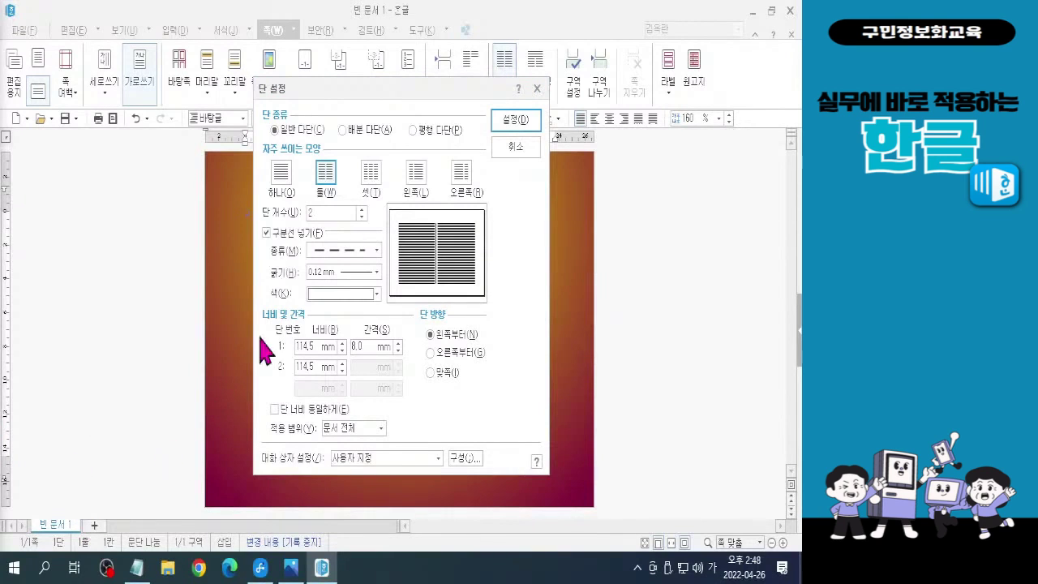
double_click(316, 347)
text(11)
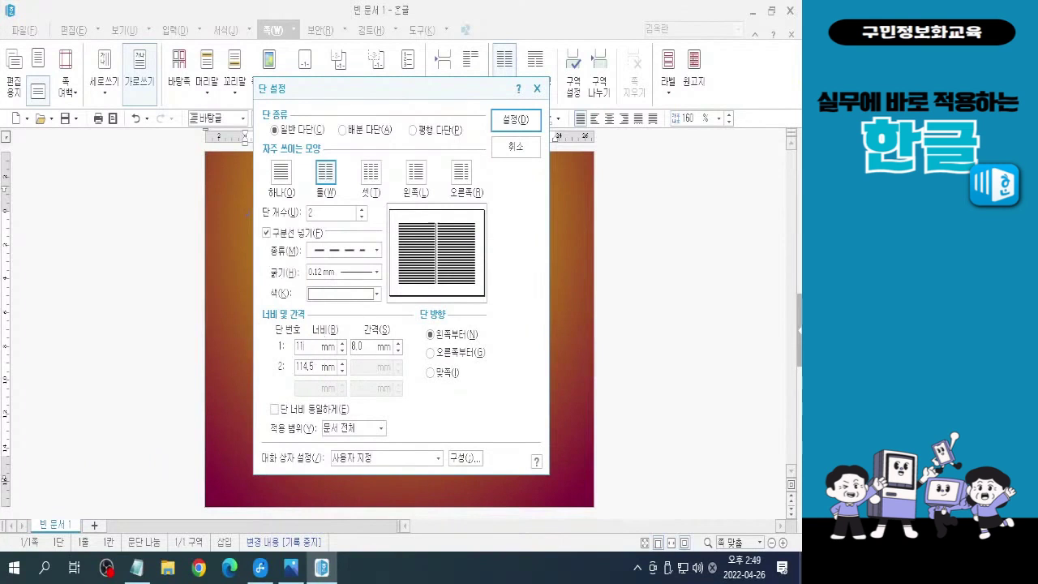
key(BackSpace)
key(BackSpace)
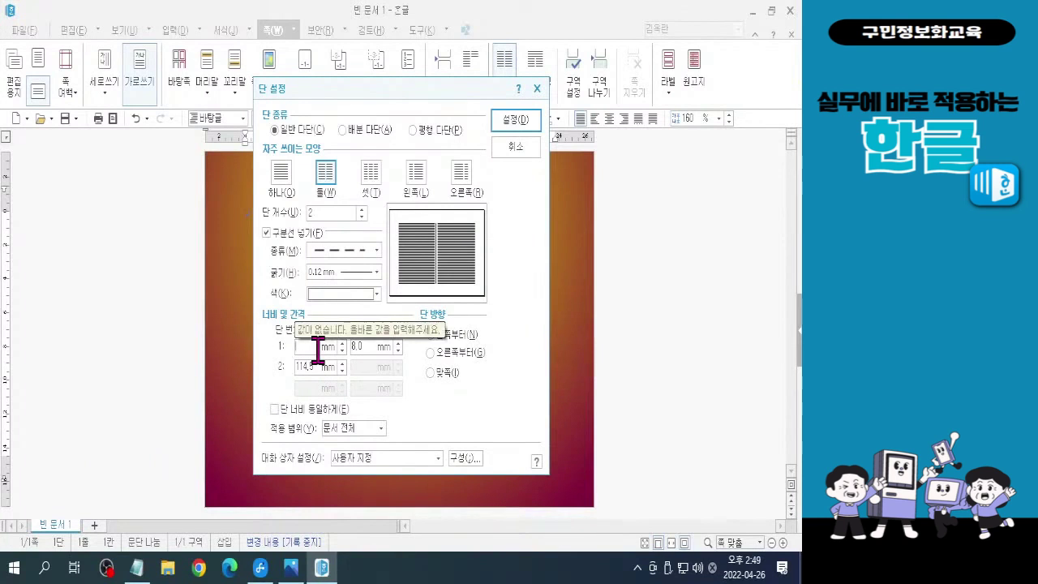
text(70)
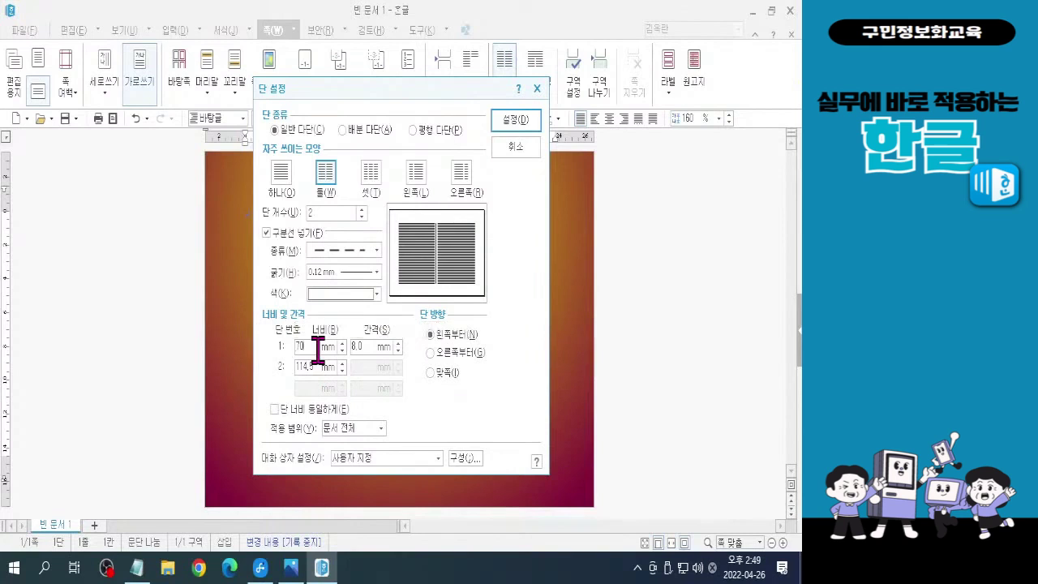
Set the spacing (간격) between the two columns to 12 mm and apply the column settings
double_click(364, 347)
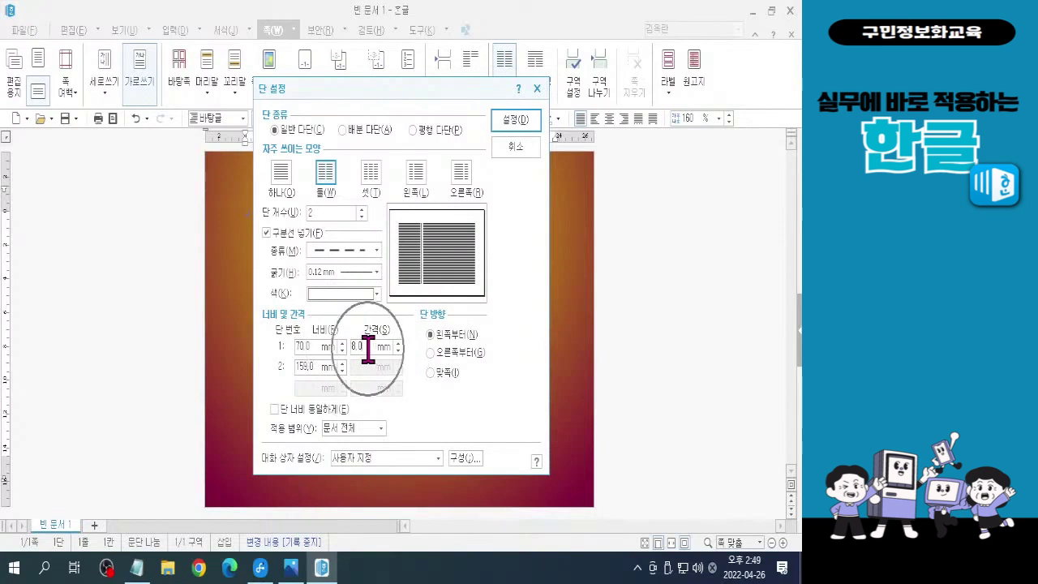
key(BackSpace)
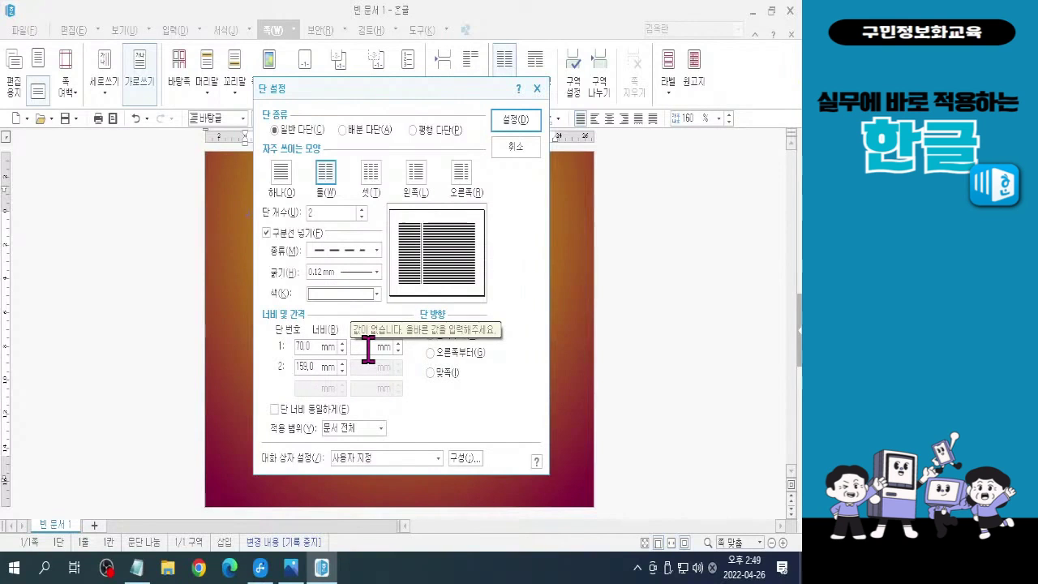
text(12)
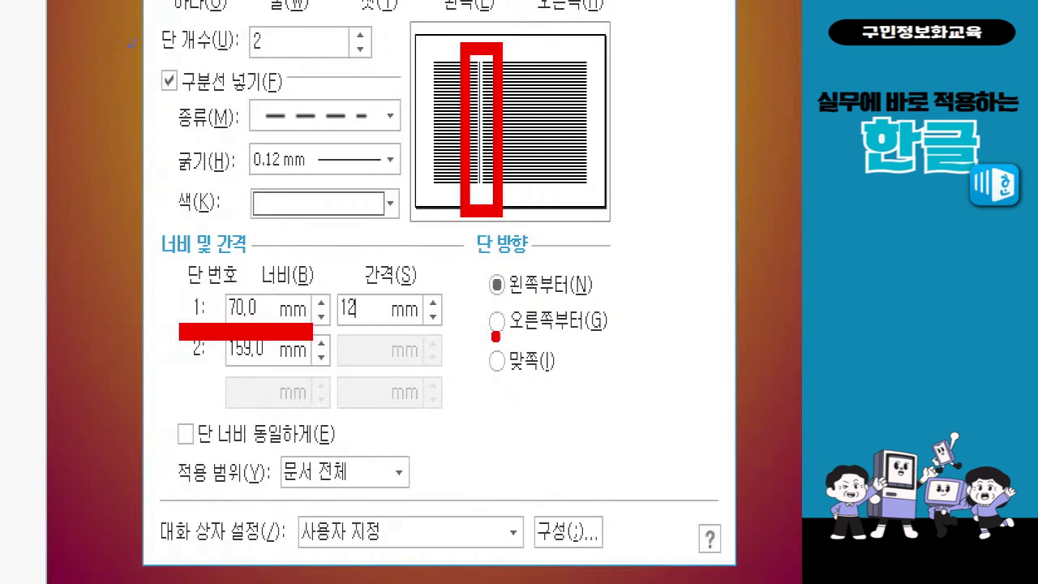
key(Escape)
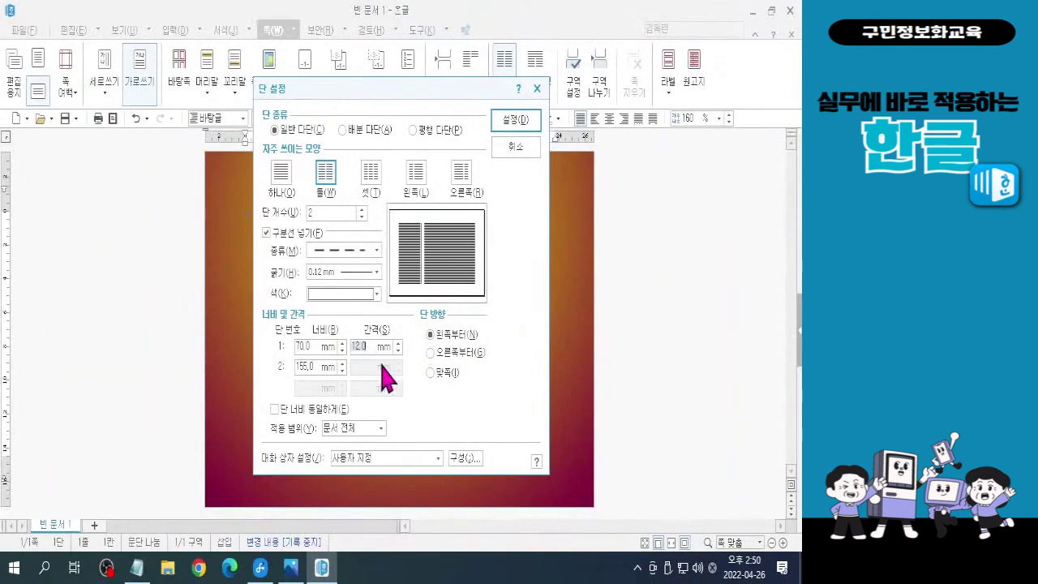
click(367, 348)
key(ctrl)
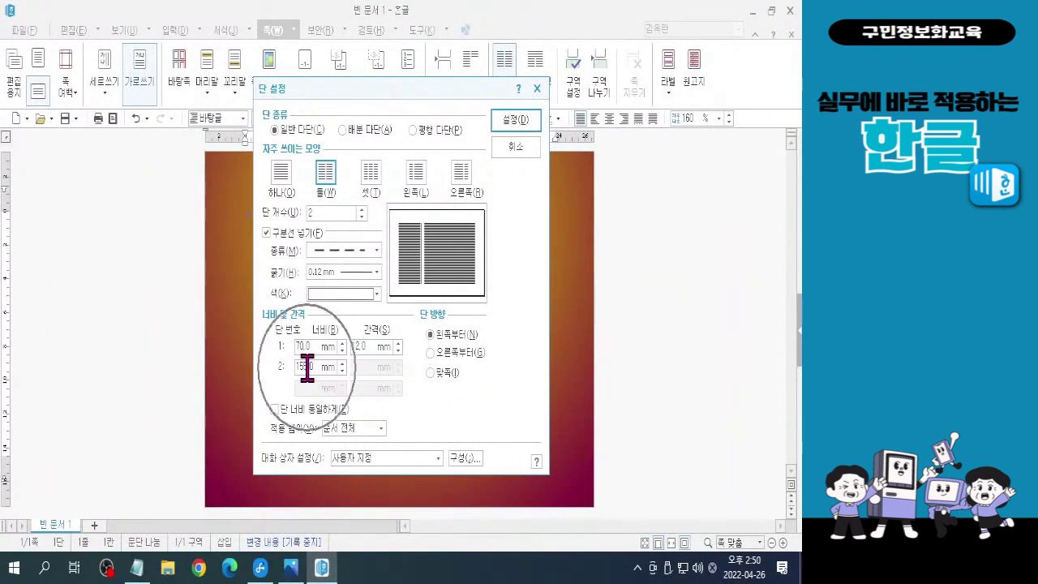
key(ctrl)
key(ctrl)
key(ctrl)
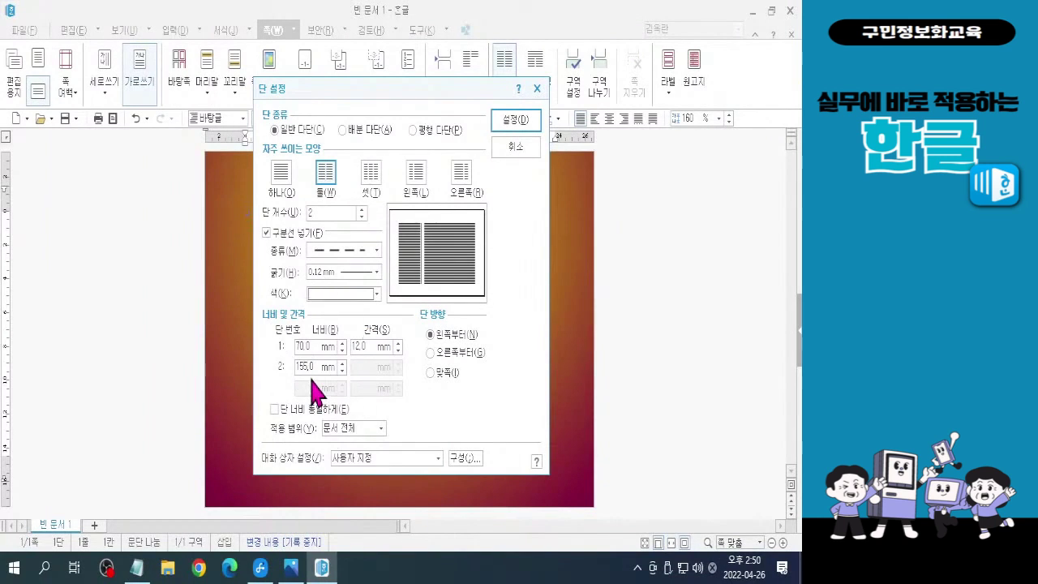
key(ctrl)
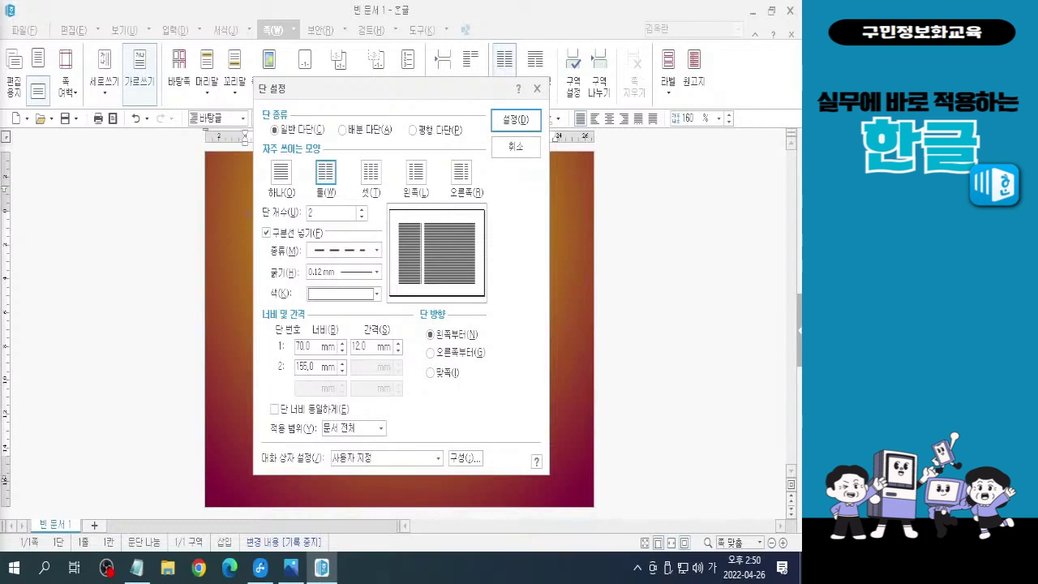
click(515, 122)
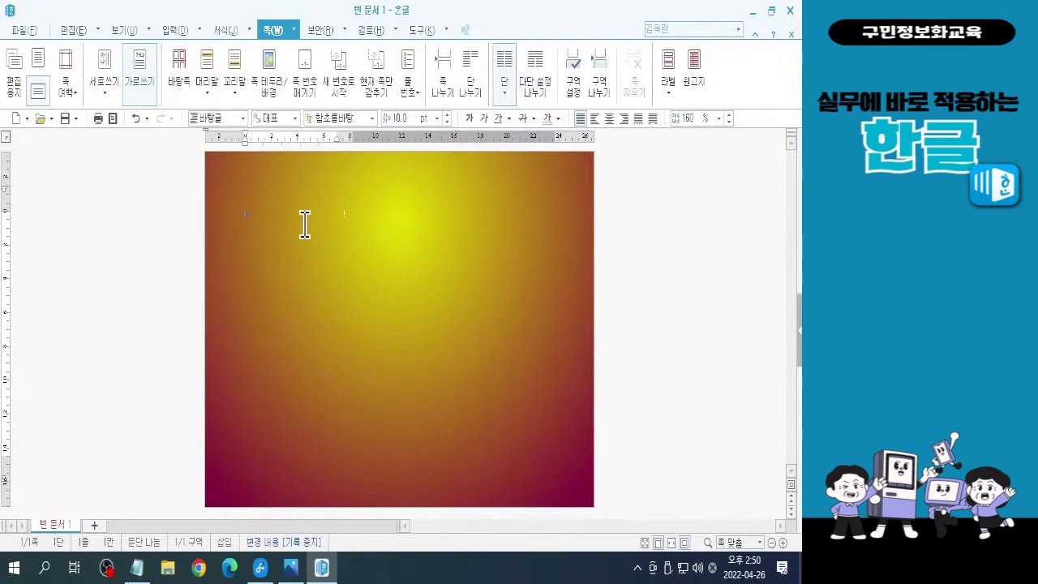
Add blank lines down the first column to line 21 to extend the dashed column separator
click(347, 224)
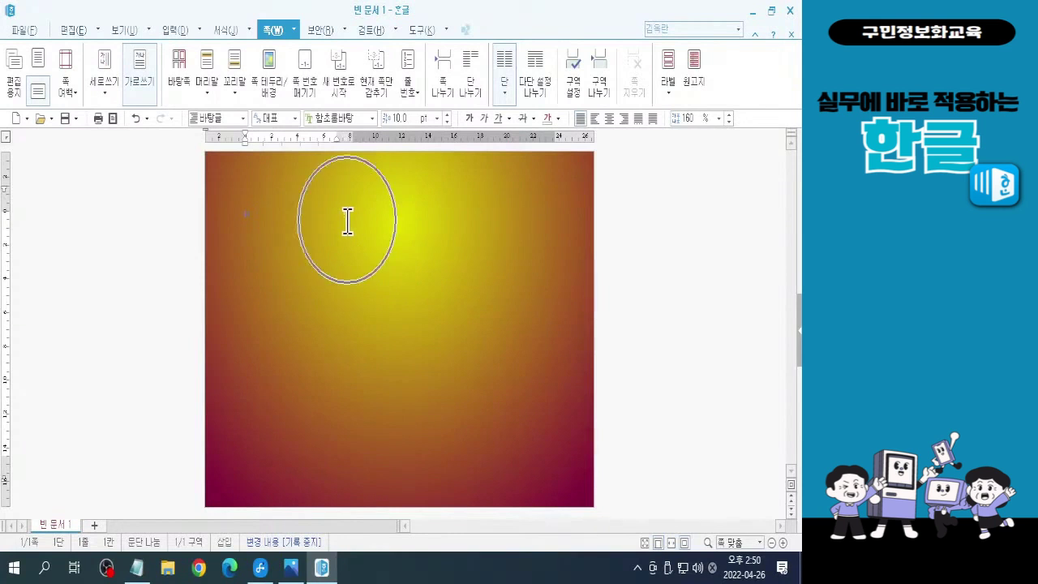
click(344, 223)
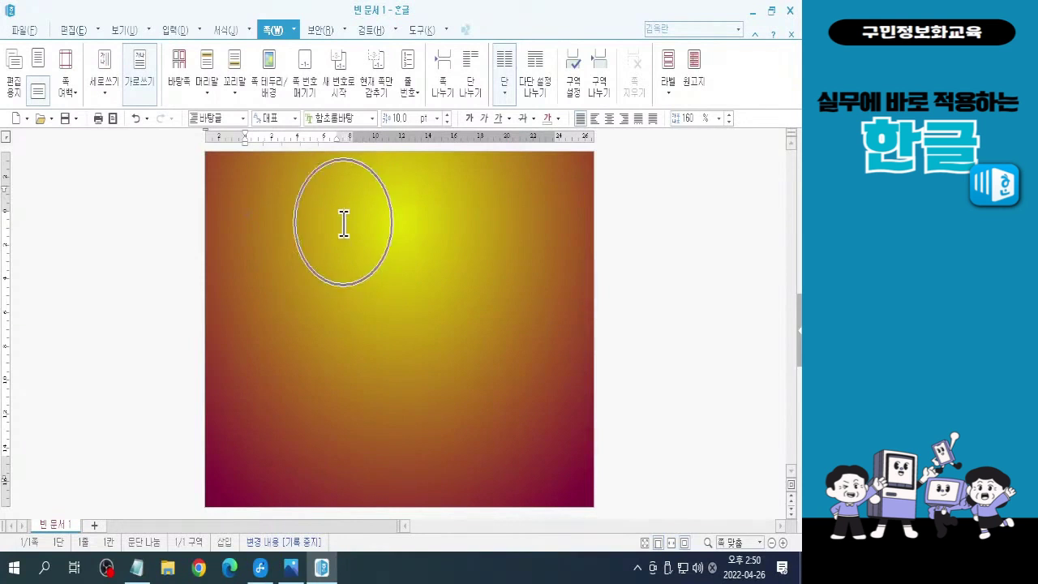
click(343, 223)
click(344, 223)
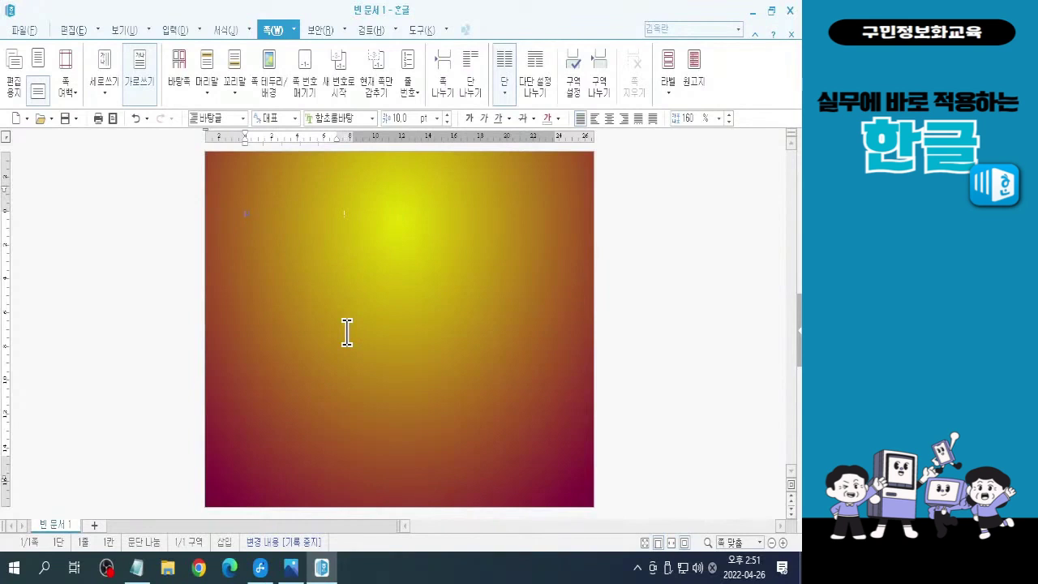
key(Return)
key(Return)
key(Return)
key(Return)
key(Return)
key(Return)
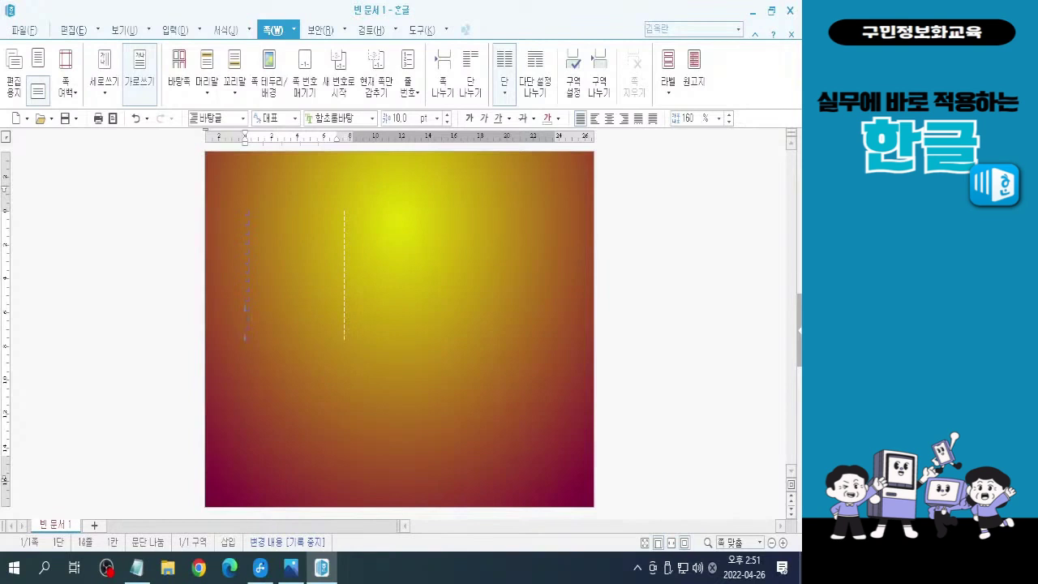
key(Return)
key(Return)
key(Return)
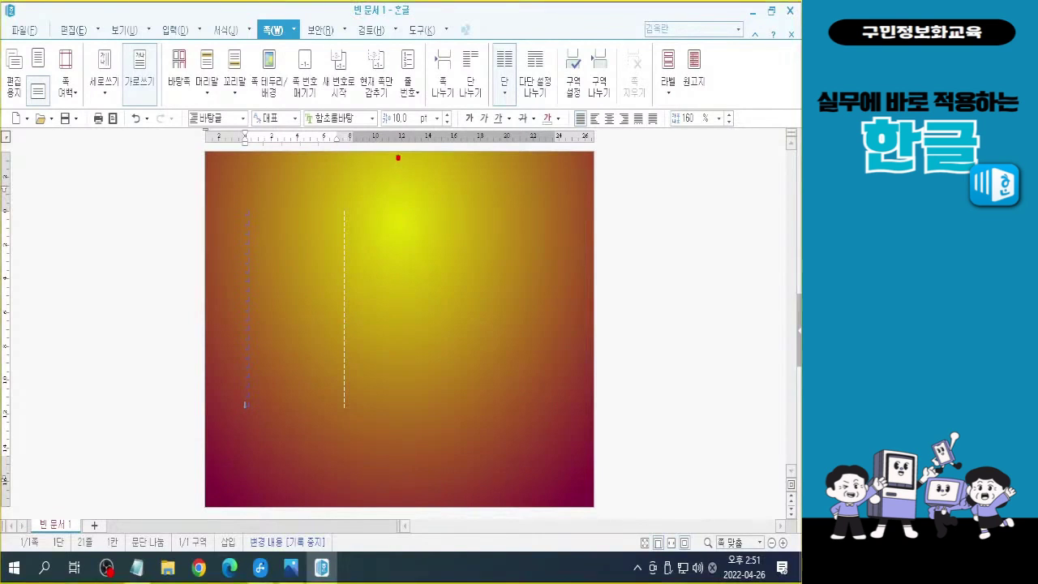
drag(397, 153, 396, 507)
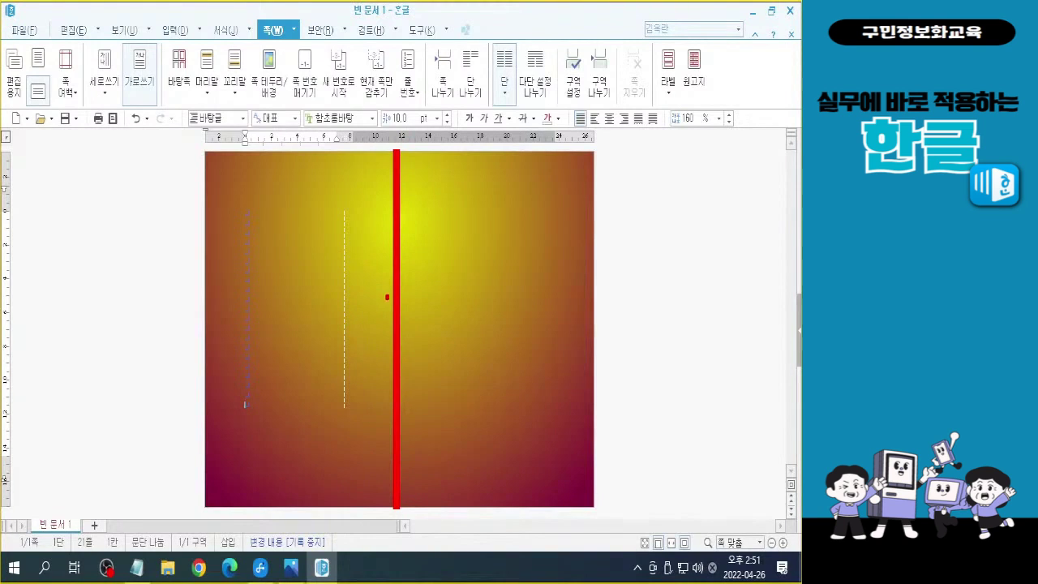
mouse_move(393, 199)
mouse_down()
mouse_move(339, 180)
mouse_move(335, 203)
mouse_move(350, 197)
mouse_up()
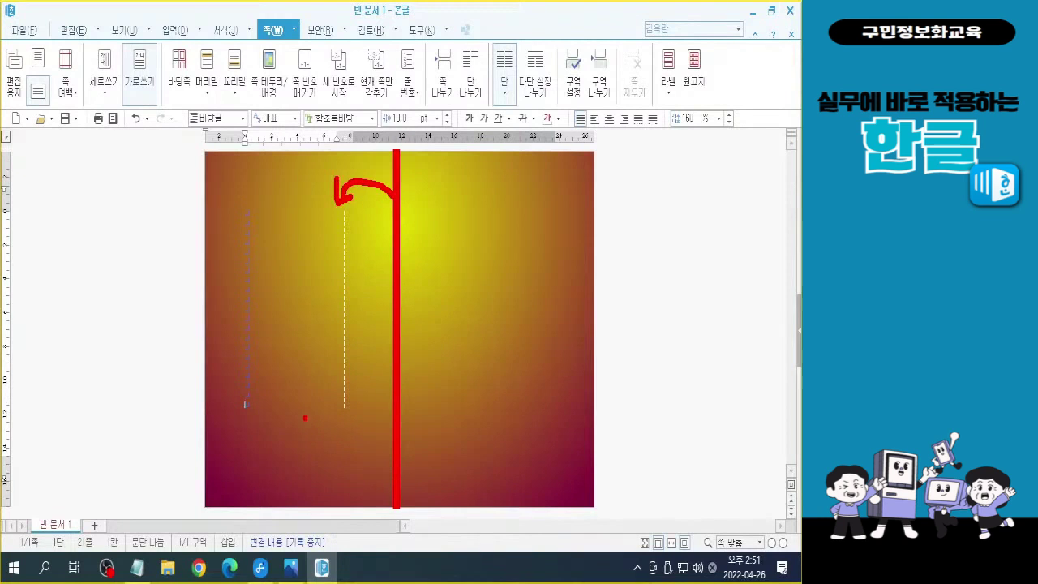
key(ctrl+z)
key(ctrl+z)
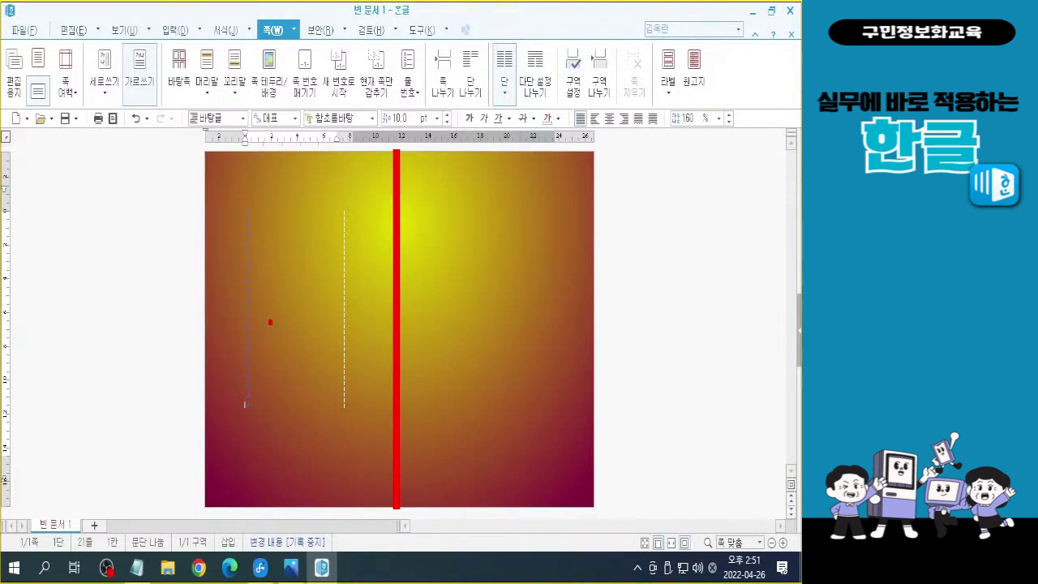
key(ctrl+z)
mouse_move(321, 387)
mouse_down()
mouse_move(271, 403)
mouse_move(250, 278)
mouse_move(329, 398)
mouse_move(304, 399)
mouse_up()
mouse_move(540, 407)
mouse_down()
mouse_move(367, 332)
mouse_move(582, 260)
mouse_move(474, 427)
mouse_up()
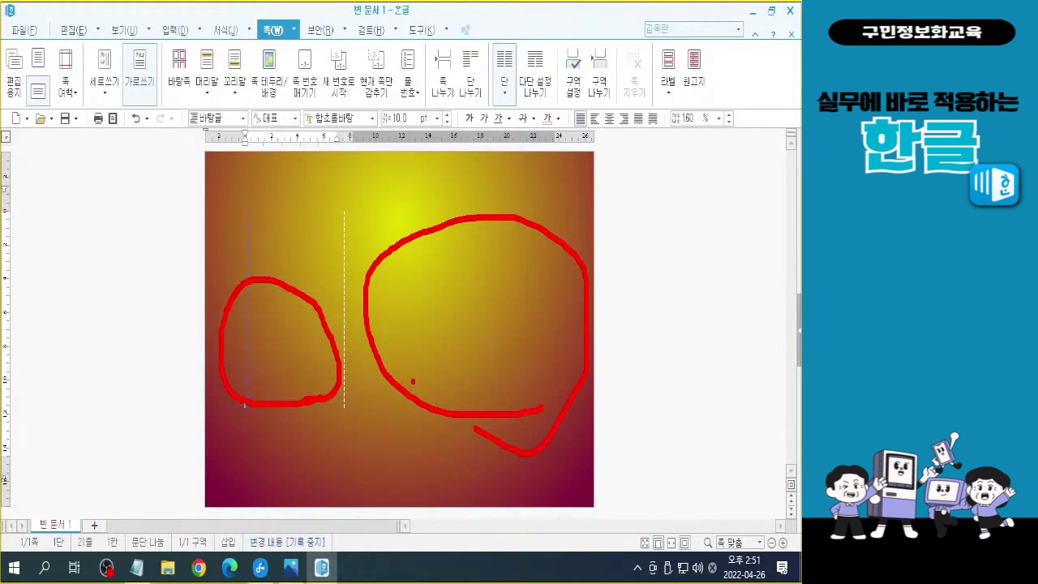
key(Escape)
click(395, 350)
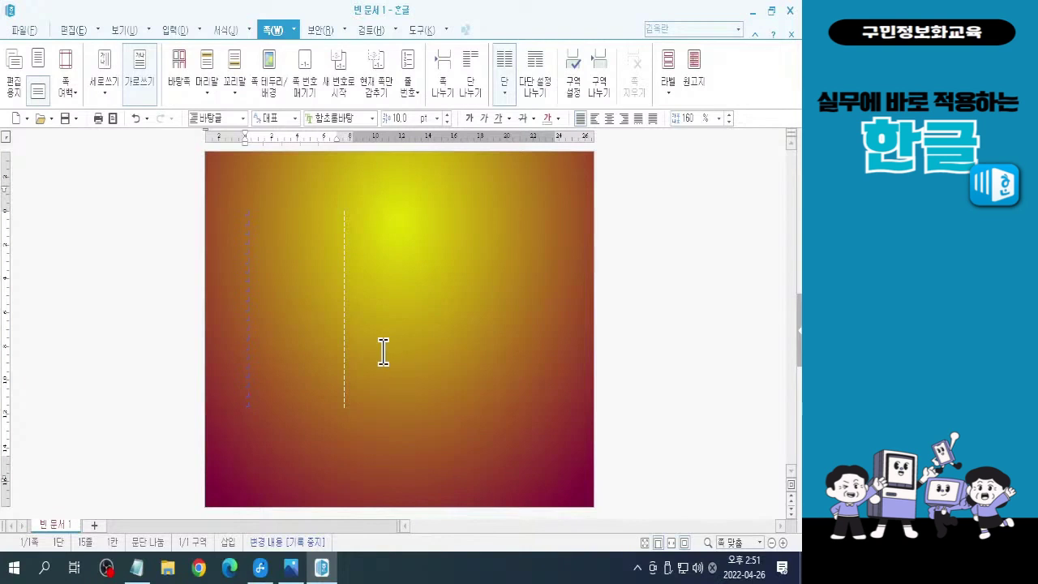
Close the two-column document 빈 문서 1 without saving it
click(791, 11)
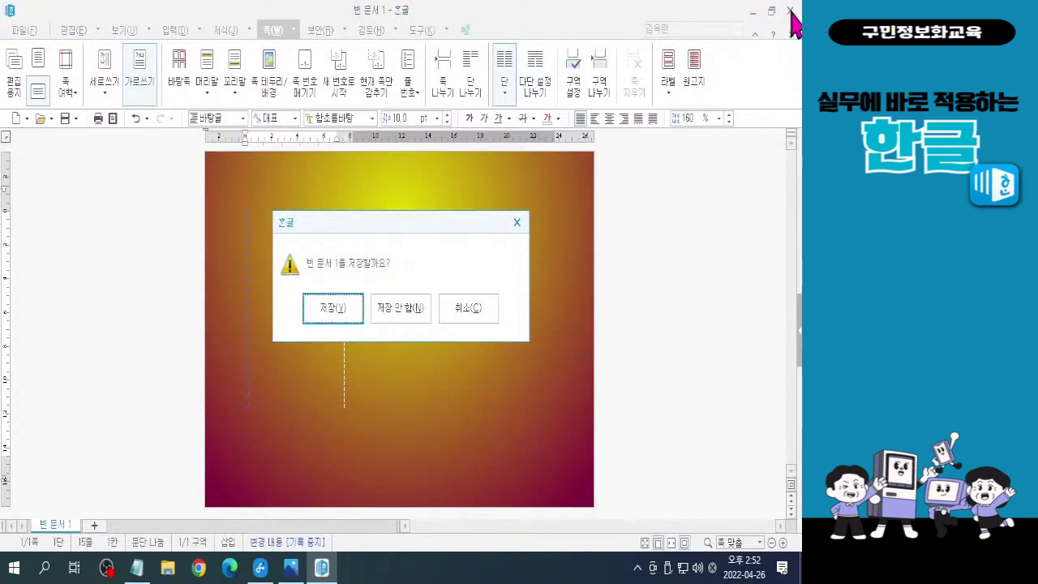
click(403, 311)
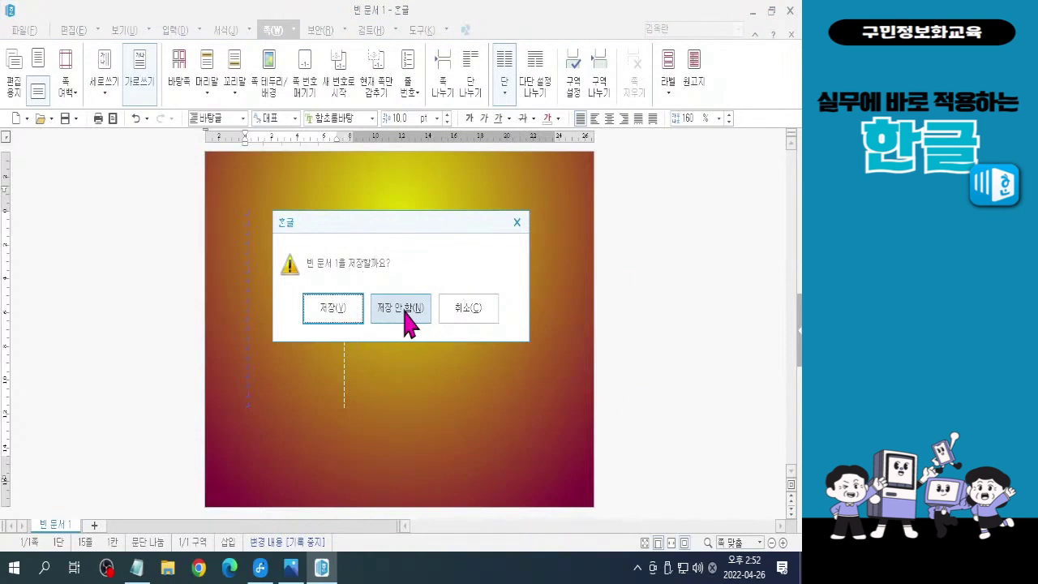
click(404, 310)
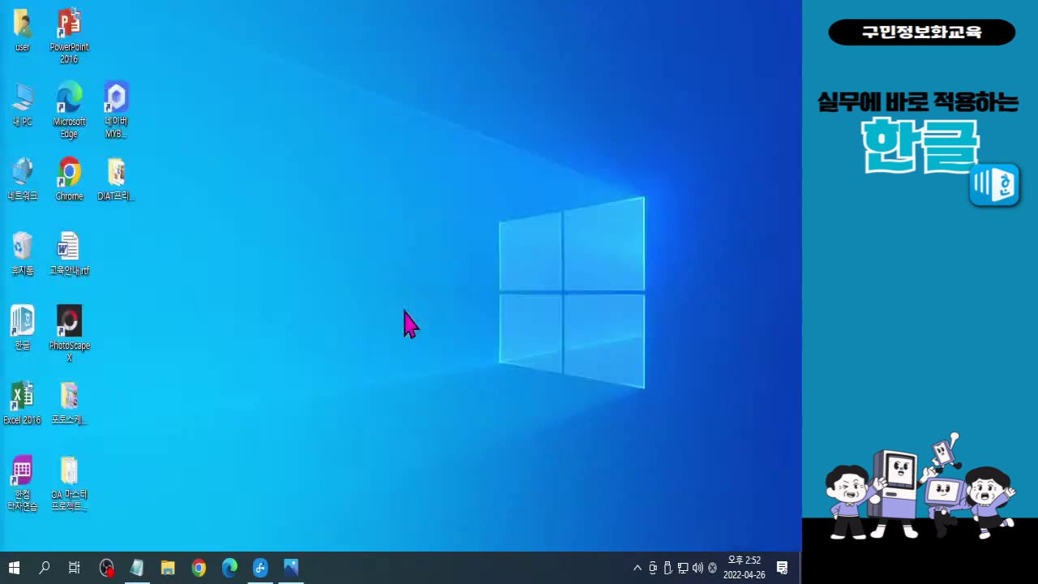